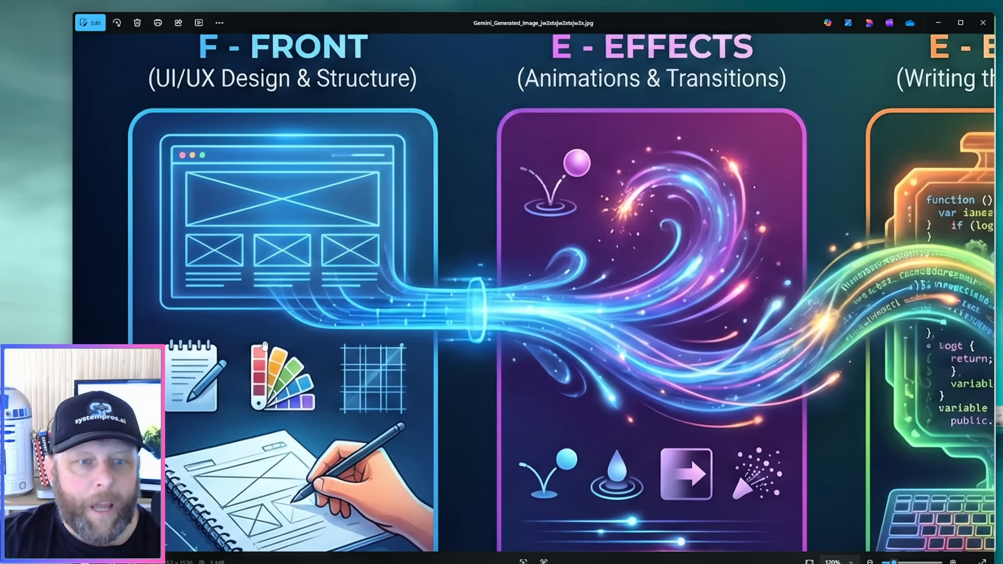
Examine the Front and Effects columns of the web development flow image.
{"action": "left_click_drag", "start_coordinate": [271, 428], "coordinate": [277, 253]}
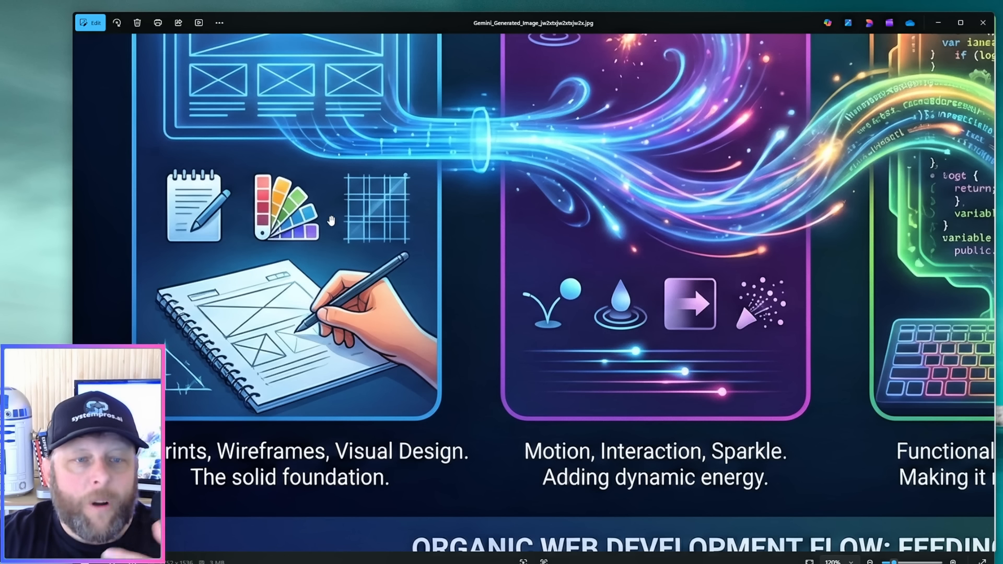
{"action": "left_click_drag", "start_coordinate": [318, 204], "coordinate": [361, 394]}
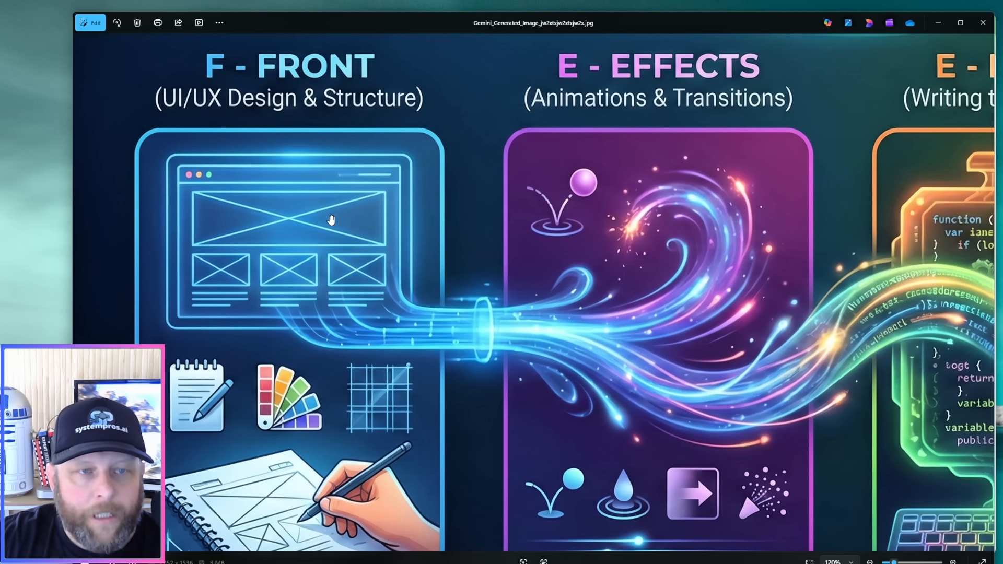
{"action": "left_click_drag", "start_coordinate": [331, 221], "coordinate": [434, 221]}
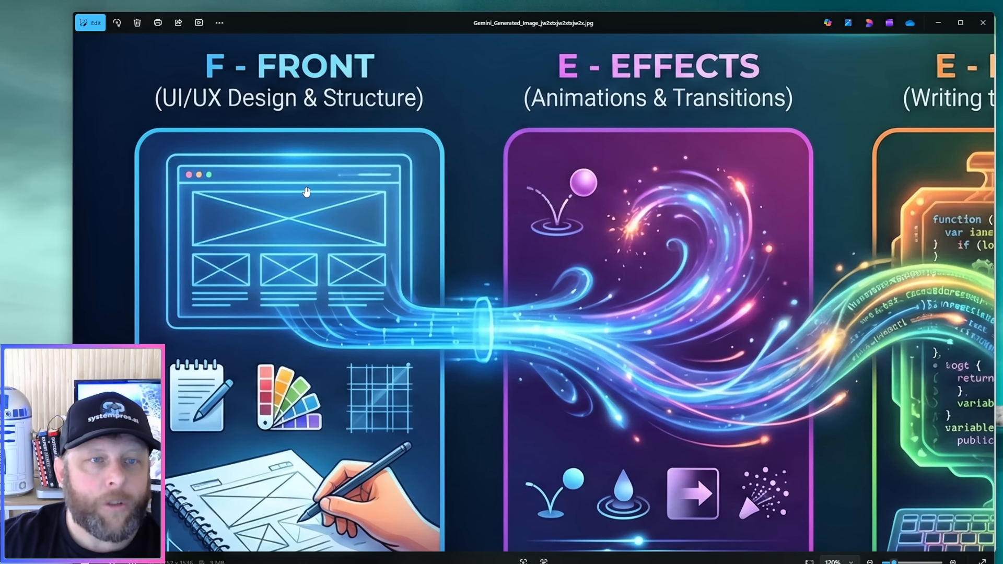
{"action": "mouse_move", "coordinate": [300, 239]}
{"action": "left_mouse_down"}
{"action": "mouse_move", "coordinate": [306, 199]}
{"action": "mouse_move", "coordinate": [308, 239]}
{"action": "left_mouse_up"}
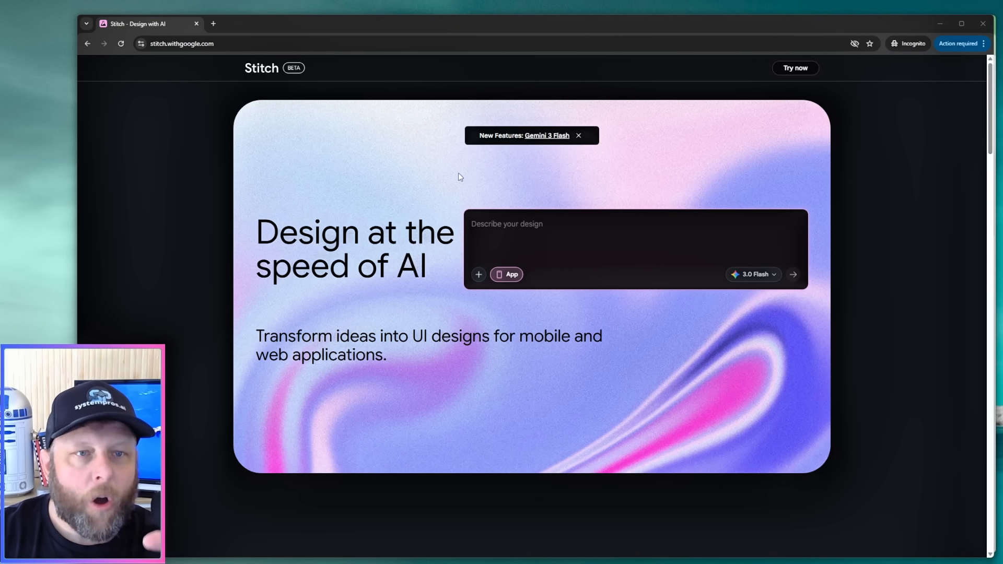
Close the incognito Stitch window and look through the Gemini, Claude, Google Docs and Founder's Intake pages.
{"action": "left_click", "coordinate": [983, 23]}
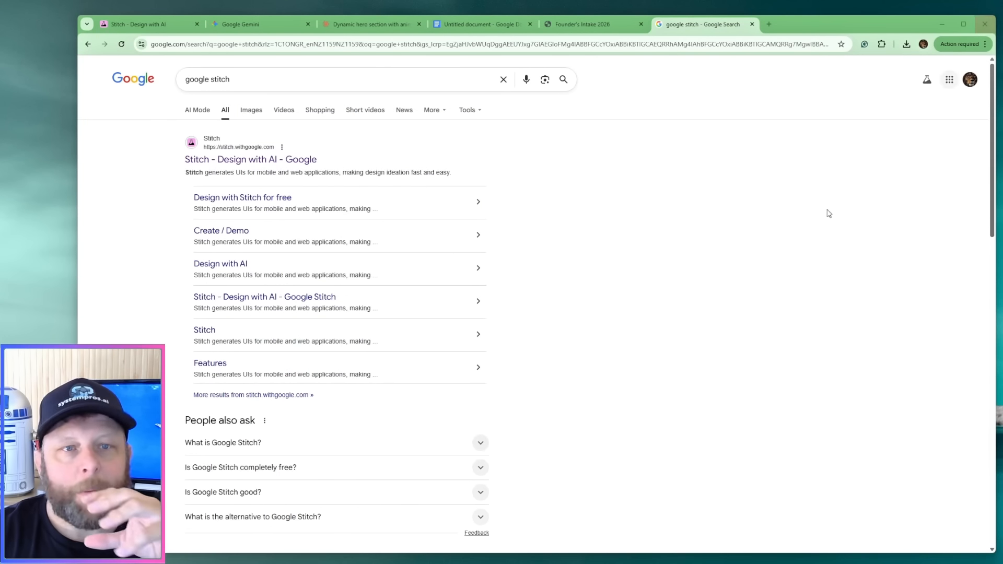
{"action": "left_click", "coordinate": [238, 24]}
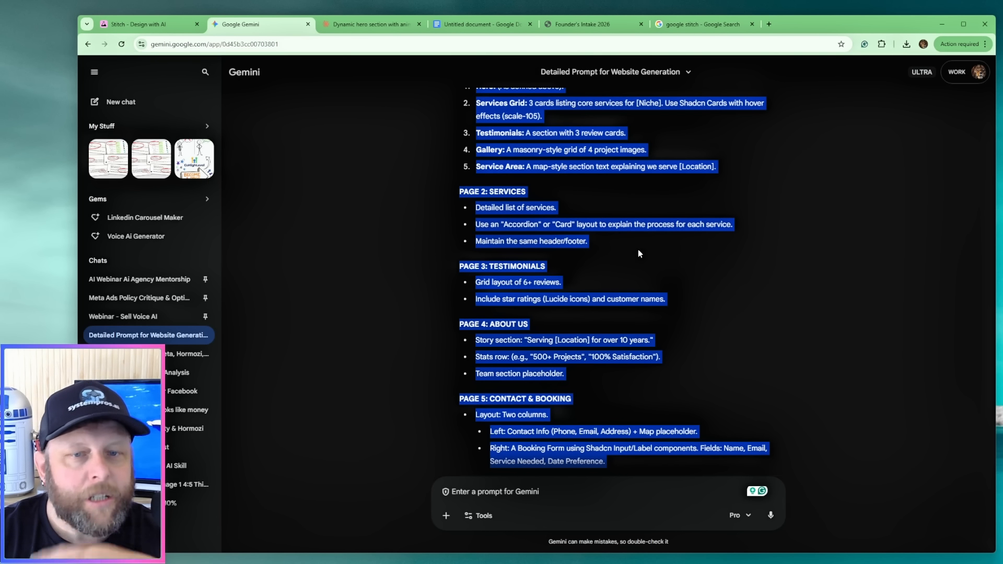
{"action": "left_click", "coordinate": [351, 23]}
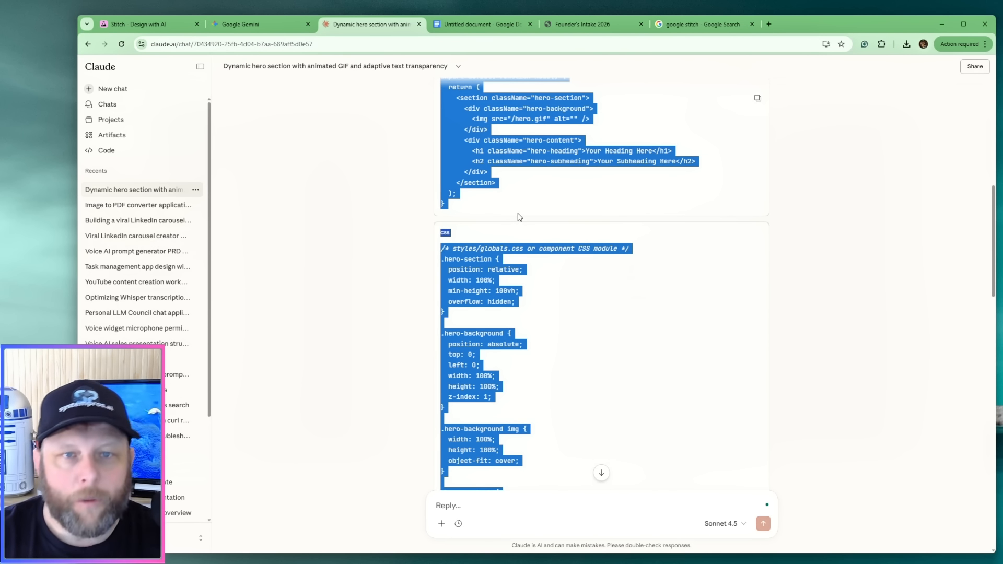
{"action": "left_click", "coordinate": [284, 24]}
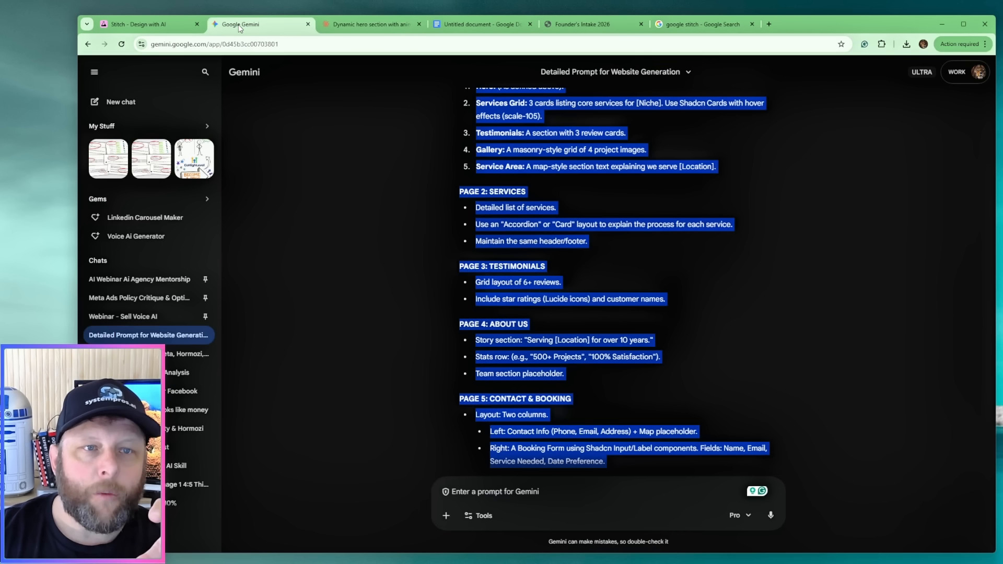
{"action": "left_click", "coordinate": [362, 24]}
{"action": "left_click", "coordinate": [464, 30]}
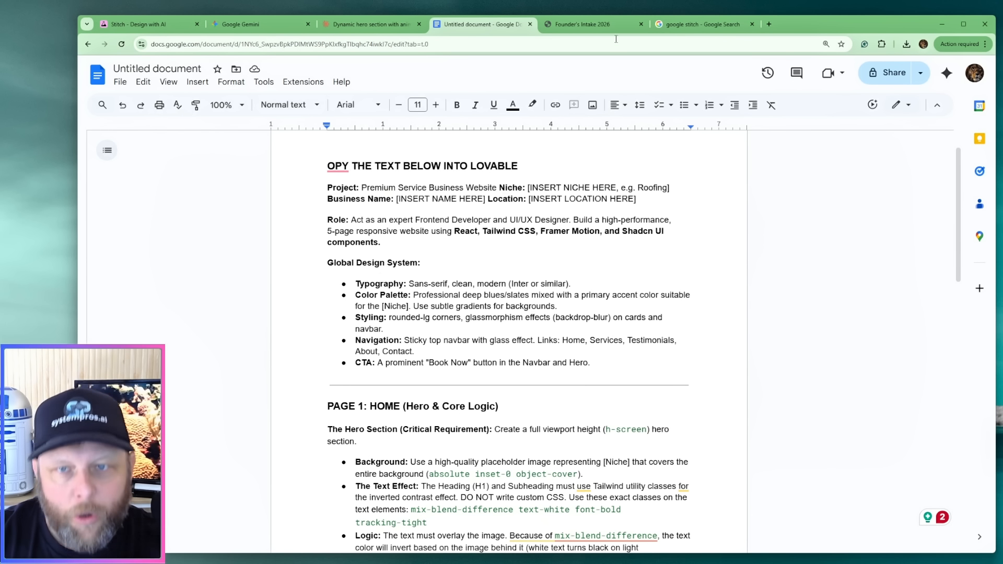
{"action": "left_click", "coordinate": [576, 25]}
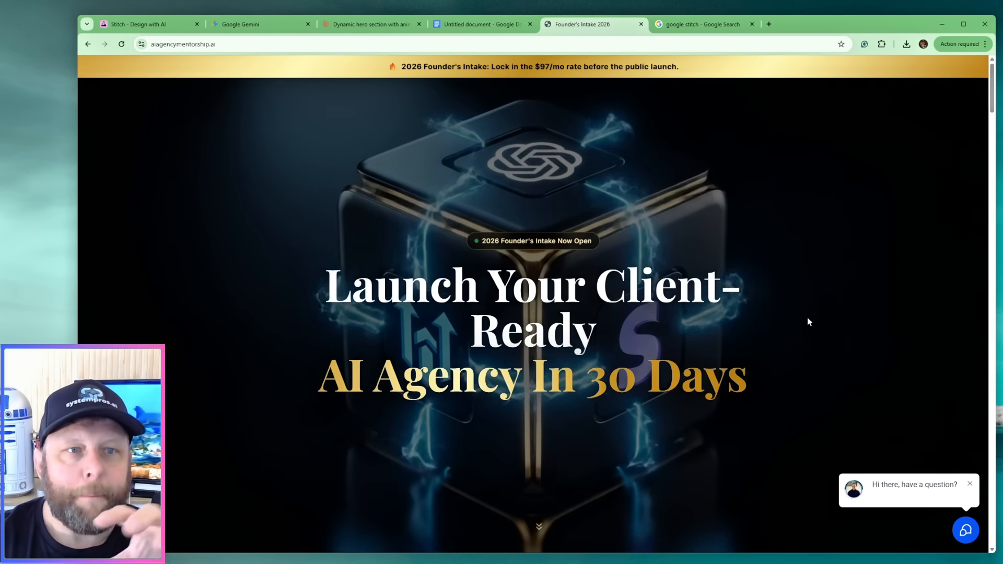
In Stitch, start a new Web design and dictate a brief for a roofing business called Auckland Roofing with a black, yellow and red theme.
{"action": "left_click", "coordinate": [151, 26]}
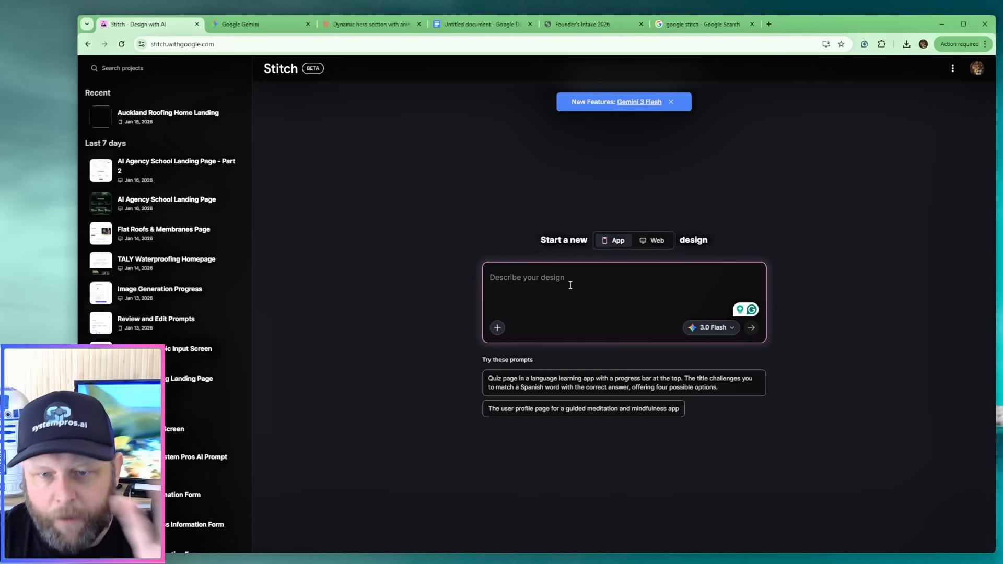
{"action": "left_click", "coordinate": [656, 243]}
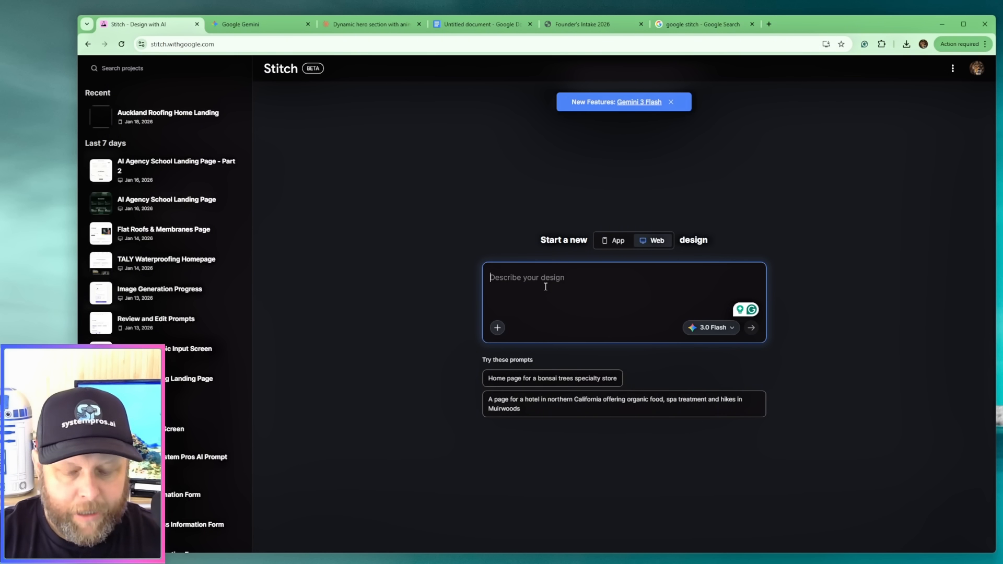
{"action": "key", "text": "super+h"}
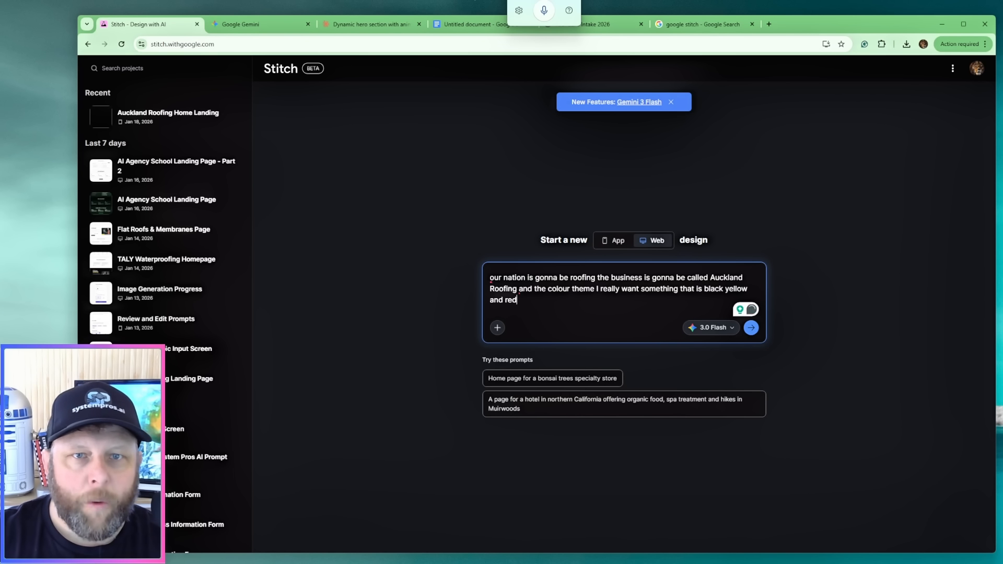
Copy the entire website prompt from the Google Docs document and append it after a colon to the Stitch design description.
{"action": "left_click", "coordinate": [460, 25]}
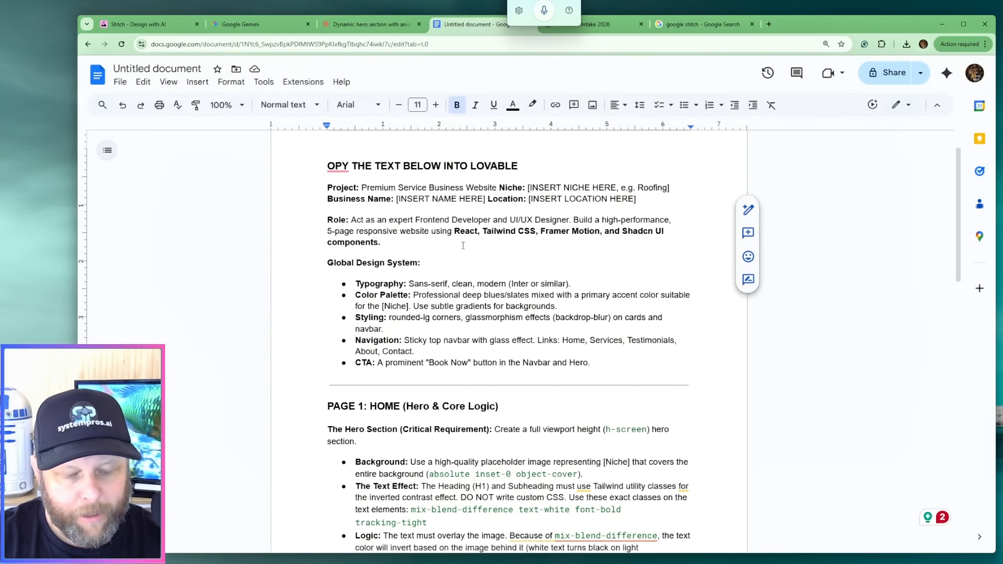
{"action": "key", "text": "ctrl+a"}
{"action": "left_click", "coordinate": [483, 263]}
{"action": "left_click", "coordinate": [326, 183]}
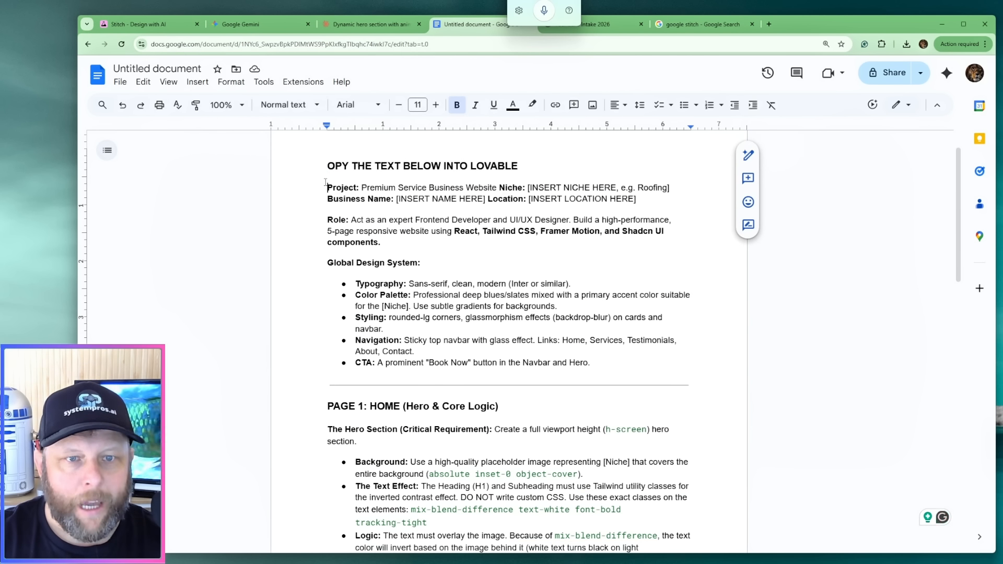
{"action": "key", "text": "ctrl+a"}
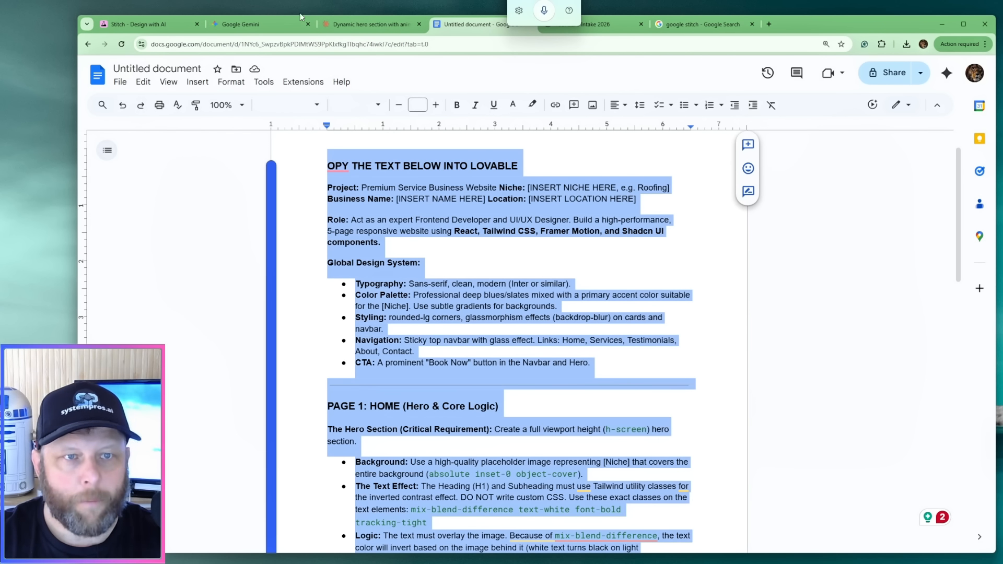
{"action": "left_click", "coordinate": [139, 27]}
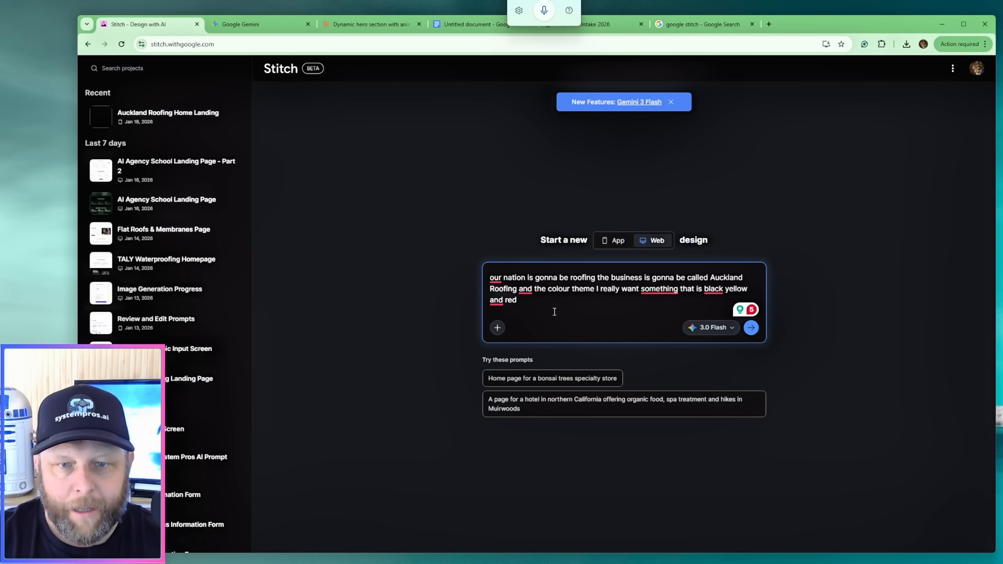
{"action": "type", "text": ":"}
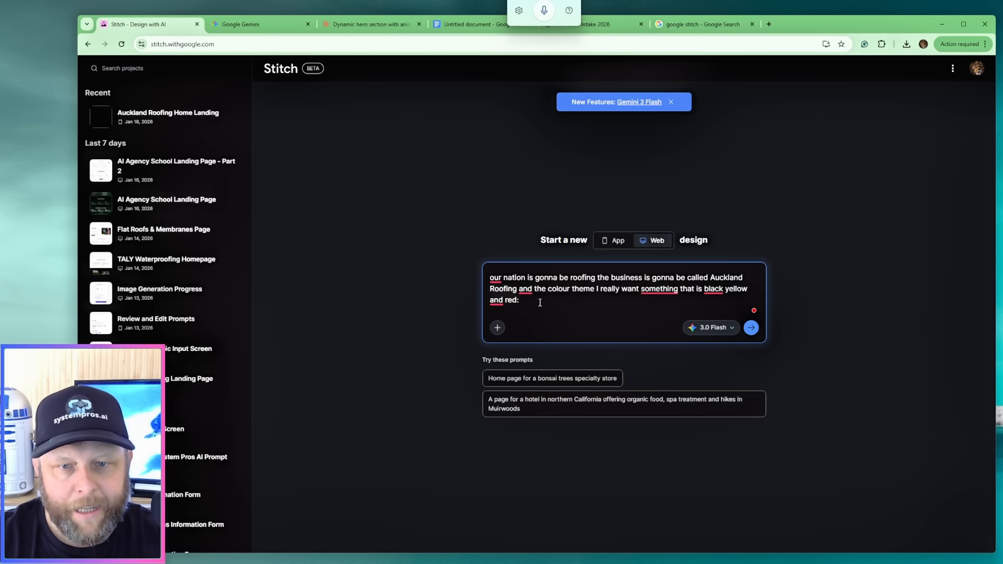
{"action": "key", "text": "ctrl+v"}
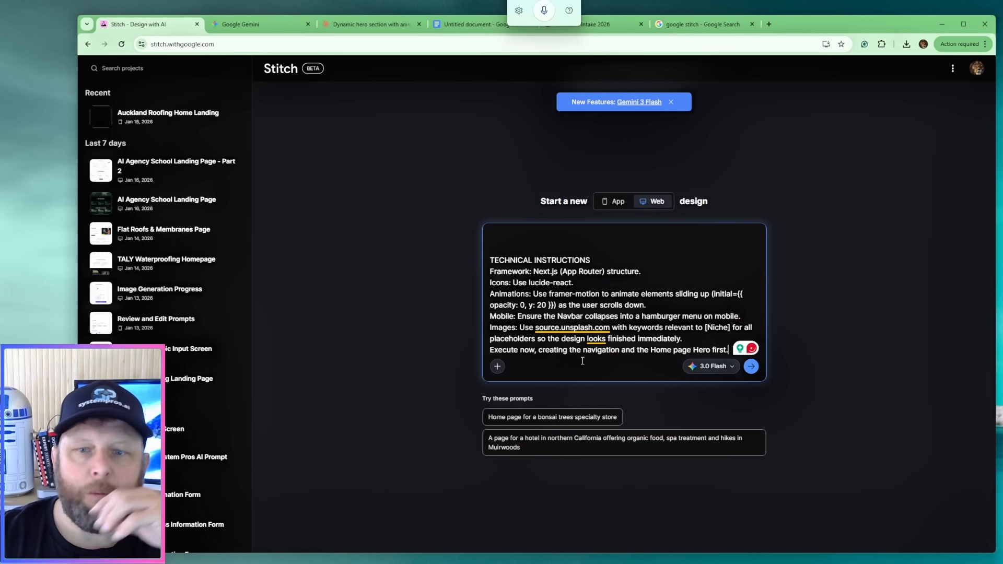
Choose the Thinking with 3 Pro model and submit the prompt to generate the design.
{"action": "left_click", "coordinate": [712, 367]}
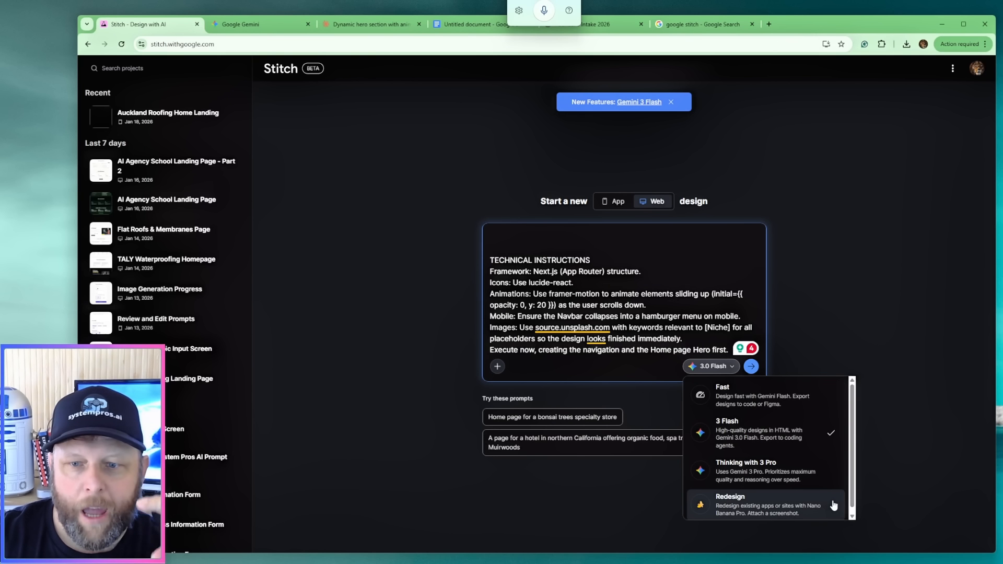
{"action": "left_click", "coordinate": [790, 479]}
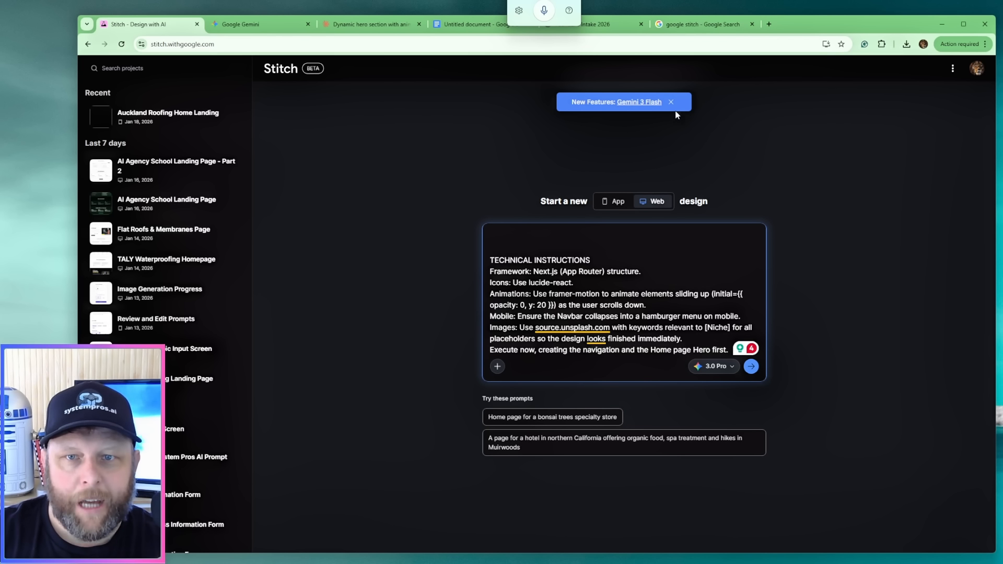
{"action": "left_click", "coordinate": [750, 366]}
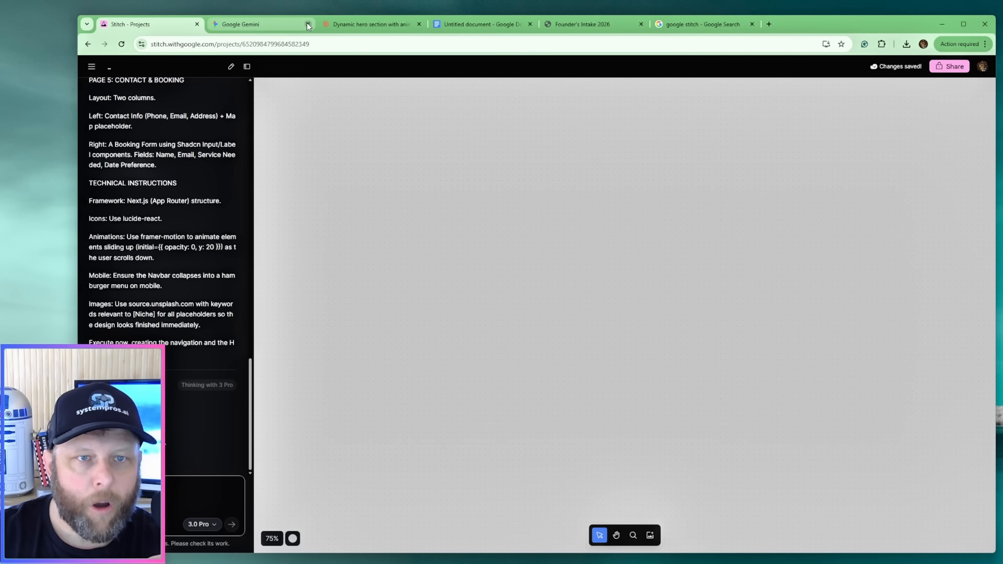
Close the Gemini and Claude pages and look at the Google Docs prompt and the Founder's Intake page.
{"action": "left_click", "coordinate": [307, 24]}
{"action": "left_click", "coordinate": [298, 24]}
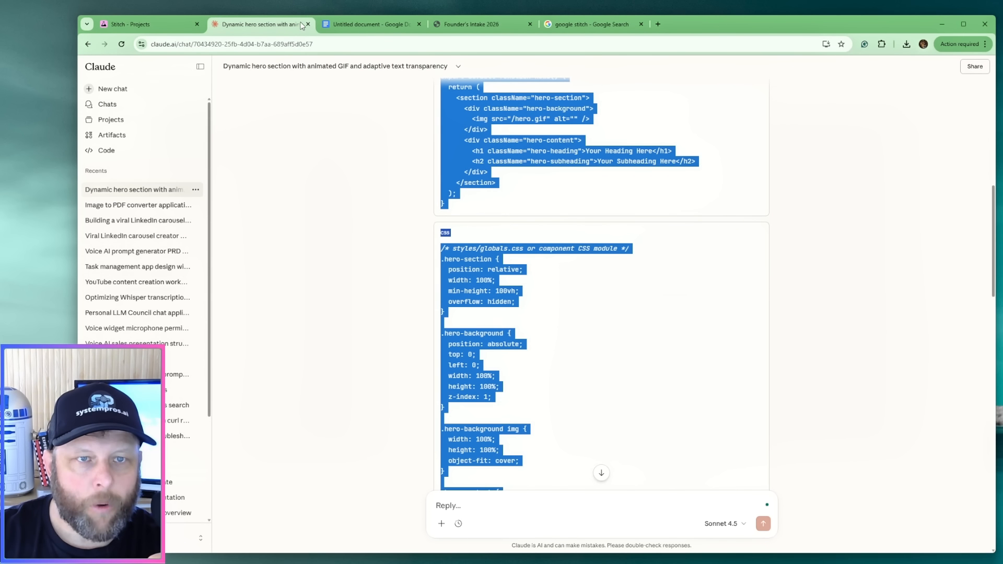
{"action": "left_click", "coordinate": [308, 24]}
{"action": "left_click", "coordinate": [360, 24]}
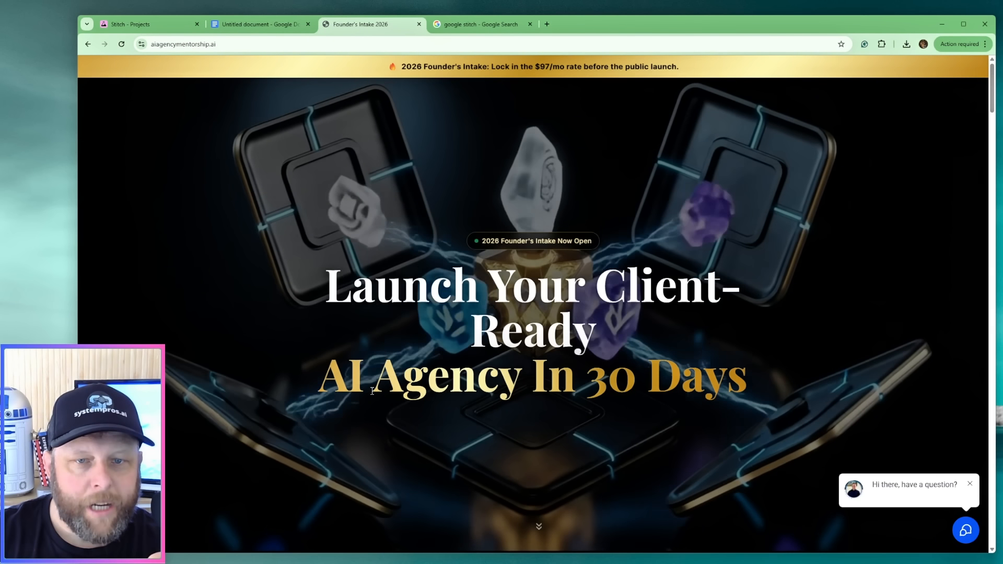
{"action": "left_click", "coordinate": [238, 24]}
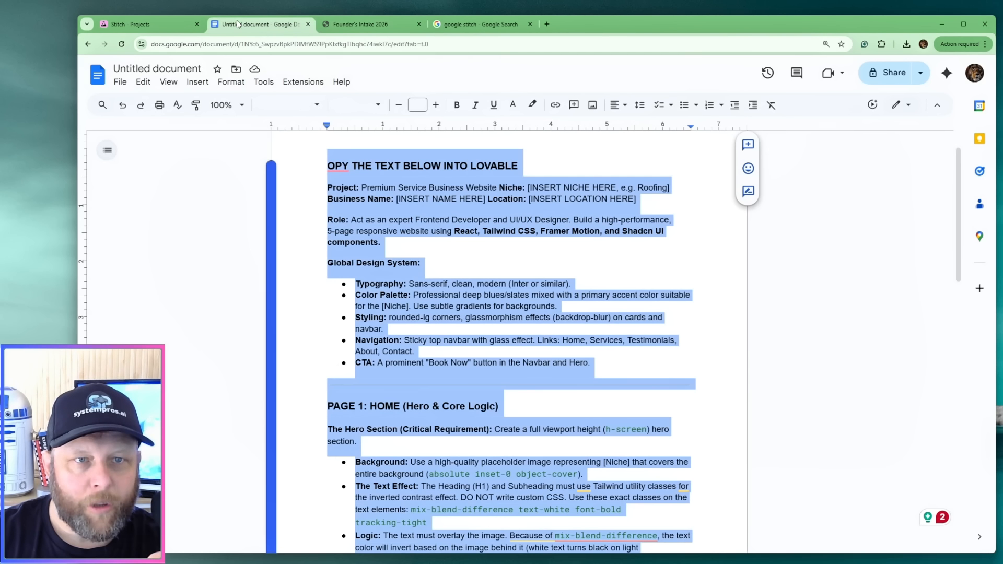
{"action": "left_click", "coordinate": [360, 24]}
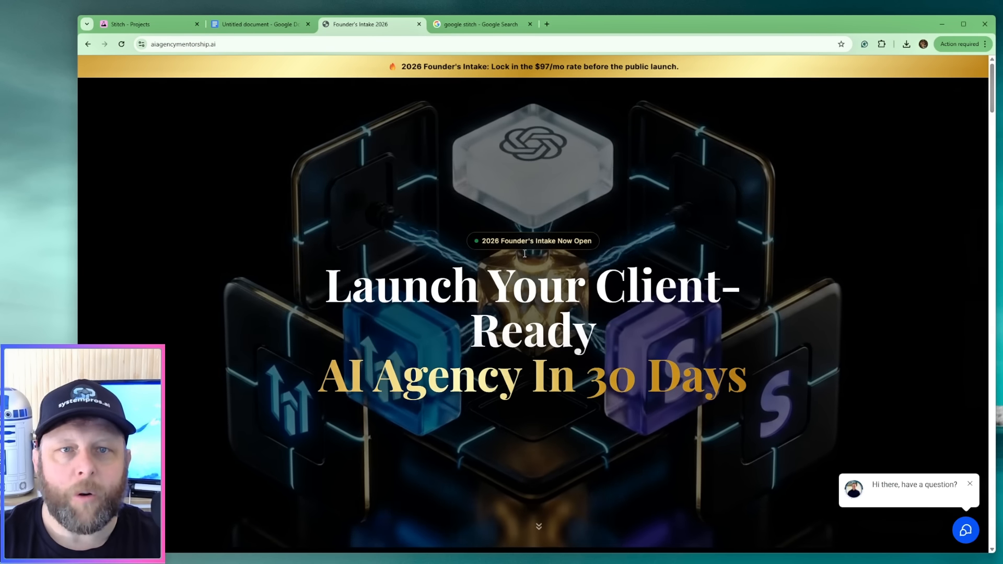
Open Lovable in place of the Google search results and clear the existing text from its prompt.
{"action": "left_click", "coordinate": [481, 24]}
{"action": "left_click", "coordinate": [409, 44]}
{"action": "type", "text": "k"}
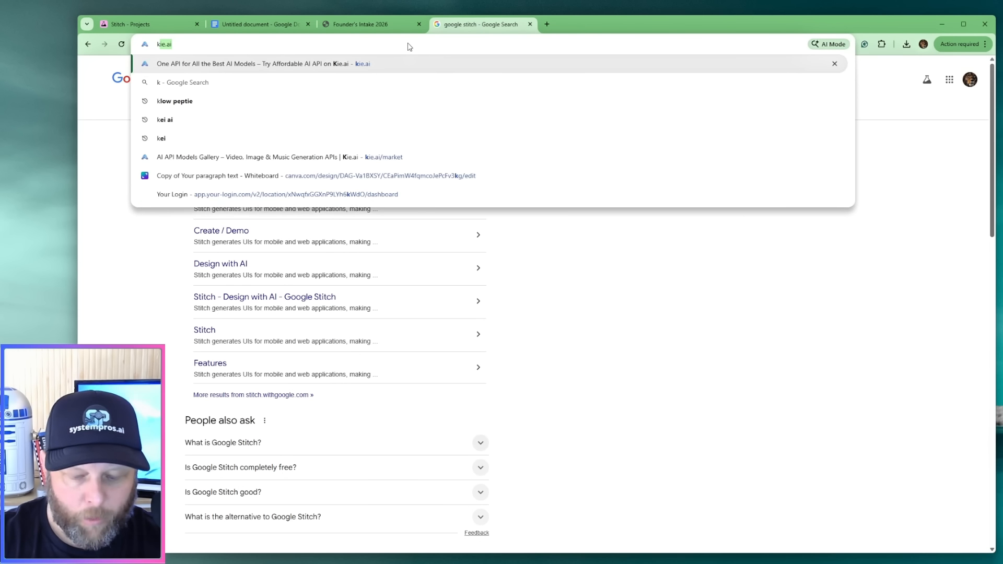
{"action": "key", "text": "BackSpace"}
{"action": "key", "text": "BackSpace"}
{"action": "type", "text": "lova"}
{"action": "key", "text": "Return"}
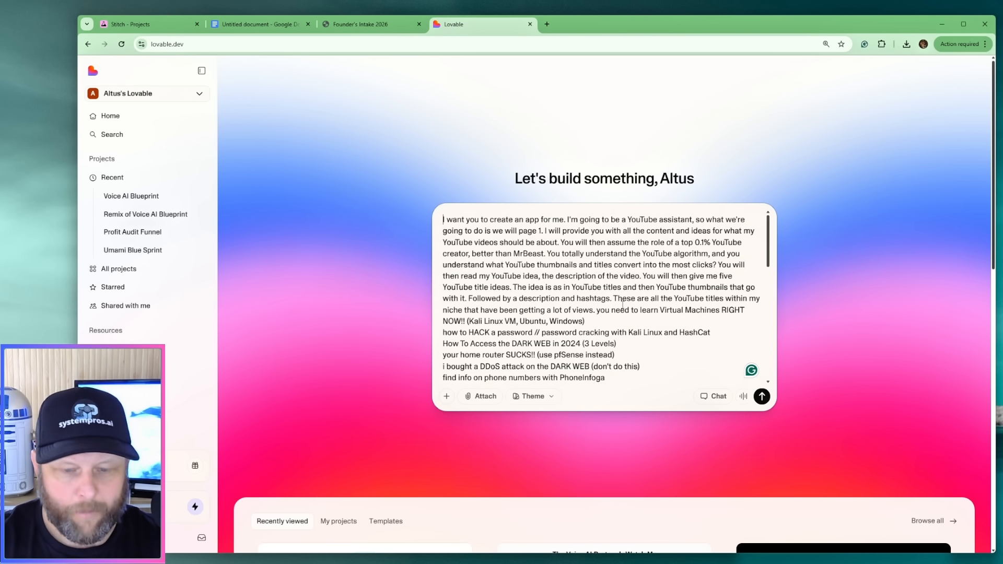
{"action": "key", "text": "ctrl+a"}
{"action": "key", "text": "BackSpace"}
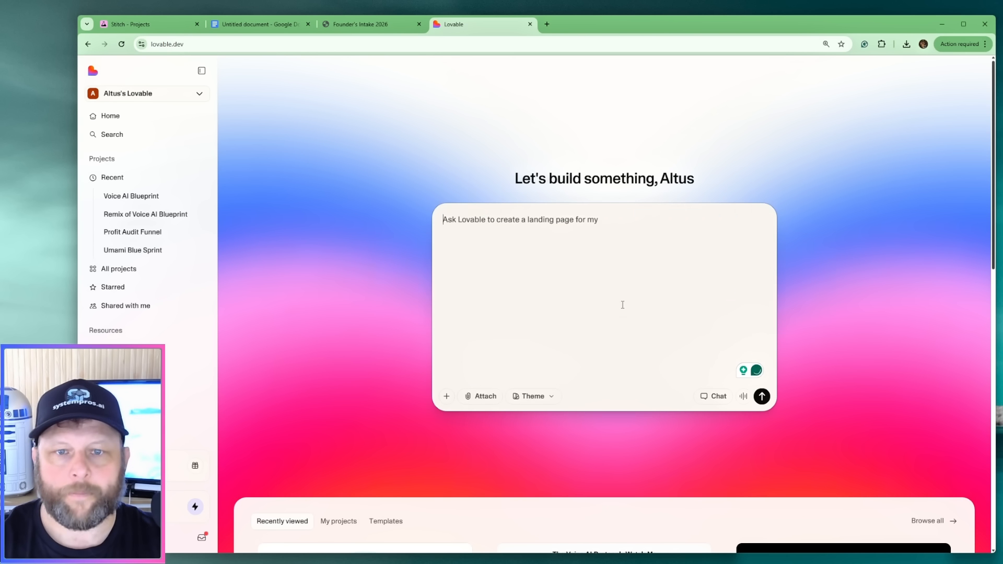
Return to the Stitch project and inspect the generated Auckland Roofing page designs up close.
{"action": "left_click", "coordinate": [159, 24]}
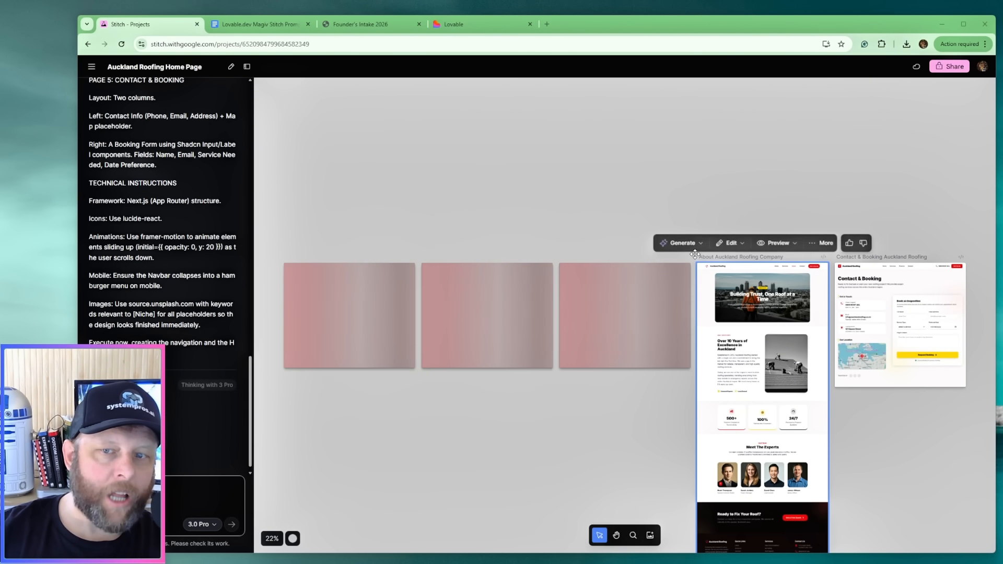
{"action": "scroll", "coordinate": [541, 209], "scroll_direction": "down", "scroll_amount": 2}
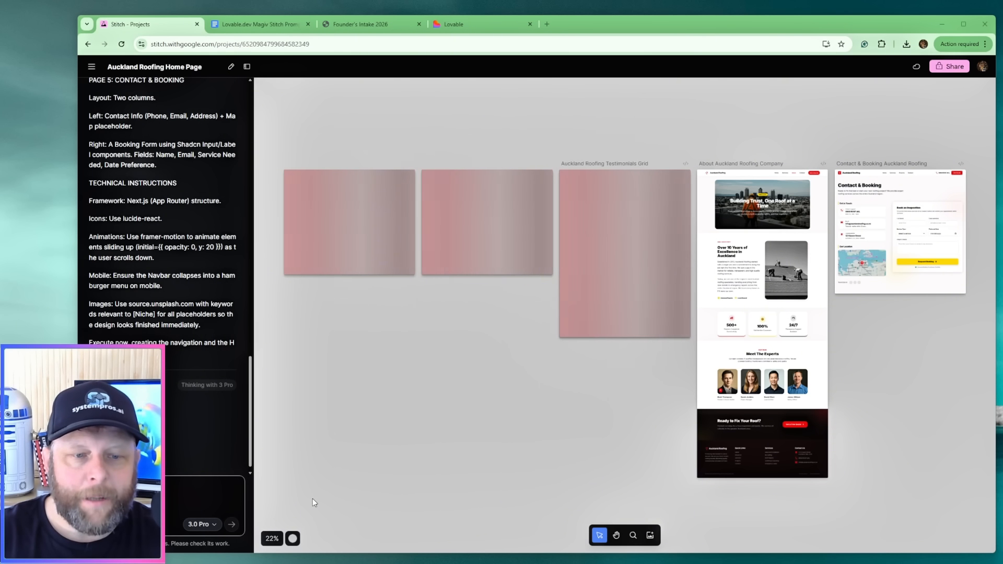
{"action": "left_click", "coordinate": [271, 538]}
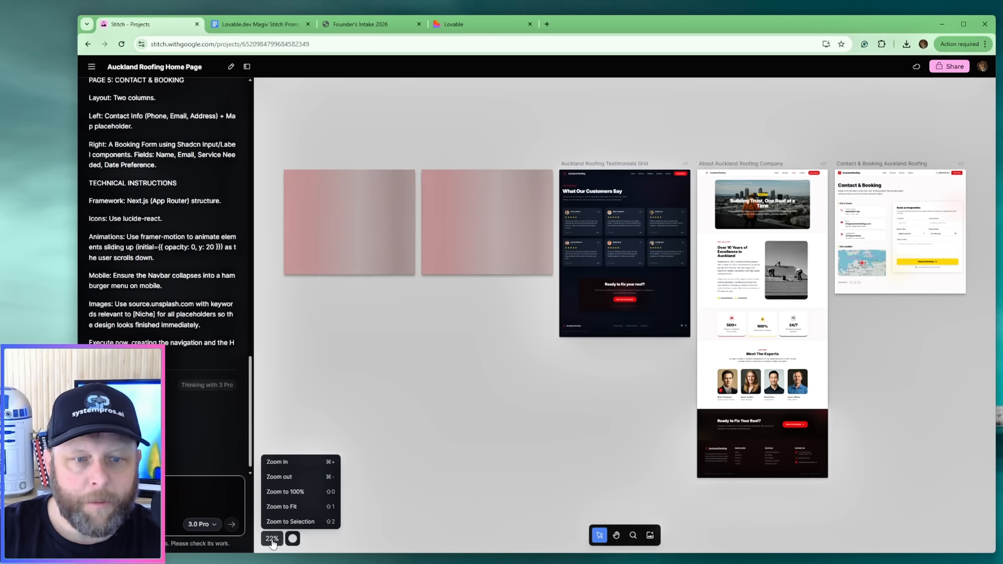
{"action": "left_click", "coordinate": [300, 462]}
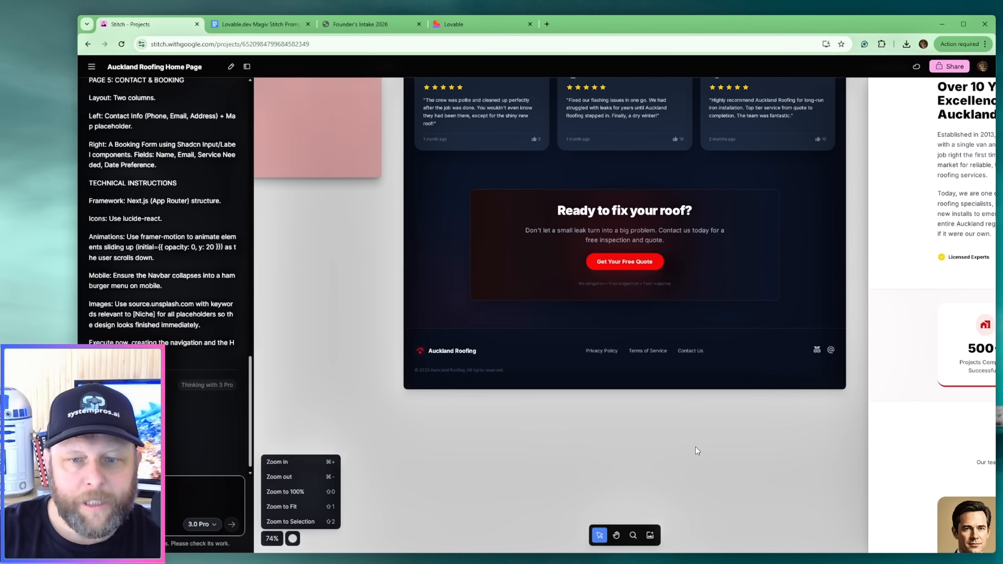
{"action": "left_click", "coordinate": [695, 446]}
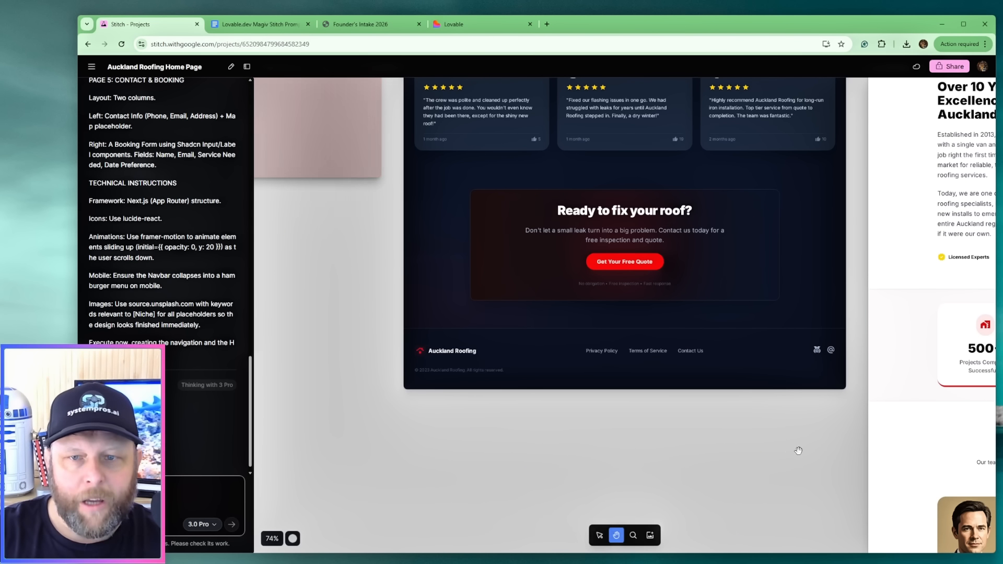
{"action": "scroll", "coordinate": [703, 449], "scroll_direction": "right", "scroll_amount": 10}
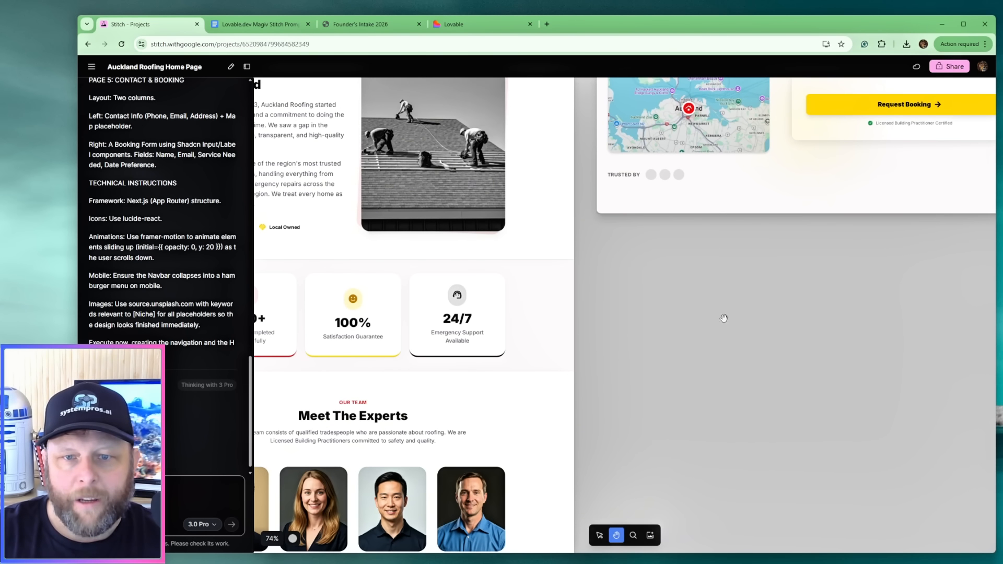
Examine the About, Contact & Booking, Testimonials Grid and Services Detail page designs up close.
{"action": "left_click_drag", "start_coordinate": [698, 348], "coordinate": [894, 563]}
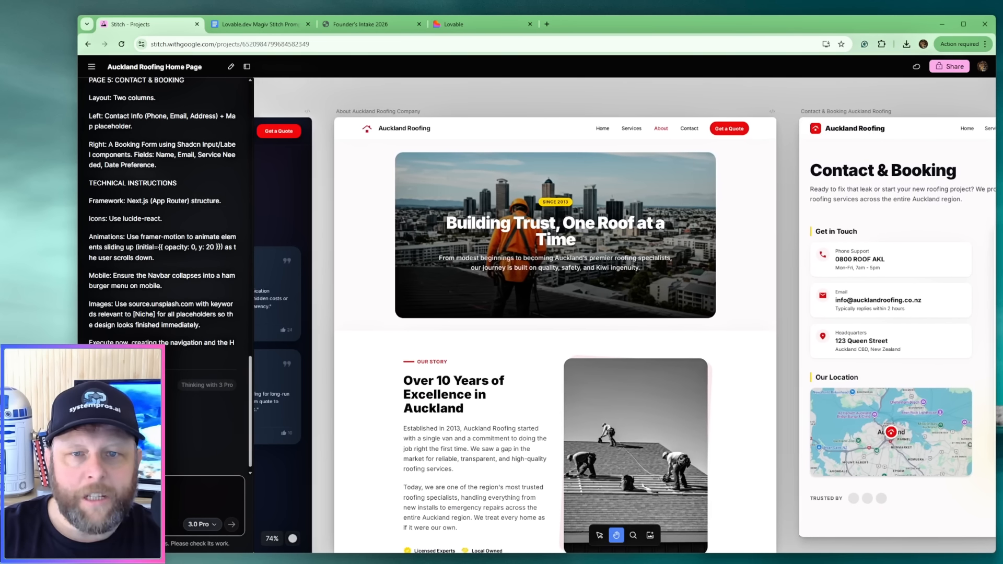
{"action": "left_click_drag", "start_coordinate": [863, 375], "coordinate": [822, 358]}
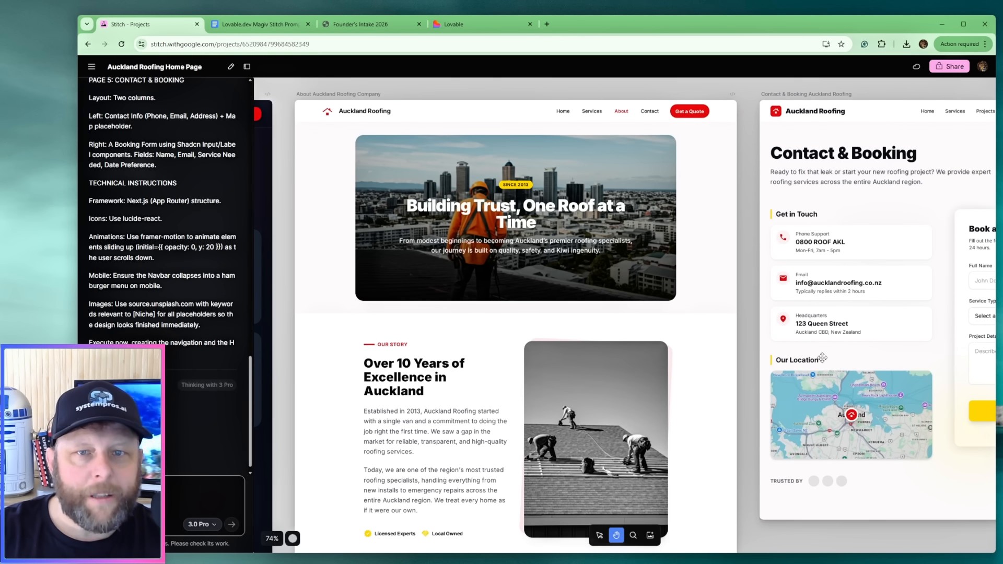
{"action": "left_click", "coordinate": [342, 134]}
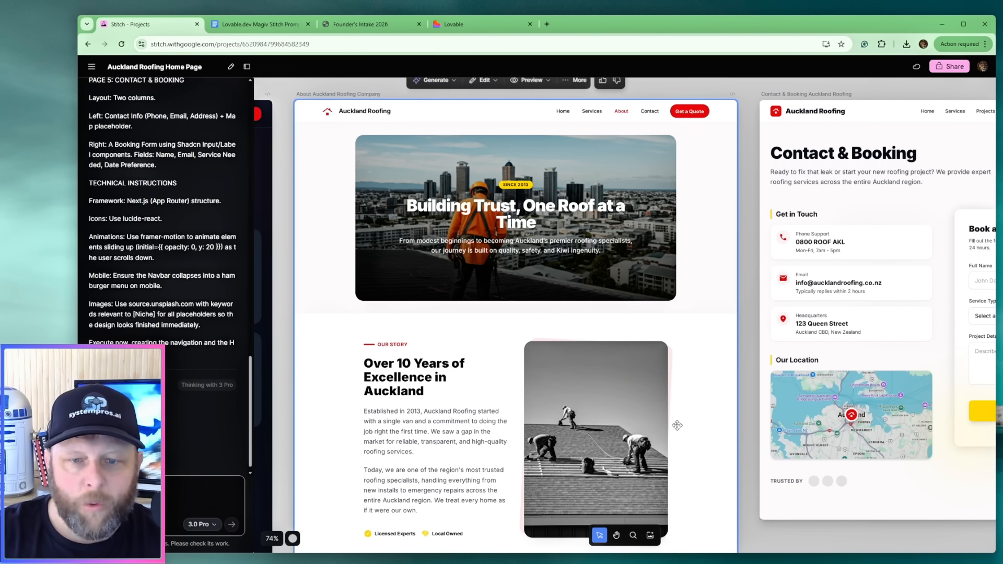
{"action": "left_click", "coordinate": [776, 503]}
{"action": "left_click", "coordinate": [760, 534]}
{"action": "key", "text": "space"}
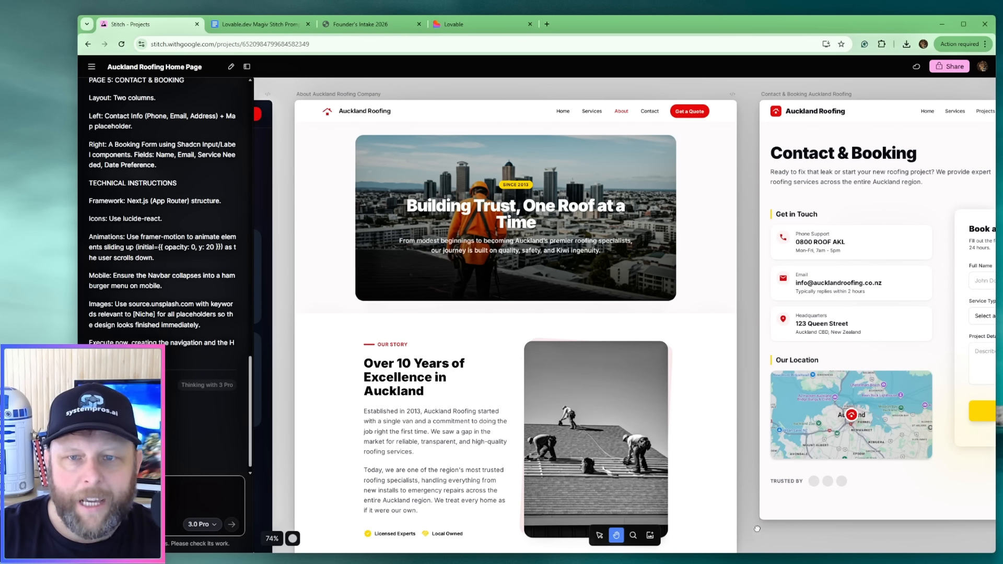
{"action": "left_click_drag", "start_coordinate": [758, 529], "coordinate": [833, 265]}
{"action": "key", "text": "space"}
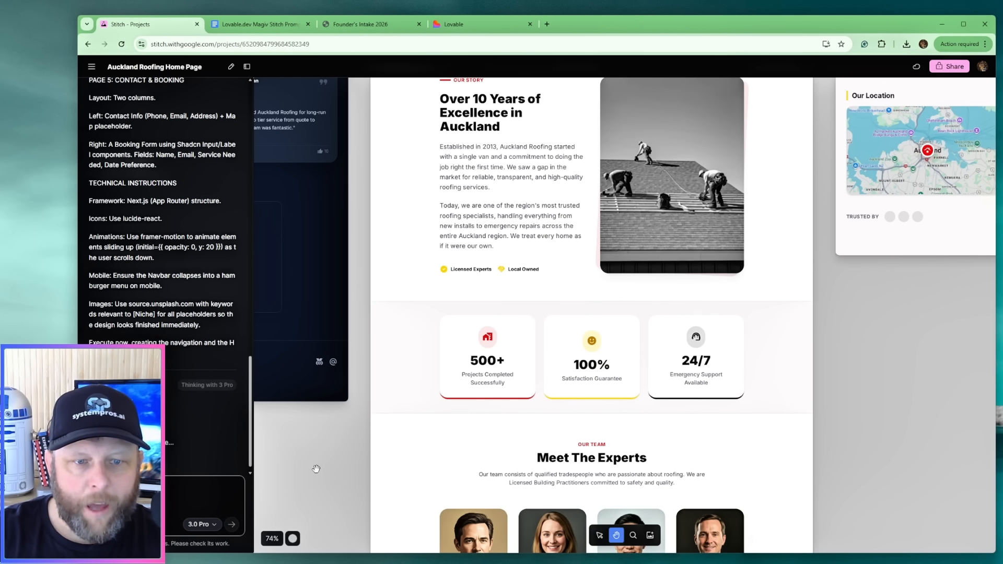
{"action": "left_click_drag", "start_coordinate": [316, 468], "coordinate": [760, 513]}
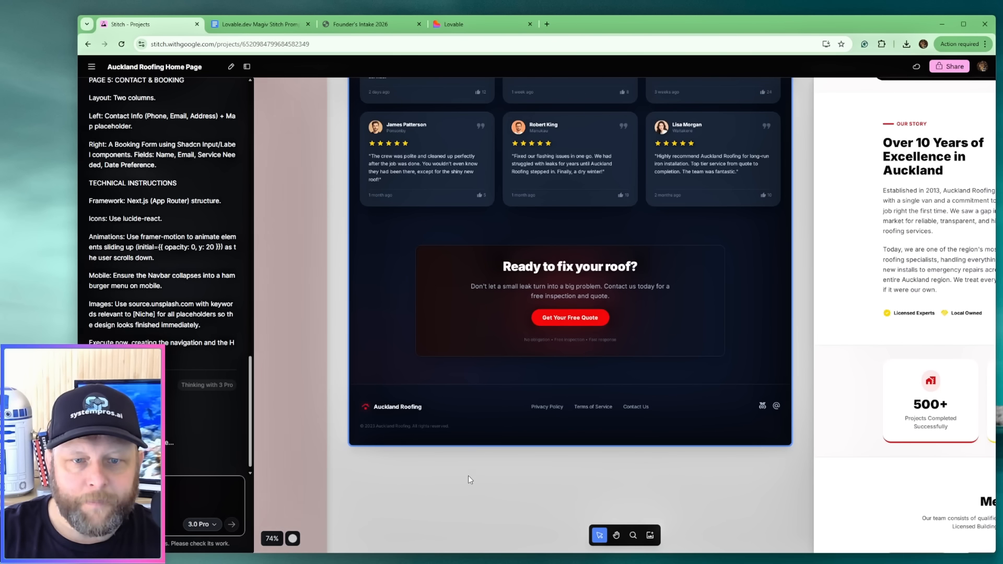
{"action": "left_click_drag", "start_coordinate": [441, 469], "coordinate": [442, 558]}
{"action": "left_click_drag", "start_coordinate": [809, 132], "coordinate": [1002, 192]}
{"action": "left_click", "coordinate": [476, 255]}
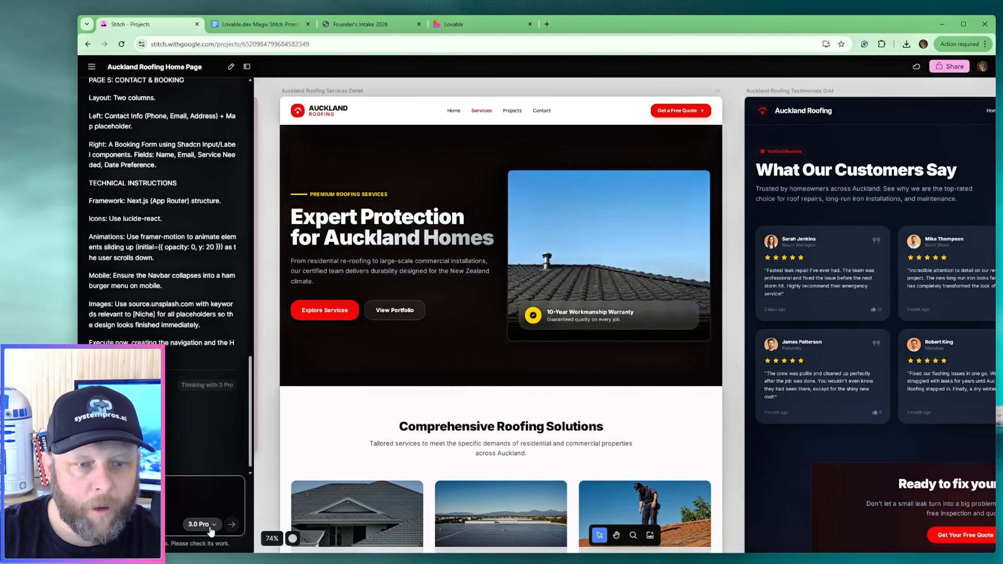
Zoom out to 33% and look over the generated page designs side by side, back to the Home Page.
{"action": "left_click", "coordinate": [293, 540]}
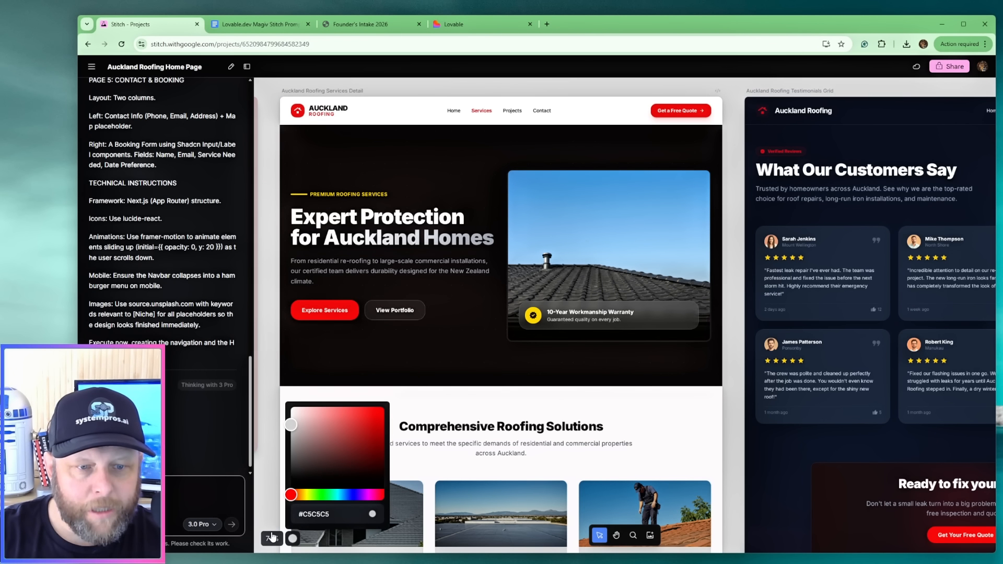
{"action": "left_click", "coordinate": [272, 538]}
{"action": "left_click", "coordinate": [291, 477]}
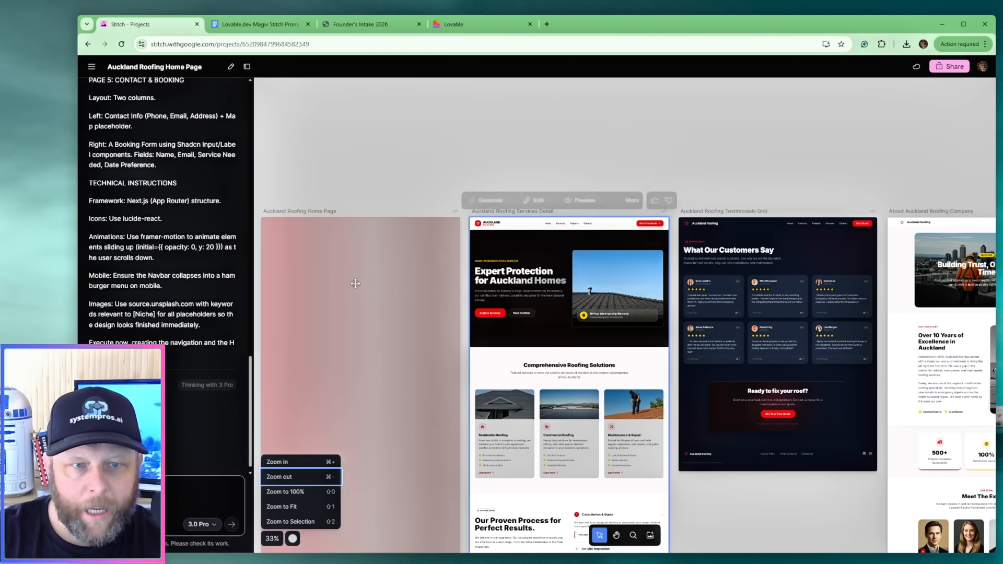
{"action": "left_click_drag", "start_coordinate": [731, 519], "coordinate": [652, 405]}
{"action": "left_click", "coordinate": [564, 145]}
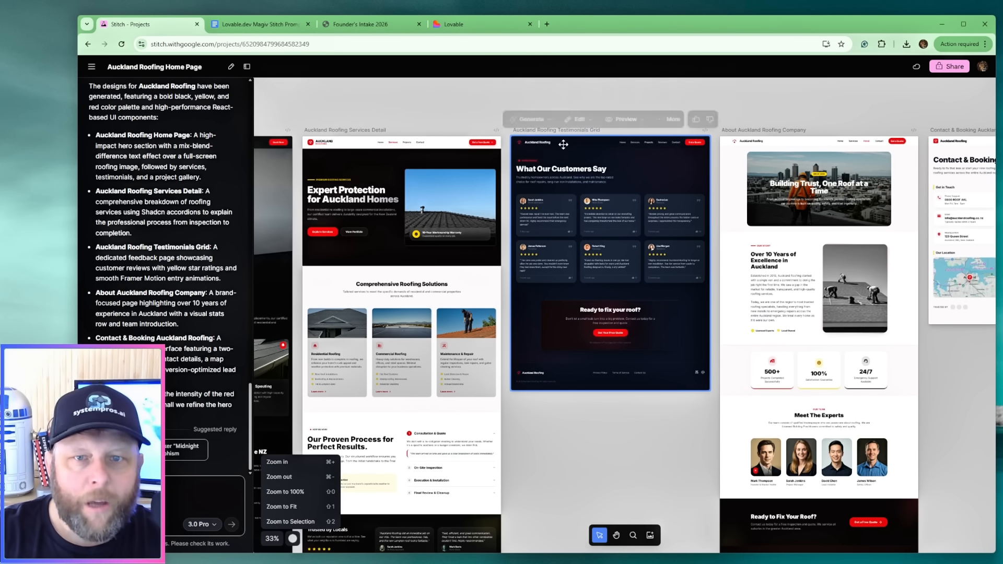
{"action": "left_click", "coordinate": [576, 400]}
{"action": "left_click_drag", "start_coordinate": [571, 440], "coordinate": [809, 431]}
{"action": "left_click", "coordinate": [407, 197]}
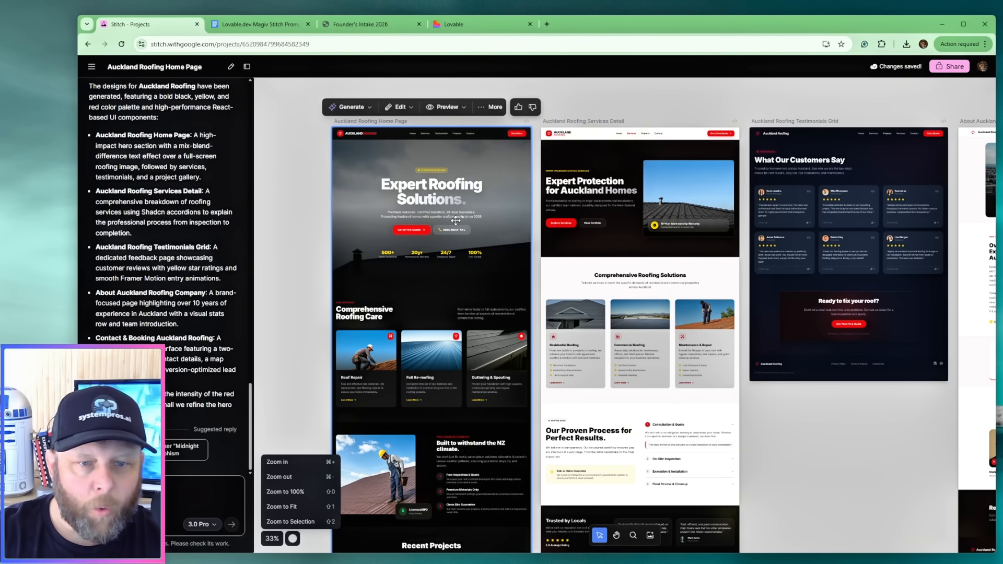
Select the Contact & Booking screen and submit the prompt "I want the yellow button to have a red border".
{"action": "left_click", "coordinate": [851, 491]}
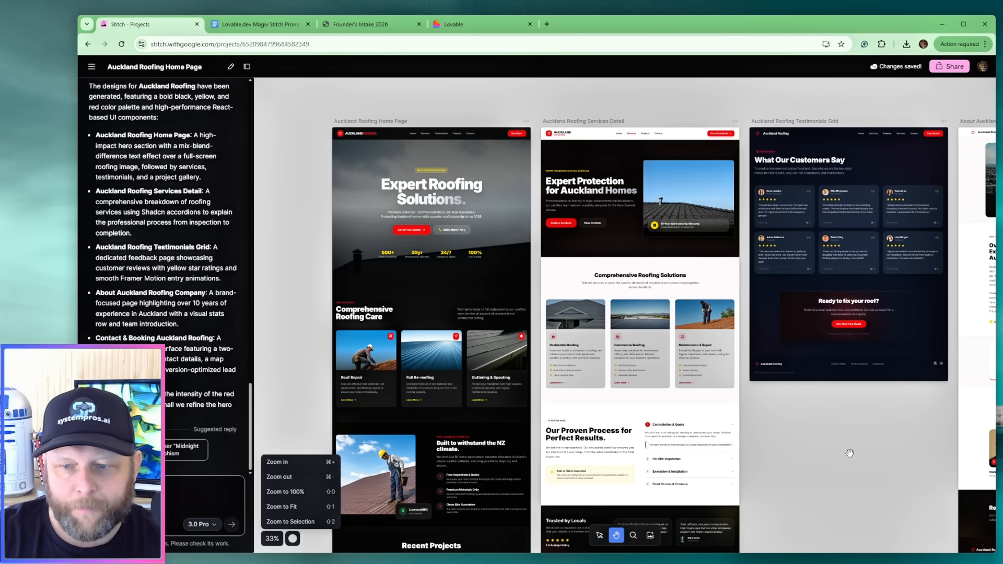
{"action": "left_click_drag", "start_coordinate": [851, 453], "coordinate": [332, 411]}
{"action": "left_click_drag", "start_coordinate": [740, 313], "coordinate": [687, 444]}
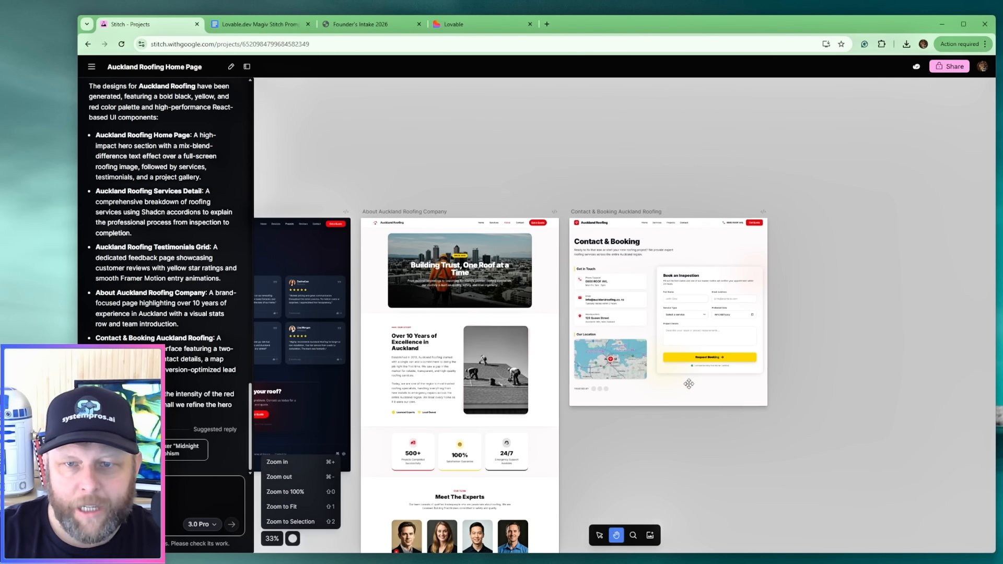
{"action": "left_click", "coordinate": [682, 365]}
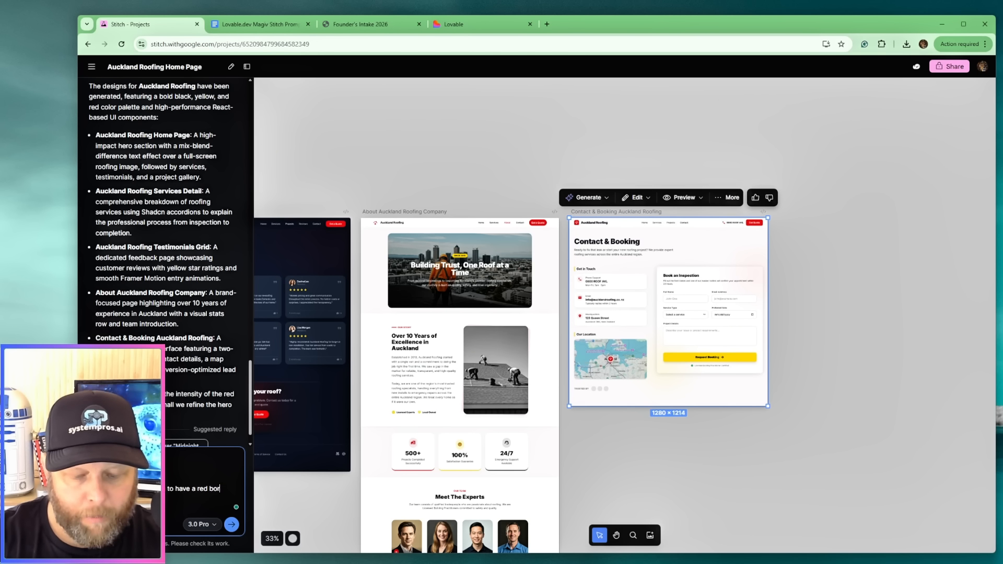
{"action": "key", "text": "Return"}
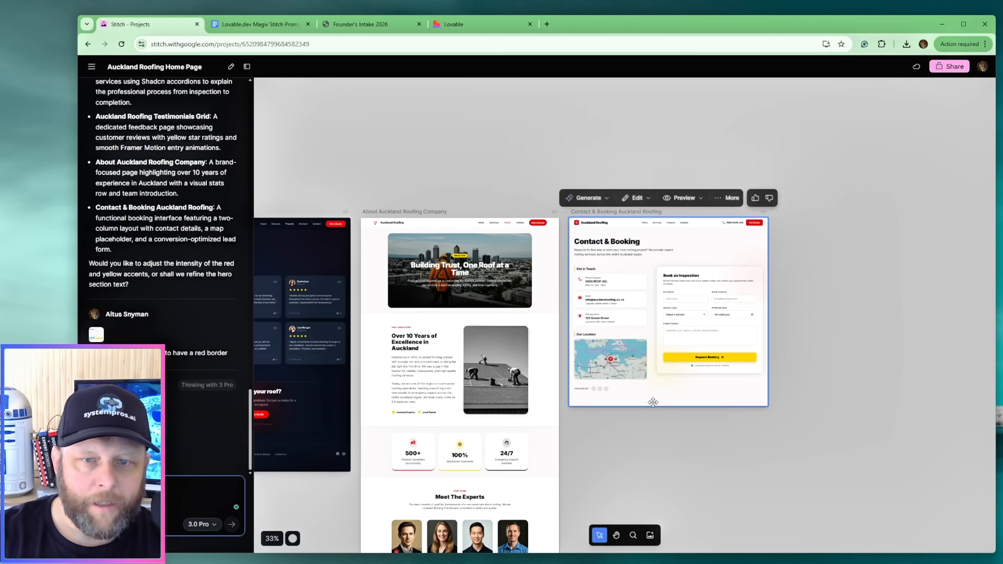
Zoom the canvas out to 7% to view the complete row of page designs.
{"action": "left_click", "coordinate": [293, 540]}
{"action": "left_click", "coordinate": [272, 541]}
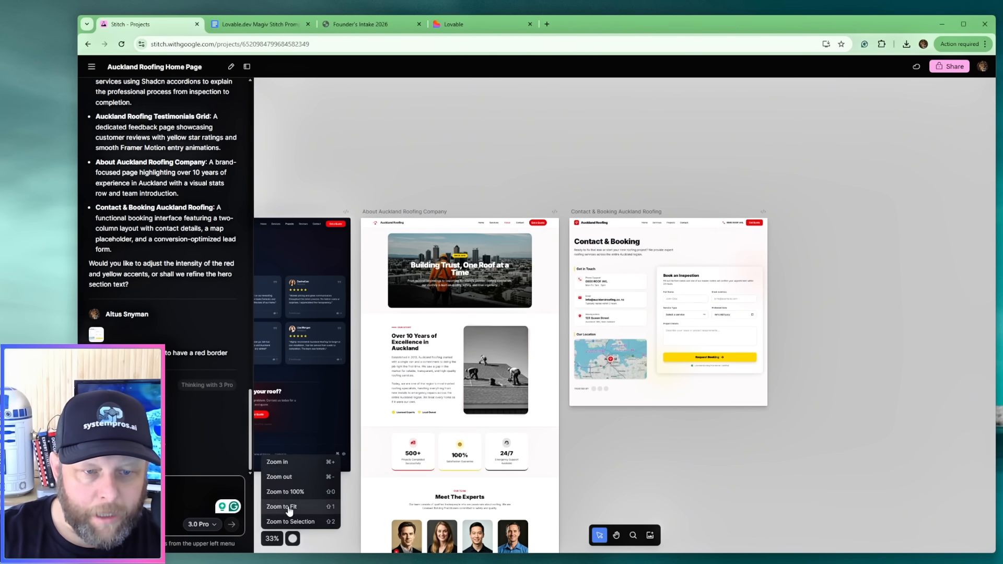
{"action": "left_click", "coordinate": [279, 478]}
{"action": "left_click", "coordinate": [279, 477]}
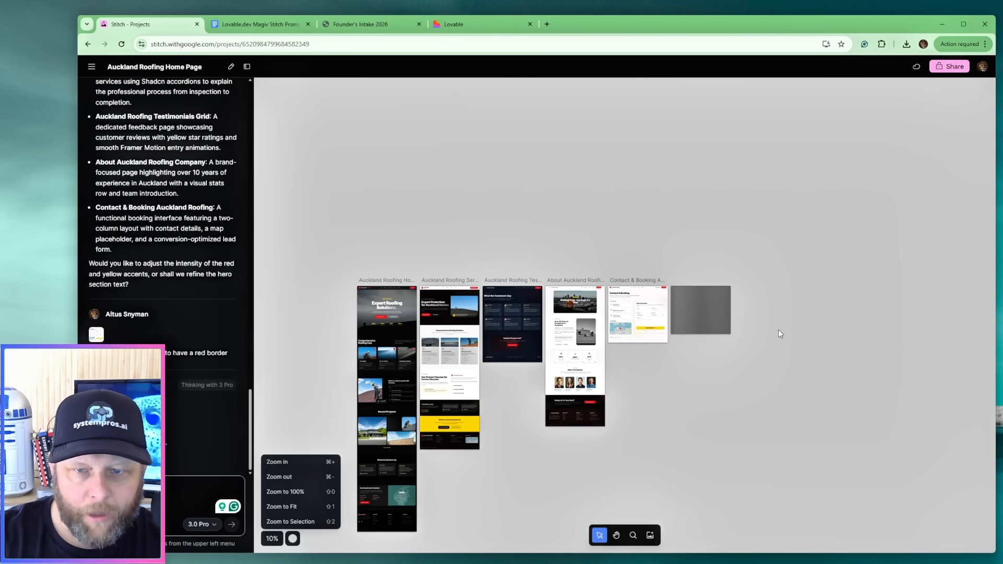
{"action": "left_click", "coordinate": [282, 478]}
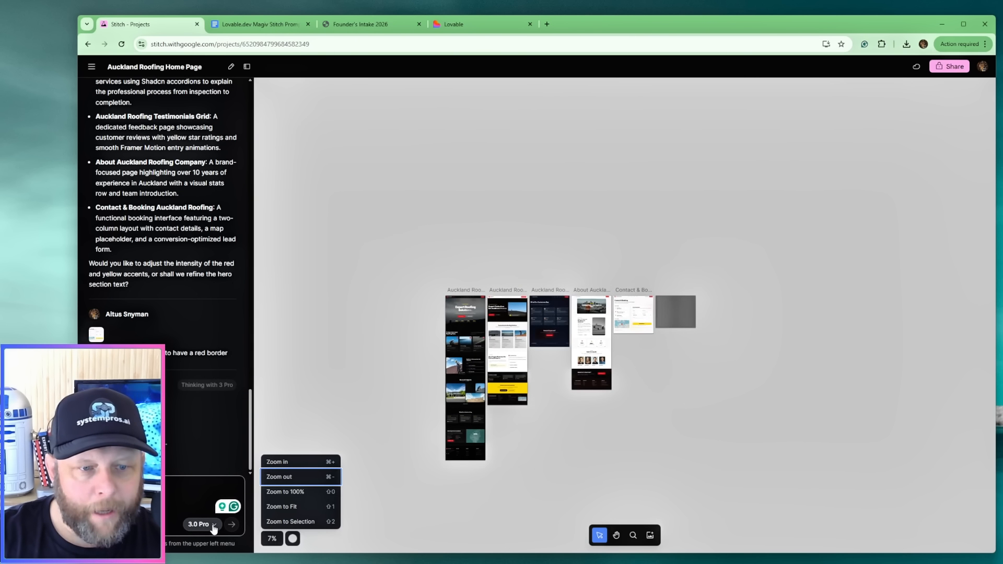
View the designs at 100% zoom, going from Contact & Booking past the Testimonials Grid to the Home Page.
{"action": "left_click", "coordinate": [279, 493]}
{"action": "scroll", "coordinate": [755, 442], "scroll_direction": "down", "scroll_amount": 2}
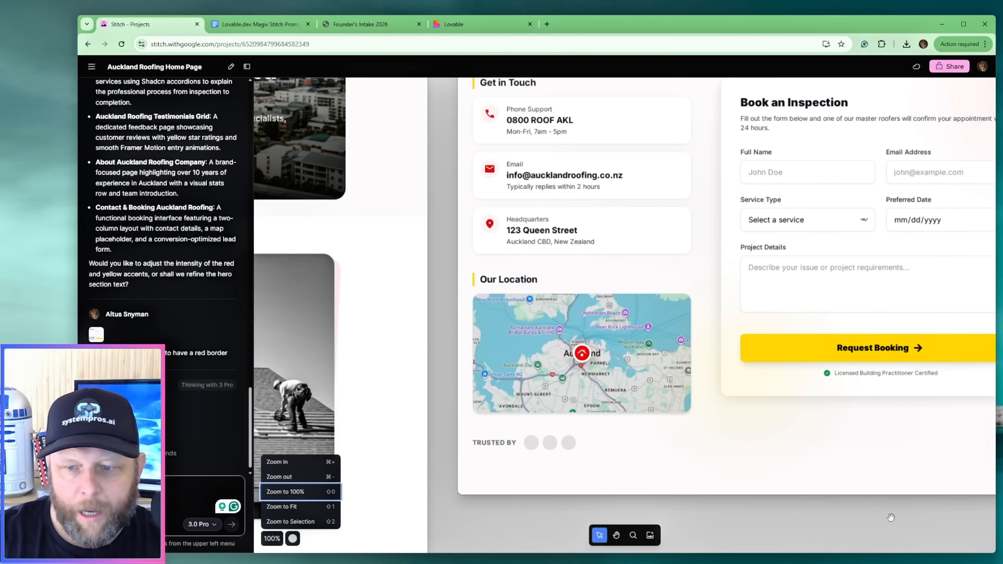
{"action": "scroll", "coordinate": [484, 531], "scroll_direction": "left", "scroll_amount": 10}
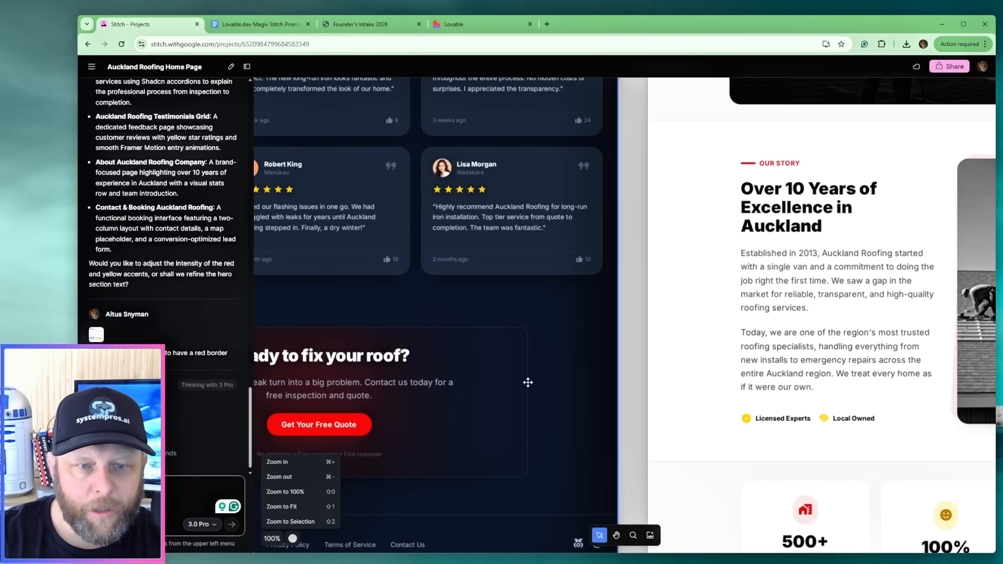
{"action": "scroll", "coordinate": [632, 379], "scroll_direction": "left", "scroll_amount": 8}
{"action": "scroll", "coordinate": [633, 378], "scroll_direction": "up", "scroll_amount": 4}
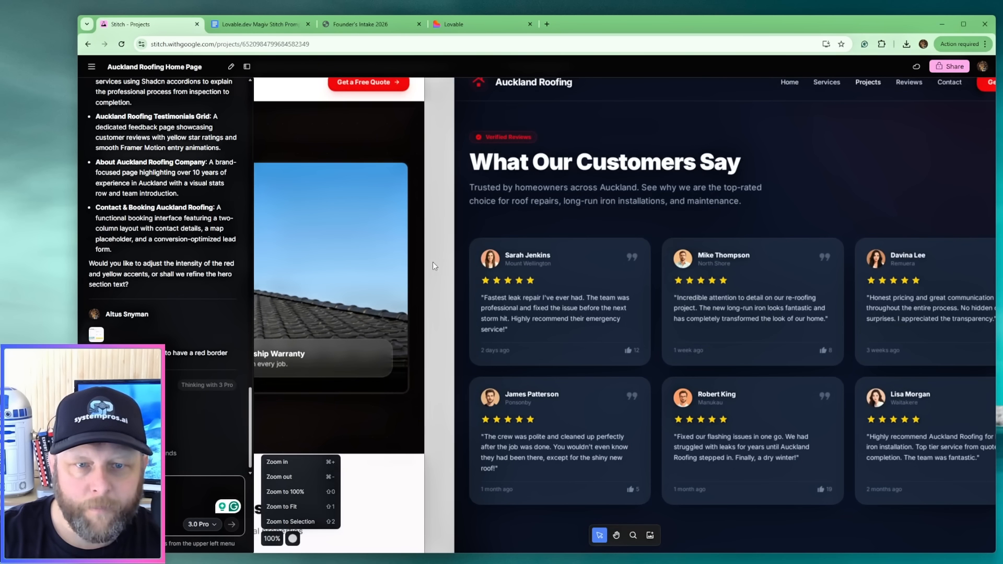
{"action": "key", "text": "h"}
{"action": "left_click_drag", "start_coordinate": [433, 267], "coordinate": [1002, 328]}
{"action": "key", "text": "space"}
{"action": "left_click_drag", "start_coordinate": [372, 99], "coordinate": [815, 138]}
{"action": "left_click", "coordinate": [576, 268]}
Examine the Home Page design from its hero through services, projects and testimonials to the footer.
{"action": "scroll", "coordinate": [607, 284], "scroll_direction": "down", "scroll_amount": 5}
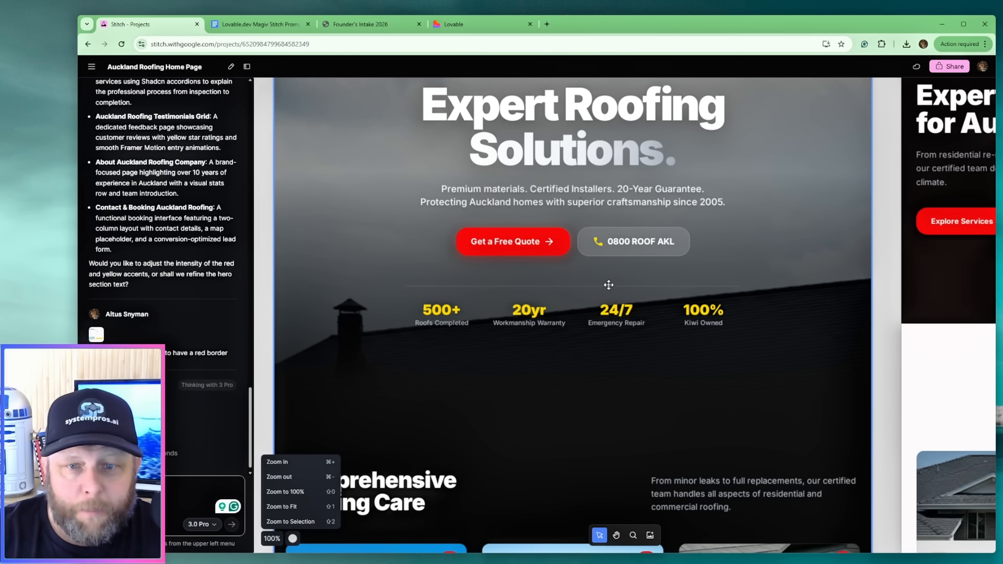
{"action": "scroll", "coordinate": [630, 357], "scroll_direction": "down", "scroll_amount": 10}
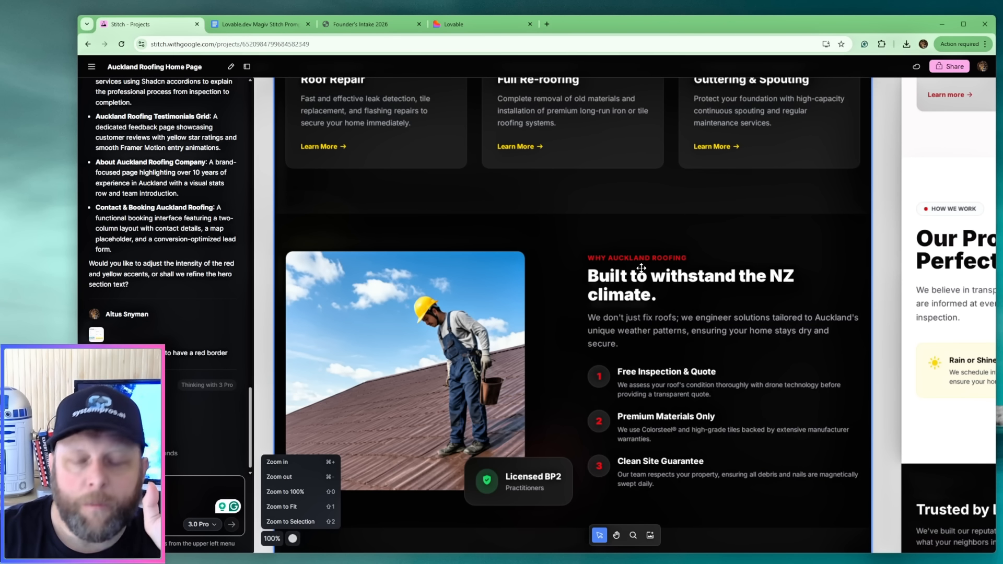
{"action": "scroll", "coordinate": [641, 268], "scroll_direction": "down", "scroll_amount": 15}
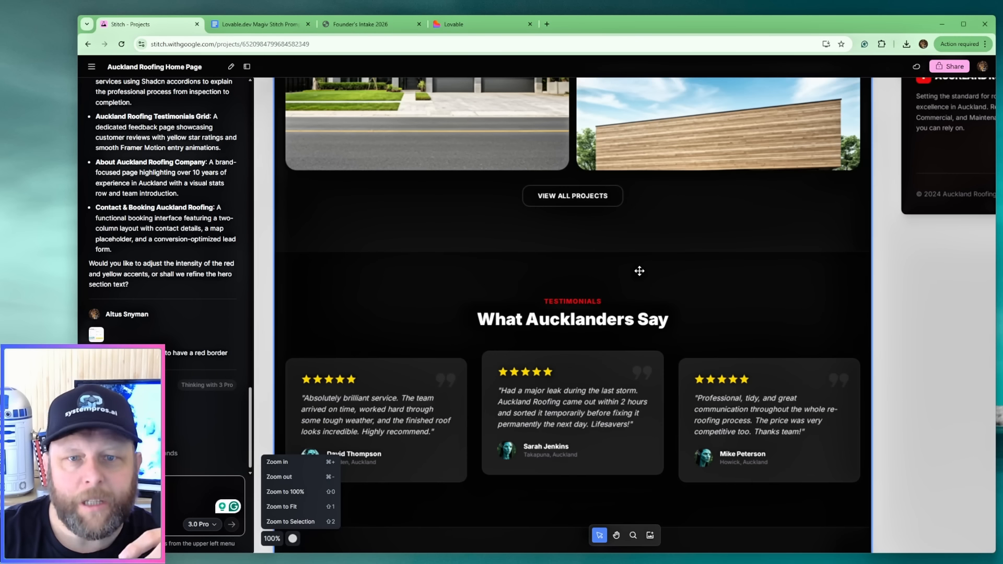
{"action": "scroll", "coordinate": [639, 270], "scroll_direction": "up", "scroll_amount": 6}
{"action": "scroll", "coordinate": [619, 271], "scroll_direction": "down", "scroll_amount": 6}
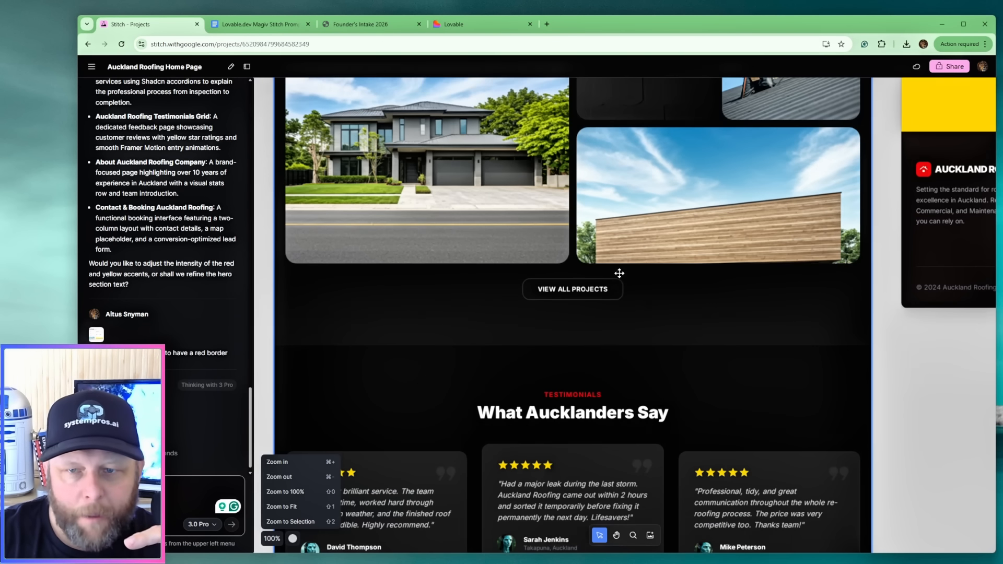
{"action": "scroll", "coordinate": [619, 273], "scroll_direction": "up", "scroll_amount": 14}
{"action": "scroll", "coordinate": [620, 274], "scroll_direction": "up", "scroll_amount": 8}
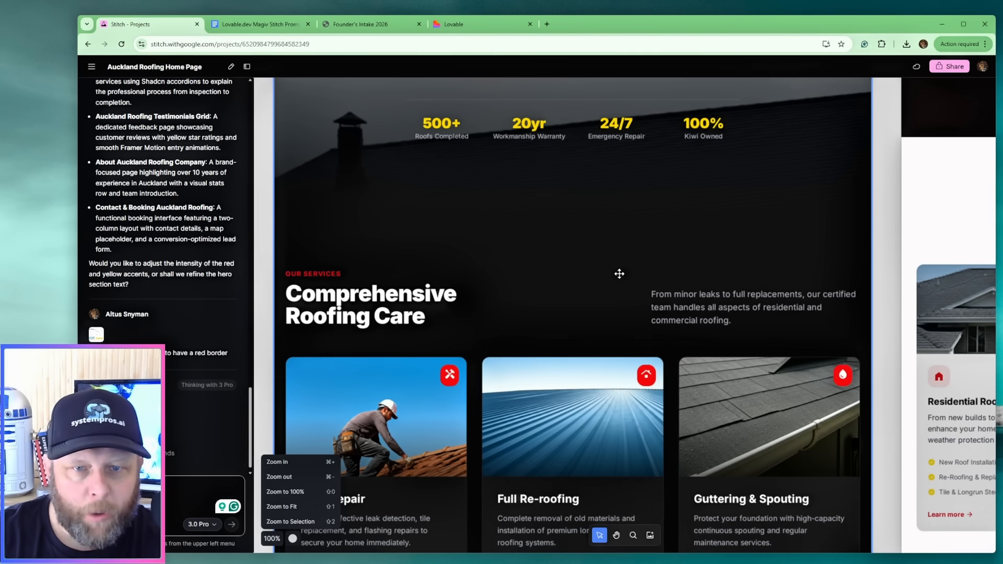
{"action": "scroll", "coordinate": [619, 276], "scroll_direction": "down", "scroll_amount": 4}
{"action": "scroll", "coordinate": [620, 277], "scroll_direction": "up", "scroll_amount": 4}
{"action": "scroll", "coordinate": [620, 278], "scroll_direction": "up", "scroll_amount": 3}
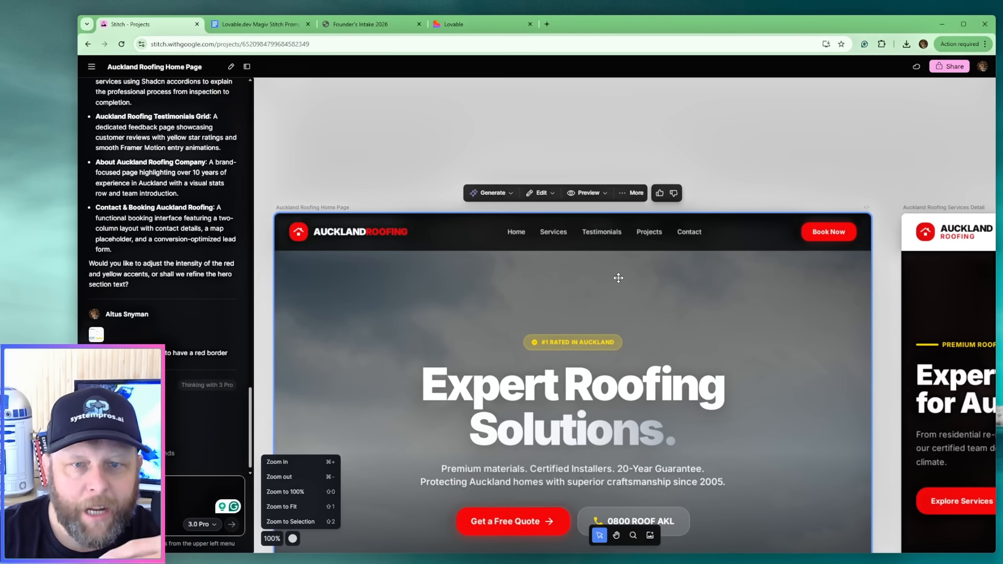
{"action": "scroll", "coordinate": [619, 278], "scroll_direction": "down", "scroll_amount": 7}
{"action": "scroll", "coordinate": [617, 279], "scroll_direction": "down", "scroll_amount": 4}
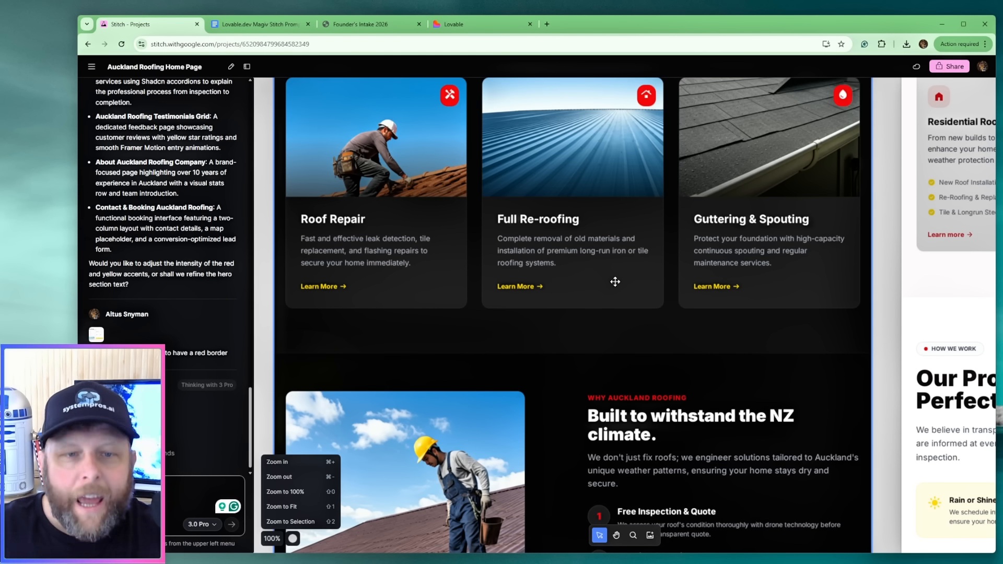
{"action": "scroll", "coordinate": [615, 282], "scroll_direction": "down", "scroll_amount": 10}
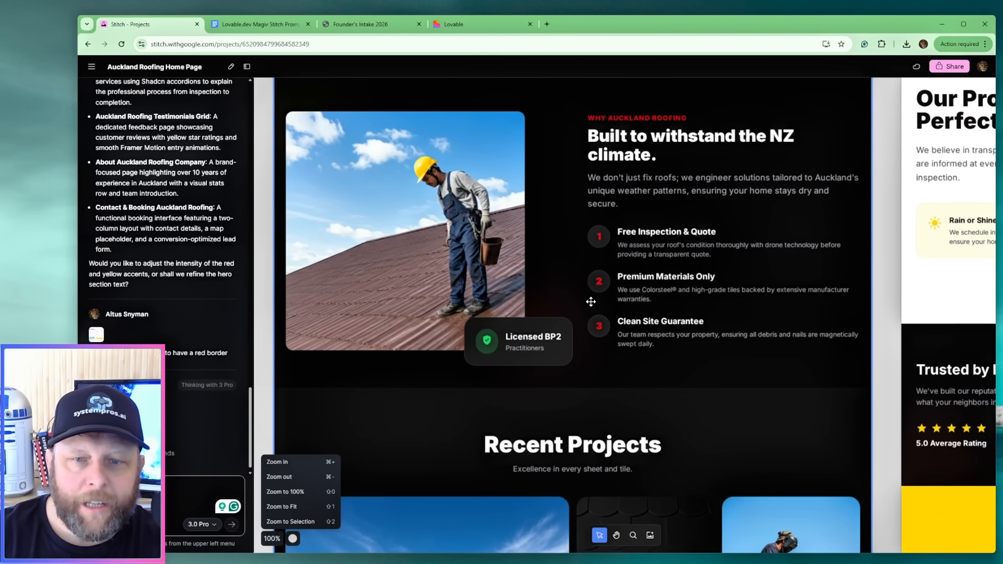
{"action": "scroll", "coordinate": [642, 354], "scroll_direction": "up", "scroll_amount": 6}
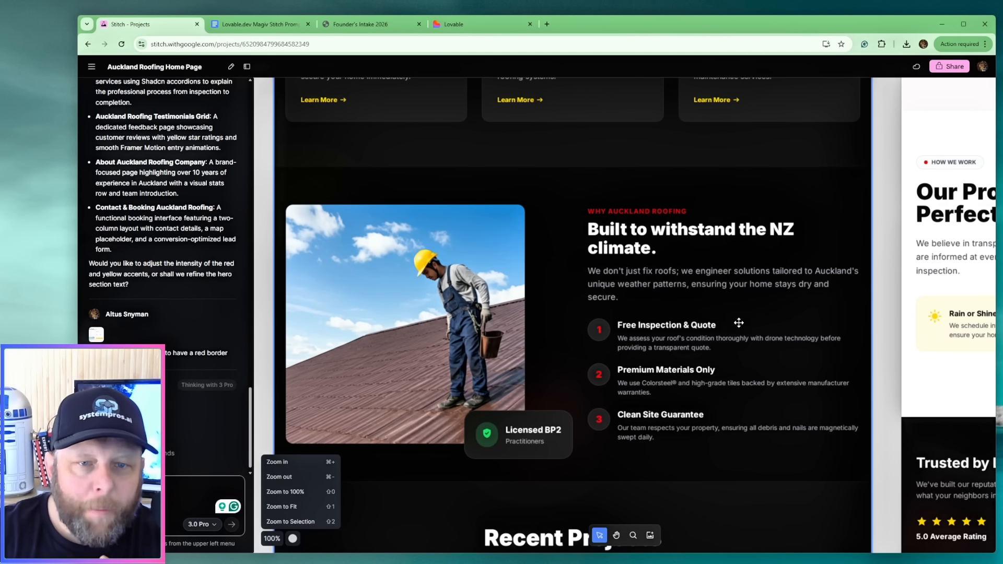
{"action": "scroll", "coordinate": [467, 293], "scroll_direction": "down", "scroll_amount": 20}
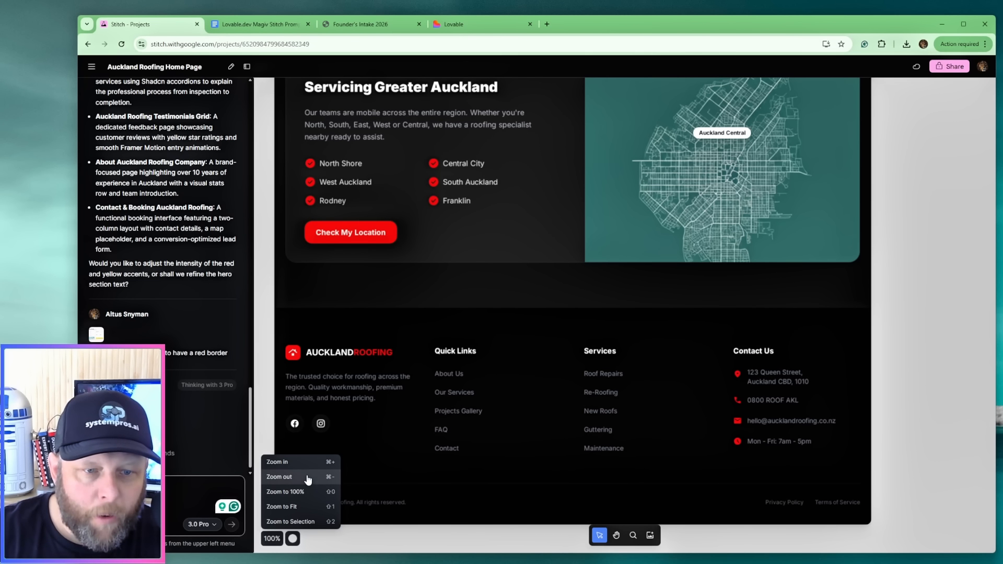
Zoom out to 30% and compare the original Contact & Booking screen with its red-bordered button version.
{"action": "left_click", "coordinate": [308, 480]}
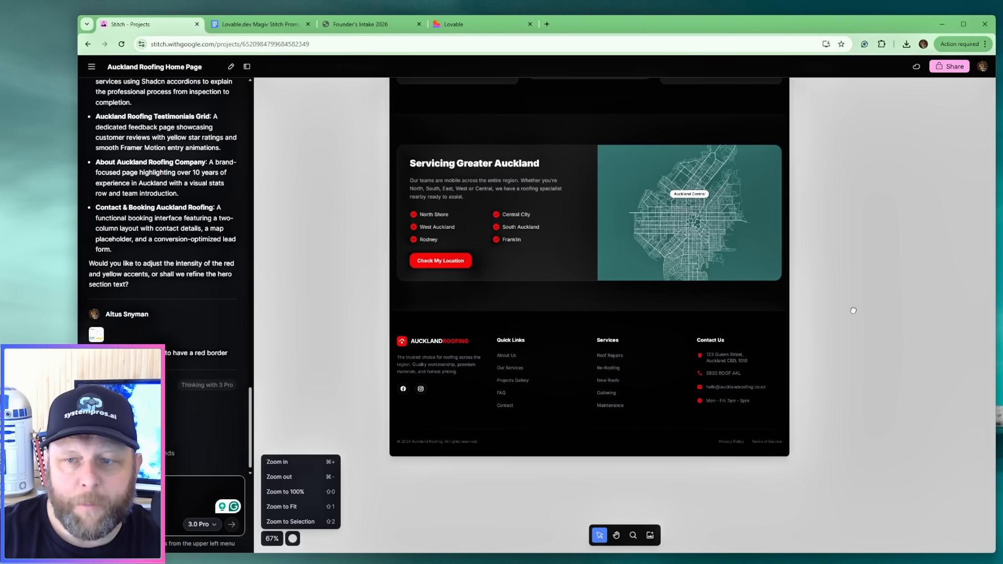
{"action": "left_click_drag", "start_coordinate": [853, 312], "coordinate": [269, 518]}
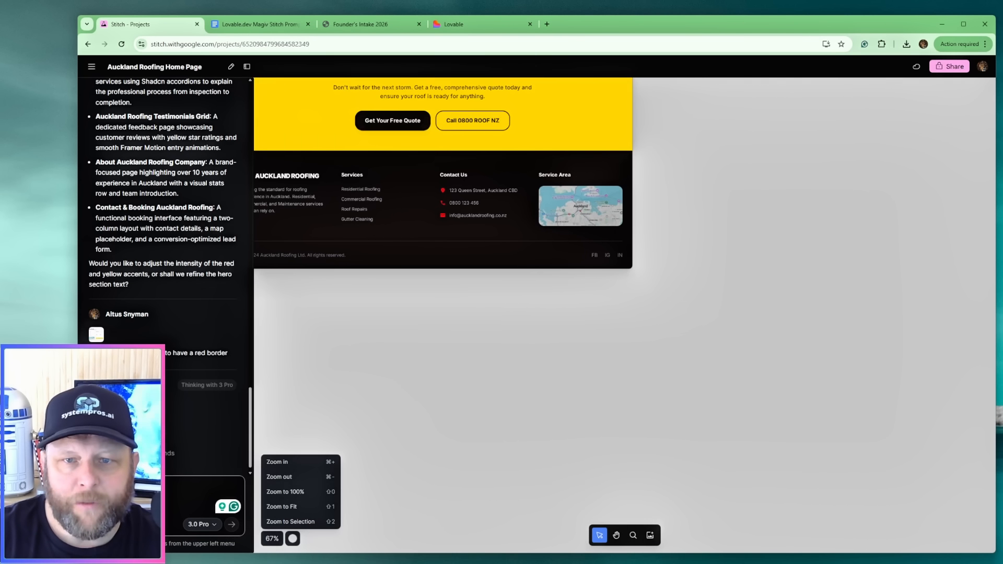
{"action": "left_click", "coordinate": [303, 479]}
{"action": "left_click_drag", "start_coordinate": [740, 291], "coordinate": [634, 563]}
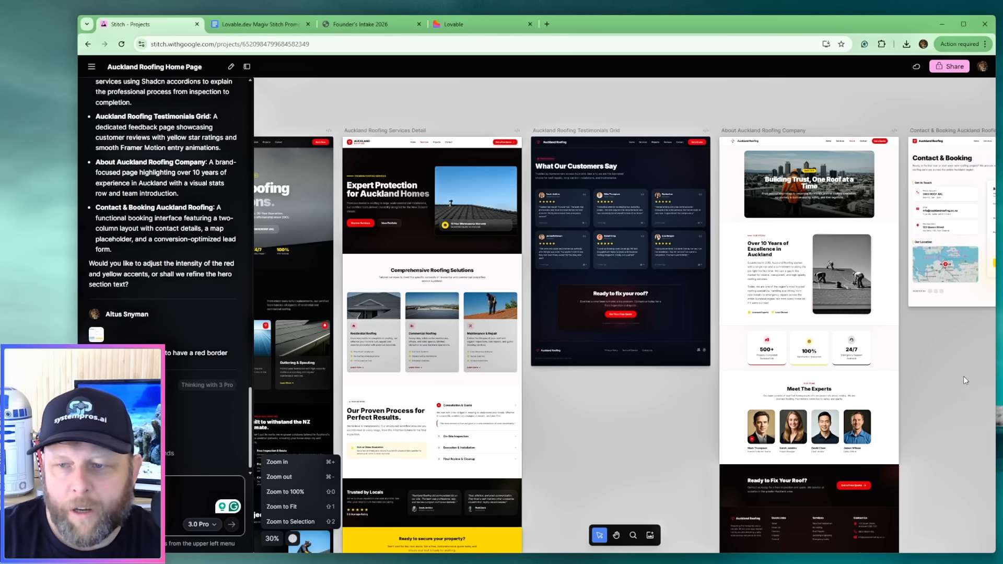
{"action": "left_click_drag", "start_coordinate": [954, 372], "coordinate": [418, 396]}
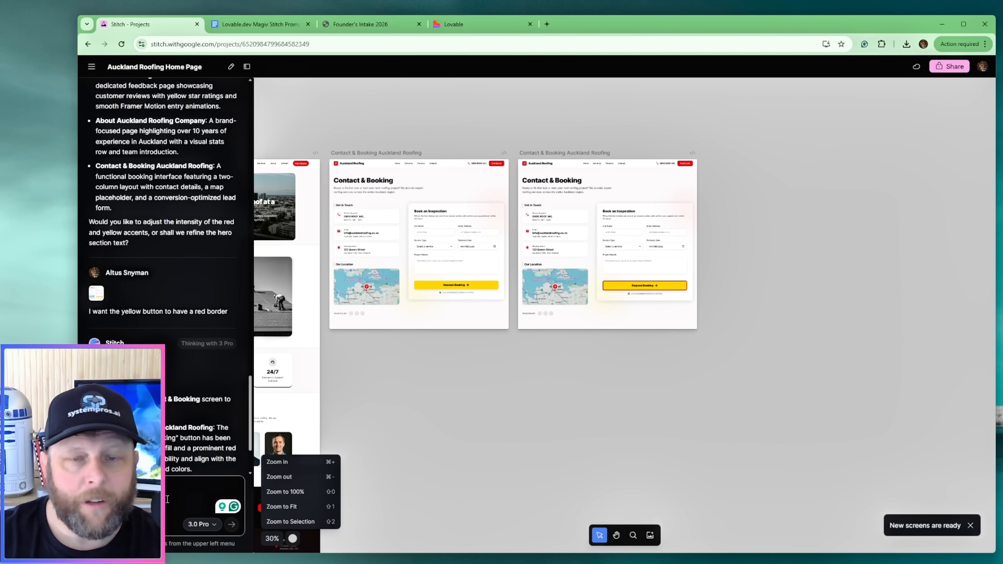
Delete the Contact & Booking screen version whose Request Booking button has a red border.
{"action": "left_click", "coordinate": [318, 464]}
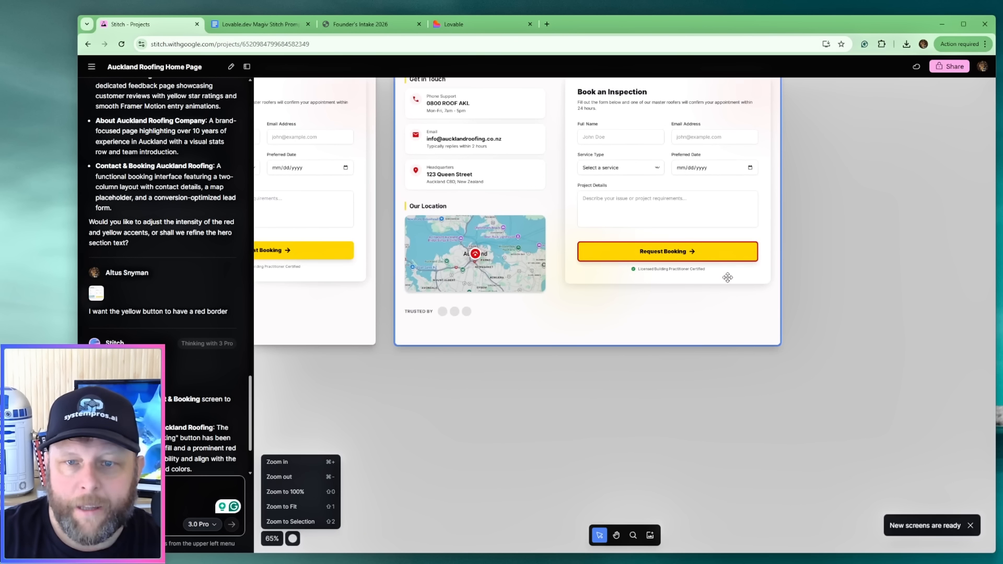
{"action": "left_click", "coordinate": [523, 329]}
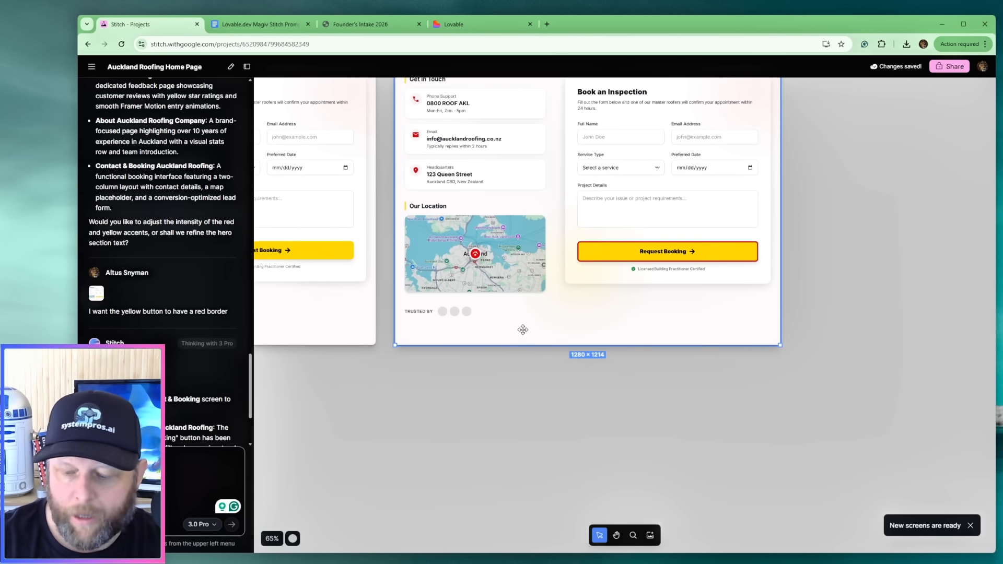
{"action": "key", "text": "Delete"}
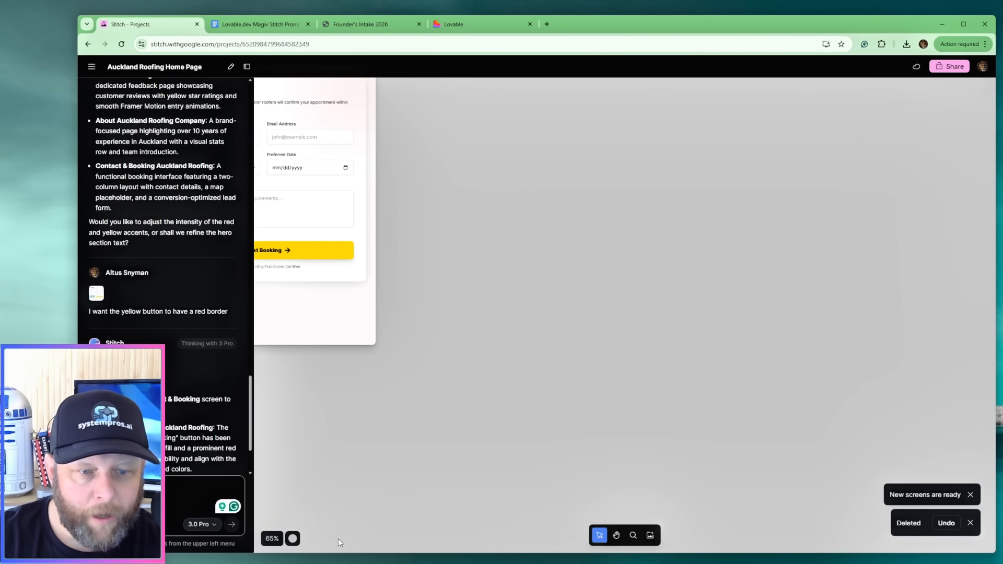
Select all five Auckland Roofing page designs on the canvas, from Home Page to Contact & Booking.
{"action": "left_click", "coordinate": [272, 539]}
{"action": "left_click", "coordinate": [300, 484]}
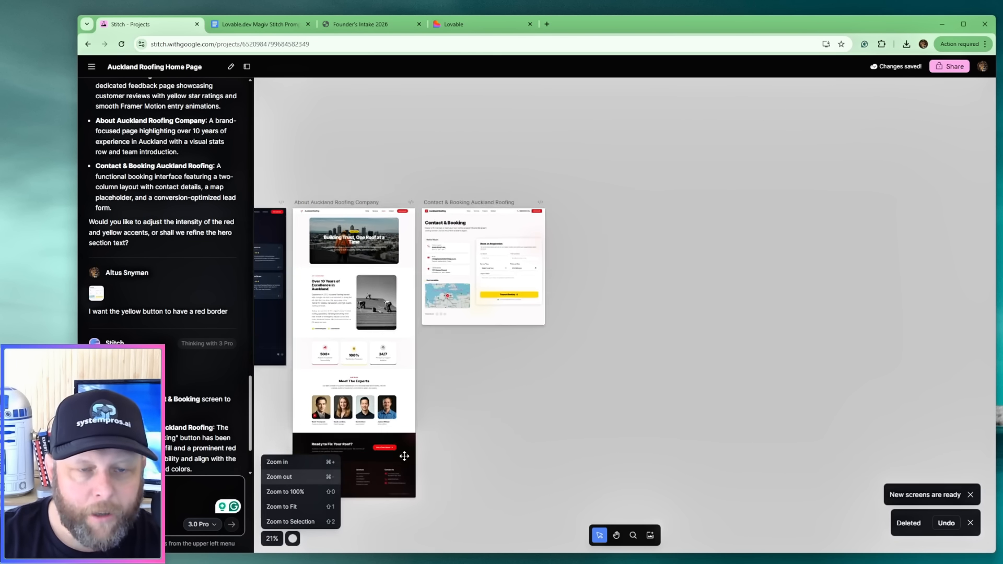
{"action": "left_click_drag", "start_coordinate": [444, 498], "coordinate": [984, 335]}
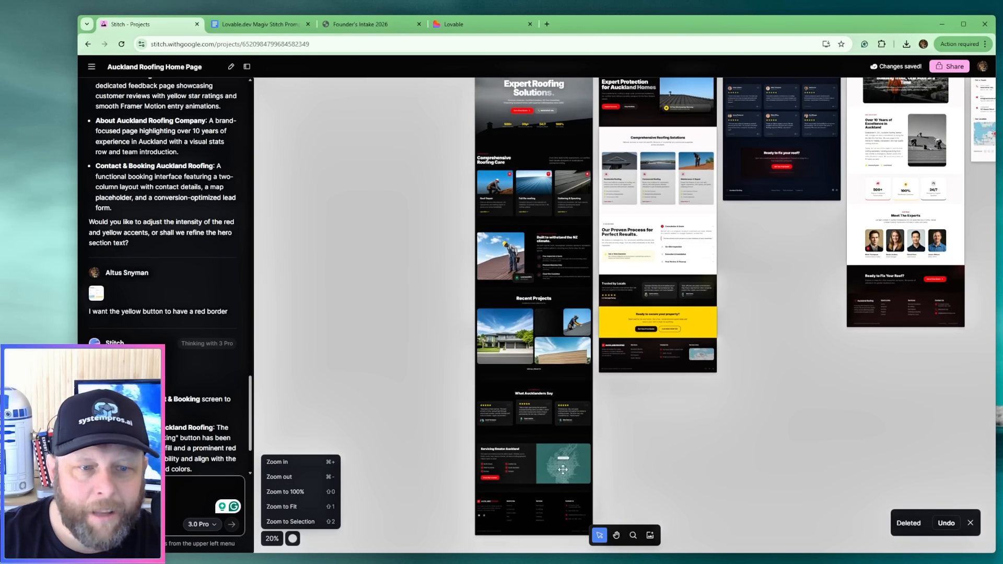
{"action": "left_click", "coordinate": [296, 476]}
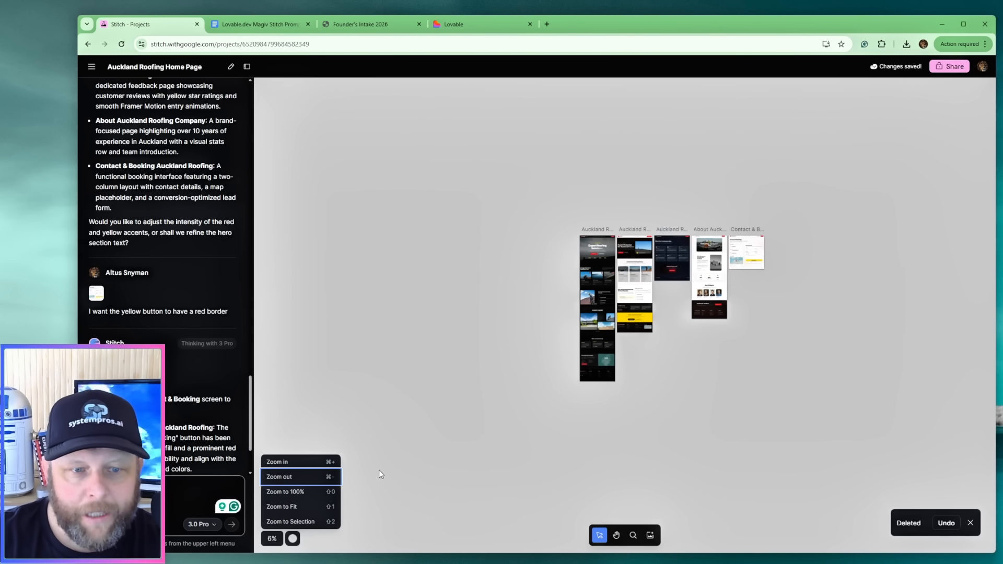
{"action": "left_click", "coordinate": [297, 464]}
{"action": "left_click", "coordinate": [297, 465]}
{"action": "left_click", "coordinate": [297, 464]}
{"action": "left_click_drag", "start_coordinate": [863, 443], "coordinate": [724, 530]}
{"action": "left_click", "coordinate": [286, 477]}
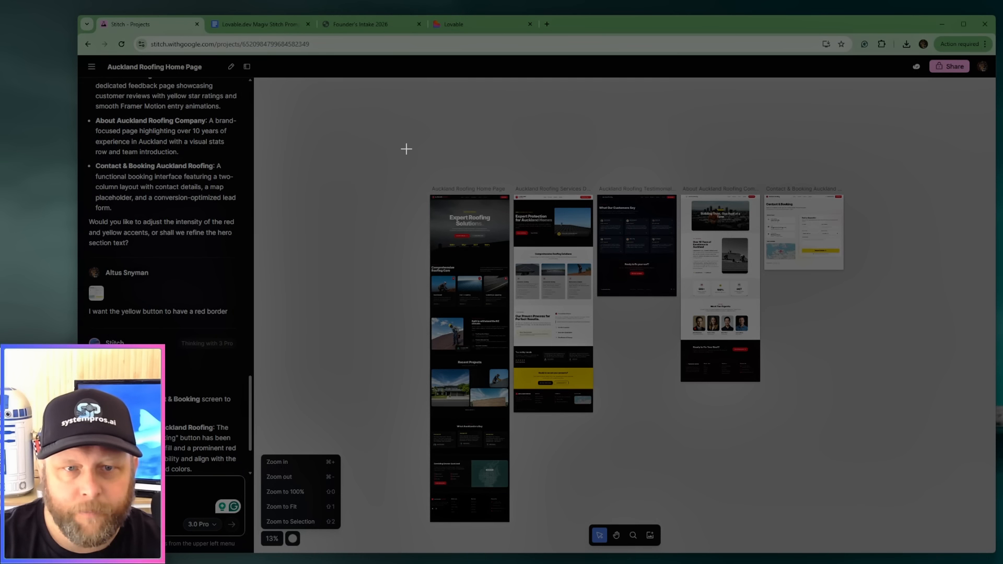
{"action": "left_click_drag", "start_coordinate": [404, 148], "coordinate": [439, 250]}
{"action": "left_click_drag", "start_coordinate": [401, 150], "coordinate": [924, 534]}
Download the selected page designs and show the downloaded archive in its folder.
{"action": "left_click", "coordinate": [698, 176]}
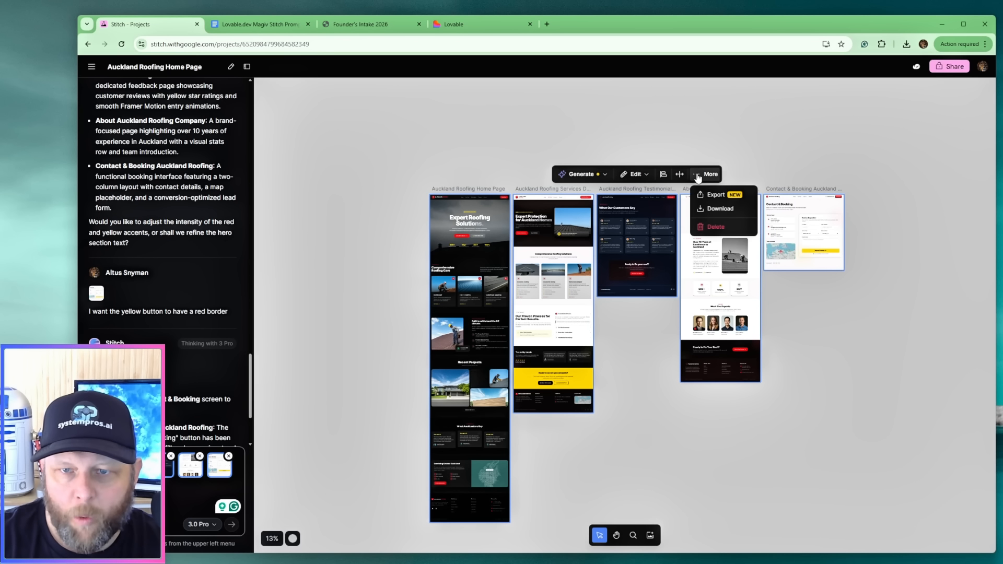
{"action": "left_click", "coordinate": [721, 209]}
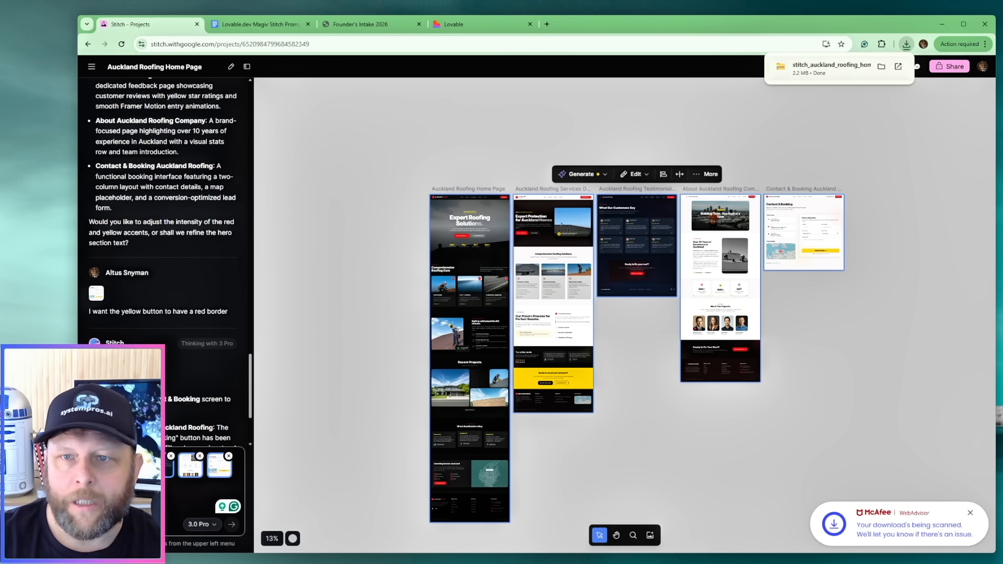
{"action": "left_click", "coordinate": [882, 67]}
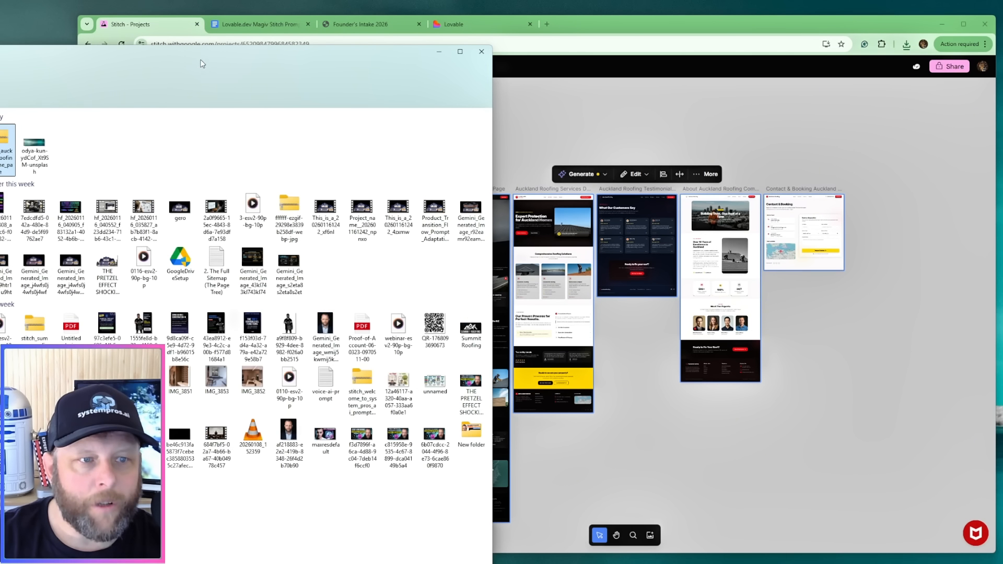
Open the downloaded stitch_auckland_roofing_home_page archive down to its page folders and copy all five of them.
{"action": "right_click", "coordinate": [1, 142]}
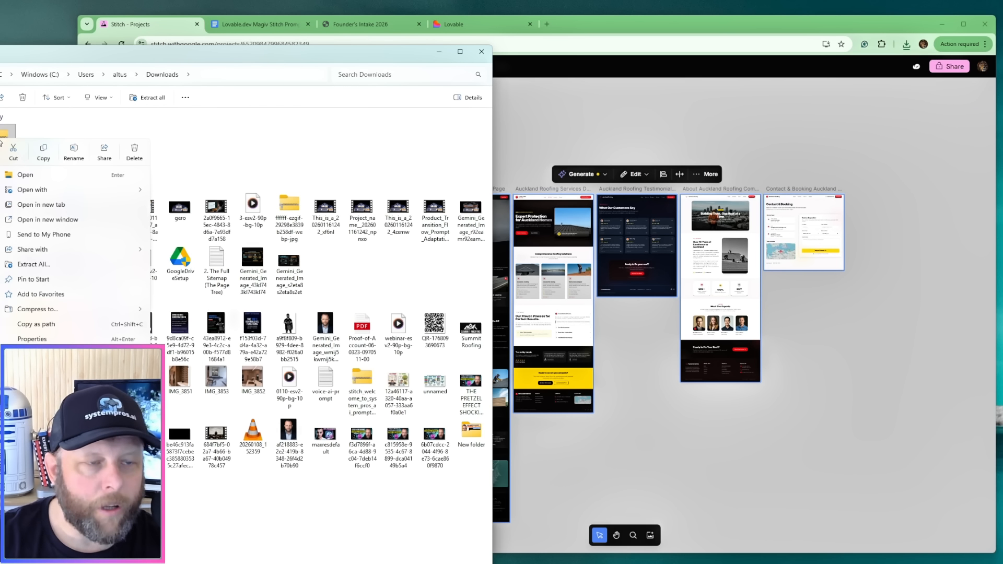
{"action": "left_click", "coordinate": [44, 151]}
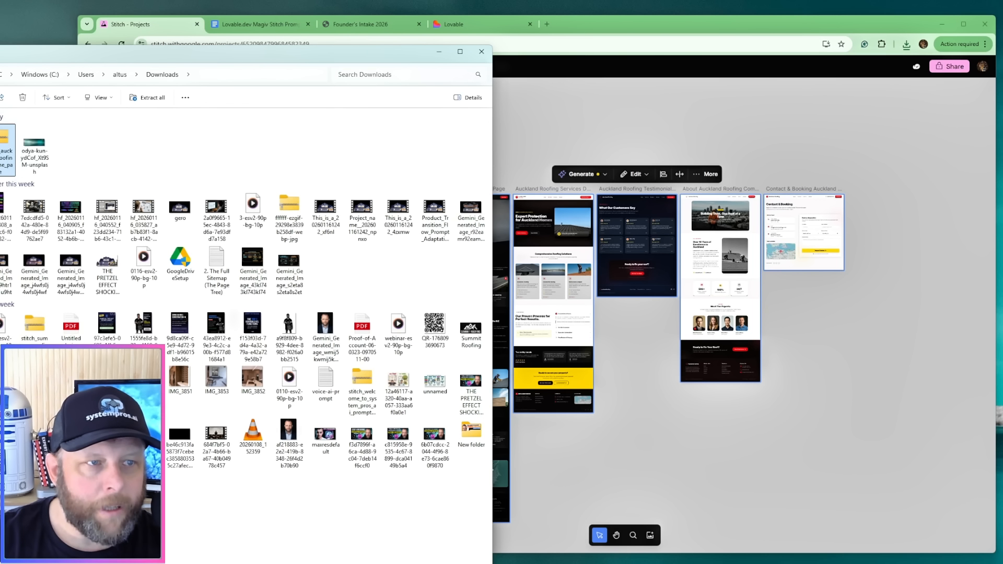
{"action": "left_click_drag", "start_coordinate": [230, 55], "coordinate": [682, 44]}
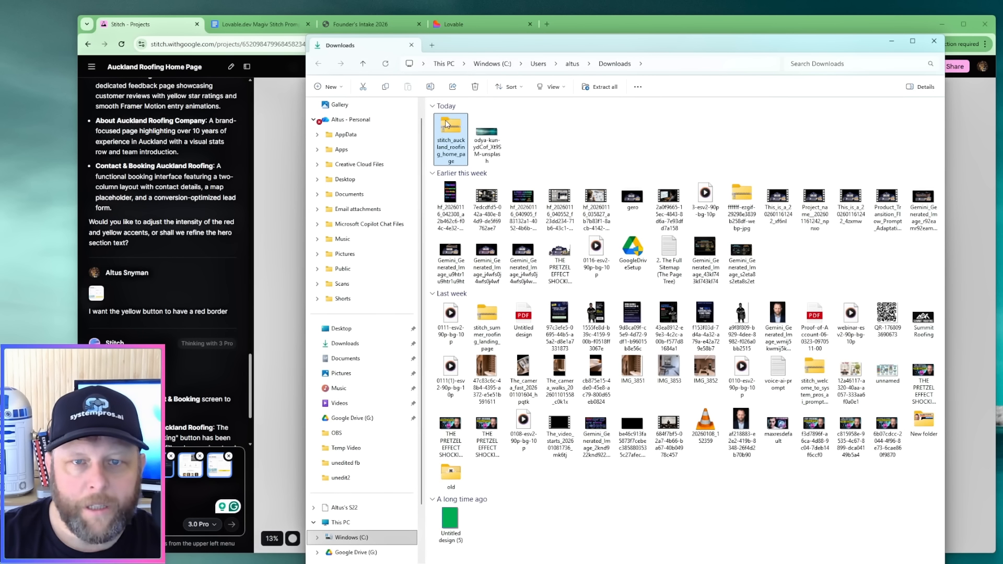
{"action": "double_click", "coordinate": [446, 124]}
{"action": "double_click", "coordinate": [486, 117]}
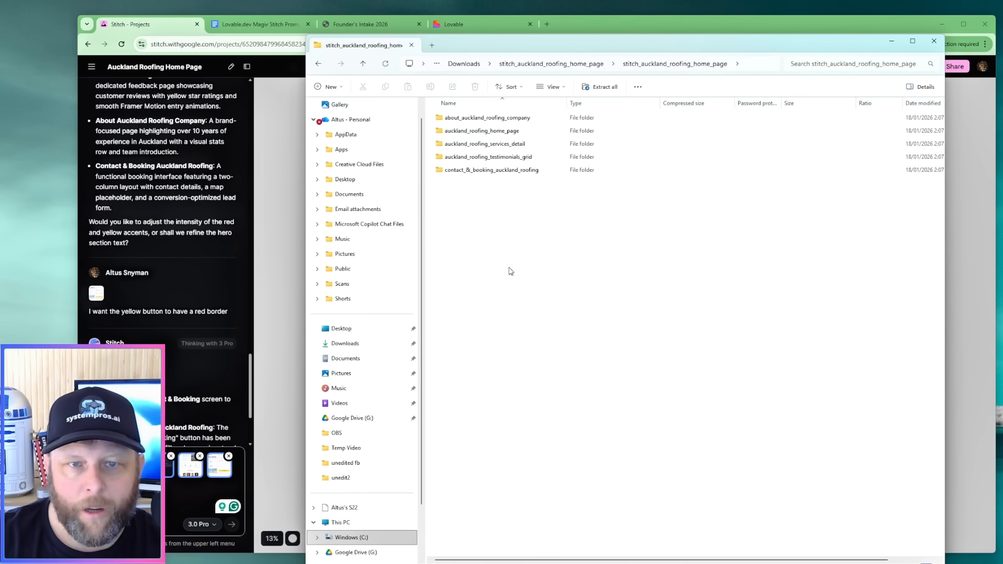
{"action": "left_click_drag", "start_coordinate": [511, 271], "coordinate": [441, 110]}
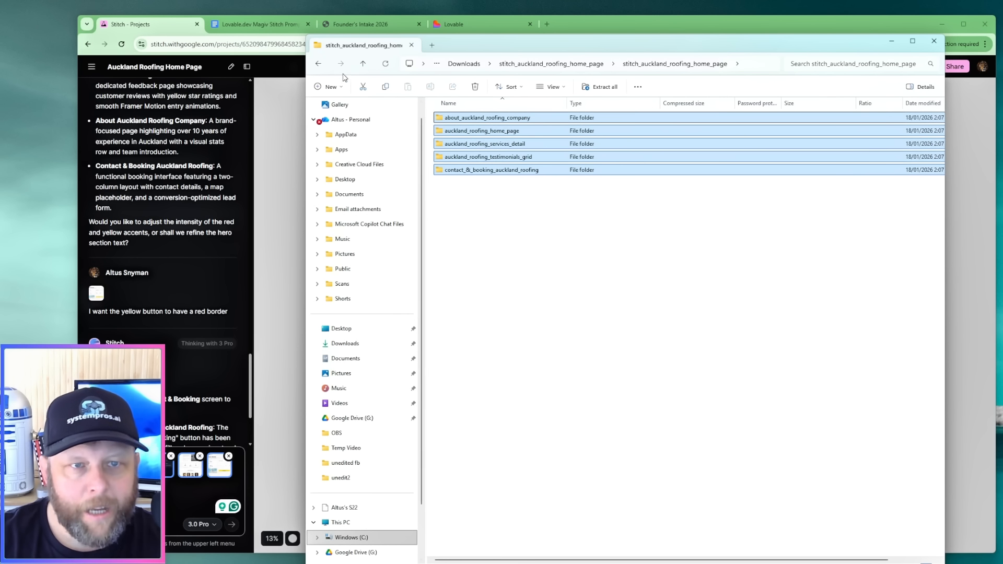
Go back to the Downloads folder and create a new folder there.
{"action": "left_click", "coordinate": [318, 65]}
{"action": "left_click", "coordinate": [319, 65]}
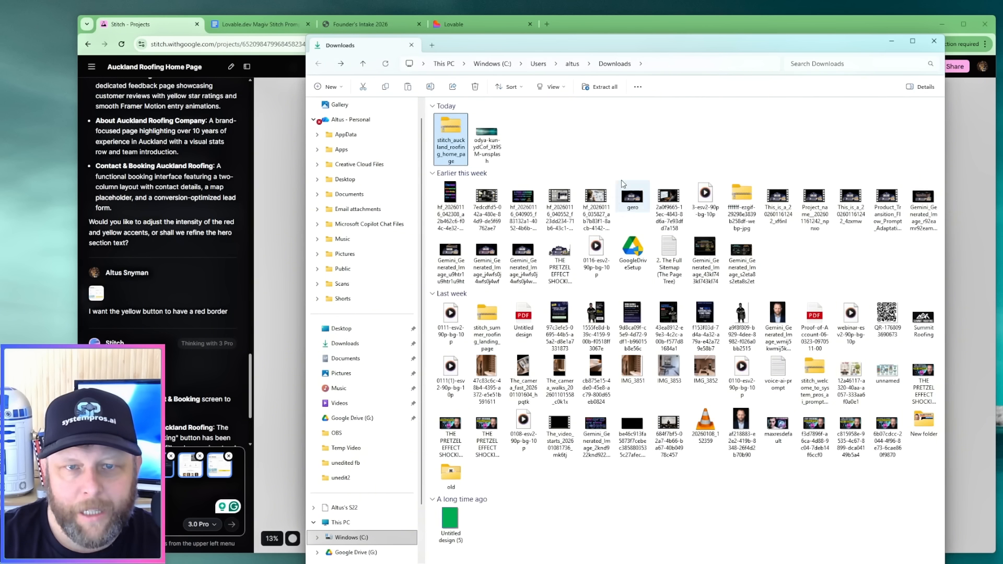
{"action": "right_click", "coordinate": [534, 132]}
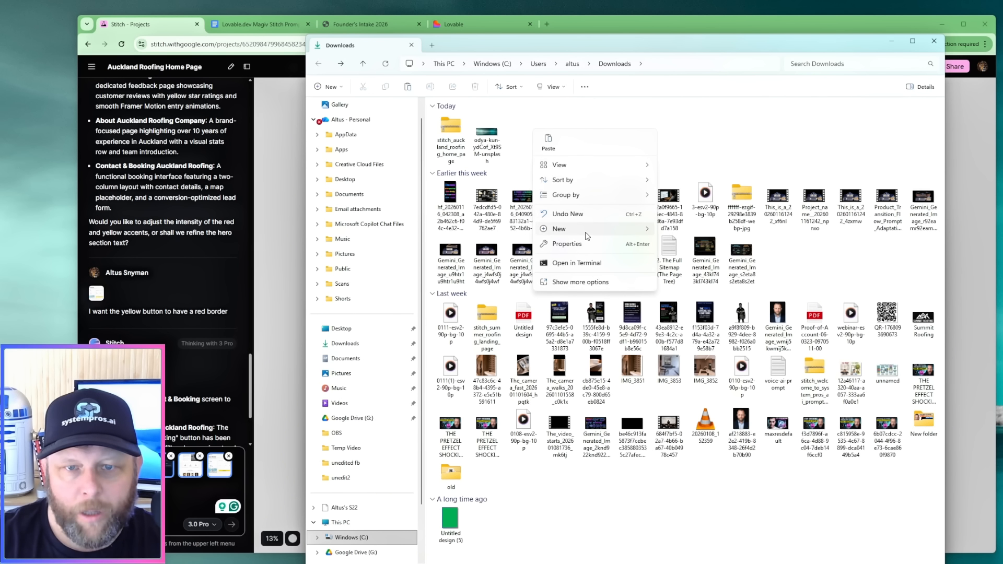
{"action": "mouse_move", "coordinate": [643, 229]}
{"action": "left_click", "coordinate": [675, 232]}
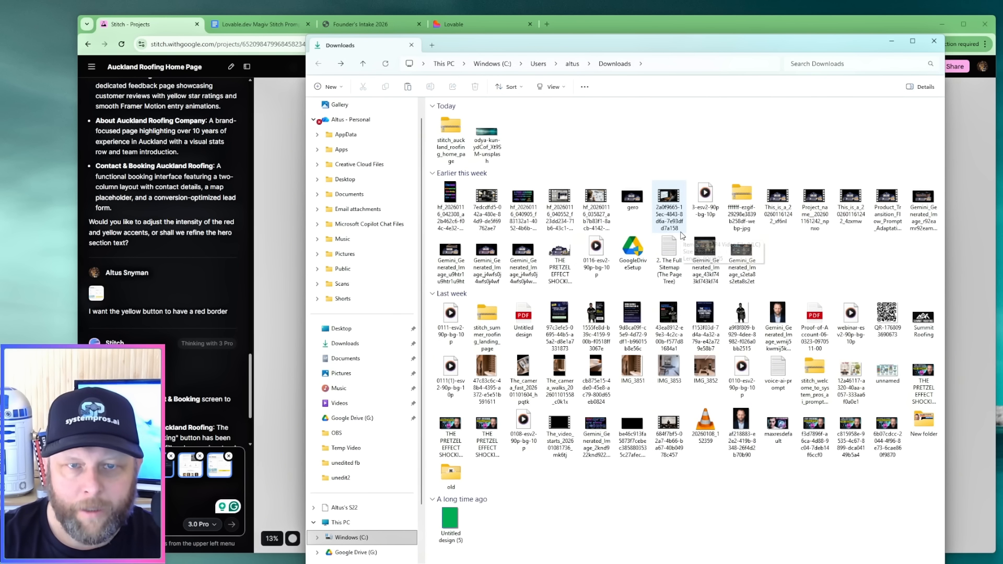
{"action": "right_click", "coordinate": [568, 143]}
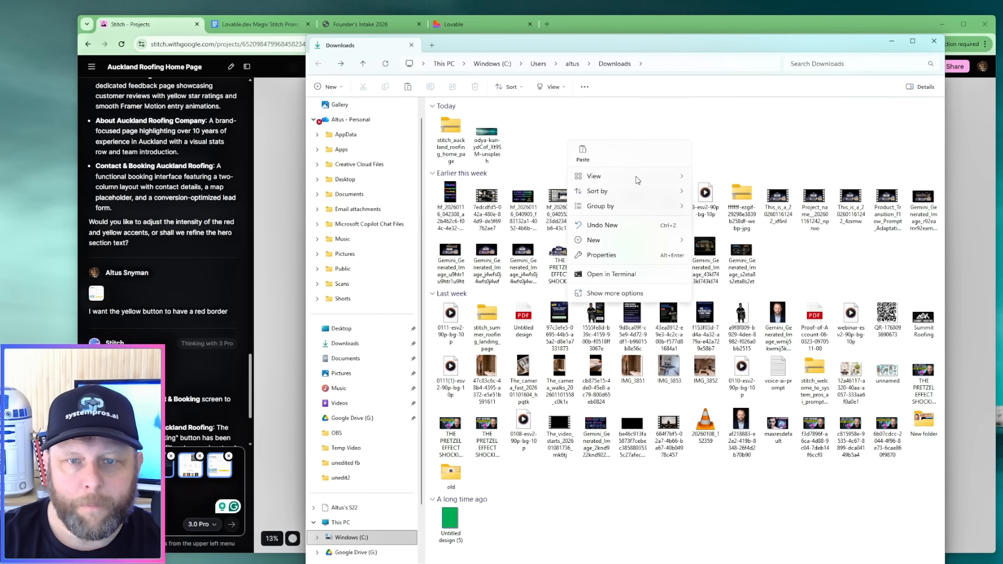
{"action": "mouse_move", "coordinate": [643, 241]}
{"action": "left_click", "coordinate": [747, 250]}
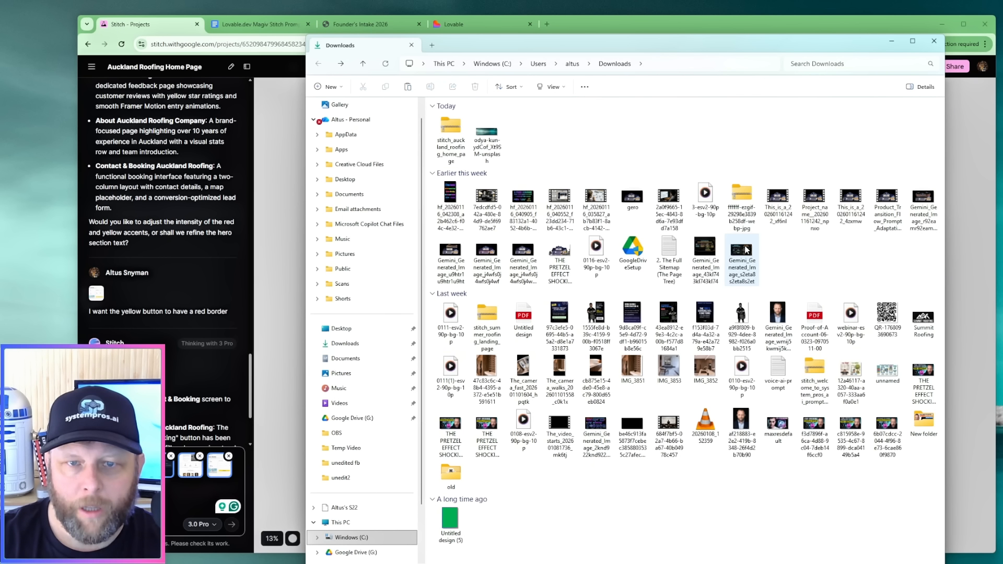
{"action": "left_click", "coordinate": [386, 63]}
{"action": "left_click", "coordinate": [534, 137]}
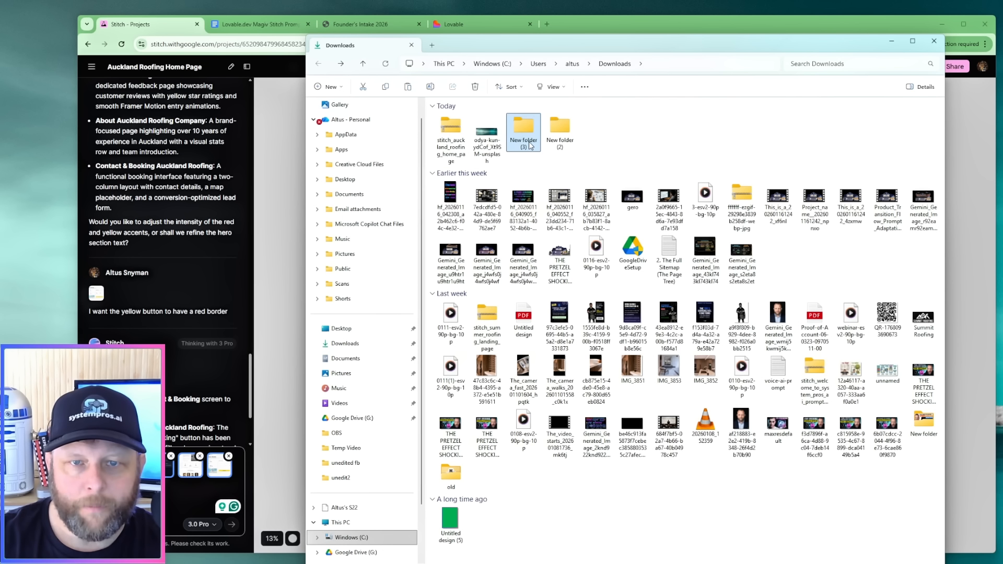
Open New folder (3), paste the extracted page folders into it and dismiss the file replacement dialog.
{"action": "double_click", "coordinate": [522, 126]}
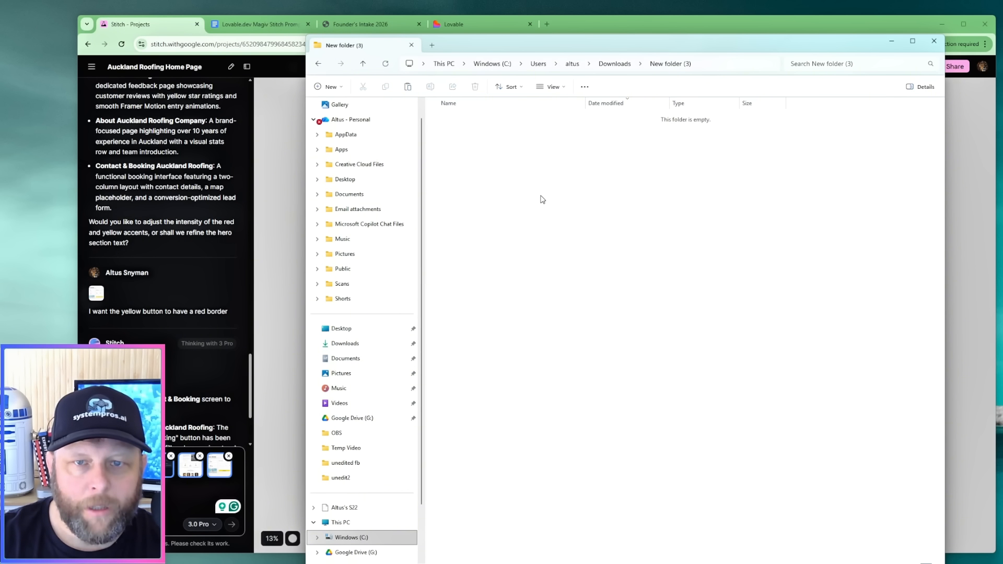
{"action": "left_click_drag", "start_coordinate": [532, 43], "coordinate": [598, 54]}
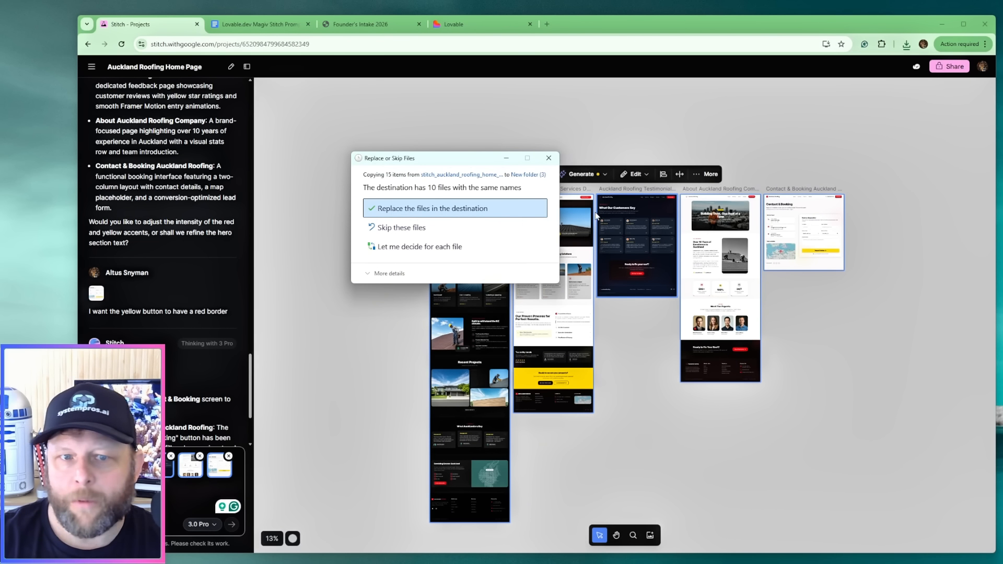
{"action": "left_click", "coordinate": [548, 159]}
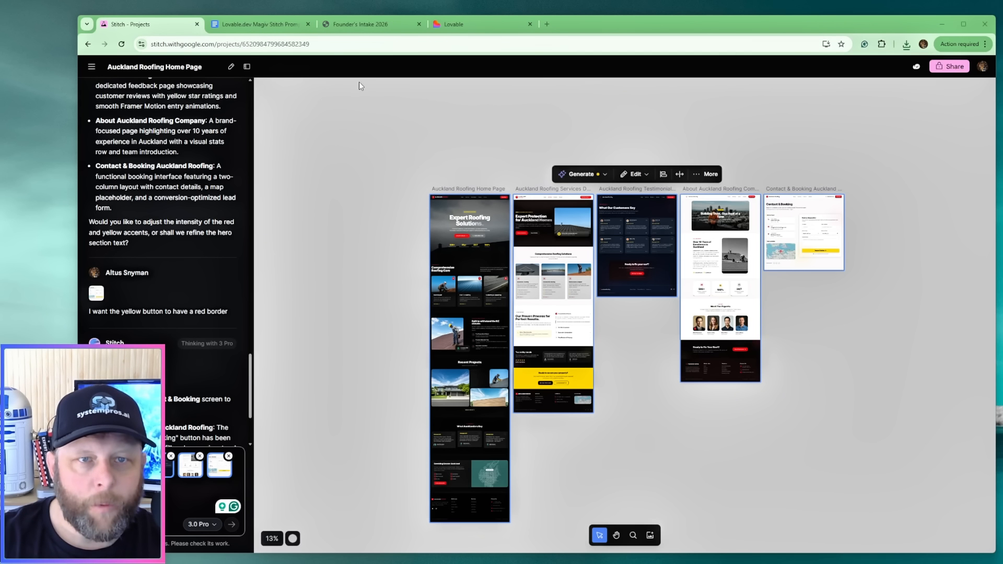
{"action": "left_click", "coordinate": [453, 22]}
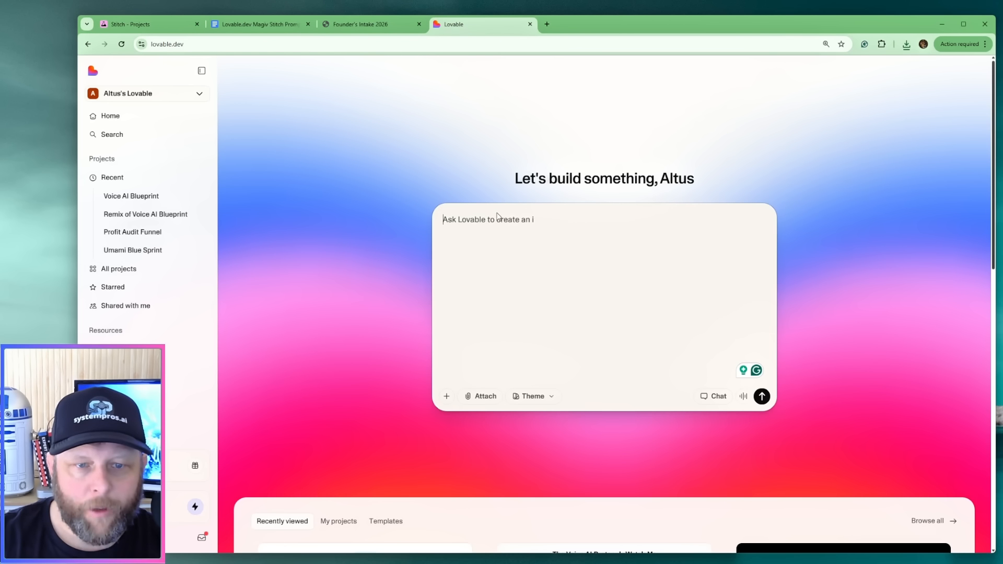
{"action": "left_click", "coordinate": [253, 23]}
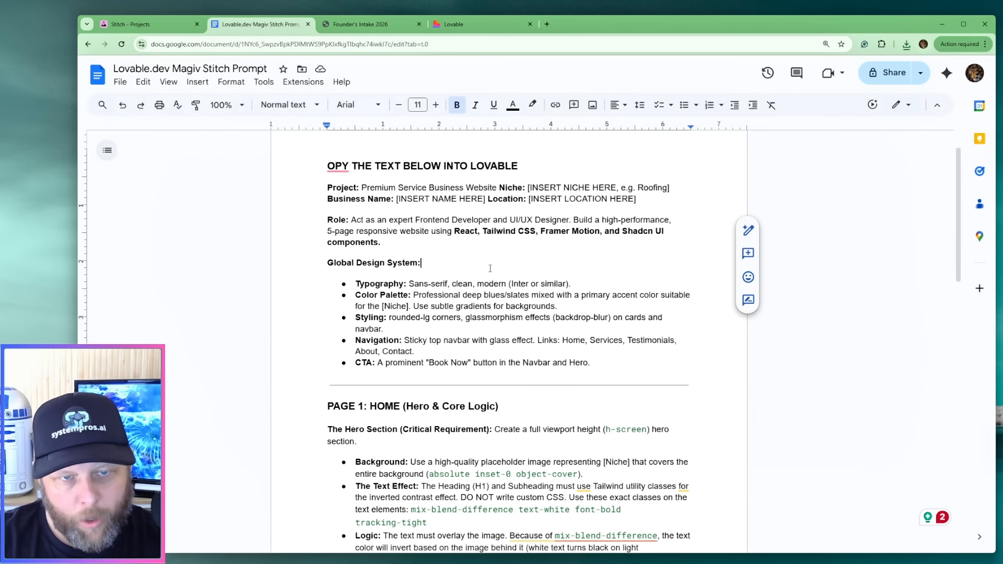
{"action": "key", "text": "ctrl+a"}
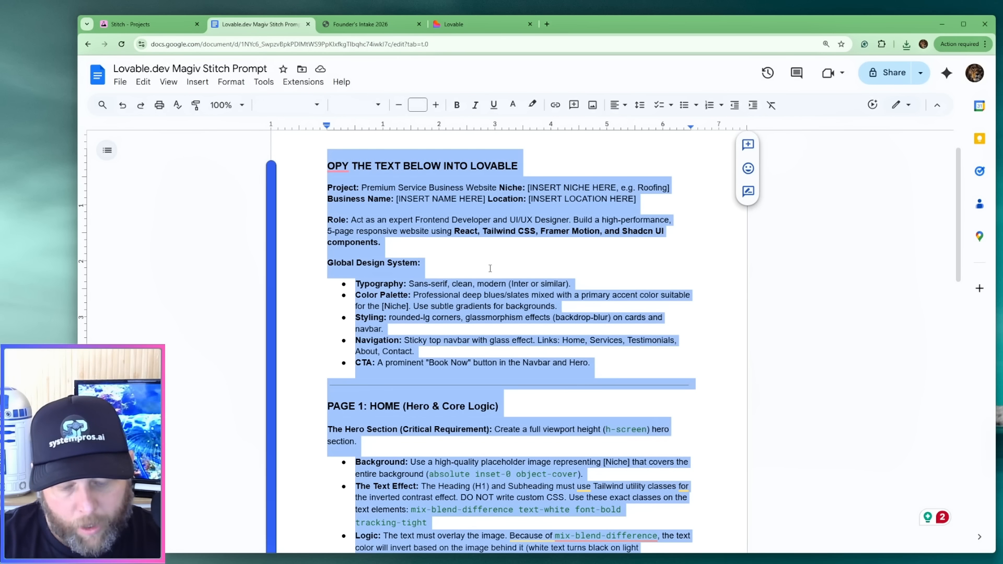
{"action": "left_click", "coordinate": [367, 24]}
{"action": "left_click", "coordinate": [453, 24]}
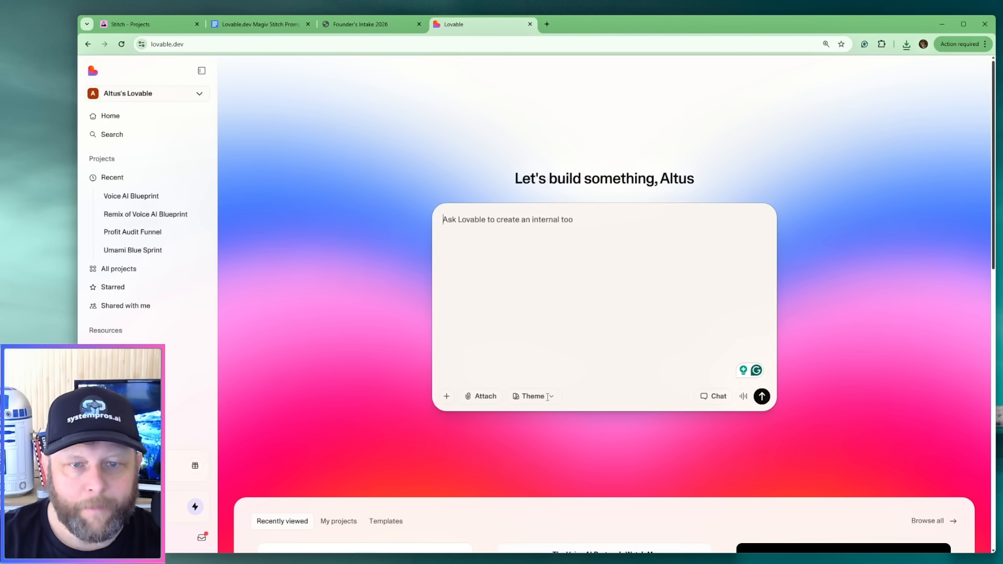
Copy the full original Auckland Roofing prompt from the Stitch chat and paste it into Lovable's prompt box.
{"action": "left_click", "coordinate": [134, 24]}
{"action": "scroll", "coordinate": [179, 231], "scroll_direction": "up", "scroll_amount": 15}
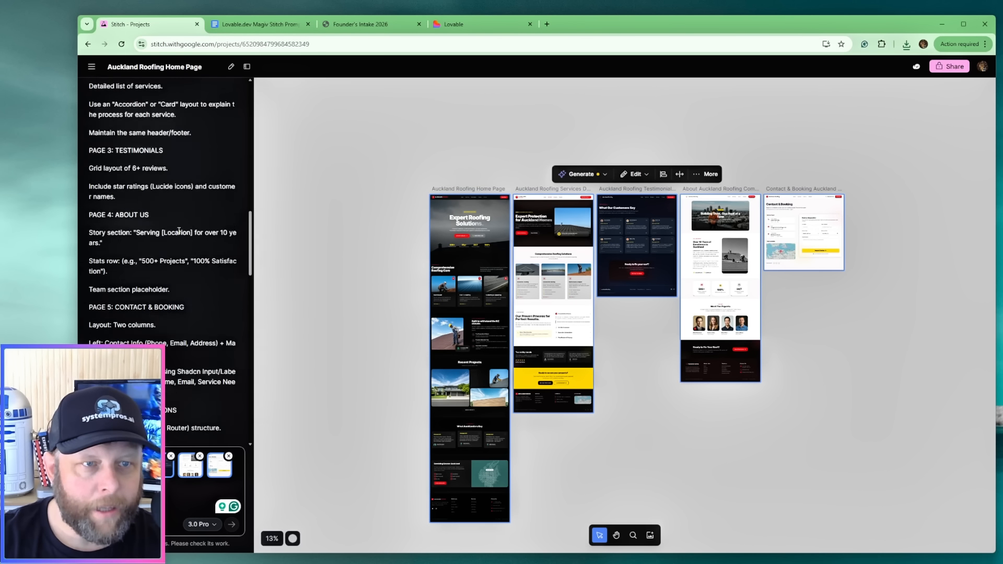
{"action": "scroll", "coordinate": [179, 231], "scroll_direction": "down", "scroll_amount": 10}
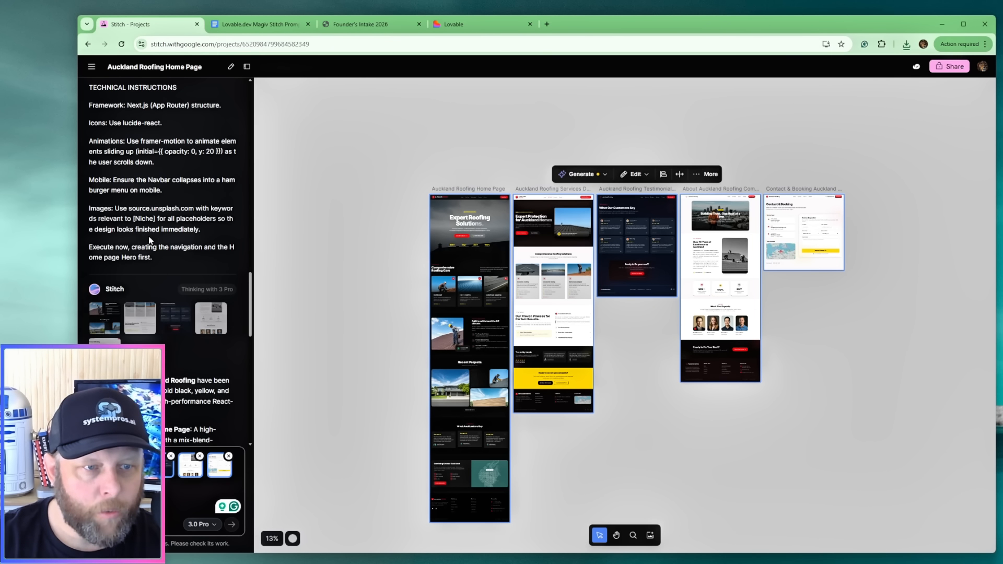
{"action": "left_click_drag", "start_coordinate": [176, 259], "coordinate": [87, 113]}
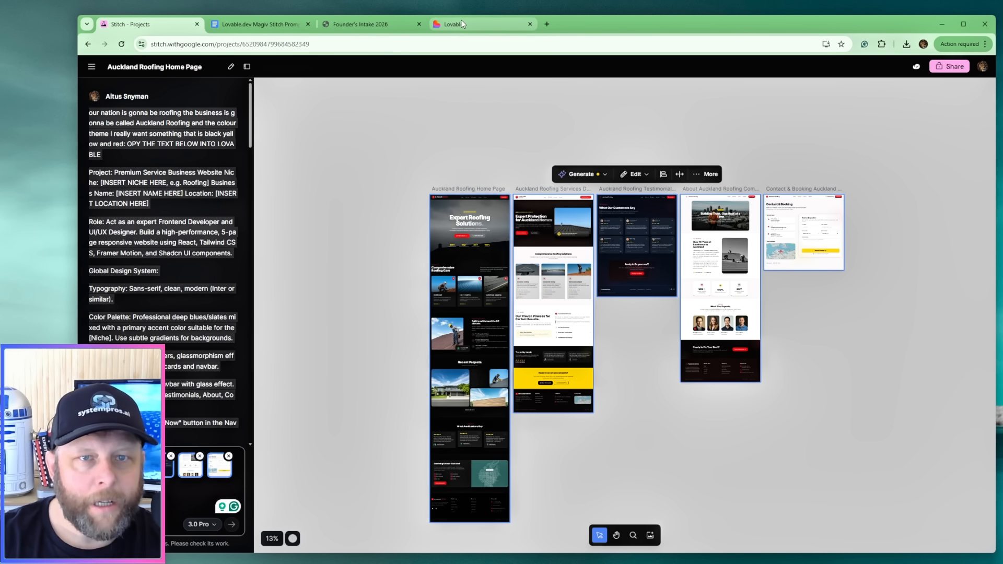
{"action": "left_click", "coordinate": [515, 25]}
{"action": "key", "text": "ctrl+v"}
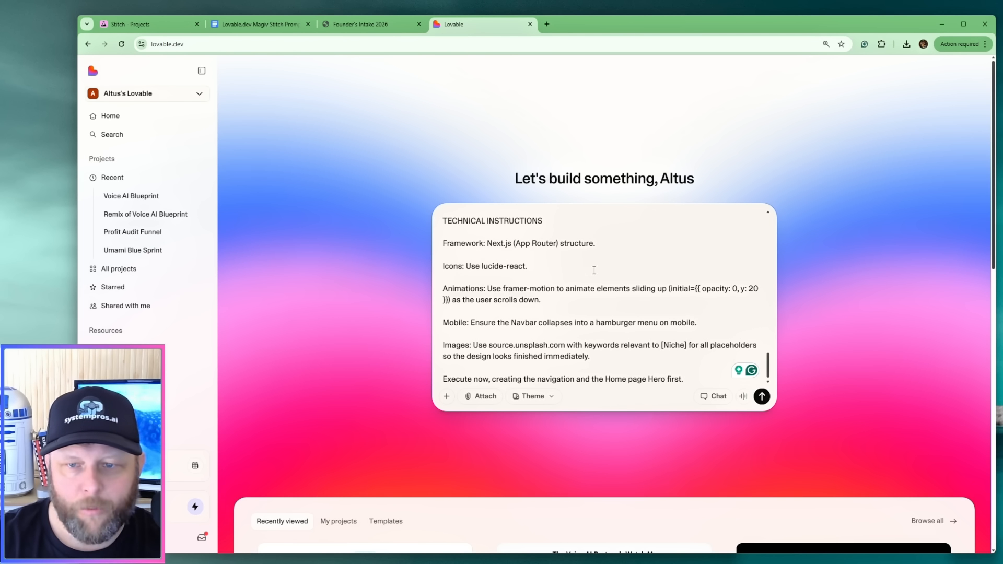
Replace the leftover heading "OPY THE TEXT BELOW INTO LOVABLE" near the start of the prompt with a full stop.
{"action": "left_click_drag", "start_coordinate": [768, 368], "coordinate": [759, 211]}
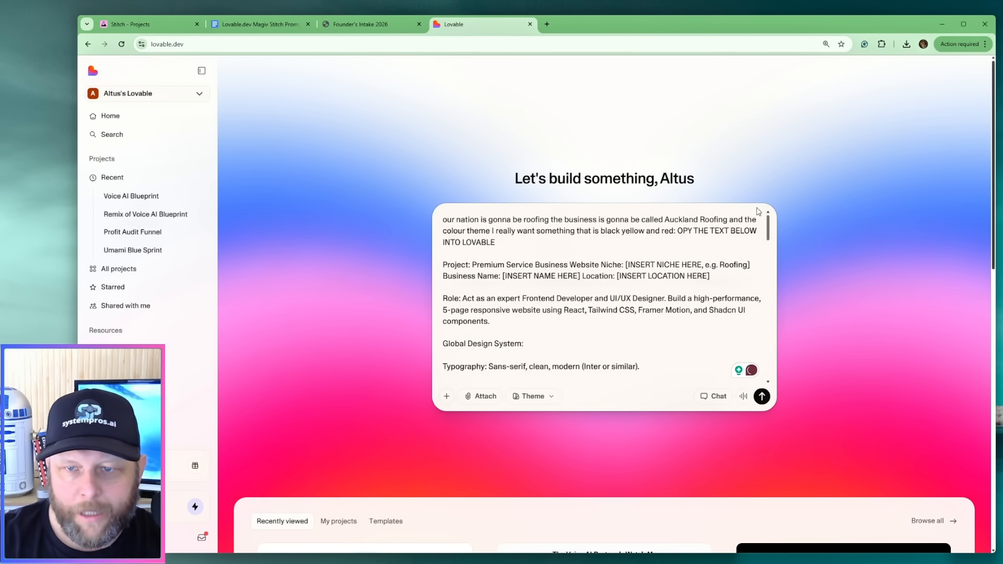
{"action": "left_click", "coordinate": [639, 231]}
{"action": "left_click_drag", "start_coordinate": [677, 230], "coordinate": [543, 245]}
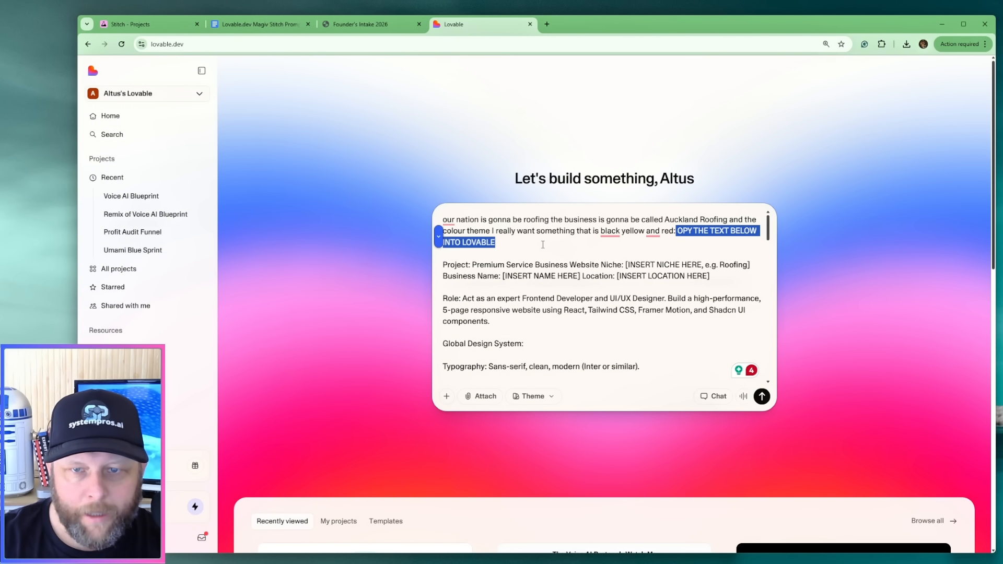
{"action": "type", "text": "."}
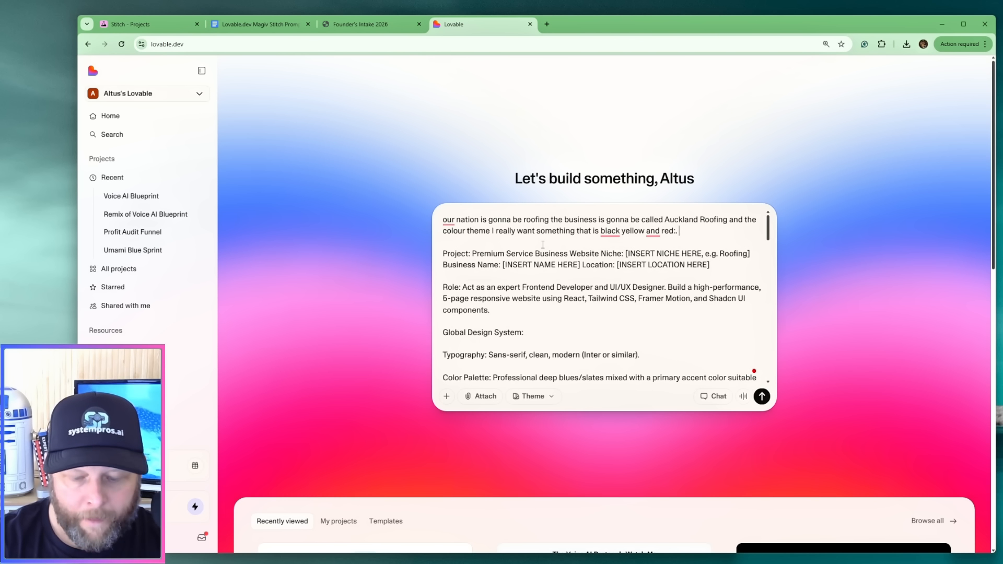
Add to the prompt: "I have added screenshot with code that you can use, in the code you will find image urls to use. Use it if you need.".
{"action": "type", "text": " I hg"}
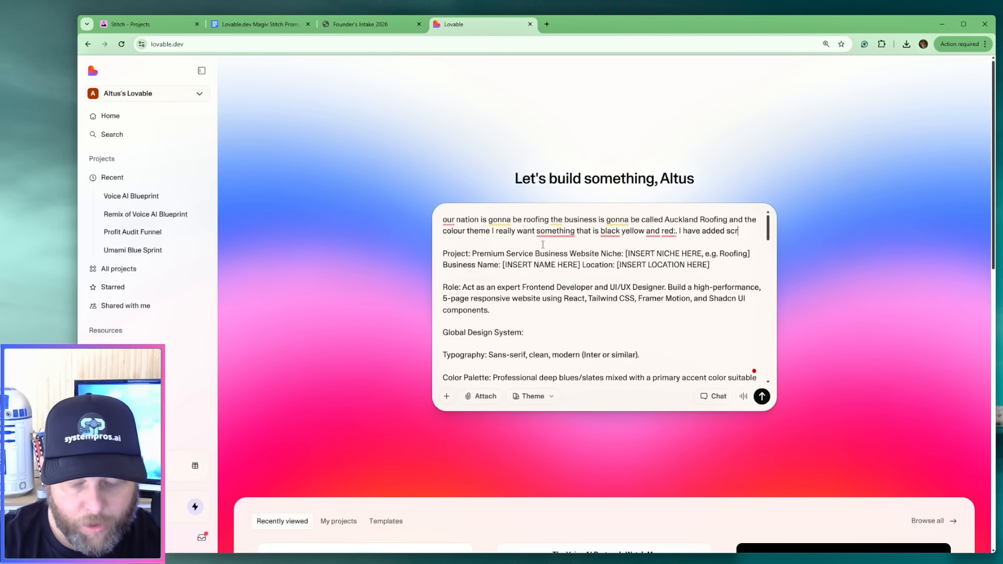
{"action": "type", "text": "shot with co"}
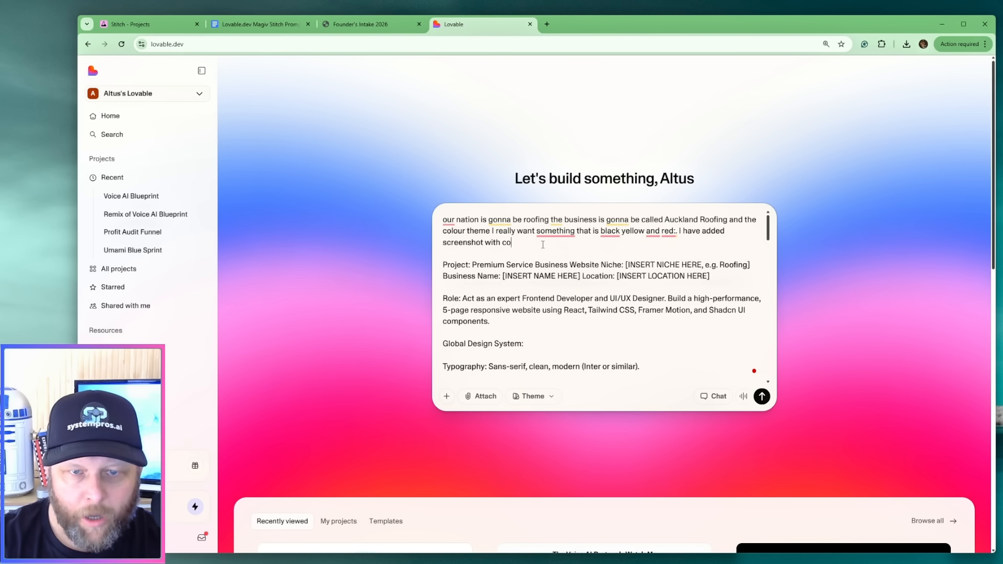
{"action": "type", "text": "de that you can use"}
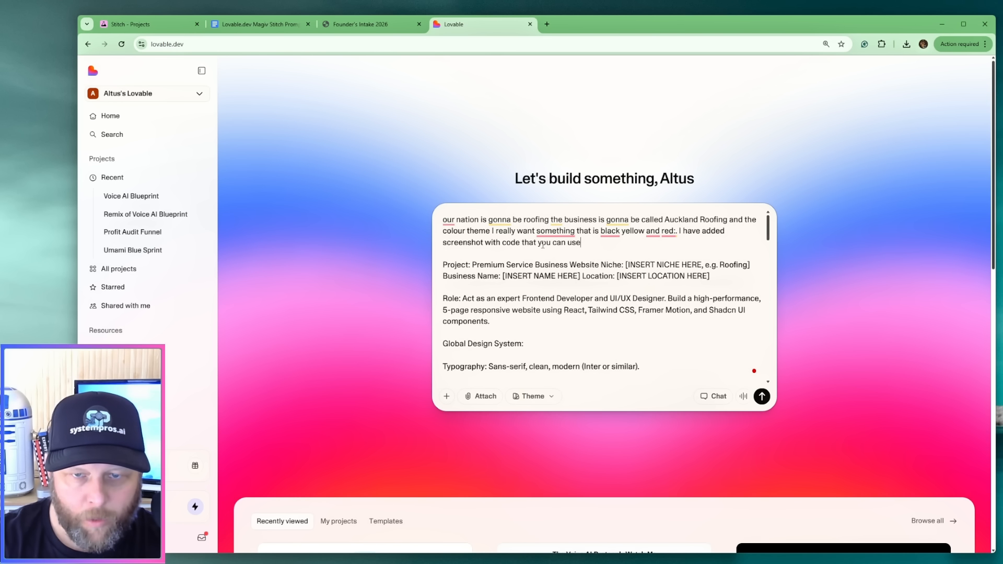
{"action": "type", "text": ", in the code you will find"}
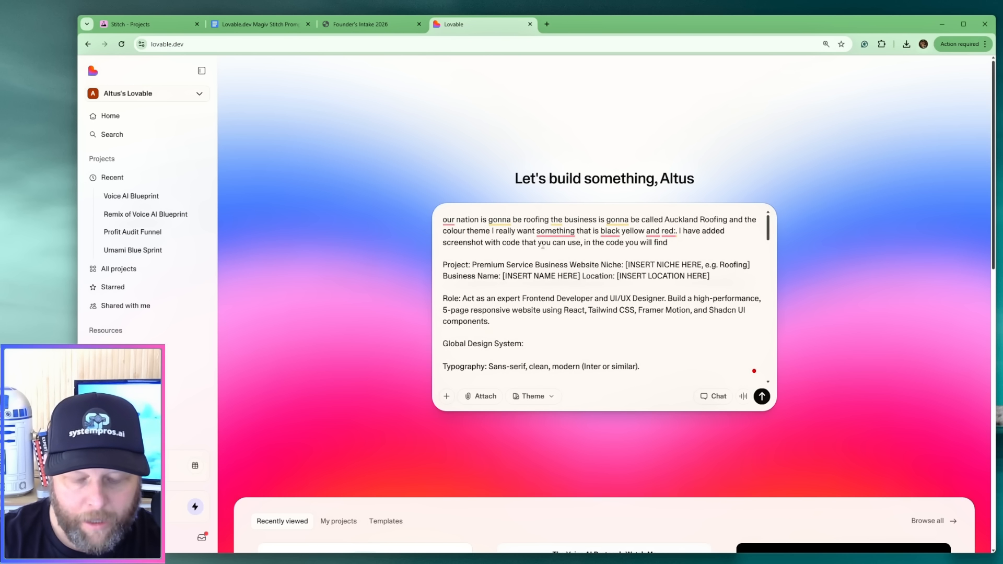
{"action": "type", "text": "image urls to use."}
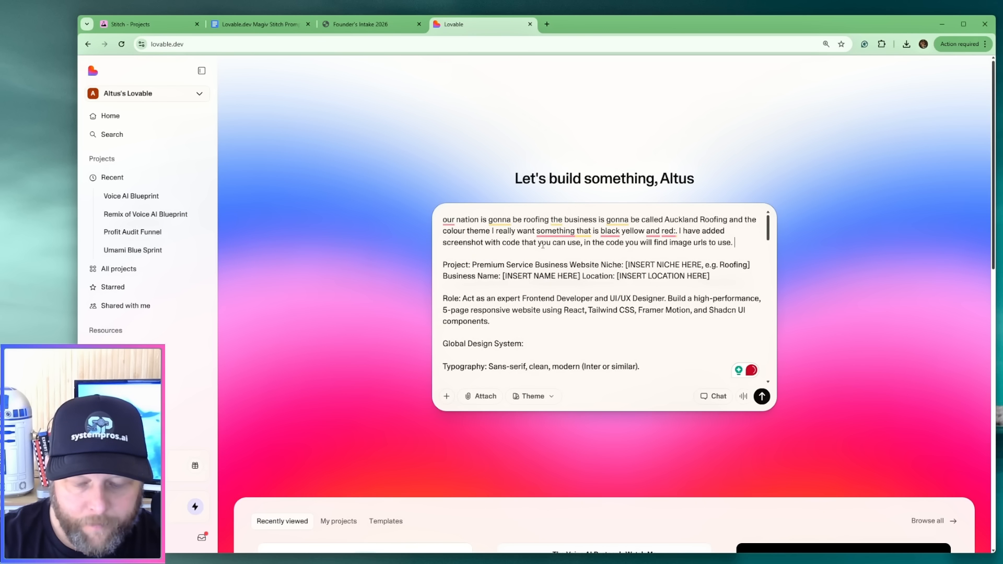
{"action": "type", "text": " Use it "}
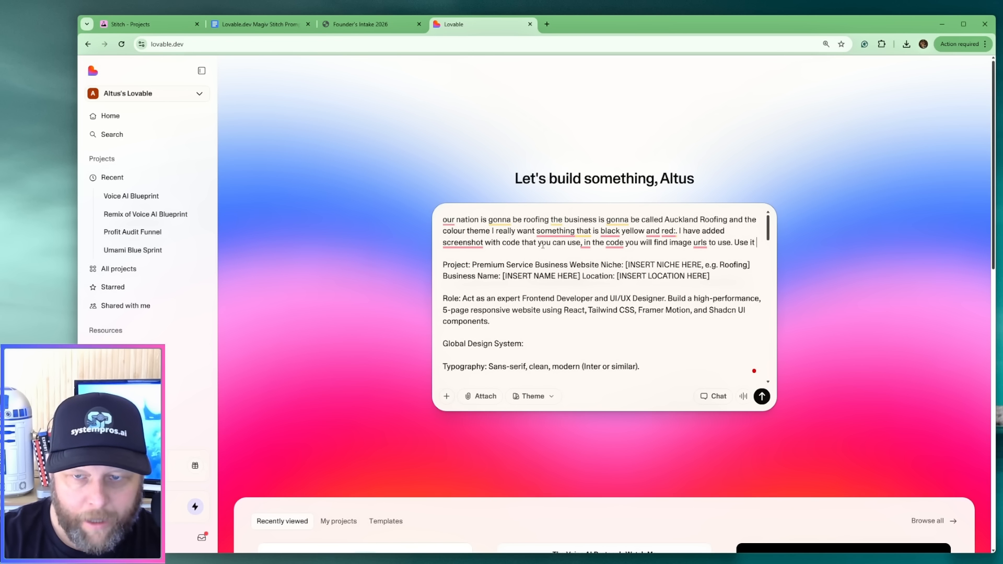
{"action": "type", "text": "if you need."}
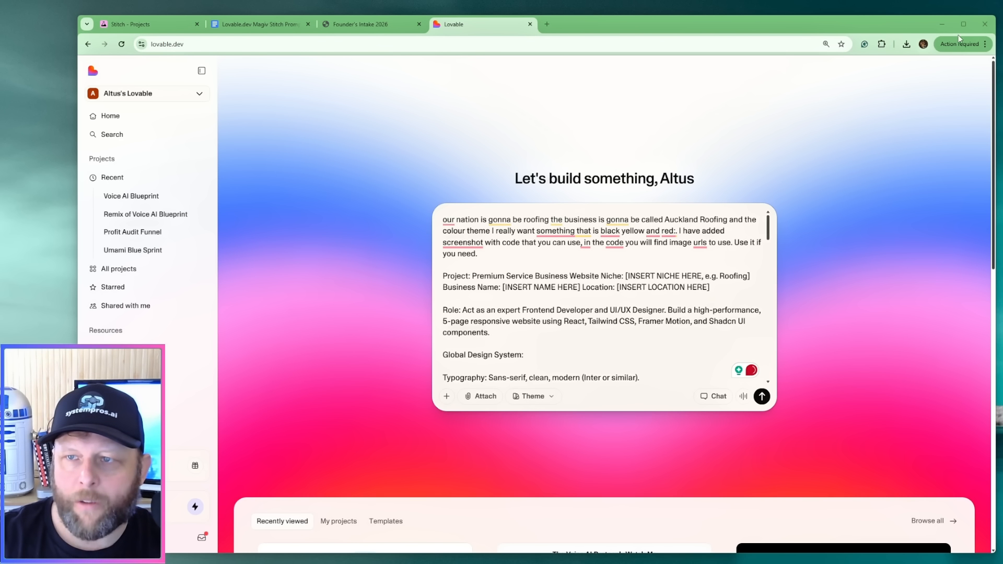
Attach the code and screen files from the about_auckland_roofing_company folder to the Lovable prompt.
{"action": "left_click_drag", "start_coordinate": [1002, 29], "coordinate": [883, 33]}
{"action": "double_click", "coordinate": [884, 118]}
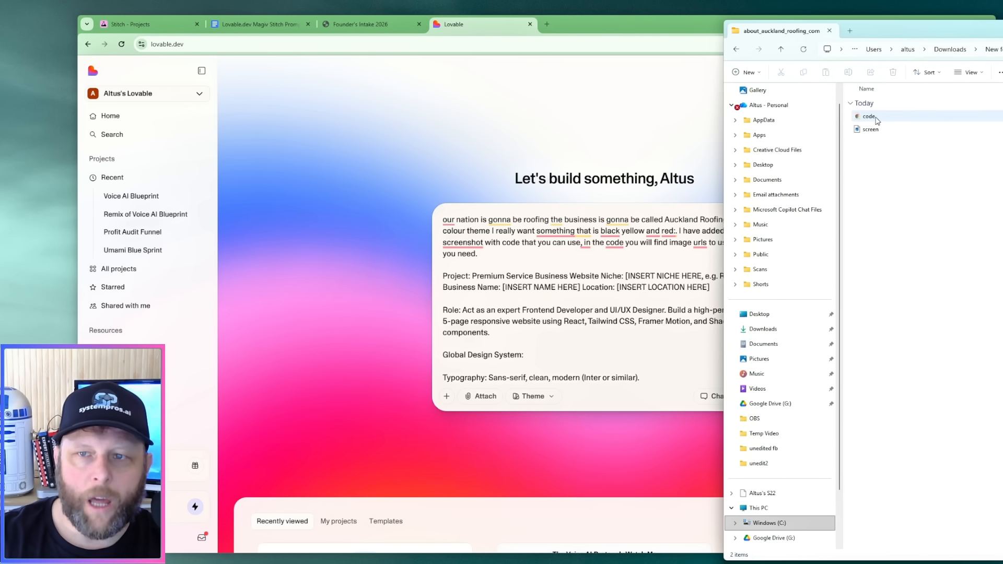
{"action": "left_click", "coordinate": [886, 119]}
{"action": "left_click", "coordinate": [889, 130], "text": "shift"}
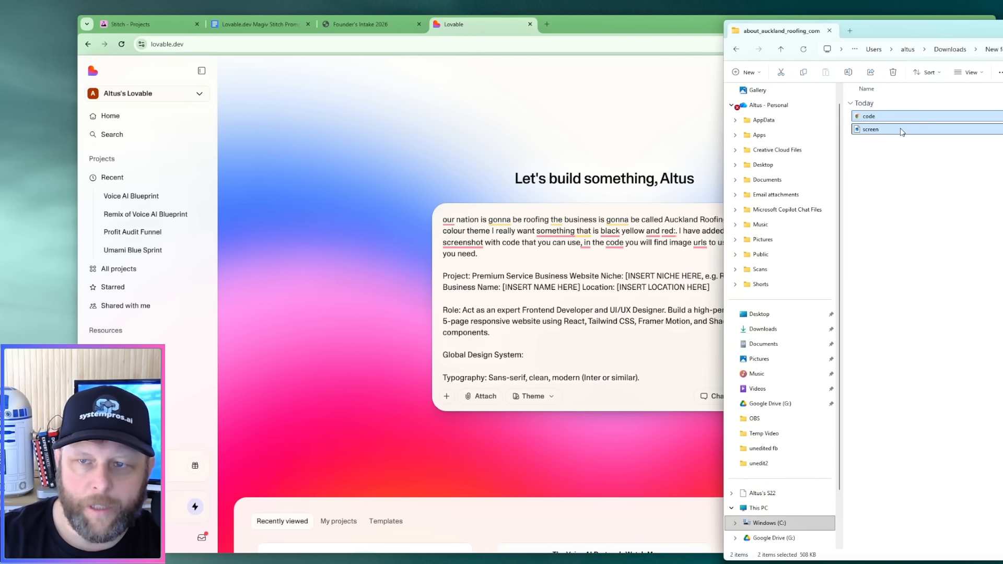
{"action": "left_click_drag", "start_coordinate": [903, 130], "coordinate": [671, 376]}
{"action": "left_click", "coordinate": [999, 178]}
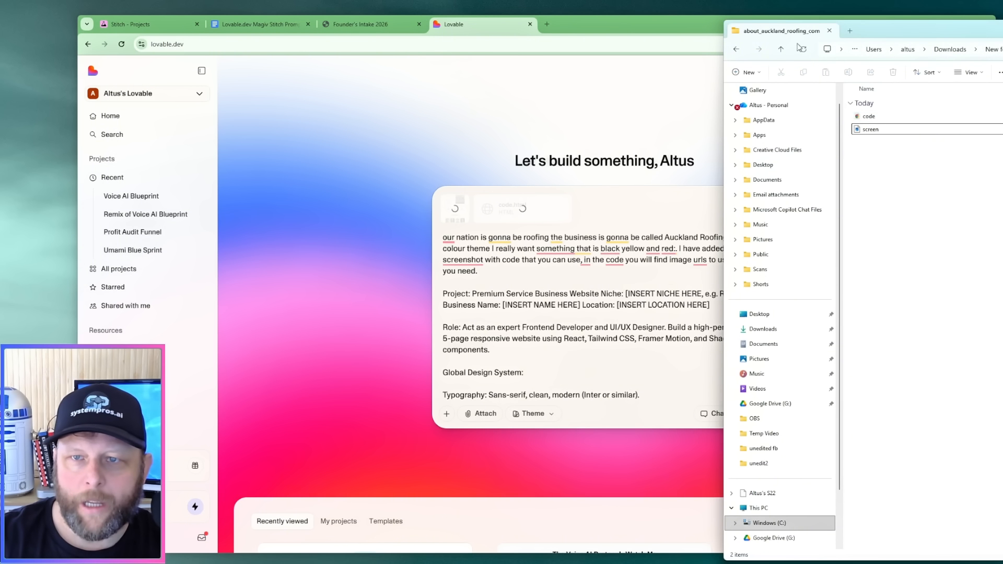
Attach the code and screen files from the auckland_roofing_home_page folder to the prompt.
{"action": "left_click", "coordinate": [737, 49]}
{"action": "double_click", "coordinate": [896, 129]}
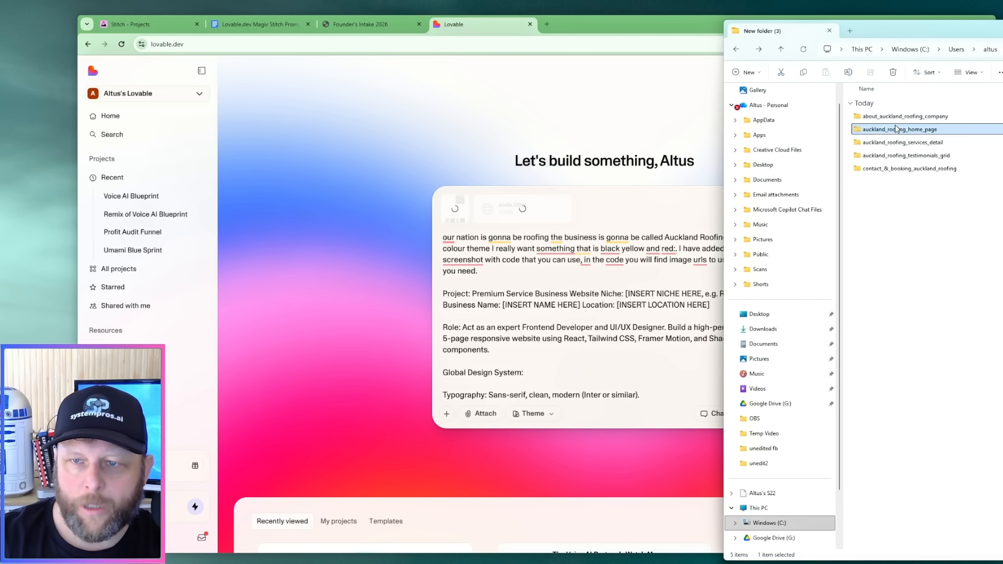
{"action": "left_click_drag", "start_coordinate": [921, 229], "coordinate": [583, 298]}
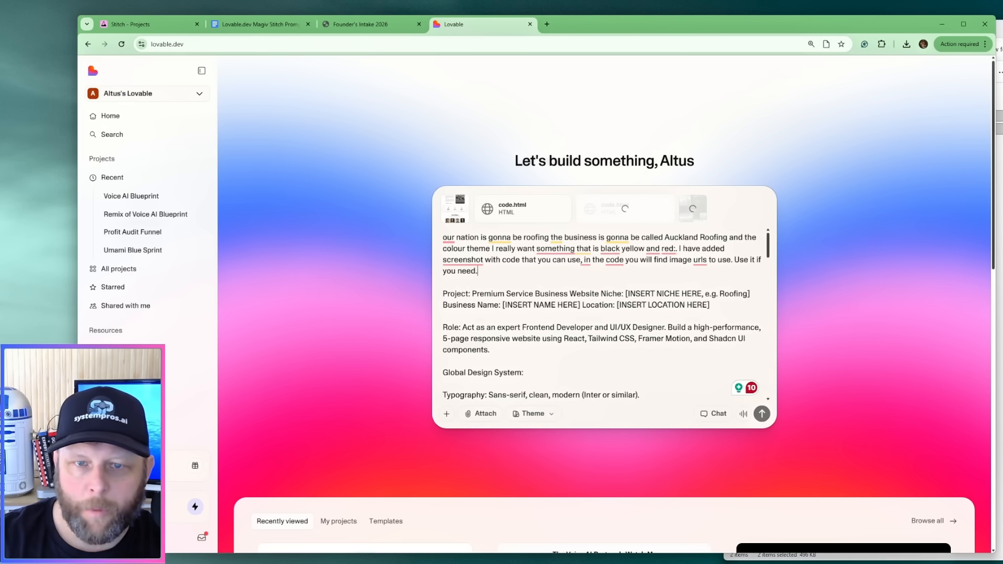
{"action": "left_click", "coordinate": [999, 209]}
Attach the code and screen files from the auckland_roofing_services_detail folder to the prompt.
{"action": "left_click", "coordinate": [781, 49]}
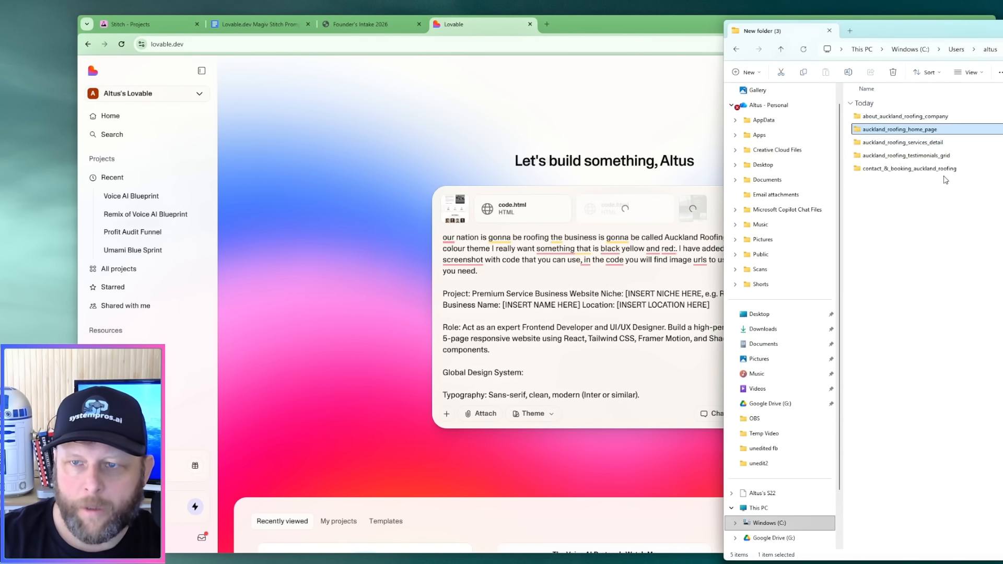
{"action": "double_click", "coordinate": [899, 142]}
{"action": "left_click_drag", "start_coordinate": [926, 255], "coordinate": [872, 224]}
{"action": "left_click", "coordinate": [941, 217]}
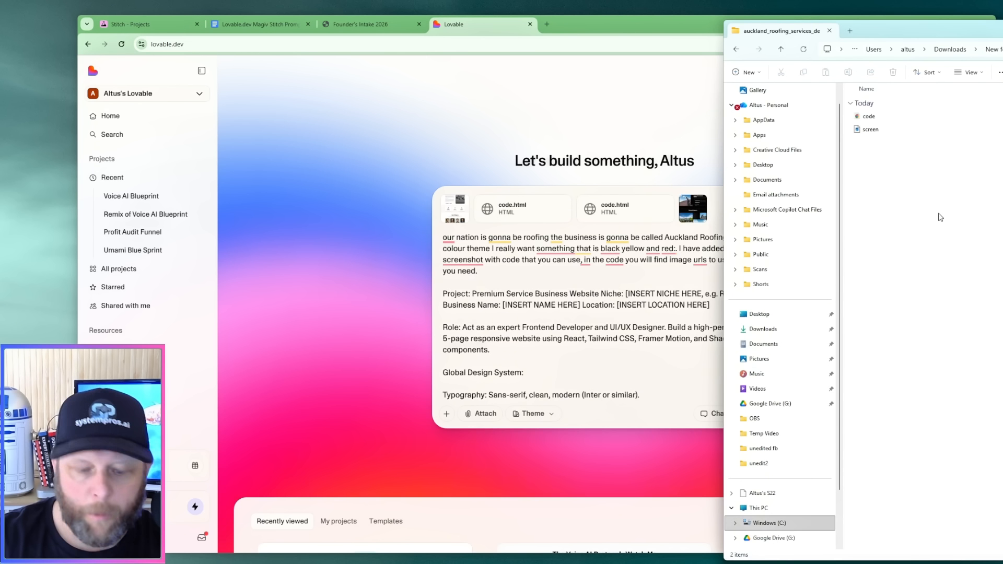
{"action": "key", "text": "ctrl+a"}
{"action": "left_click_drag", "start_coordinate": [921, 118], "coordinate": [665, 213]}
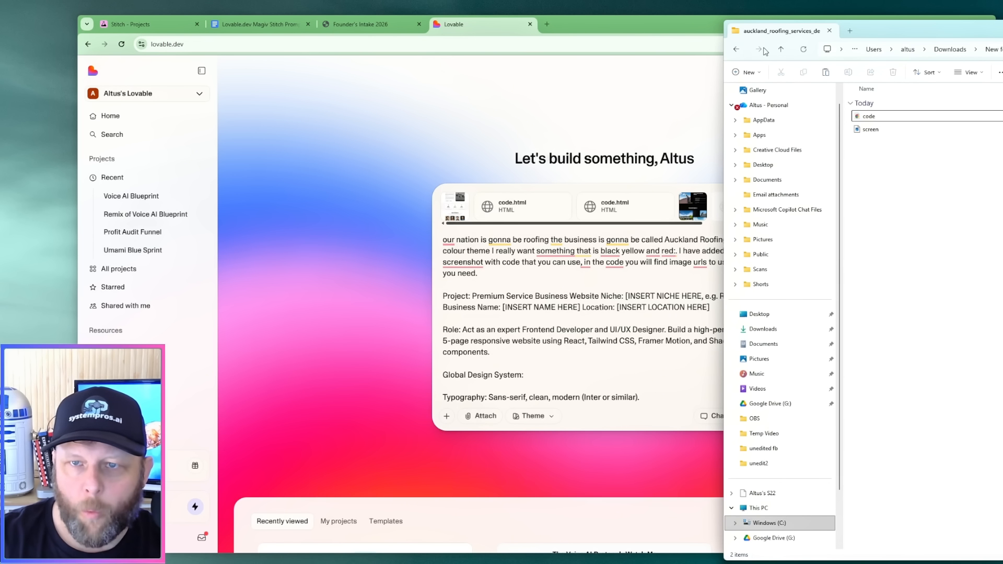
Attach the code and screen files from the auckland_roofing_testimonials_grid folder to the prompt.
{"action": "left_click", "coordinate": [734, 49]}
{"action": "double_click", "coordinate": [906, 152]}
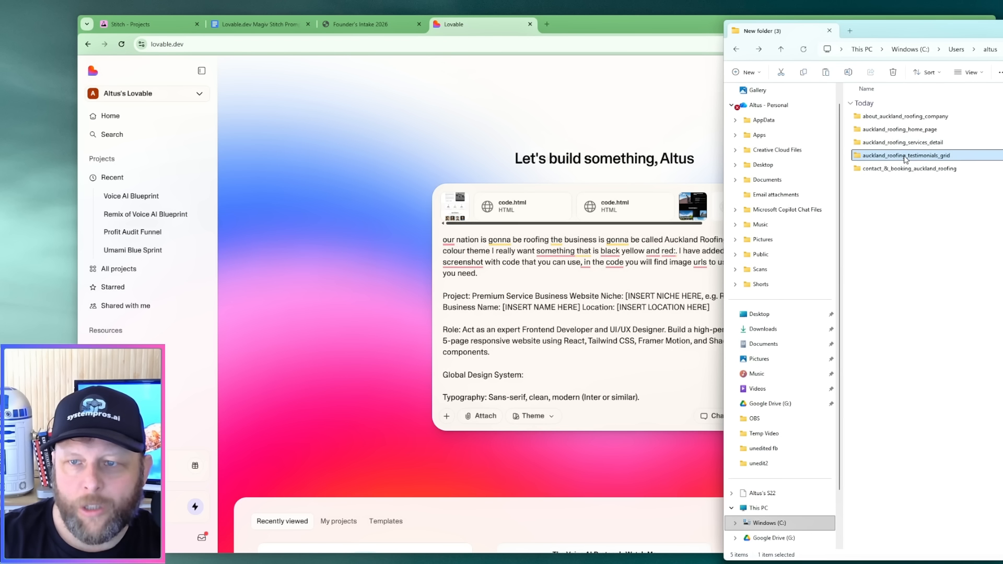
{"action": "left_click_drag", "start_coordinate": [905, 196], "coordinate": [562, 267]}
{"action": "left_click", "coordinate": [1001, 152]}
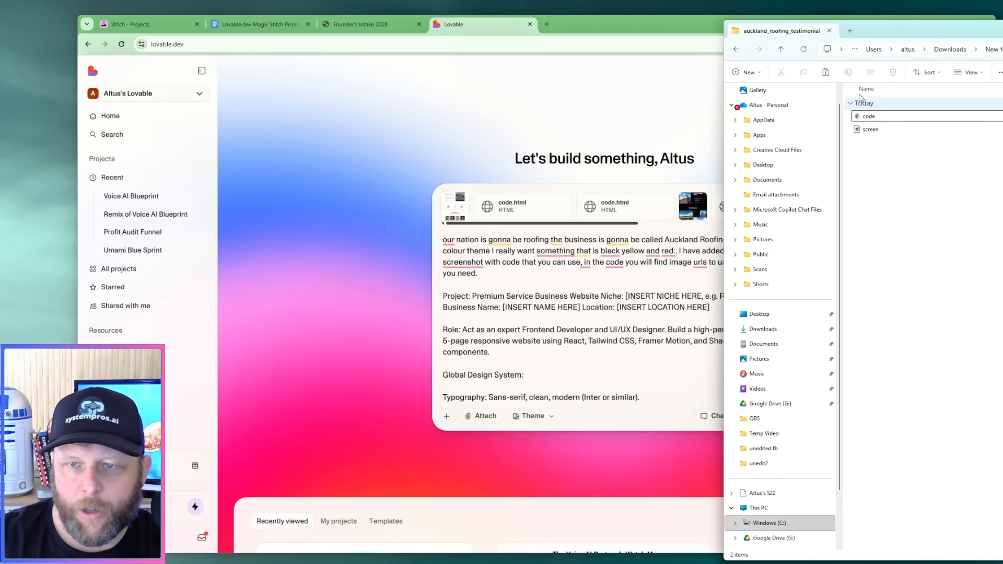
Attach both files from the contact_&_booking_auckland_roofing folder to the prompt and close the file window.
{"action": "left_click", "coordinate": [736, 49]}
{"action": "double_click", "coordinate": [891, 169]}
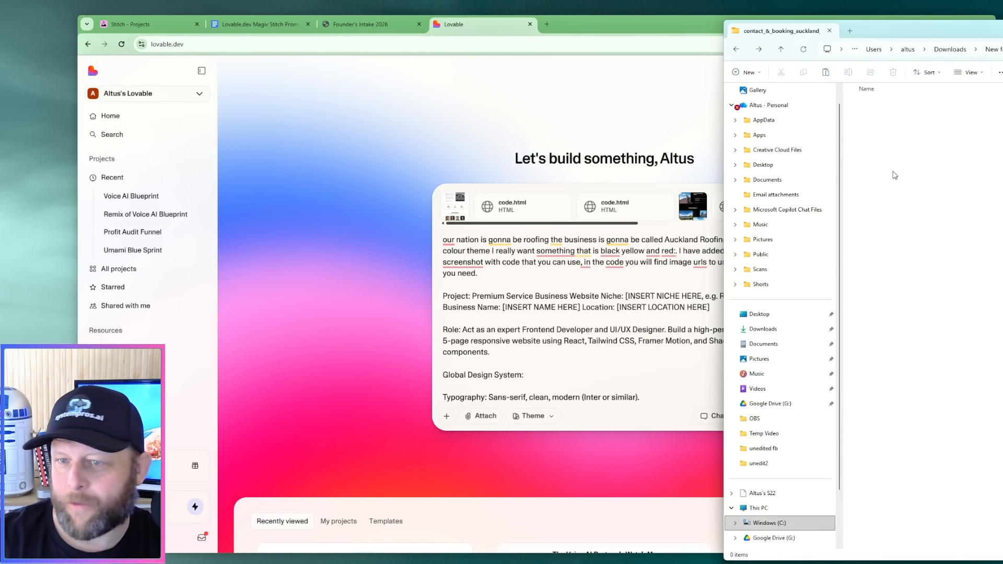
{"action": "left_click_drag", "start_coordinate": [930, 259], "coordinate": [867, 112]}
{"action": "left_click_drag", "start_coordinate": [931, 128], "coordinate": [565, 264]}
{"action": "left_click", "coordinate": [1000, 220]}
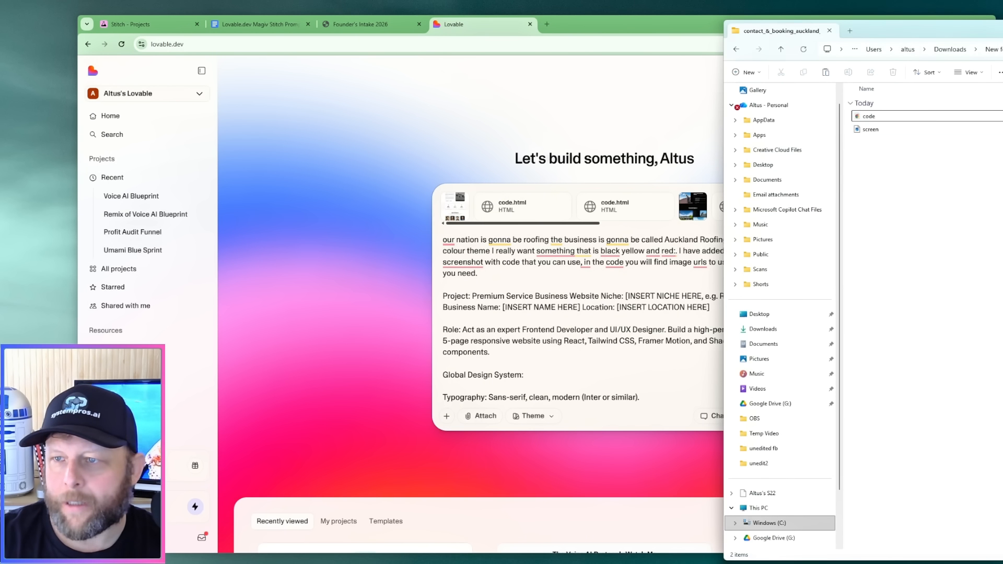
{"action": "key", "text": "alt+F4"}
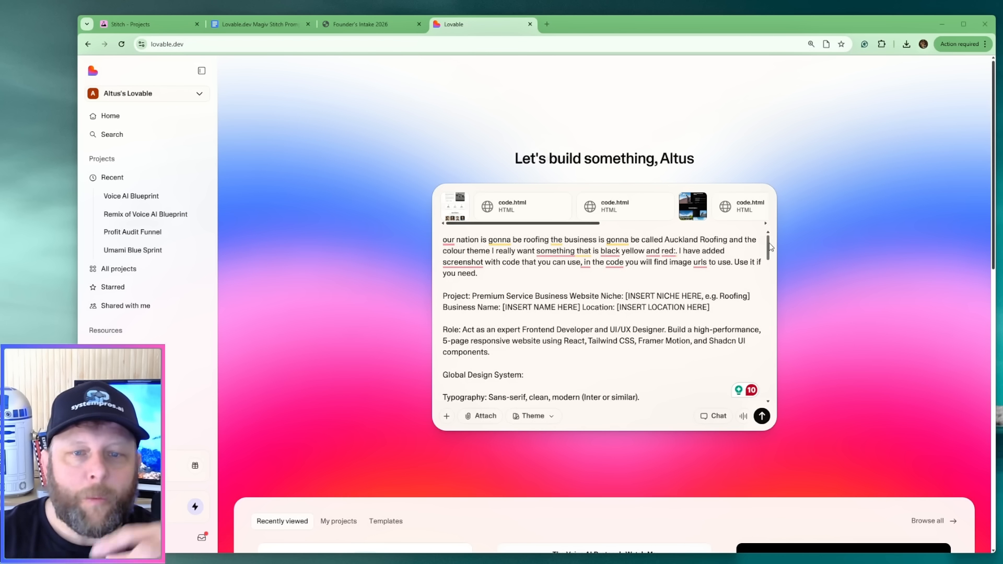
Check the full prompt text in Lovable and submit it with the attached page files to start the build.
{"action": "left_click_drag", "start_coordinate": [771, 247], "coordinate": [770, 333]}
{"action": "key", "text": "shift+Down"}
{"action": "key", "text": "shift+Down"}
{"action": "key", "text": "shift+Down"}
{"action": "key", "text": "shift+Down"}
{"action": "key", "text": "shift+Down"}
{"action": "key", "text": "shift+Down"}
{"action": "key", "text": "shift+Down"}
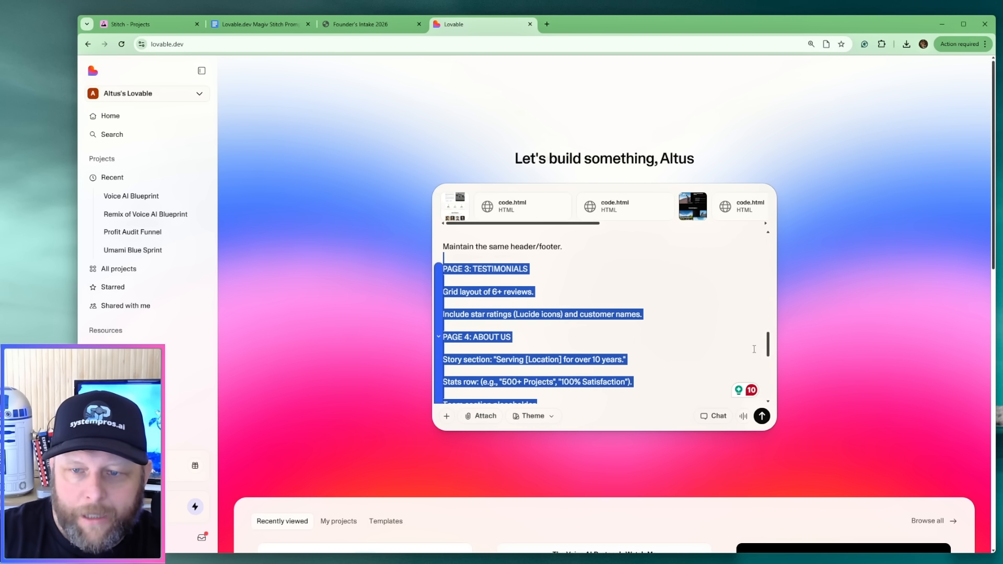
{"action": "left_click_drag", "start_coordinate": [768, 345], "coordinate": [763, 234]}
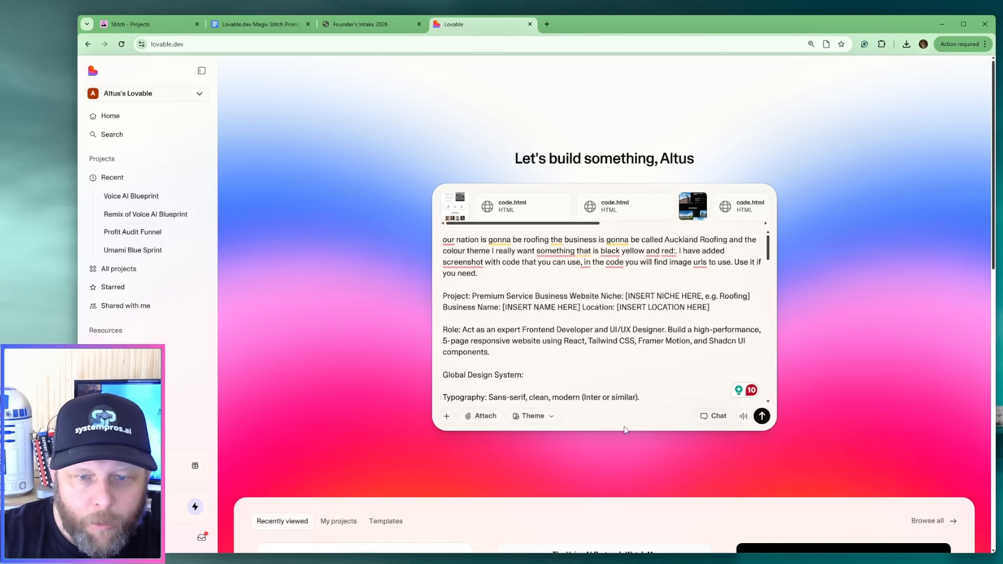
{"action": "left_click", "coordinate": [762, 417]}
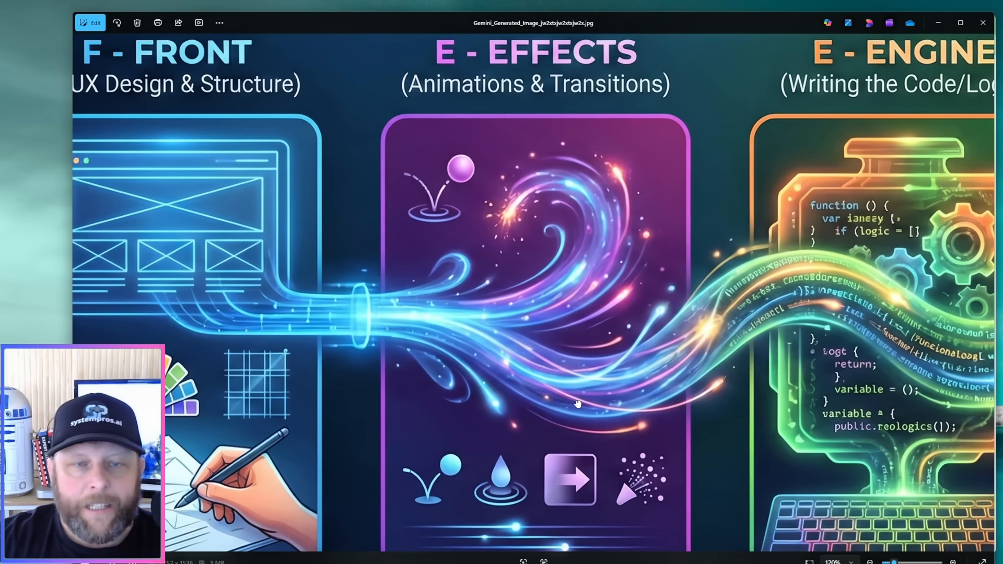
{"action": "left_click_drag", "start_coordinate": [578, 404], "coordinate": [589, 278]}
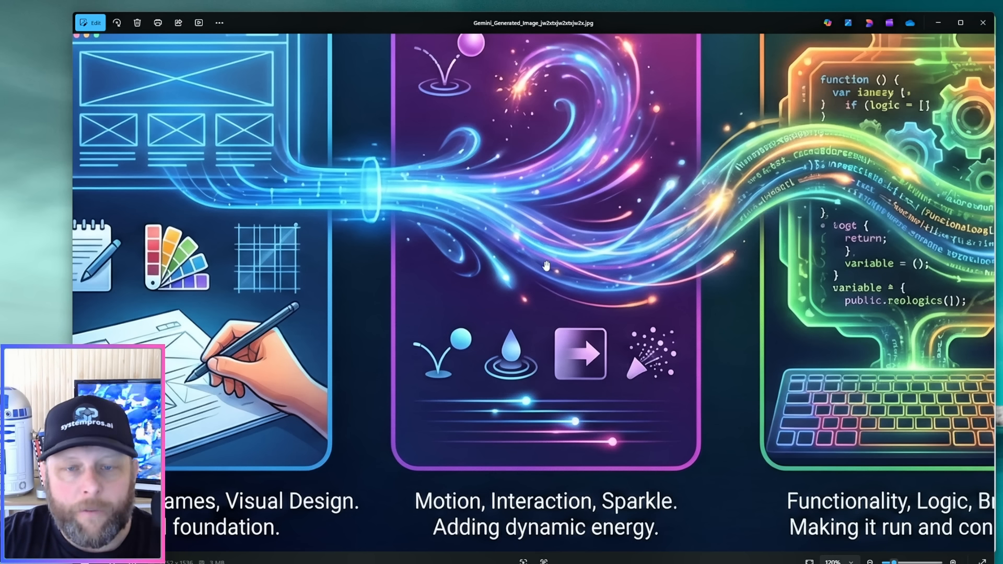
{"action": "left_click_drag", "start_coordinate": [557, 226], "coordinate": [577, 386]}
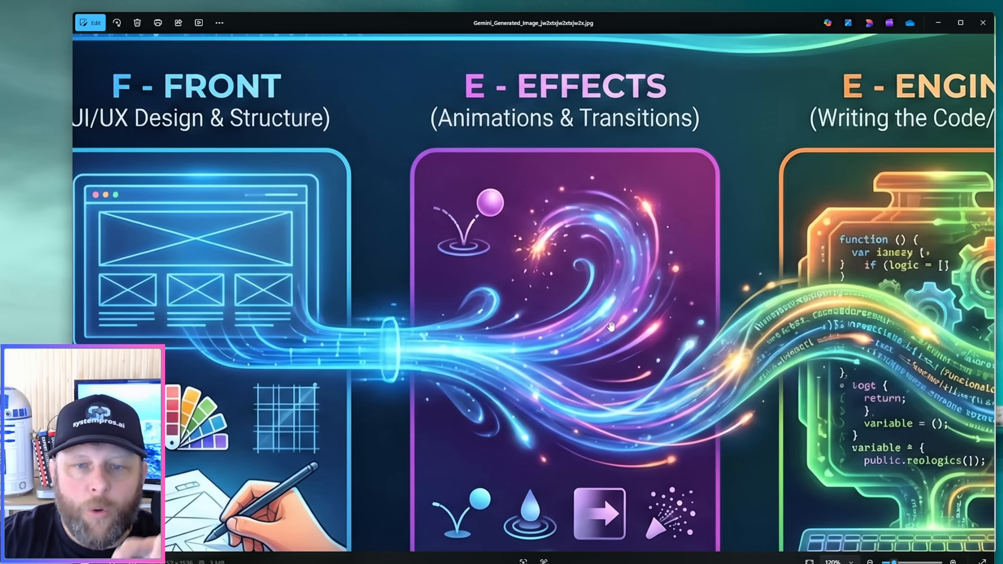
{"action": "left_click_drag", "start_coordinate": [612, 327], "coordinate": [588, 256]}
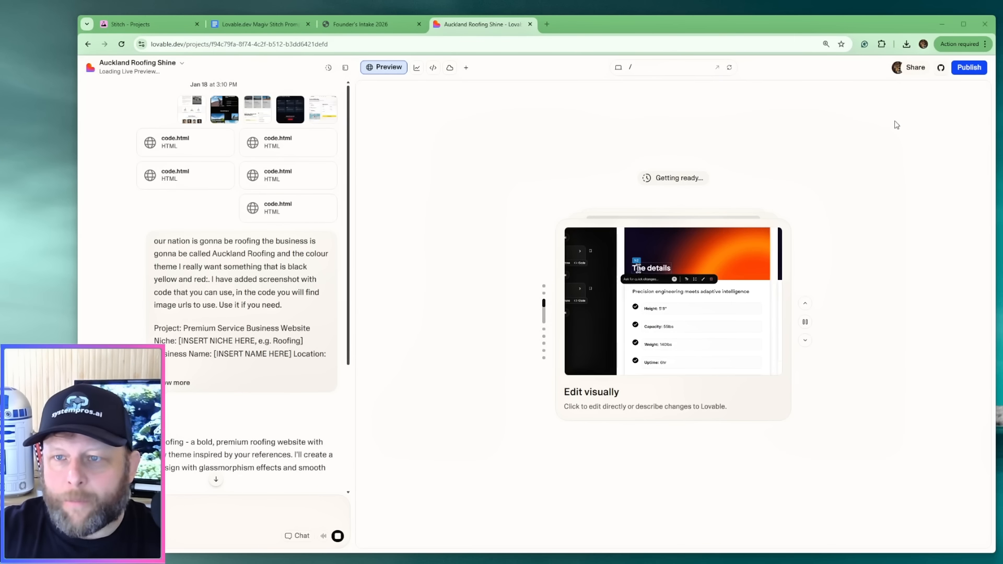
Switch to the superior (Work) Chrome profile and open the Canva home page there.
{"action": "left_click", "coordinate": [923, 43]}
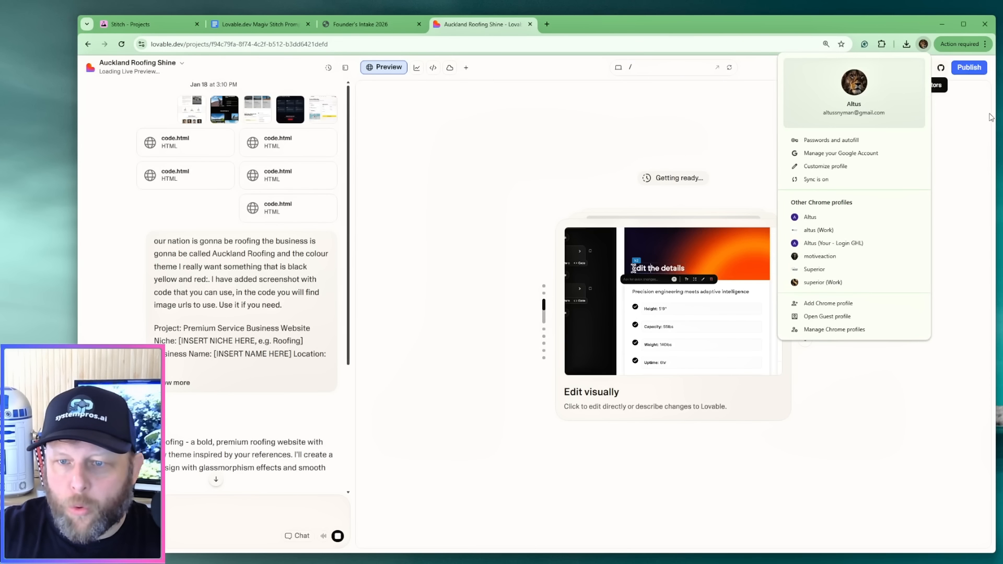
{"action": "left_click", "coordinate": [823, 282]}
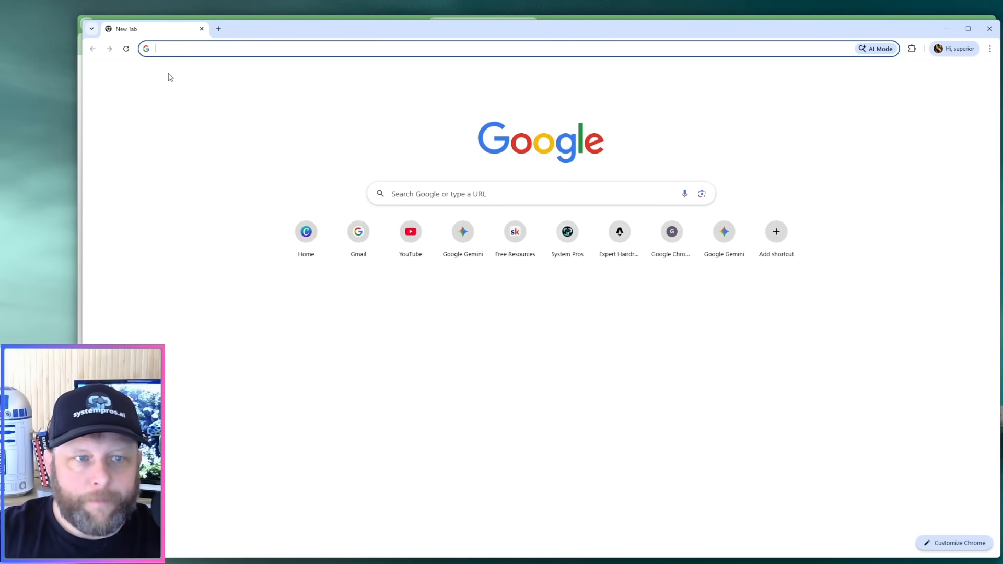
{"action": "left_click", "coordinate": [307, 243]}
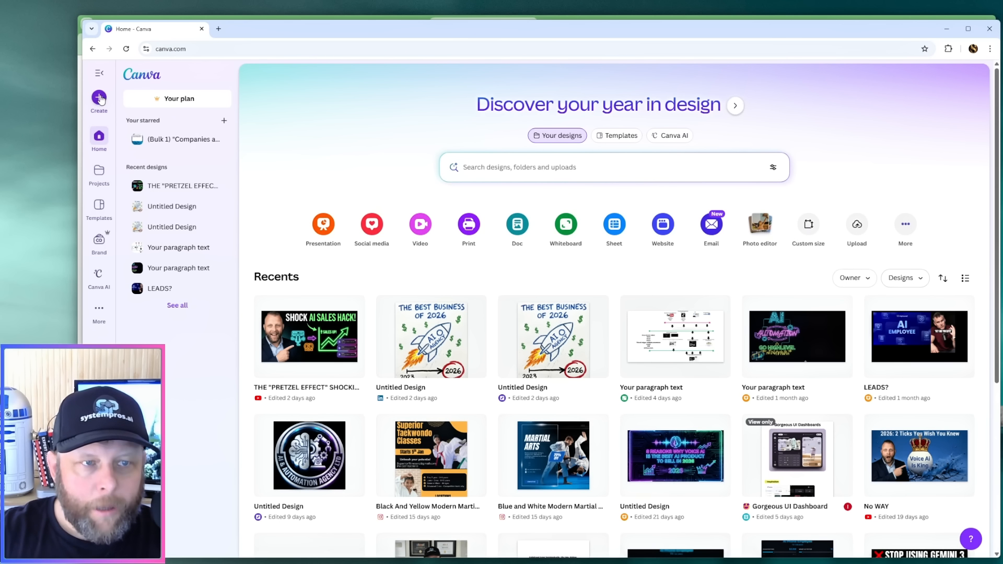
Create a new blank YouTube Thumbnail design in Canva, finding the format by searching for "yout".
{"action": "left_click", "coordinate": [100, 98]}
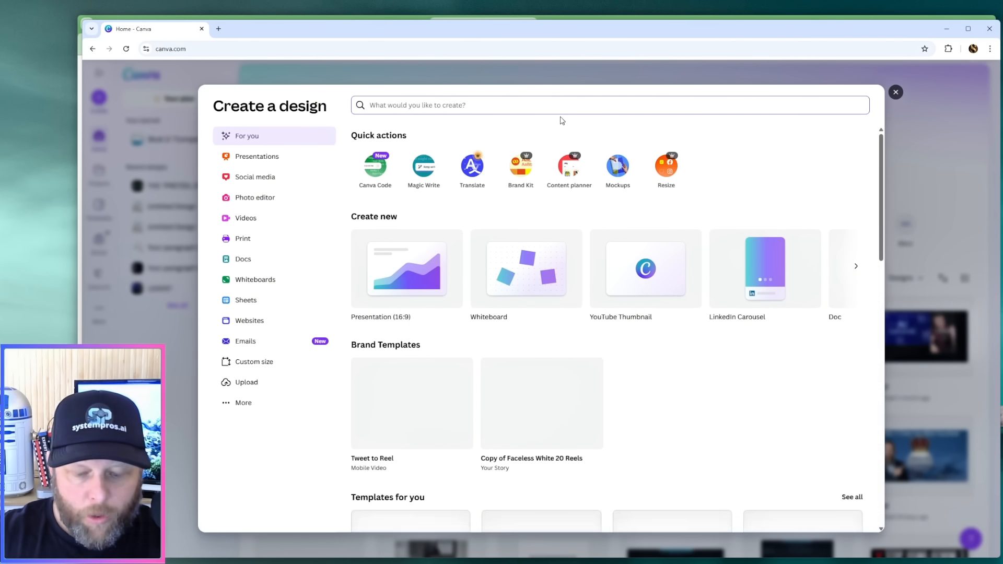
{"action": "type", "text": "yout"}
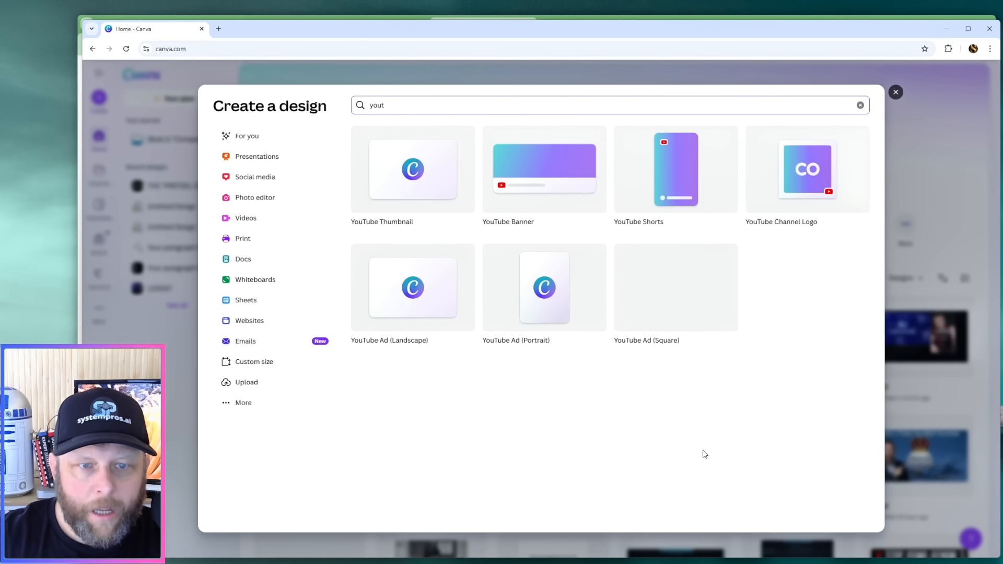
{"action": "left_click", "coordinate": [399, 189]}
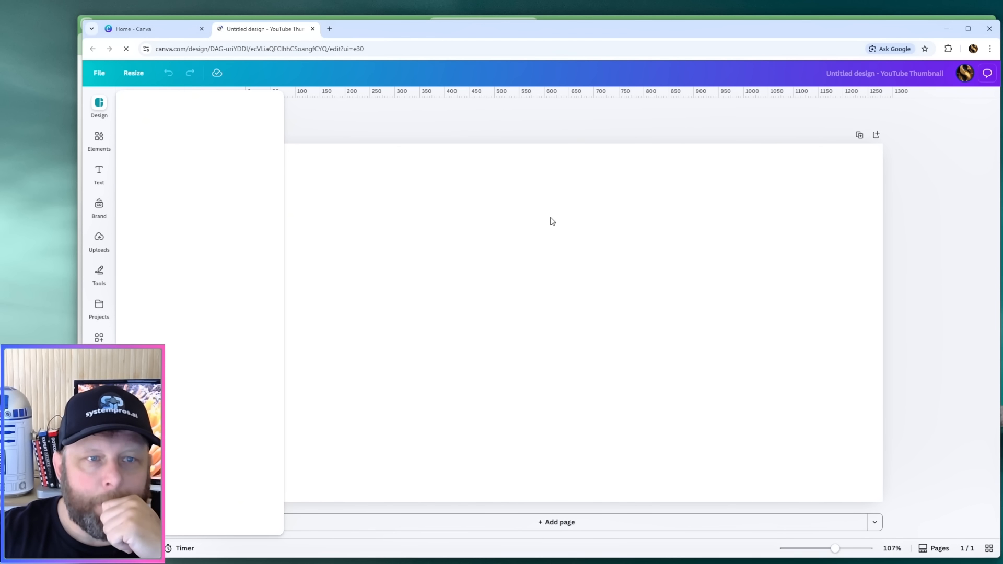
Search the Canva elements for "house roof" and show all the photo results.
{"action": "left_click", "coordinate": [100, 138]}
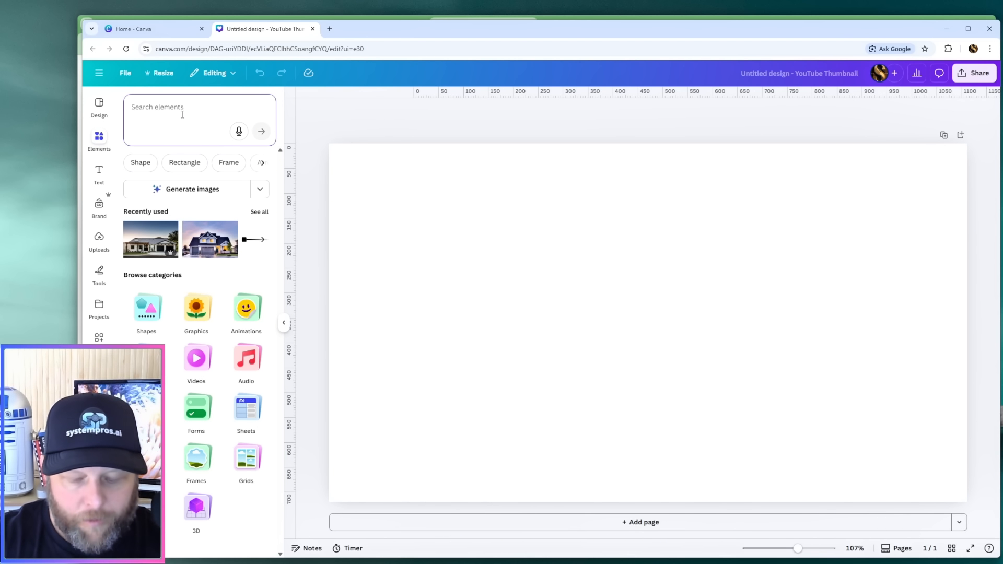
{"action": "type", "text": "house"}
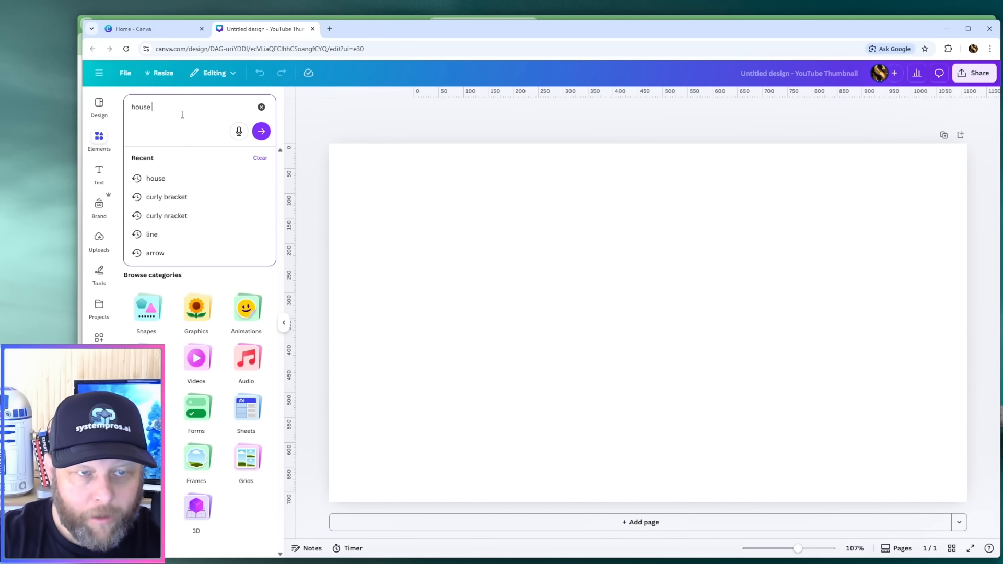
{"action": "type", "text": " roof"}
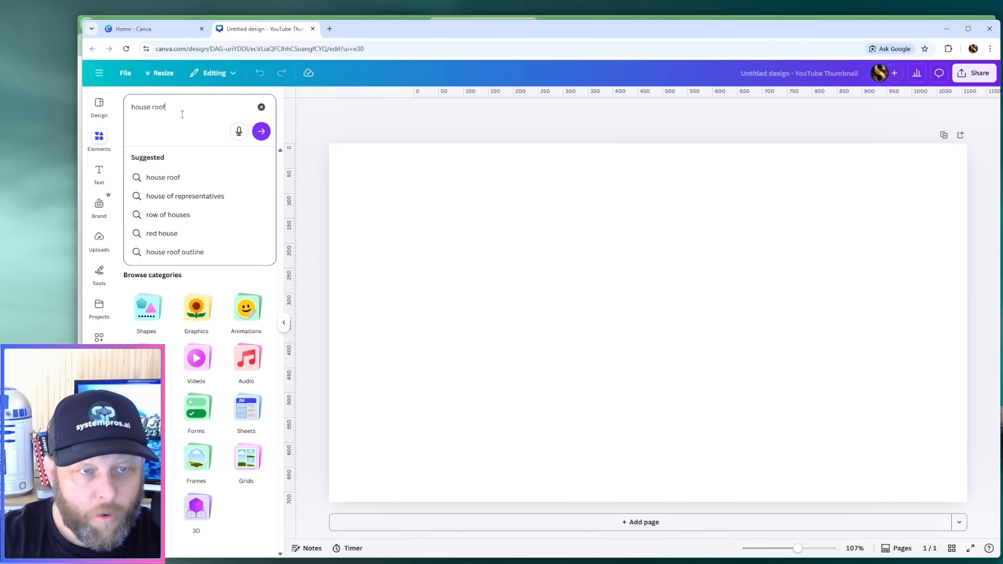
{"action": "key", "text": "Return"}
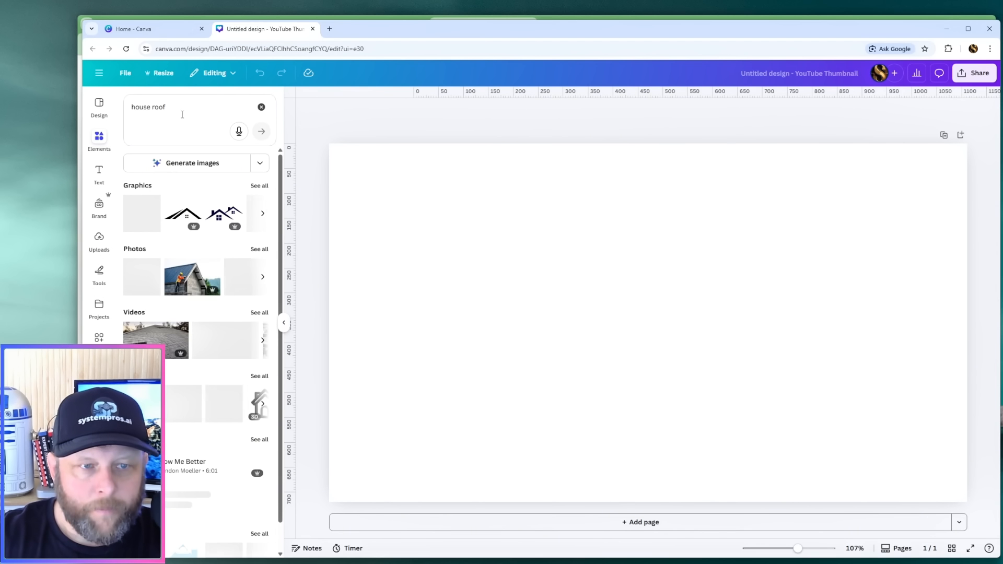
{"action": "left_click", "coordinate": [259, 279]}
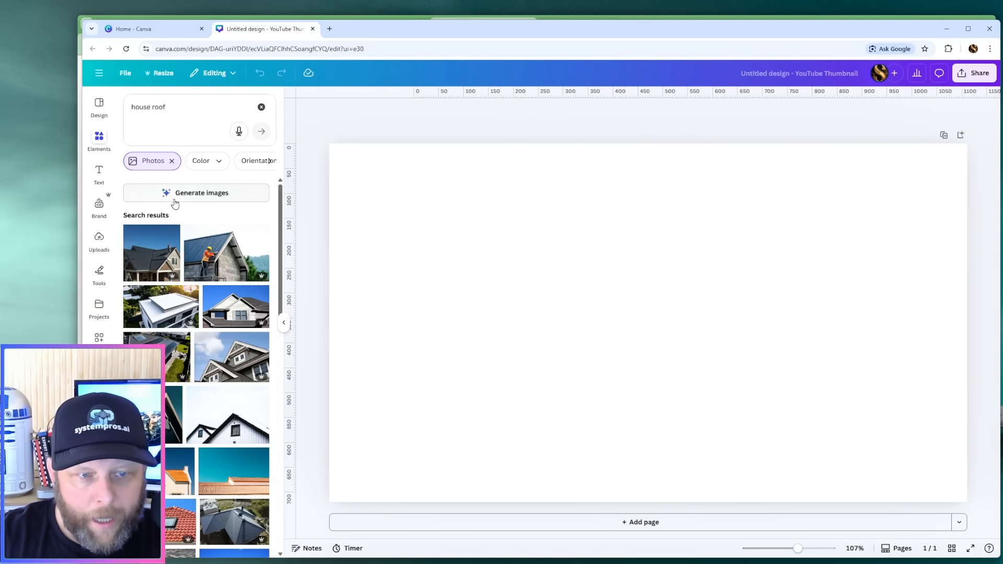
Place the aerial photo of the brown-shingled house as the full-page image on page 1.
{"action": "scroll", "coordinate": [220, 298], "scroll_direction": "down", "scroll_amount": 3}
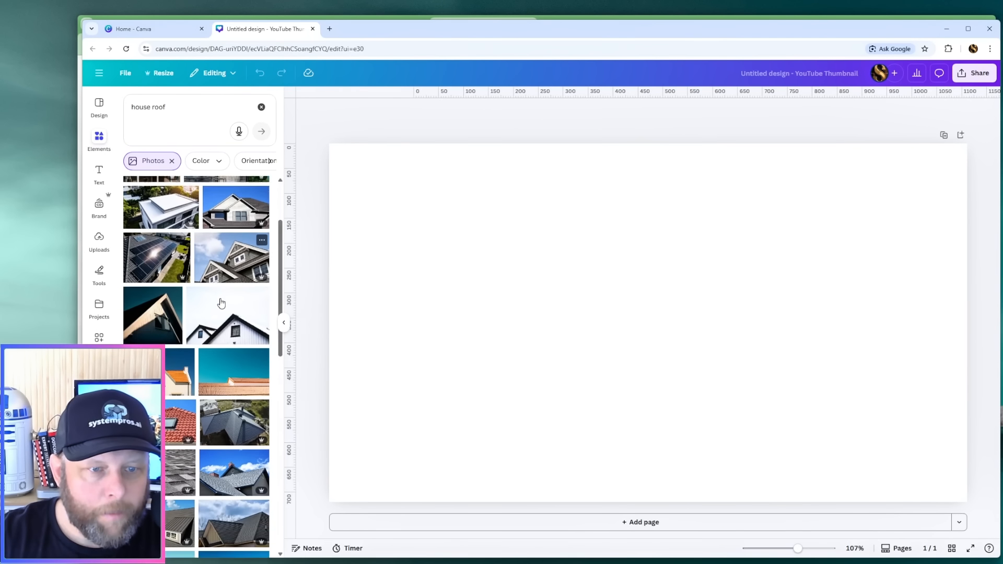
{"action": "scroll", "coordinate": [214, 251], "scroll_direction": "down", "scroll_amount": 5}
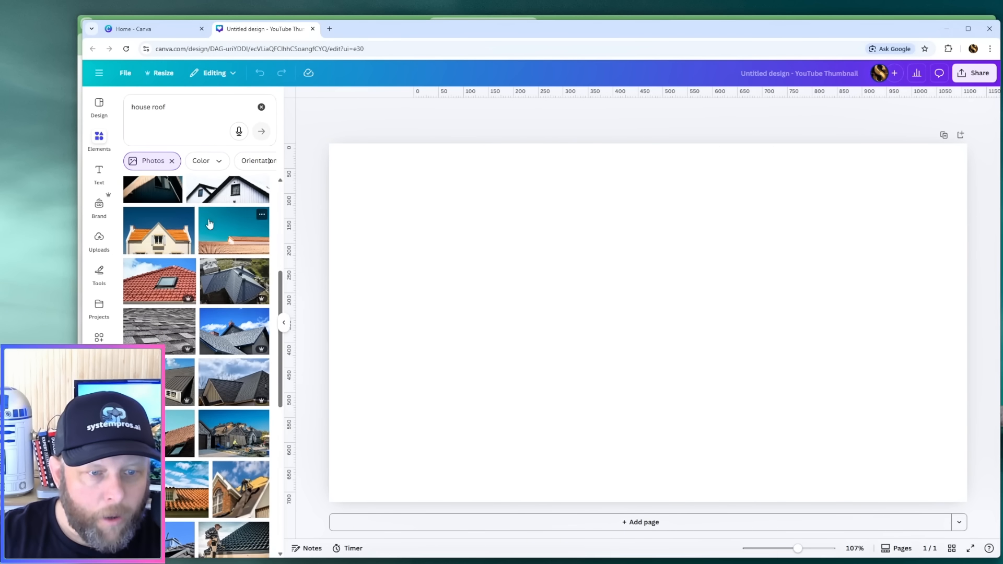
{"action": "scroll", "coordinate": [209, 223], "scroll_direction": "down", "scroll_amount": 3}
{"action": "scroll", "coordinate": [209, 224], "scroll_direction": "down", "scroll_amount": 3}
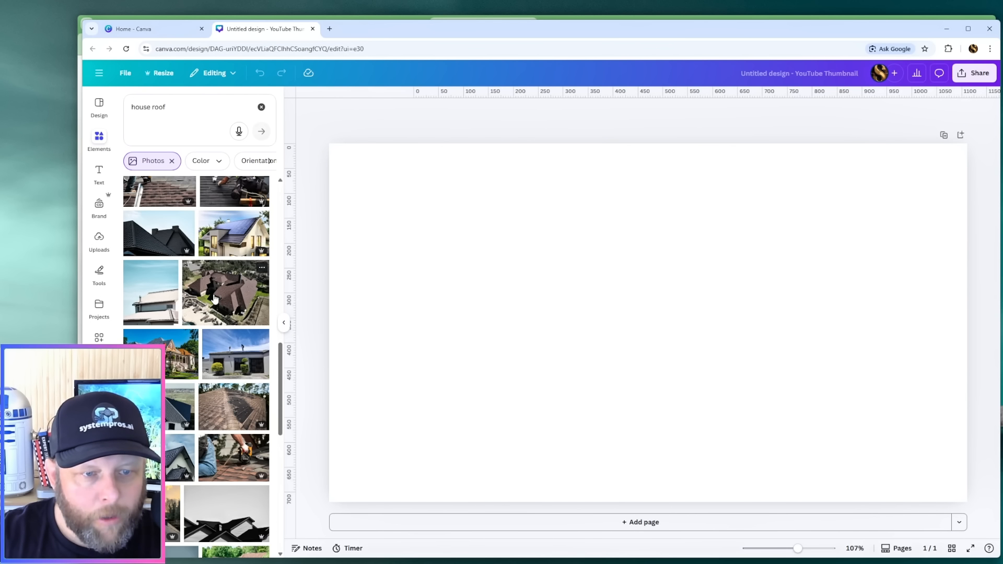
{"action": "left_click_drag", "start_coordinate": [214, 299], "coordinate": [359, 293]}
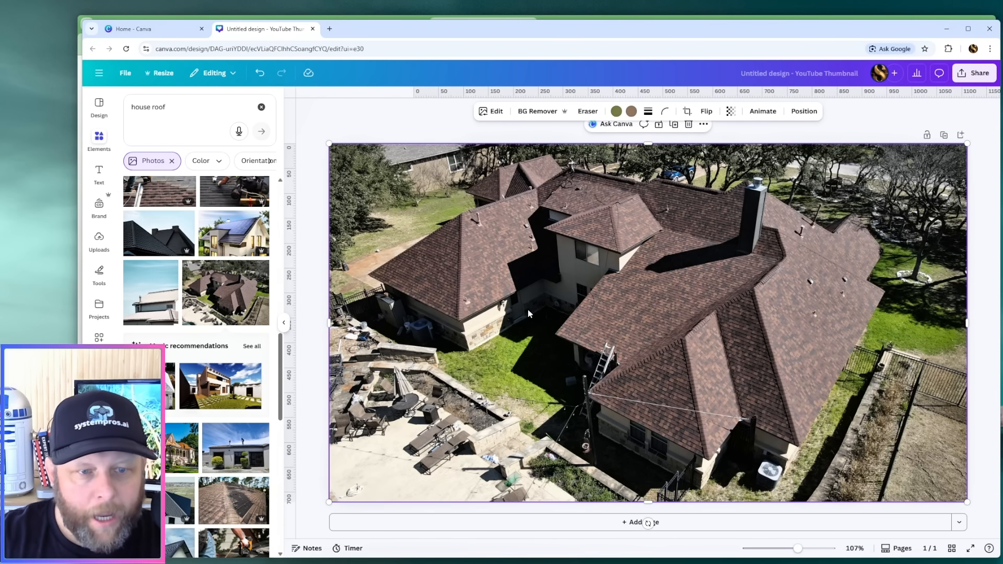
Add a second page and fill it with the "house" search photo of the white house with a dark metal roof.
{"action": "scroll", "coordinate": [253, 305], "scroll_direction": "down", "scroll_amount": 5}
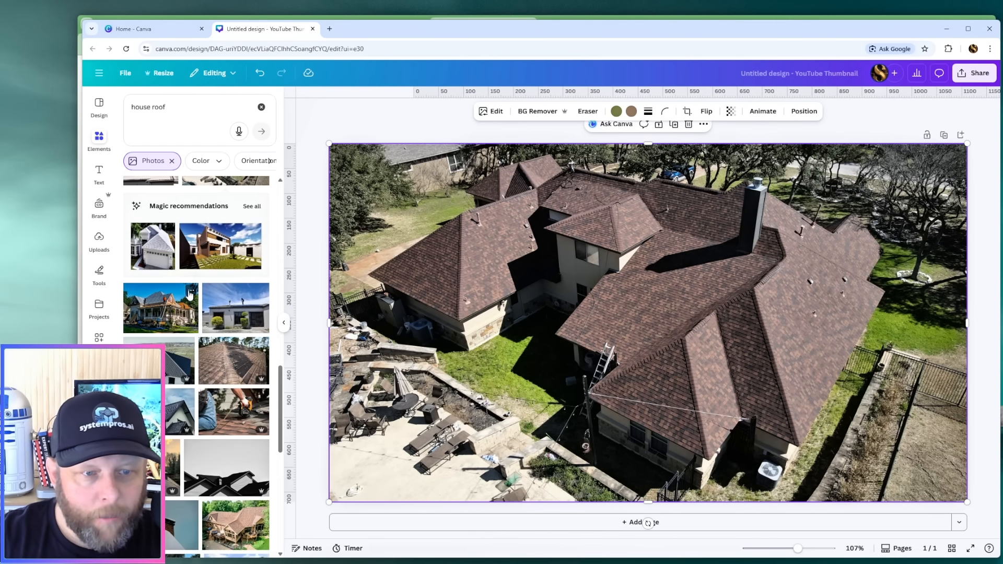
{"action": "scroll", "coordinate": [189, 295], "scroll_direction": "down", "scroll_amount": 3}
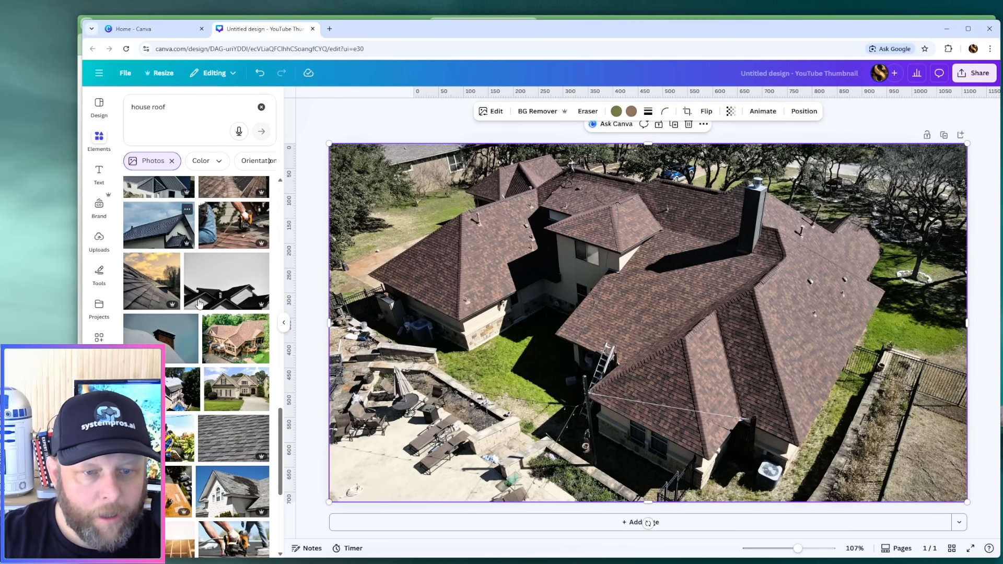
{"action": "left_click", "coordinate": [464, 525]}
{"action": "scroll", "coordinate": [166, 288], "scroll_direction": "down", "scroll_amount": 5}
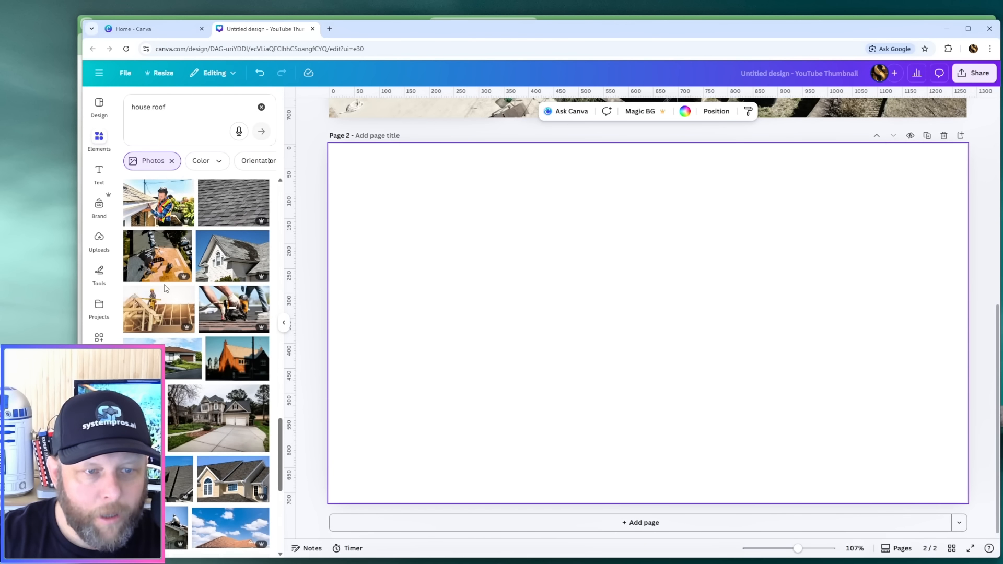
{"action": "scroll", "coordinate": [165, 288], "scroll_direction": "down", "scroll_amount": 3}
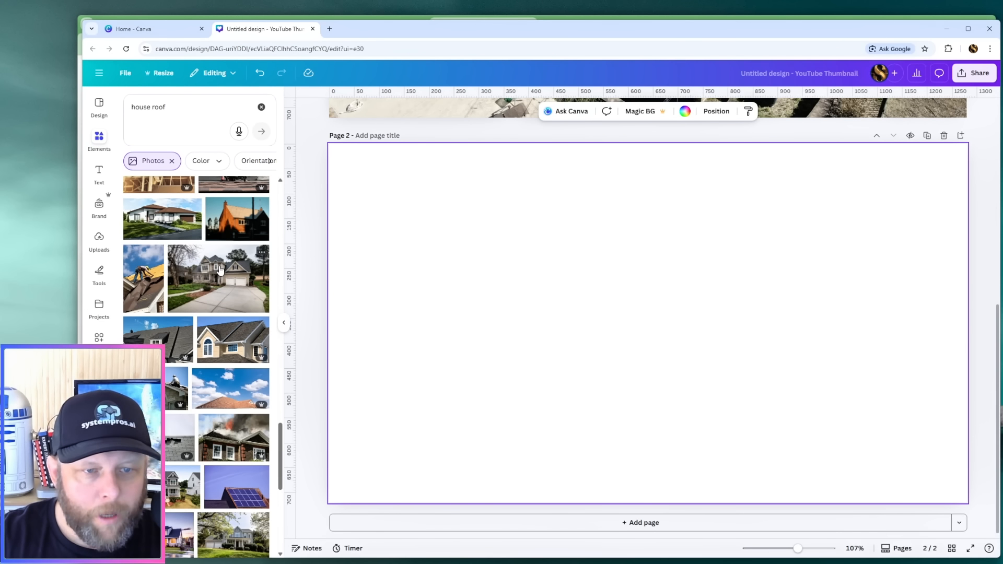
{"action": "scroll", "coordinate": [220, 269], "scroll_direction": "down", "scroll_amount": 5}
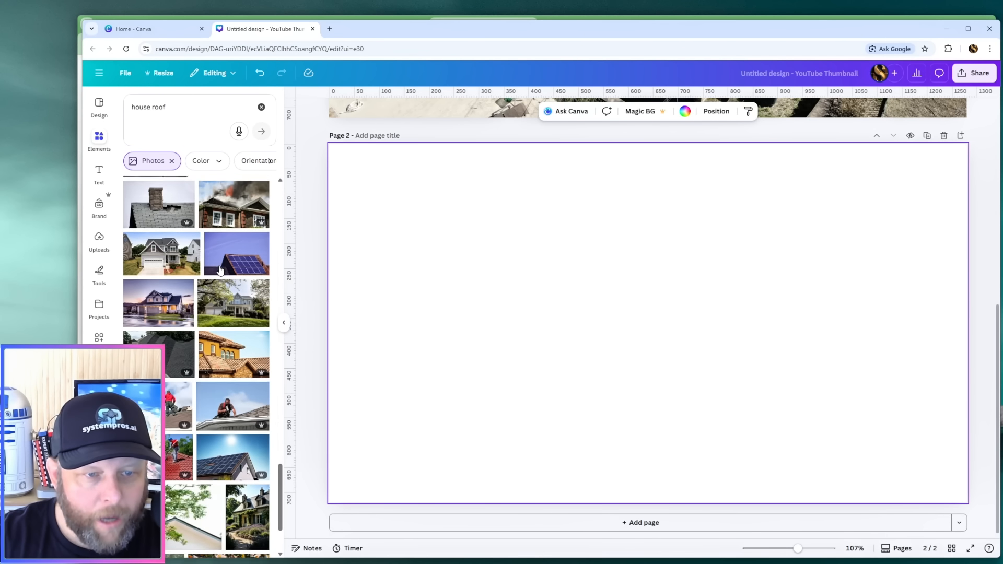
{"action": "scroll", "coordinate": [220, 270], "scroll_direction": "down", "scroll_amount": 3}
{"action": "scroll", "coordinate": [220, 270], "scroll_direction": "down", "scroll_amount": 8}
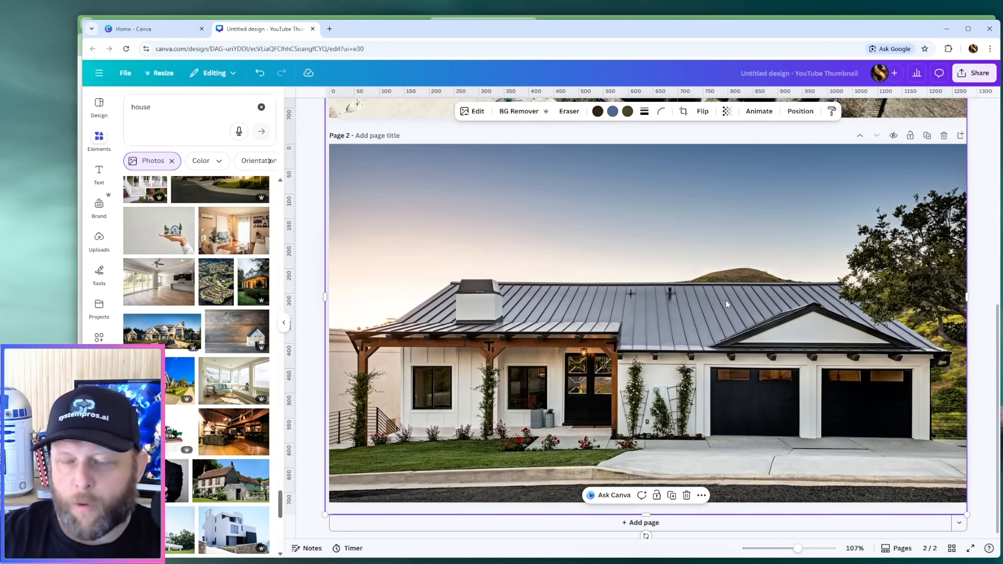
Download only the current page, page 2, as a PNG at 1,280 × 720 px.
{"action": "left_click", "coordinate": [979, 74]}
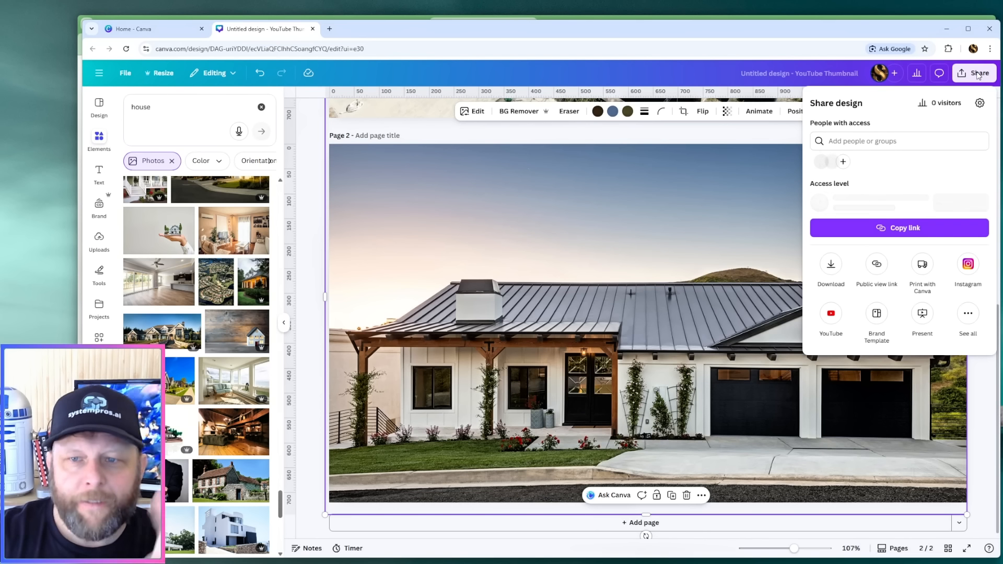
{"action": "left_click", "coordinate": [832, 266]}
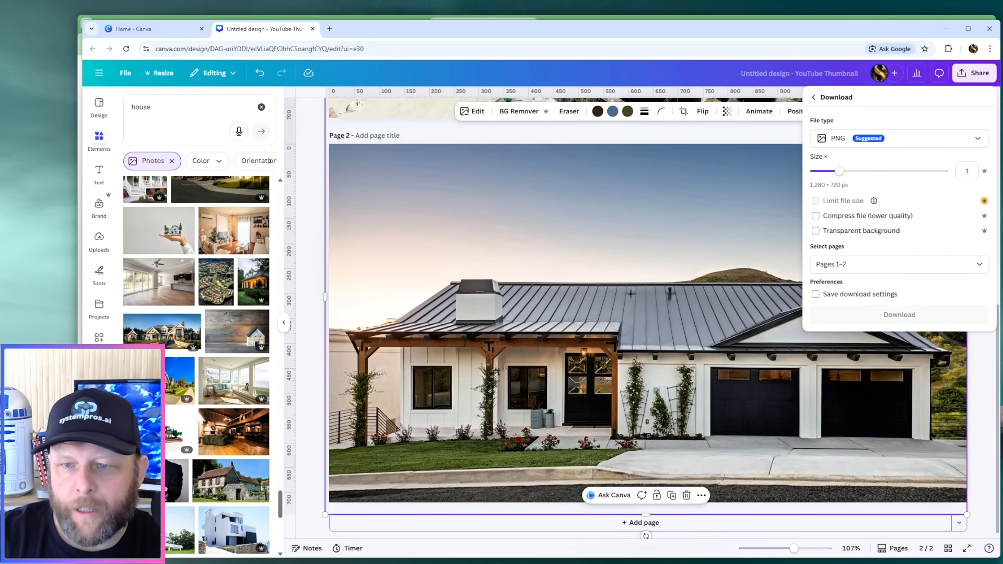
{"action": "left_click", "coordinate": [935, 265]}
{"action": "left_click", "coordinate": [823, 308]}
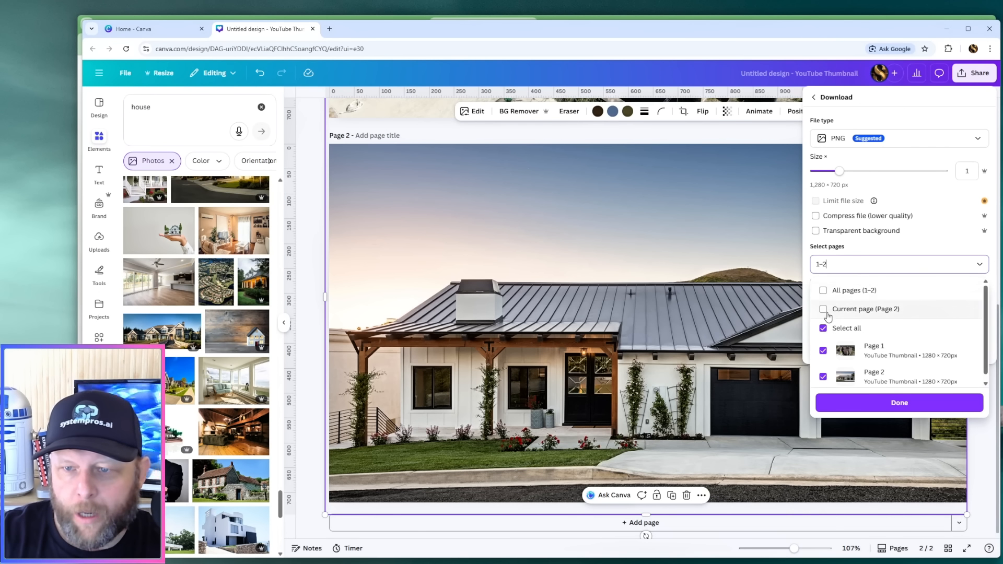
{"action": "left_click", "coordinate": [917, 414]}
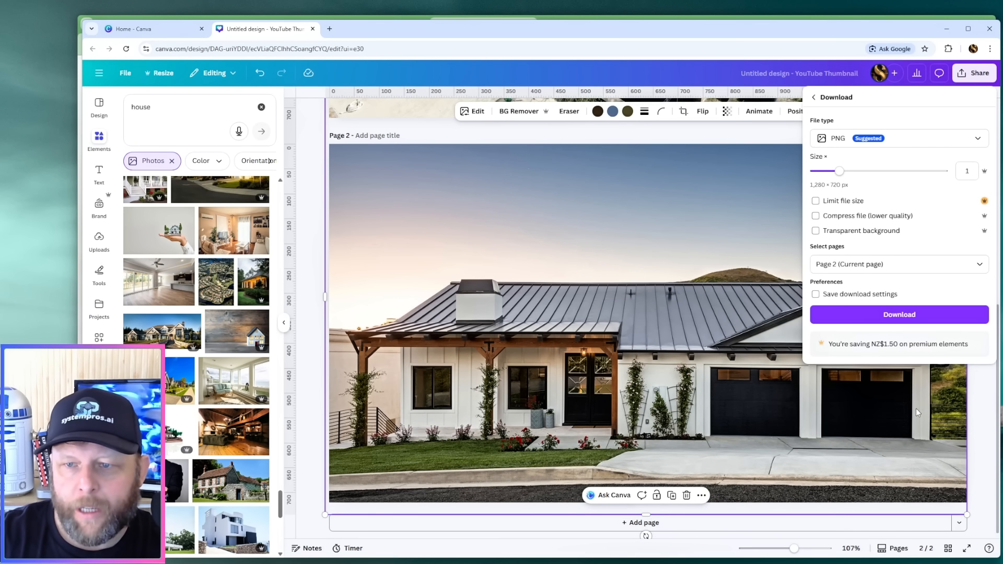
{"action": "left_click", "coordinate": [920, 314]}
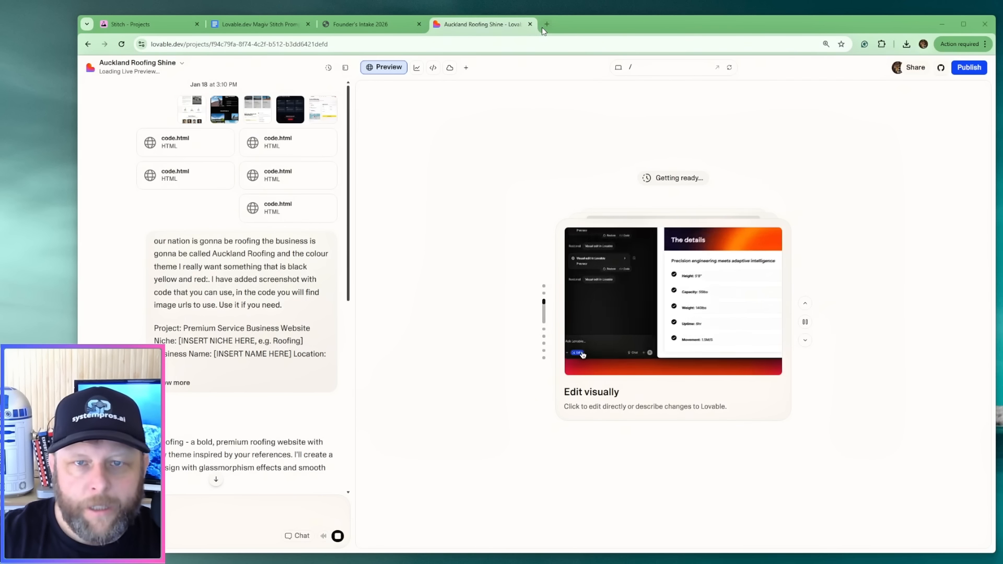
Open higgsfield.ai in a new tab of the Lovable browser window, dismiss the promotional offer and go to the Nano Banana Pro image generator.
{"action": "left_click", "coordinate": [544, 25]}
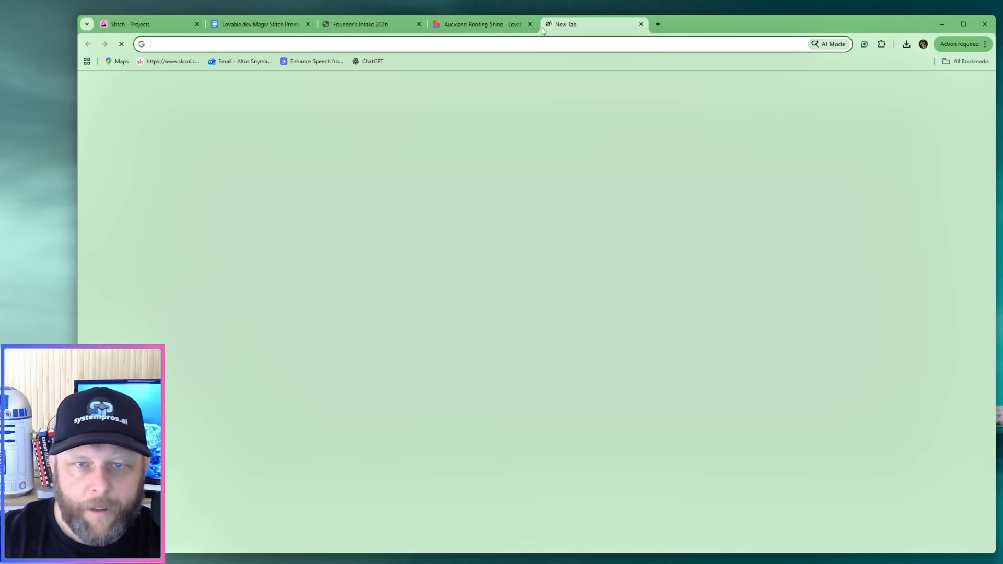
{"action": "type", "text": "hig"}
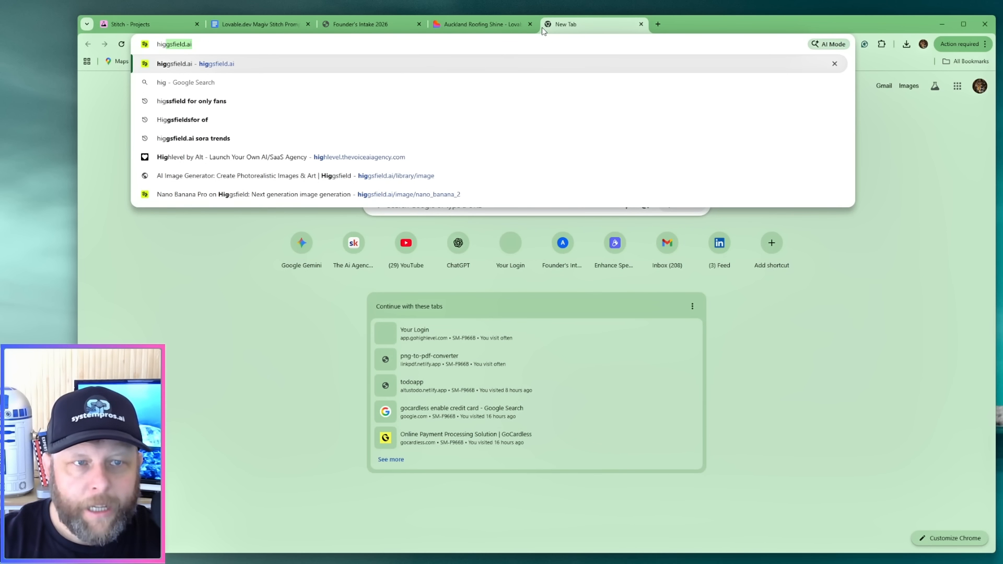
{"action": "key", "text": "Return"}
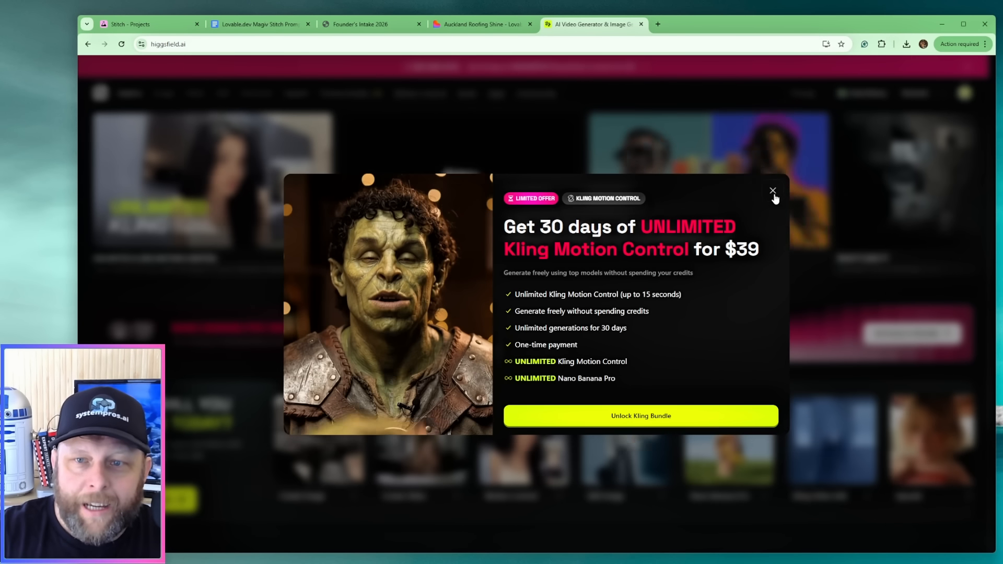
{"action": "left_click", "coordinate": [773, 191]}
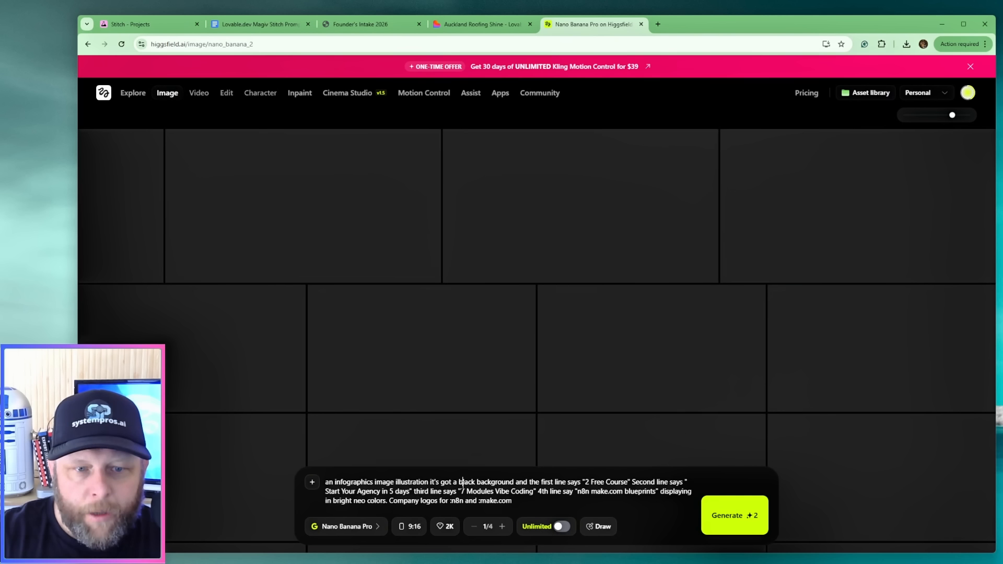
Clear the old infographic prompt and attach the "Untitled design" image from Downloads as the reference.
{"action": "key", "text": "ctrl+a"}
{"action": "key", "text": "BackSpace"}
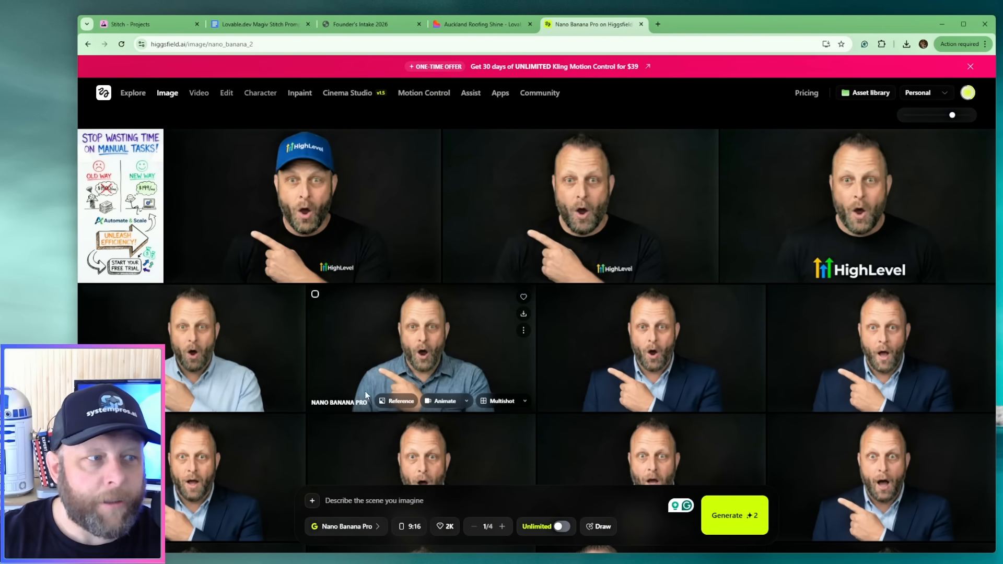
{"action": "left_click", "coordinate": [313, 501]}
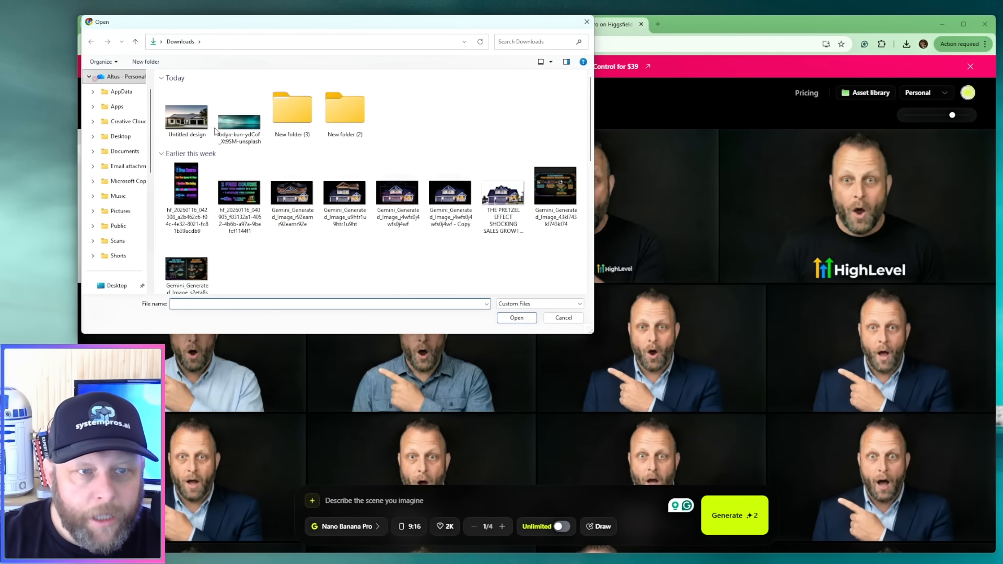
{"action": "double_click", "coordinate": [186, 118]}
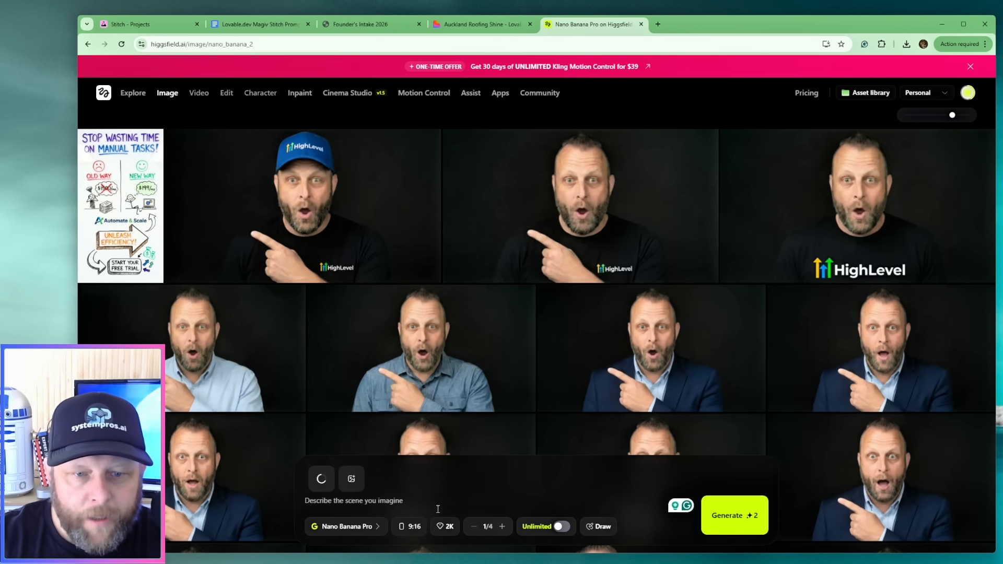
Set the image aspect ratio to 16:9 and the number of images to 2.
{"action": "left_click", "coordinate": [416, 528]}
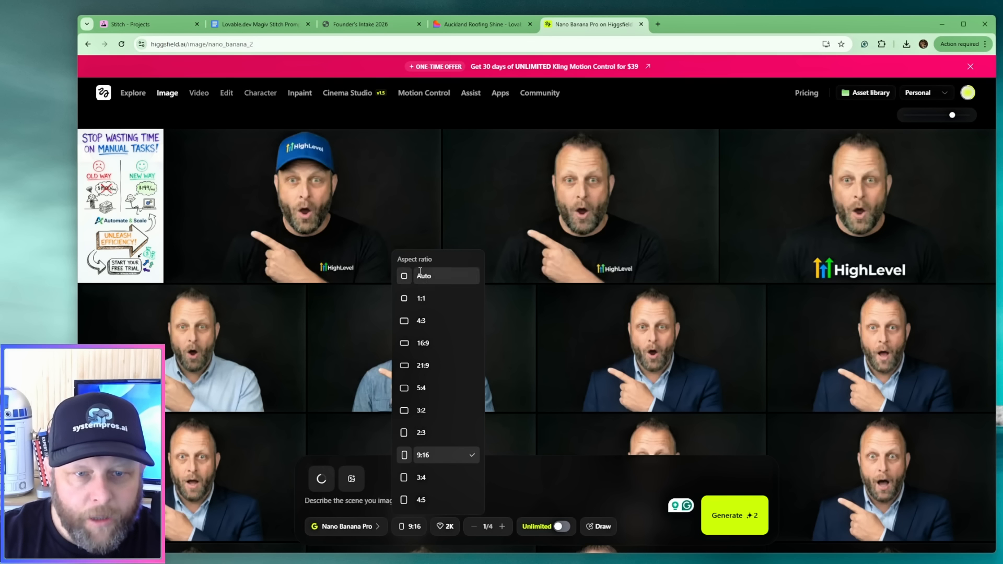
{"action": "left_click", "coordinate": [417, 345]}
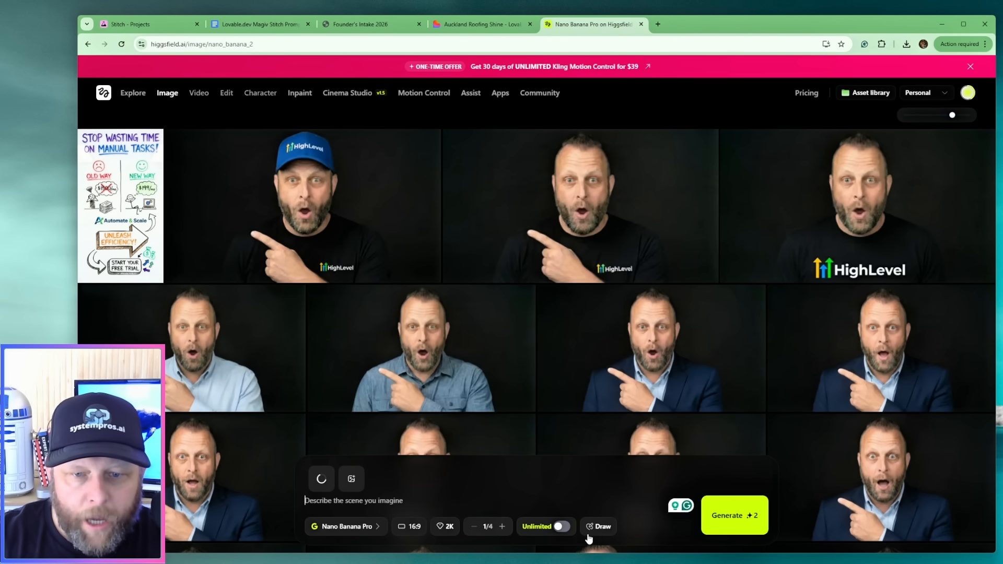
{"action": "left_click", "coordinate": [503, 527]}
{"action": "left_click", "coordinate": [503, 527]}
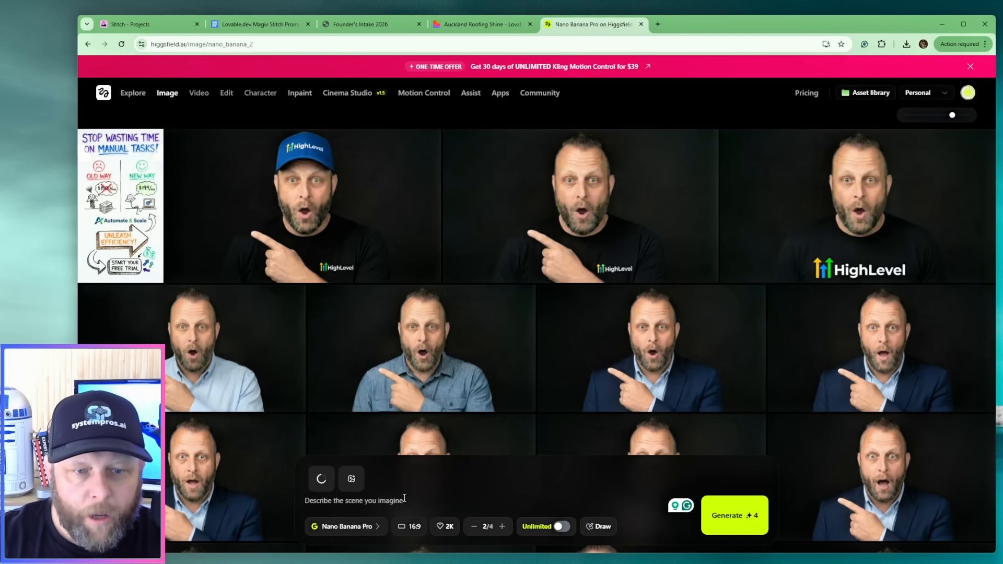
Generate the images with the prompt "remove the background keep the house showing with a black background".
{"action": "type", "text": "re"}
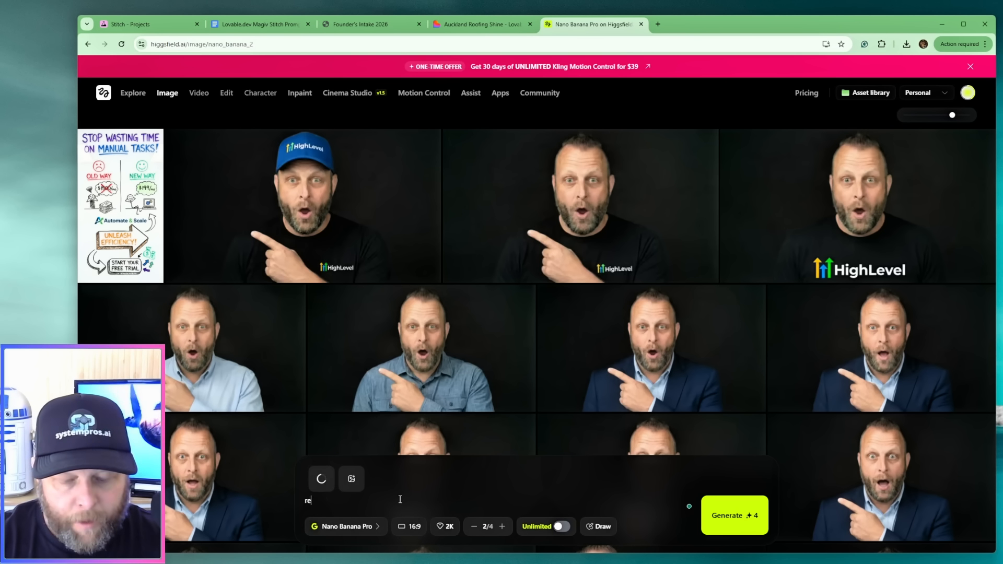
{"action": "type", "text": "move the background keep the hous"}
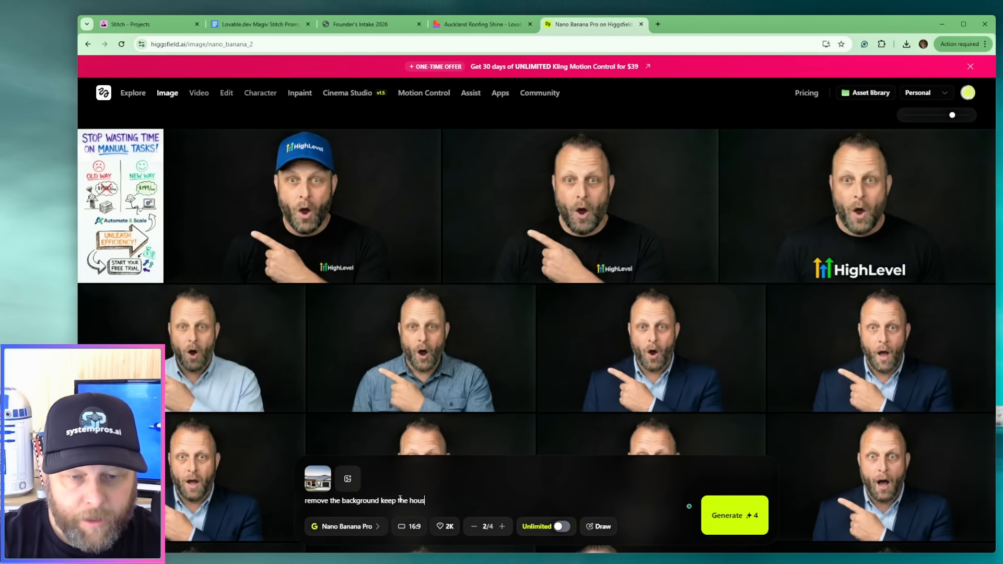
{"action": "type", "text": "e "}
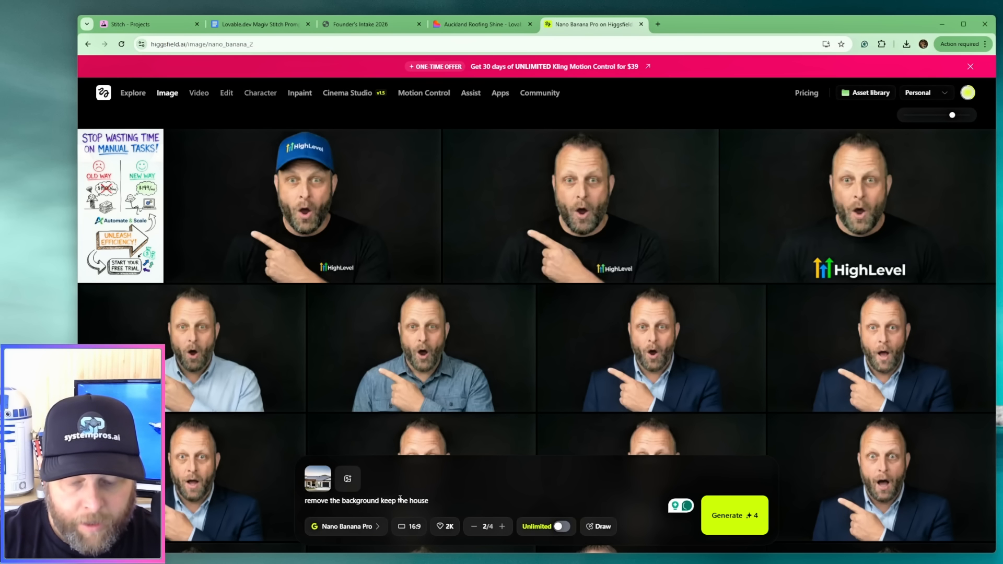
{"action": "type", "text": "showing with a black background"}
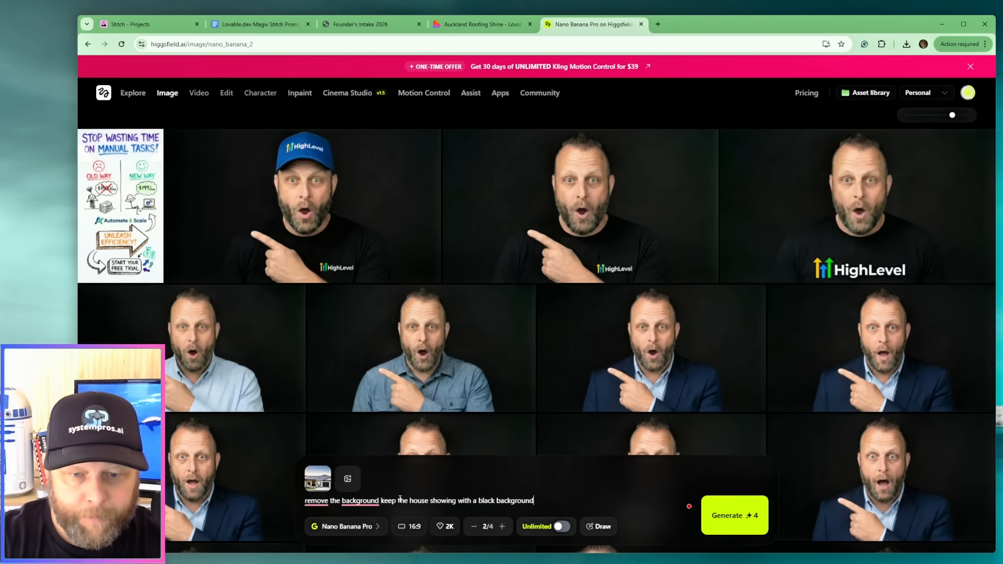
{"action": "key", "text": "Return"}
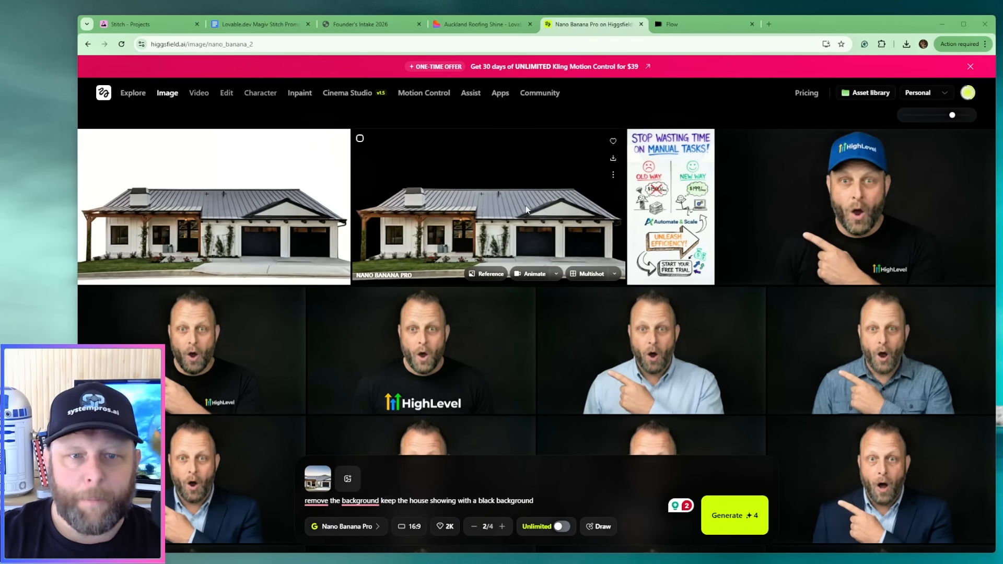
Inspect the black-background house image at full size and make it the only reference image, removing the original house photo.
{"action": "left_click", "coordinate": [503, 196]}
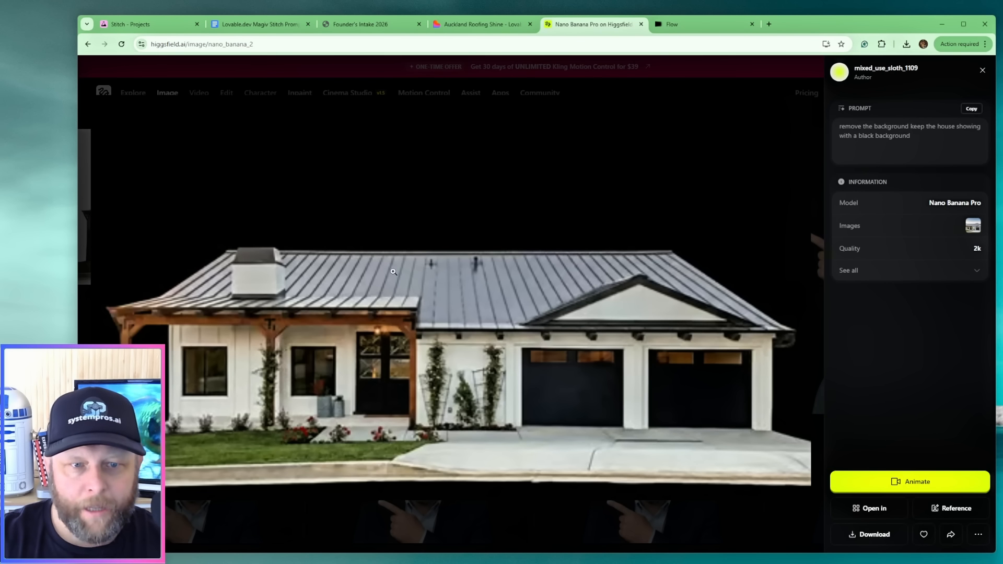
{"action": "left_click", "coordinate": [983, 70]}
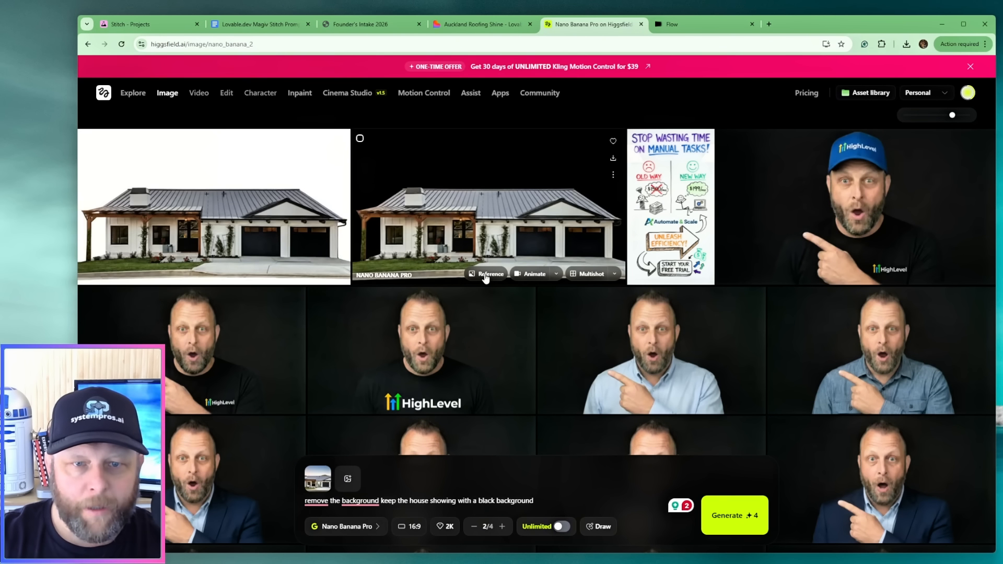
{"action": "left_click", "coordinate": [498, 195]}
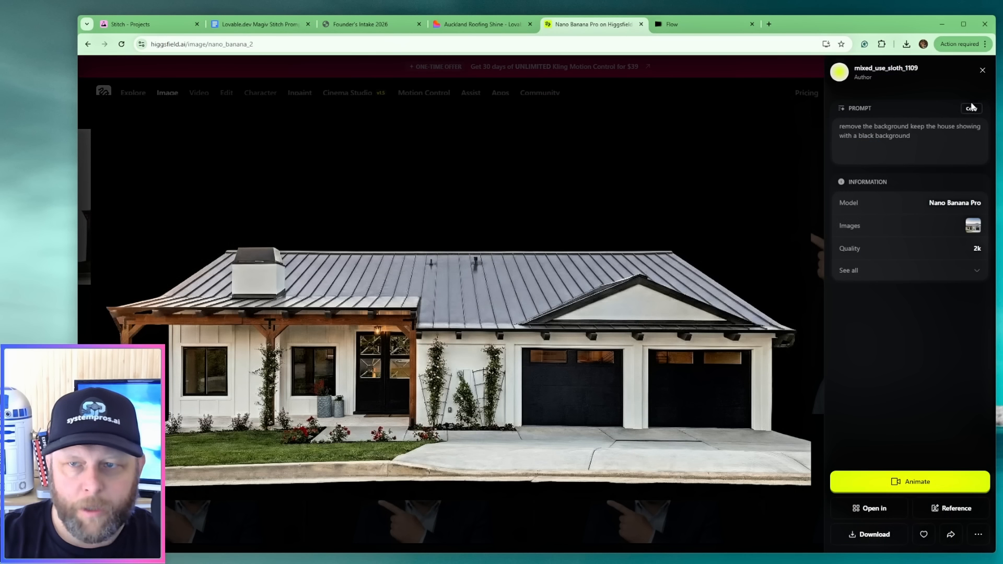
{"action": "left_click", "coordinate": [982, 70]}
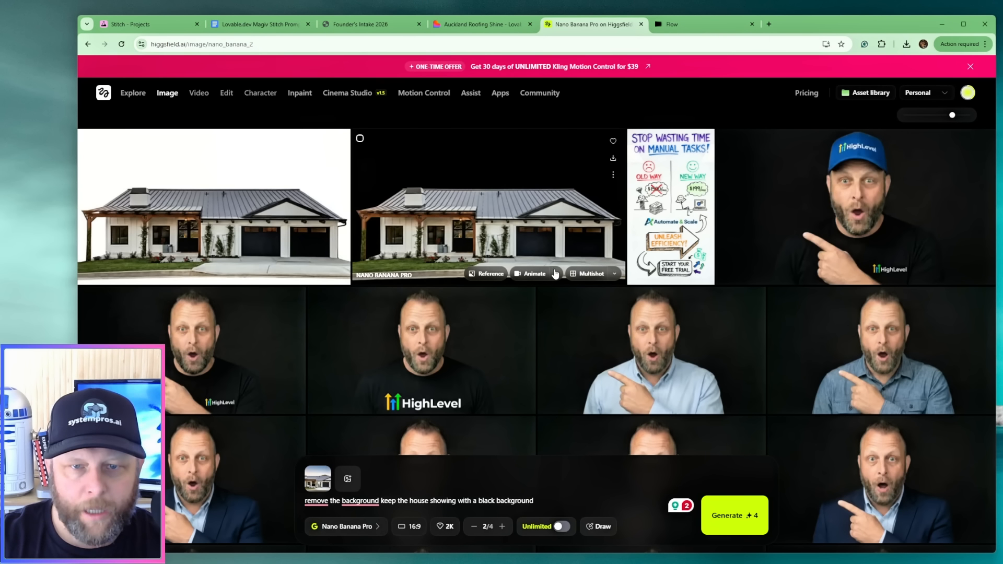
{"action": "left_click", "coordinate": [557, 275]}
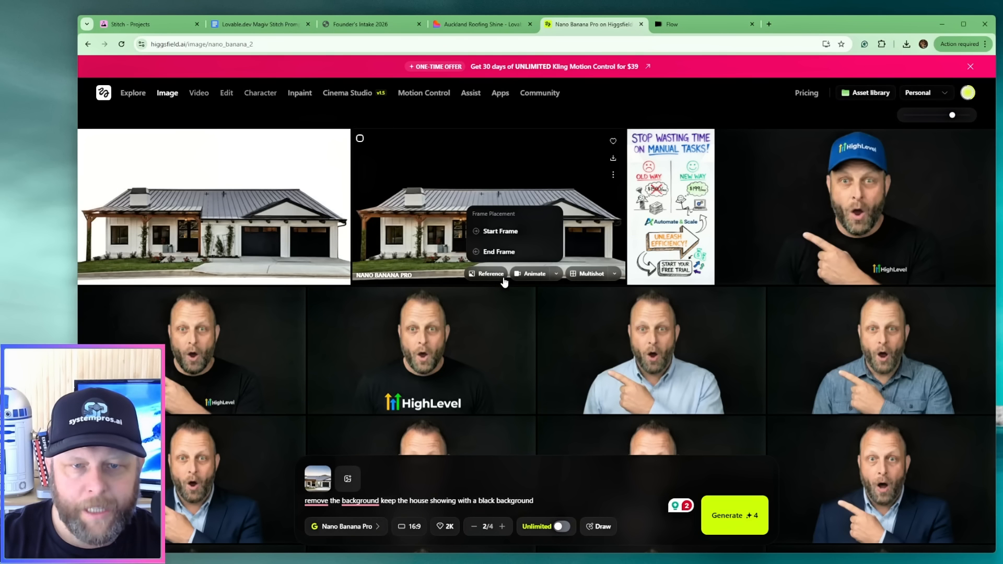
{"action": "left_click", "coordinate": [487, 275]}
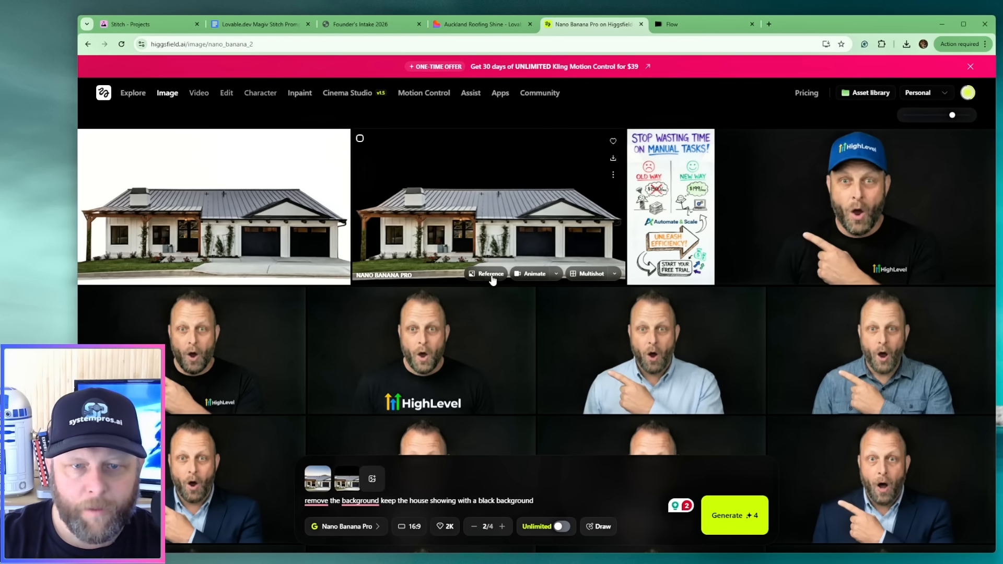
{"action": "left_click", "coordinate": [331, 465]}
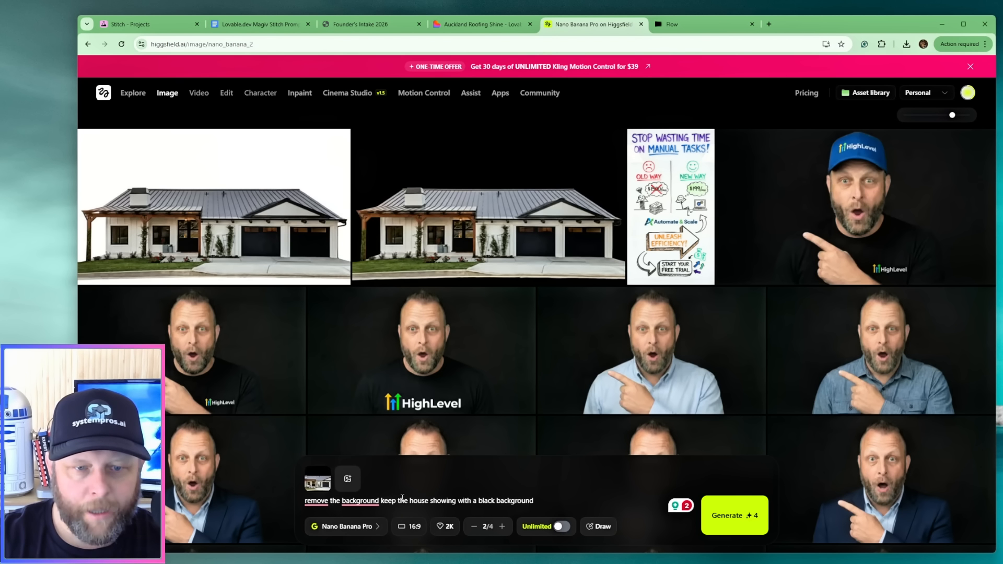
Replace the prompt with a request for an end frame showing the roof layers pulled apart above unchanged walls, and generate 4 images.
{"action": "triple_click", "coordinate": [403, 503]}
{"action": "key", "text": "BackSpace"}
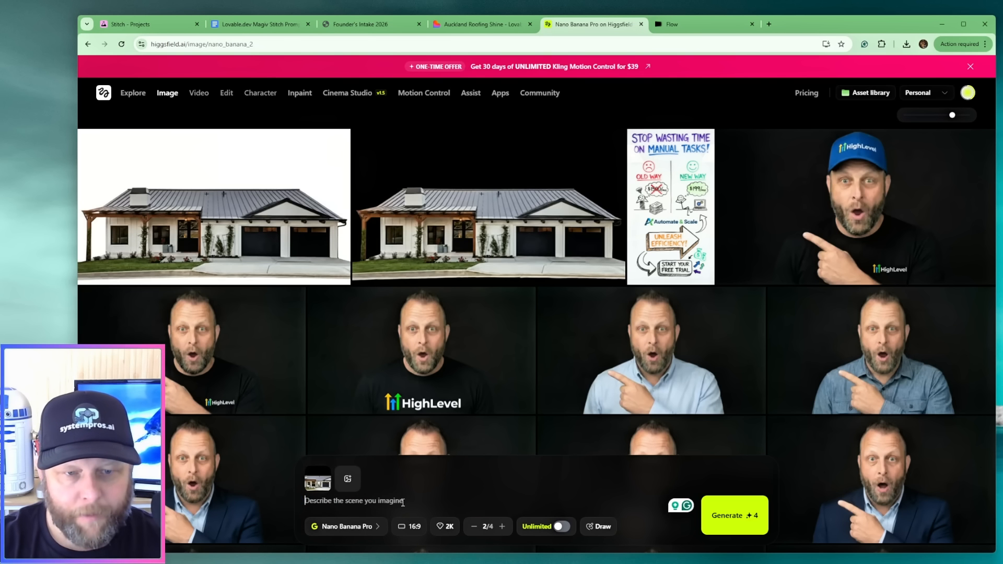
{"action": "key", "text": "super+h"}
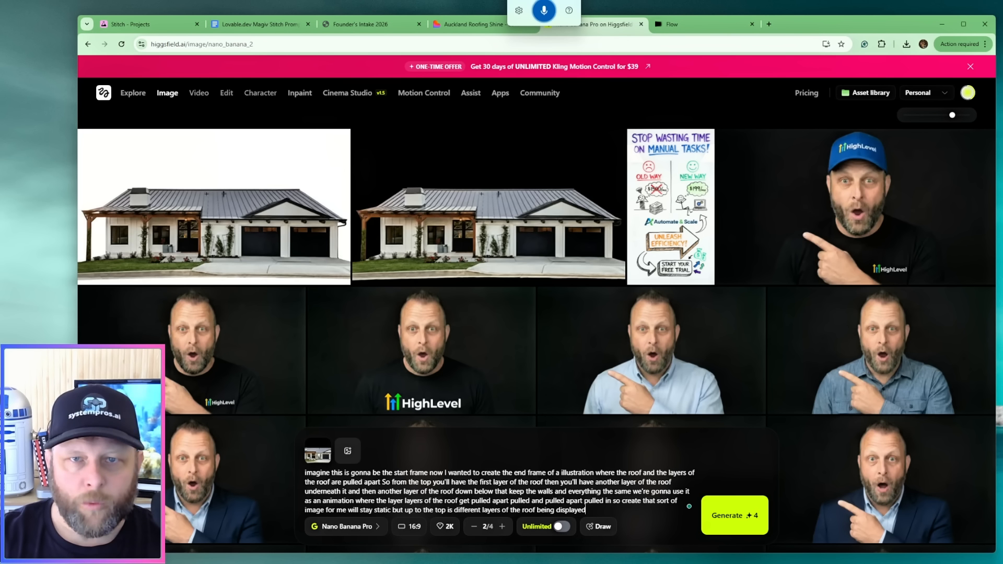
{"action": "left_click", "coordinate": [502, 527]}
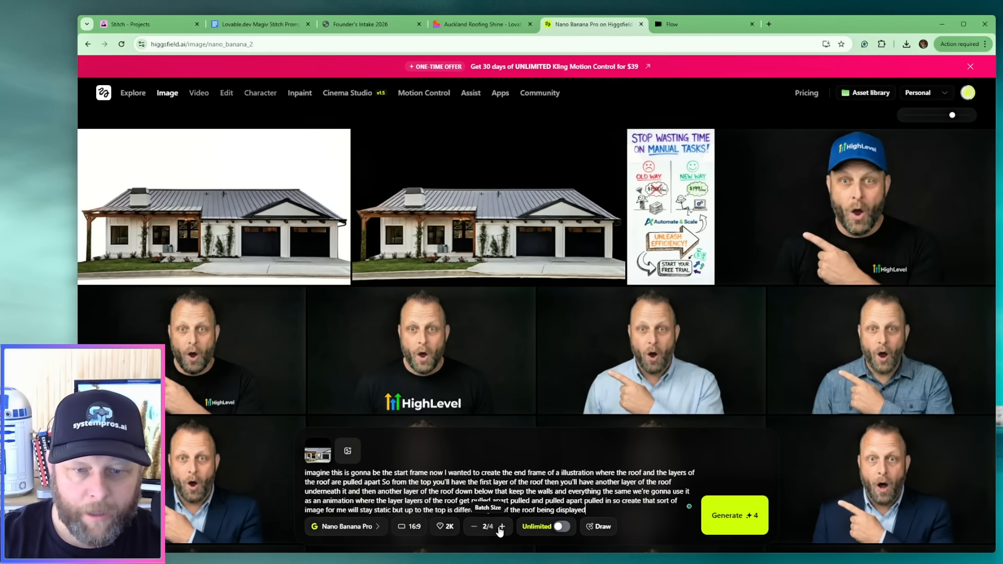
{"action": "left_click", "coordinate": [503, 526]}
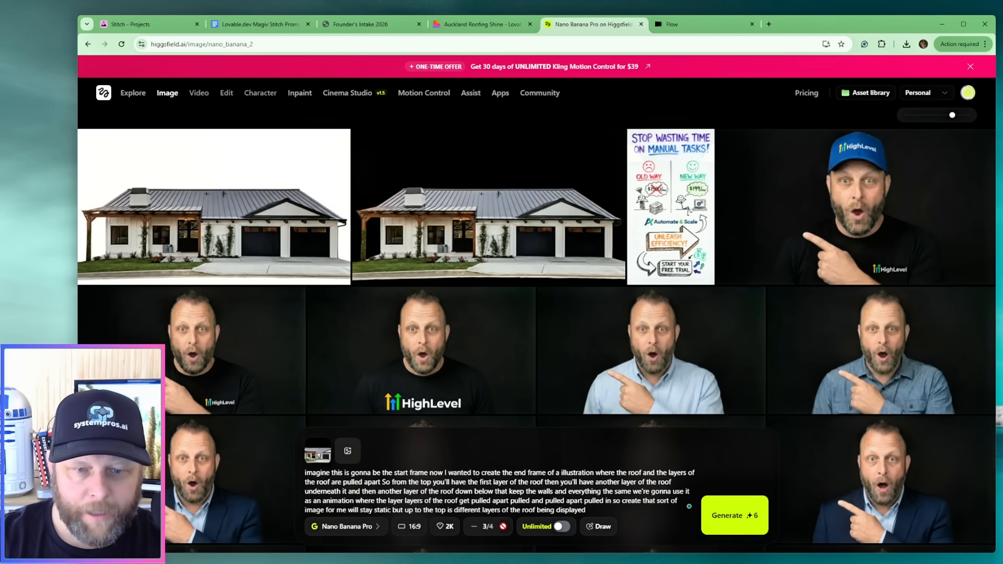
{"action": "left_click", "coordinate": [726, 518]}
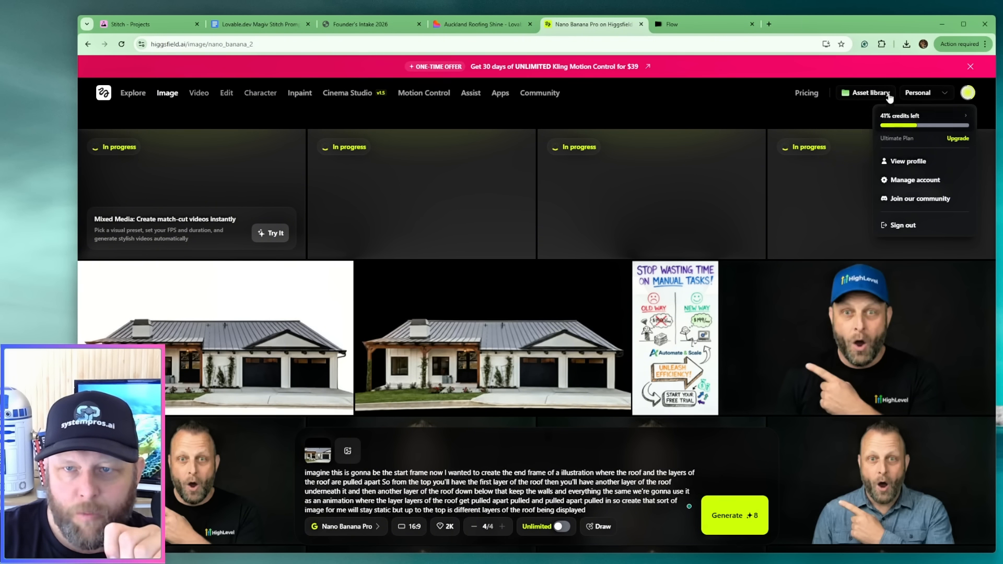
Switch to Google Flow, enter its project workspace and close the duplicate Flow tab.
{"action": "left_click", "coordinate": [691, 25]}
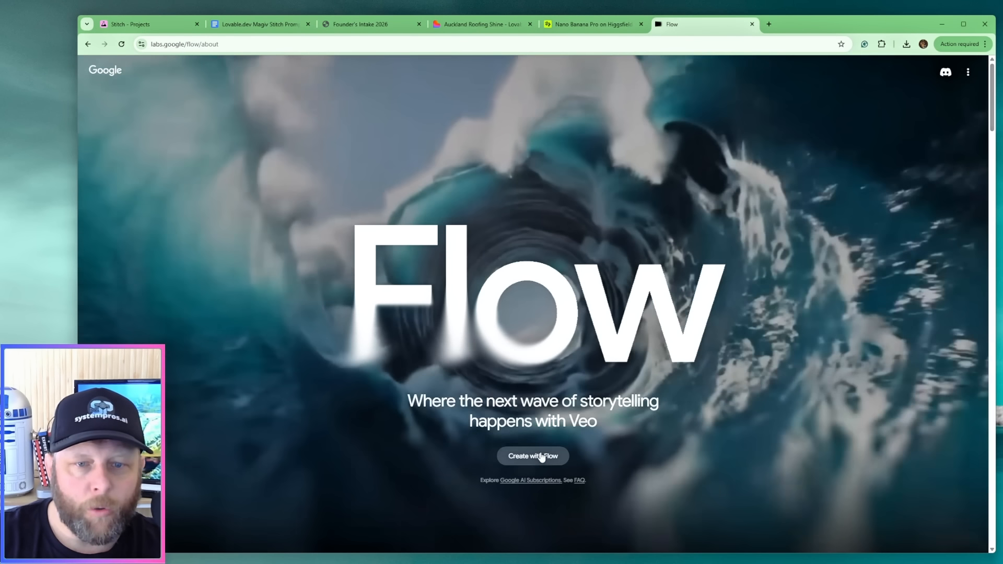
{"action": "left_click", "coordinate": [540, 456]}
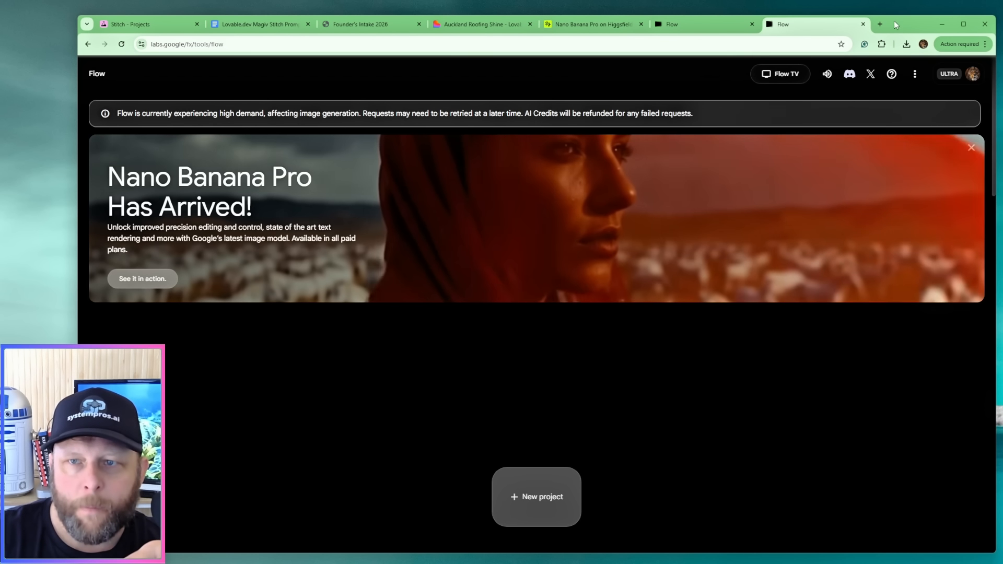
{"action": "left_click", "coordinate": [863, 24]}
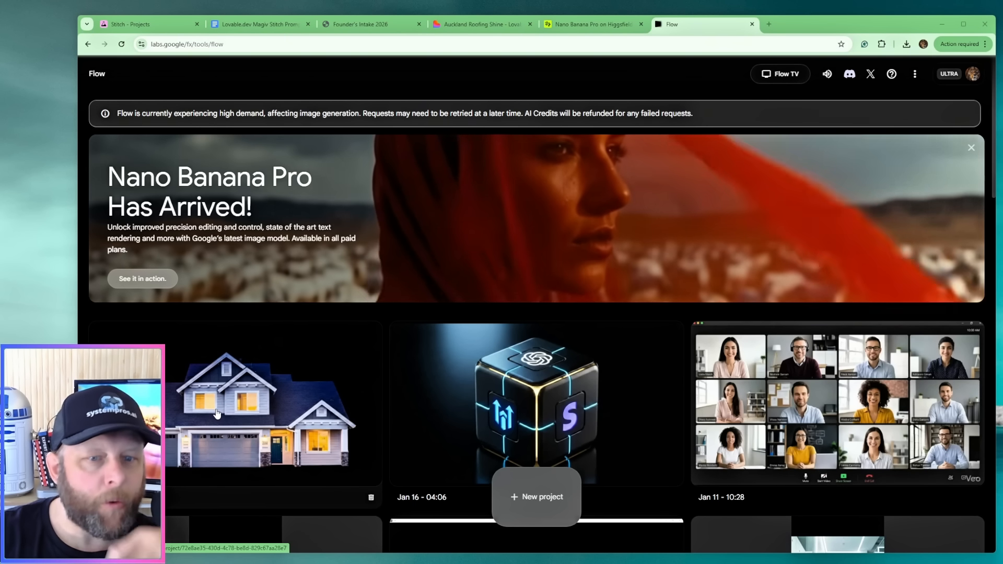
Return to Higgsfield and download the black-background house and the exploded-roof version with dashed guide lines.
{"action": "left_click", "coordinate": [589, 21]}
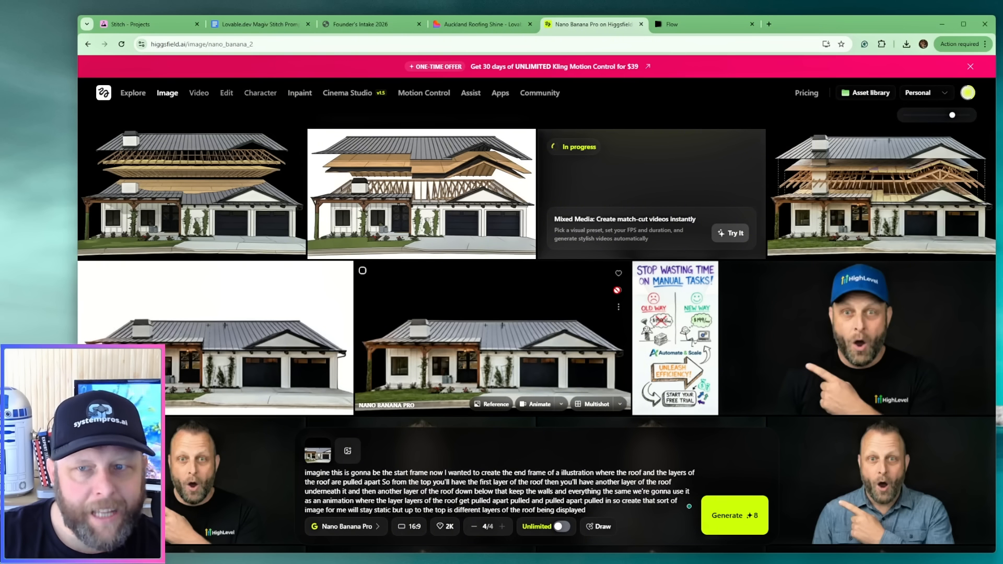
{"action": "left_click", "coordinate": [983, 157]}
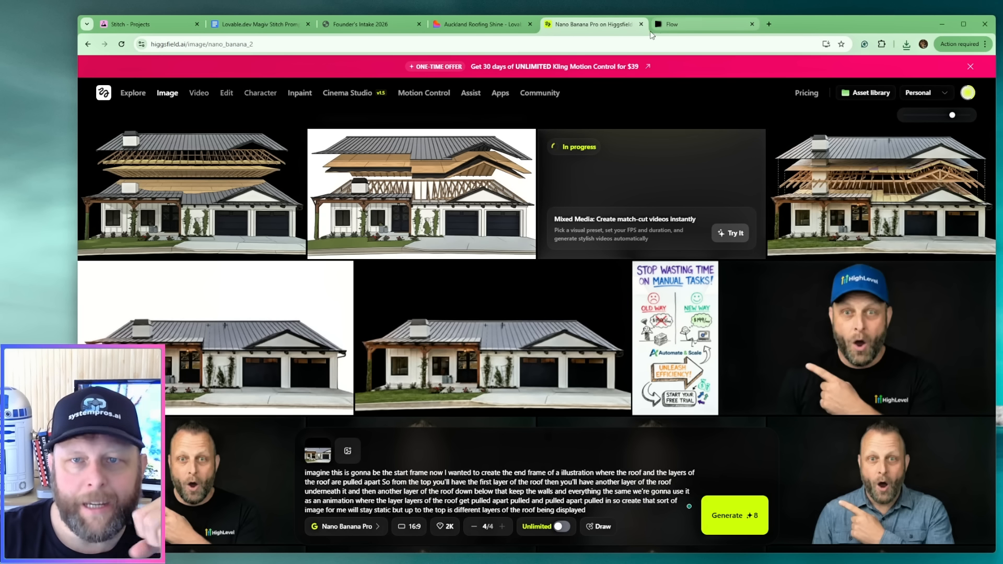
In Flow, check the account's AI credits, then create a new project and set its generation mode to Frames to Video.
{"action": "left_click", "coordinate": [682, 29]}
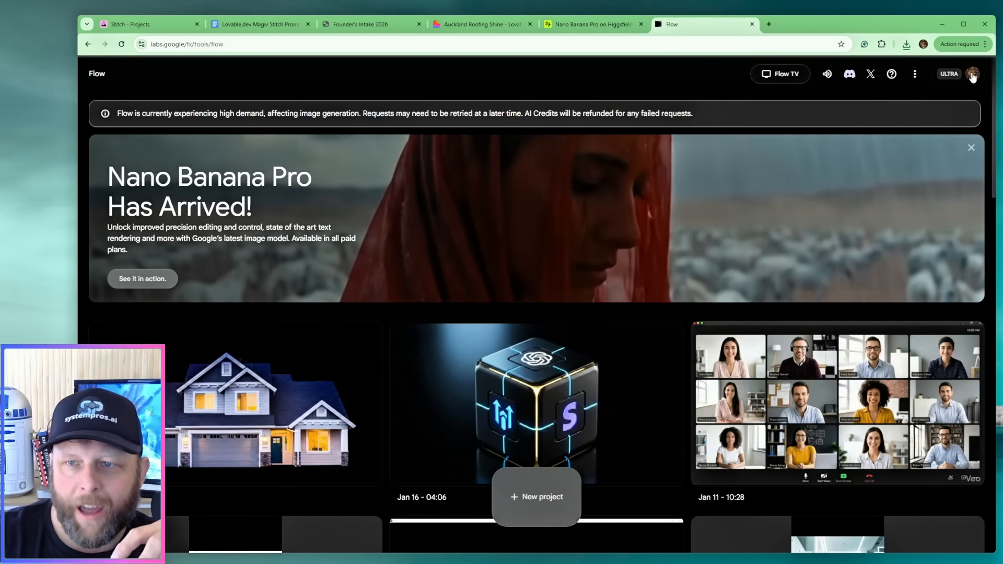
{"action": "left_click", "coordinate": [973, 75]}
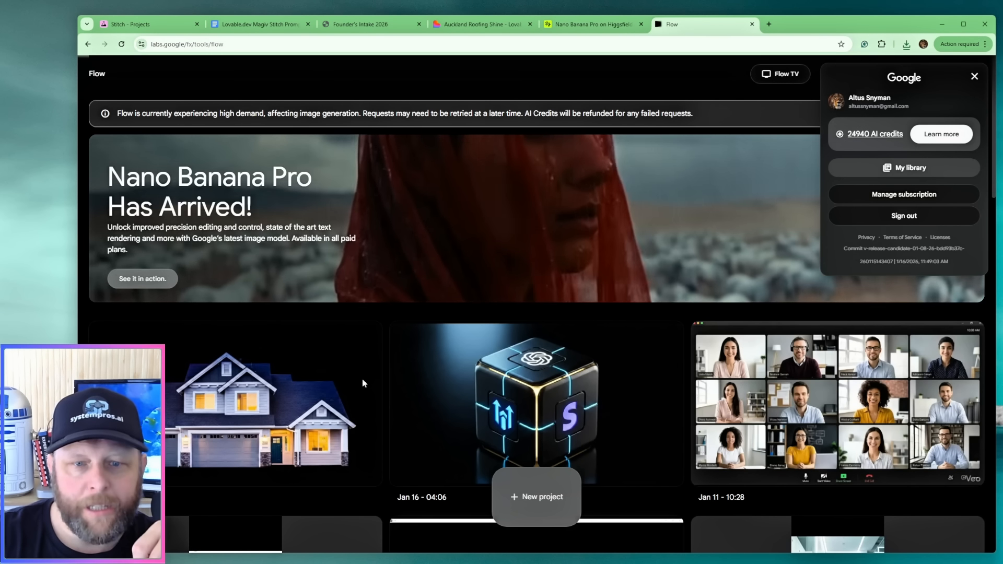
{"action": "left_click", "coordinate": [532, 494]}
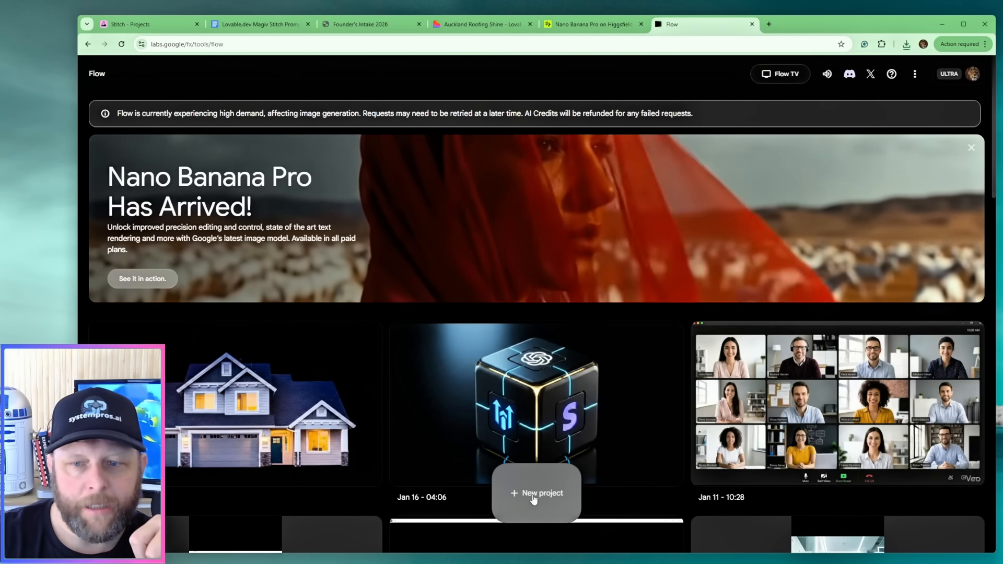
{"action": "left_click", "coordinate": [534, 497]}
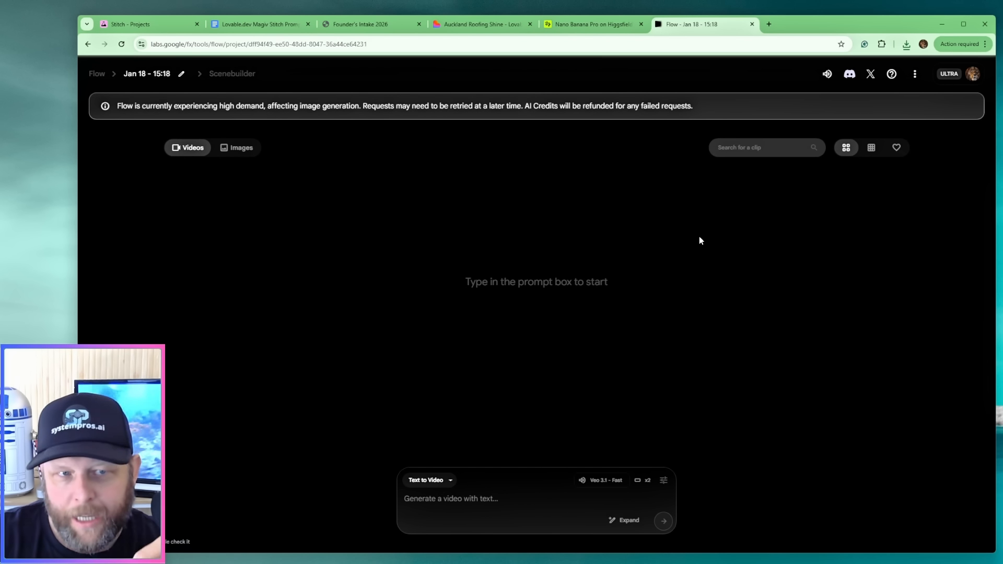
{"action": "left_click", "coordinate": [450, 481]}
{"action": "left_click", "coordinate": [447, 418]}
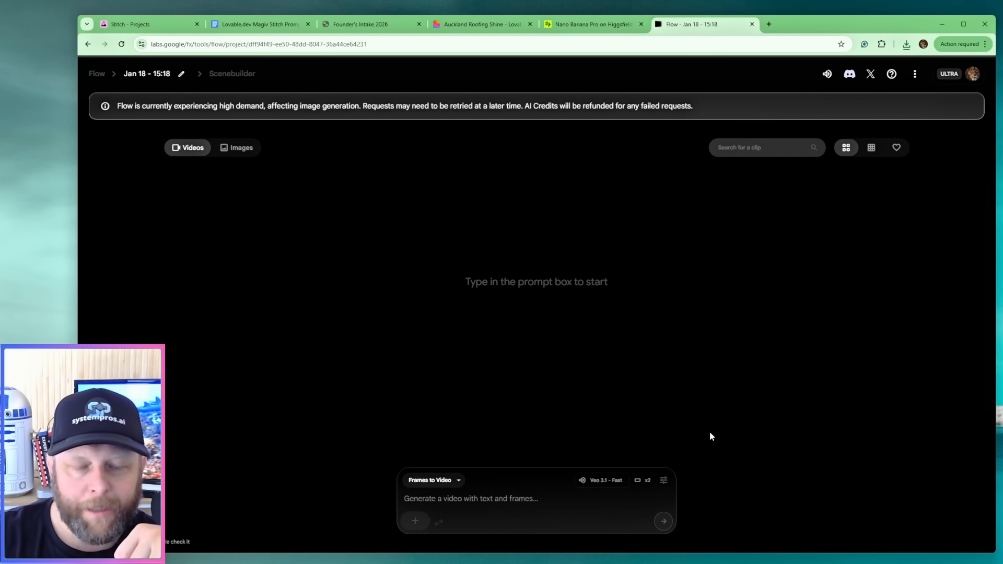
Upload the intact black-background house image from Downloads as the start frame and save it with the full landscape crop.
{"action": "left_click", "coordinate": [417, 521]}
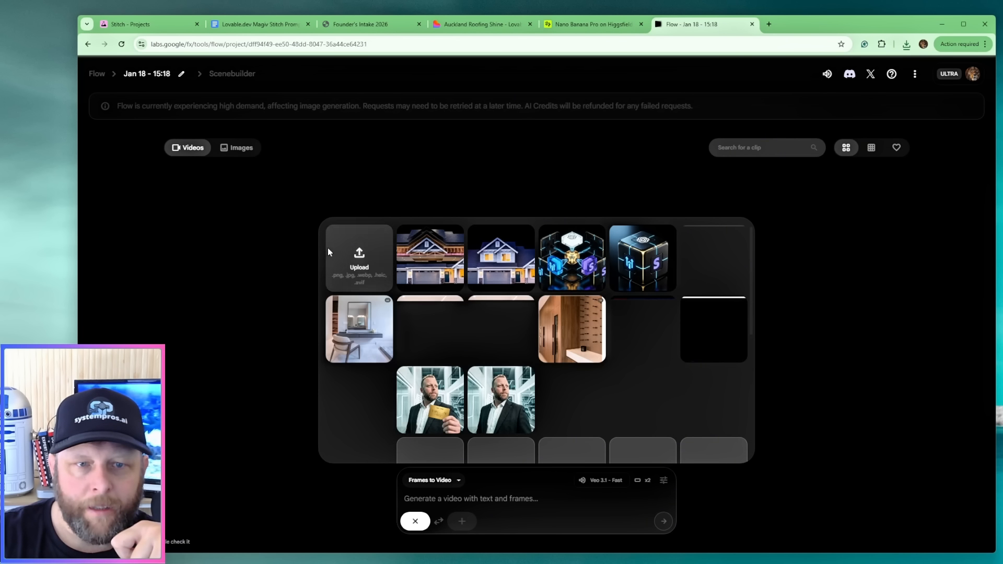
{"action": "left_click", "coordinate": [364, 246]}
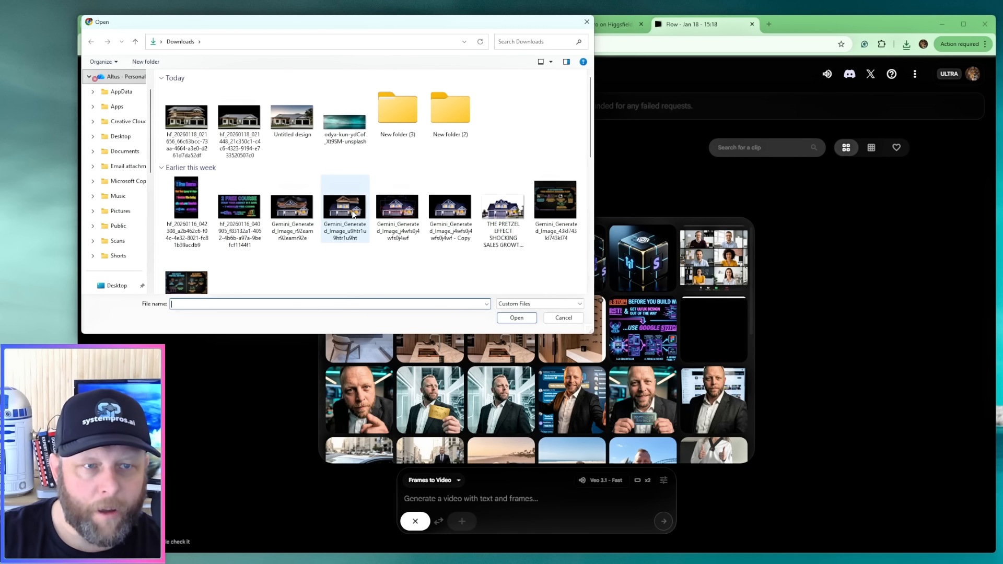
{"action": "left_click", "coordinate": [241, 126]}
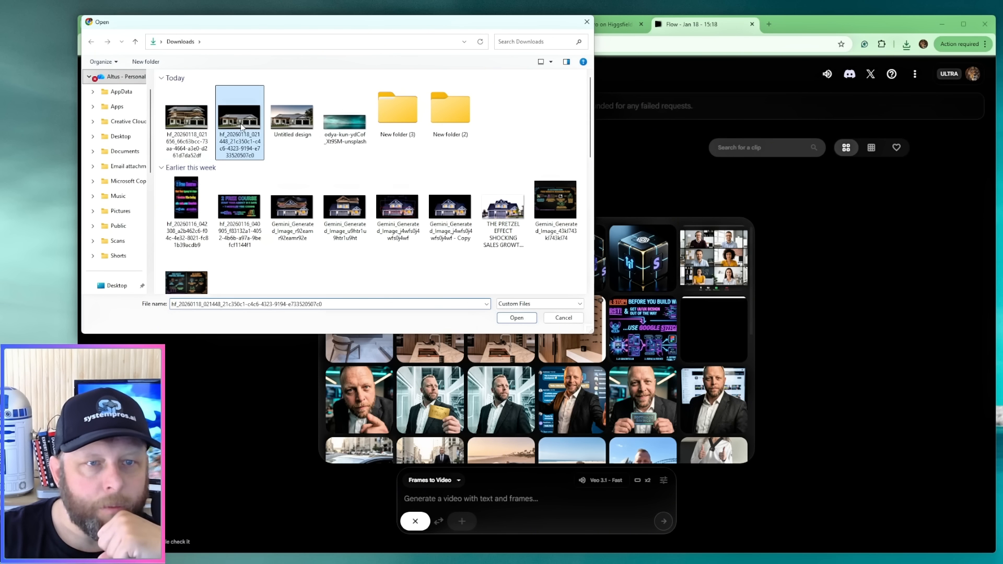
{"action": "left_click", "coordinate": [523, 320]}
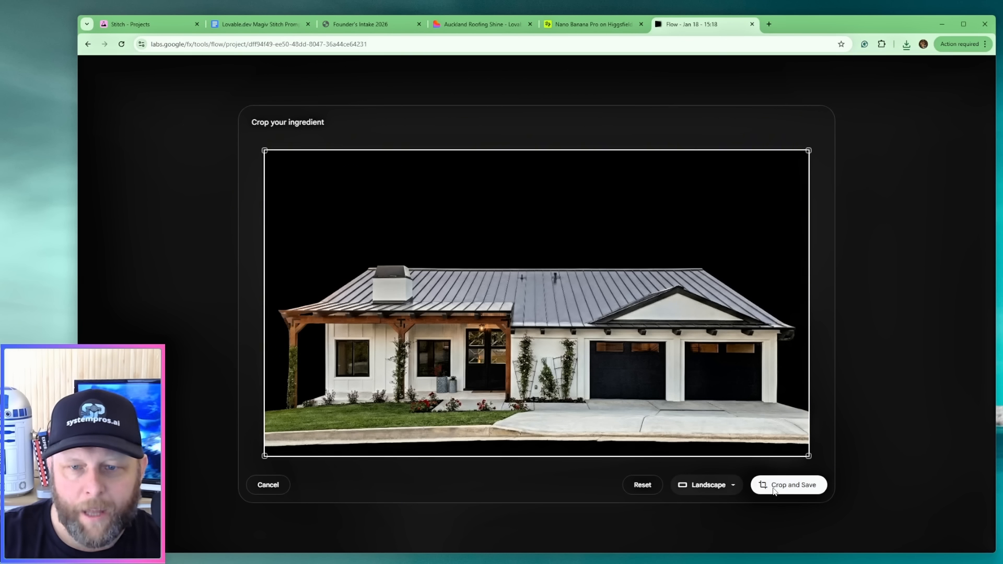
{"action": "left_click", "coordinate": [774, 488]}
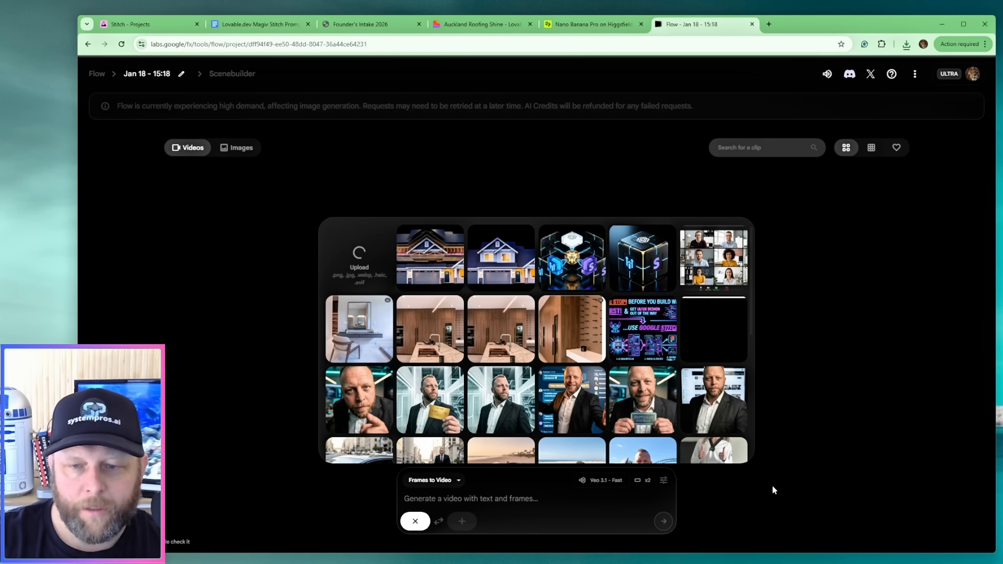
Upload the exploded-roof house image from Downloads as the end frame and save it with the full landscape crop.
{"action": "left_click", "coordinate": [462, 521]}
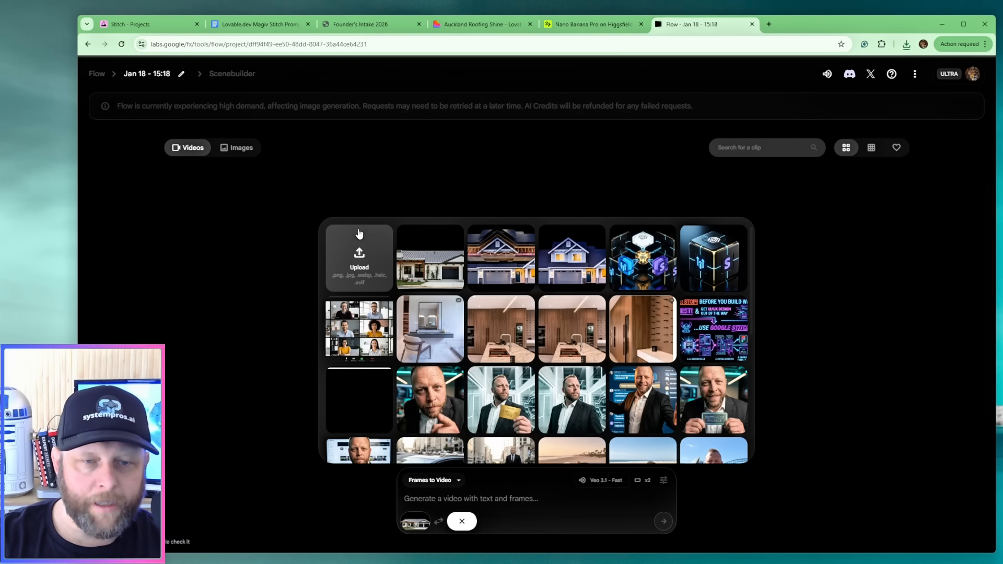
{"action": "left_click", "coordinate": [360, 245]}
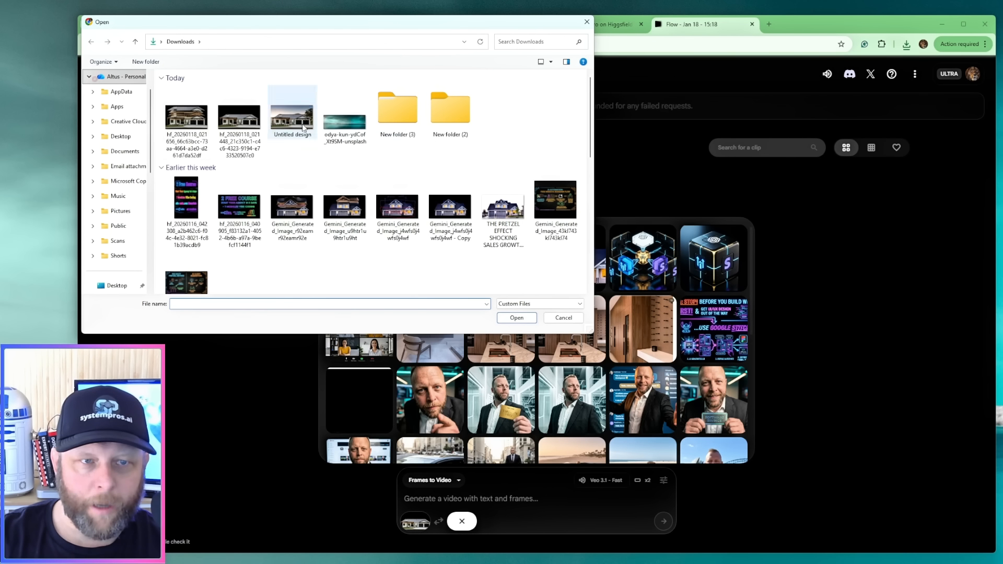
{"action": "double_click", "coordinate": [180, 121]}
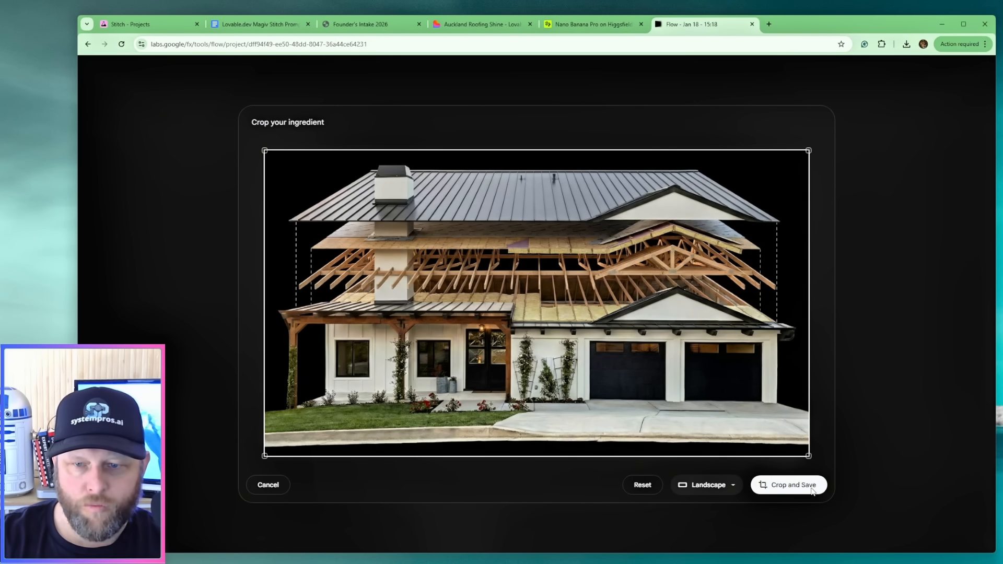
{"action": "left_click", "coordinate": [795, 485]}
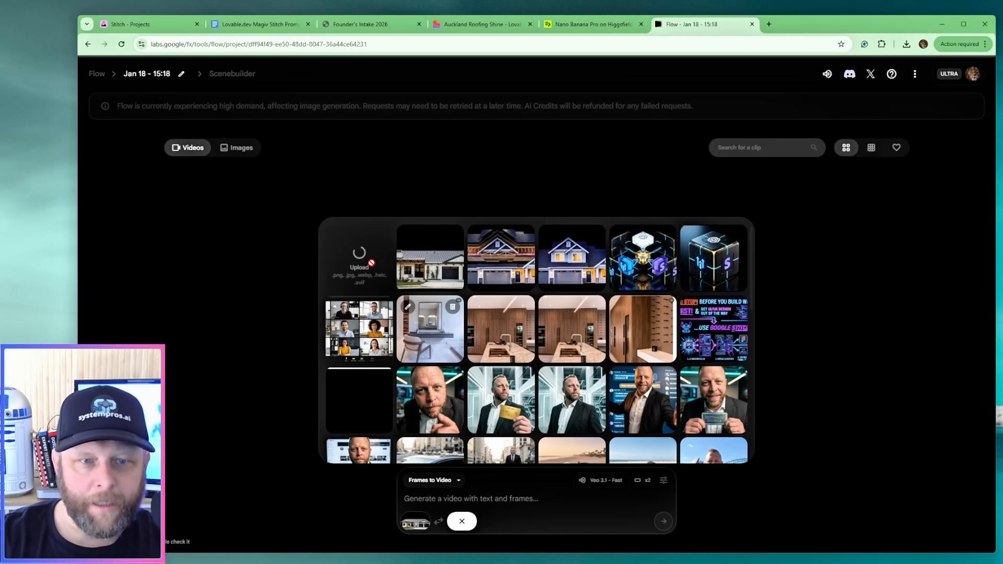
After rechecking the exploded-roof image in Higgsfield, prompt Flow to slowly pull the roof apart in an animated advertising style showing its layers, and generate.
{"action": "left_click", "coordinate": [594, 28]}
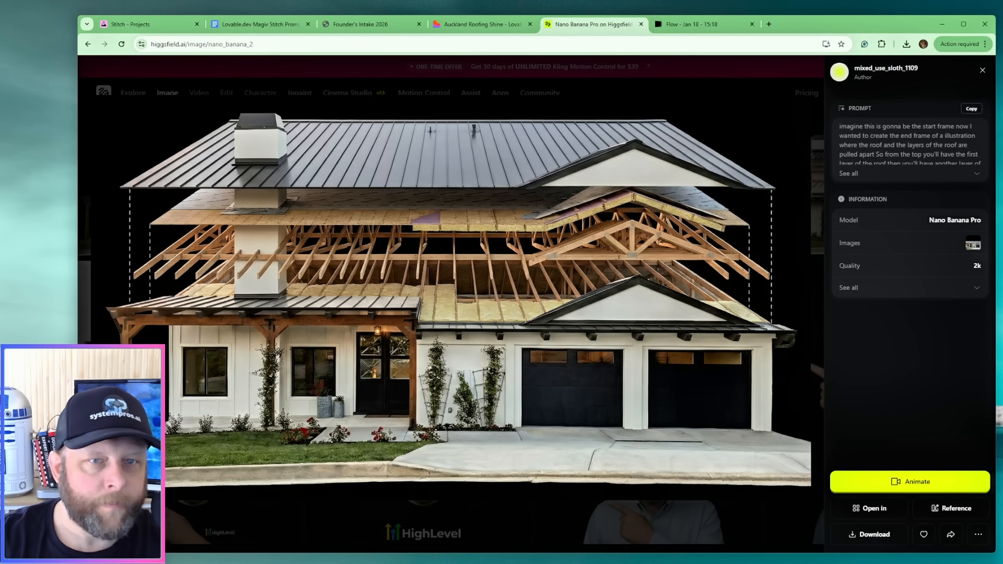
{"action": "left_click", "coordinate": [690, 23]}
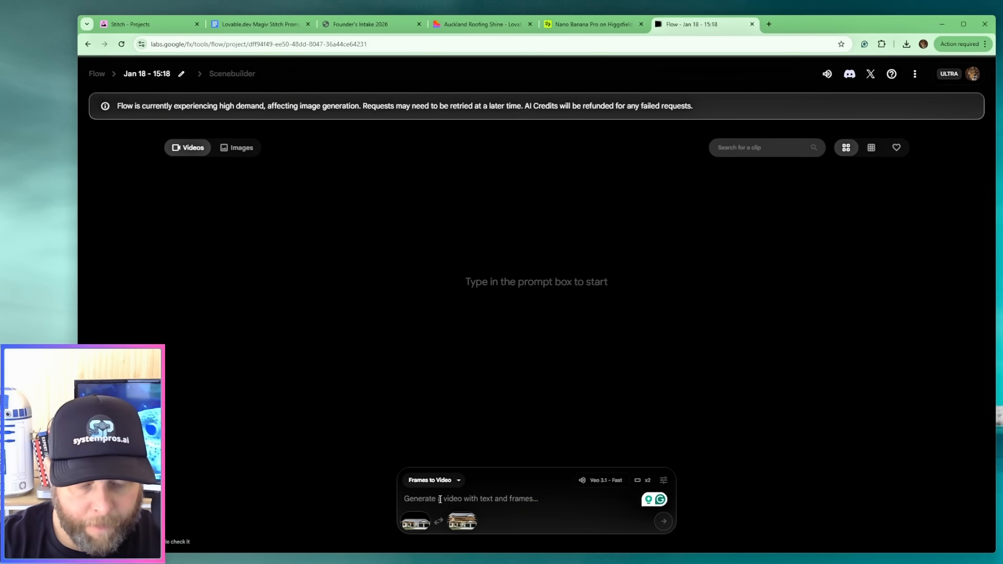
{"action": "key", "text": "super+h"}
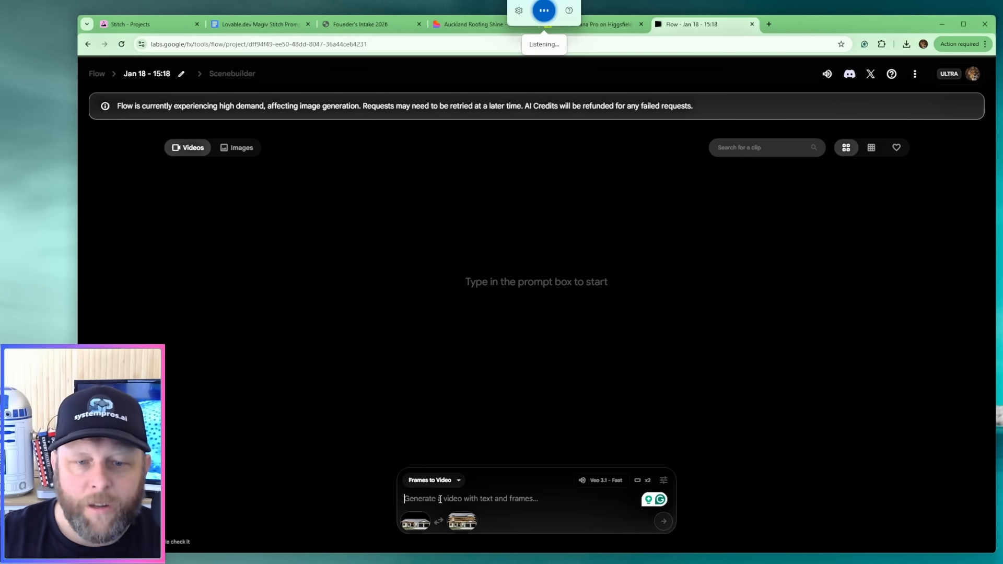
{"action": "type", "text": "our first frame is that of a house"}
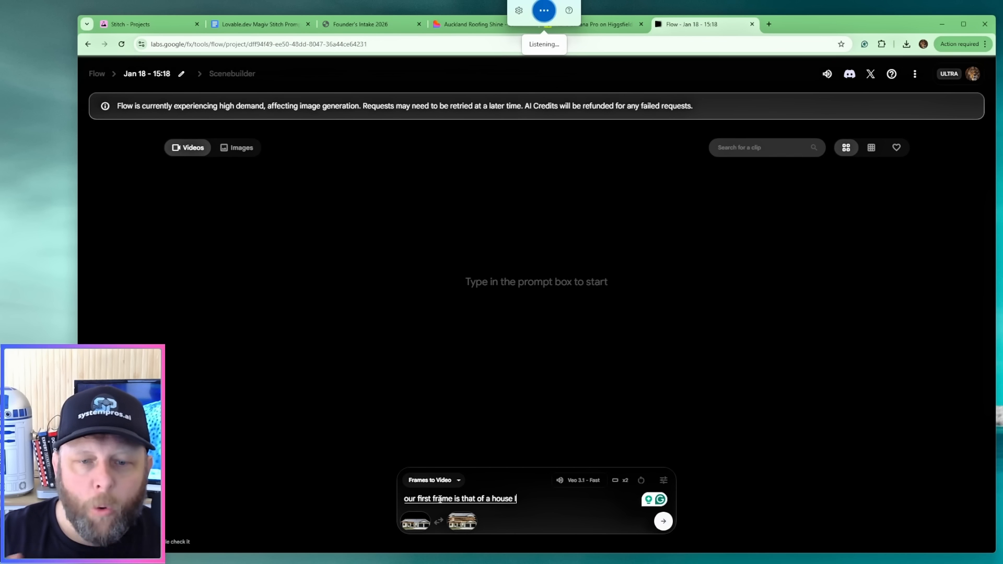
{"action": "type", "text": " I want you to slowly pull the roof apart"}
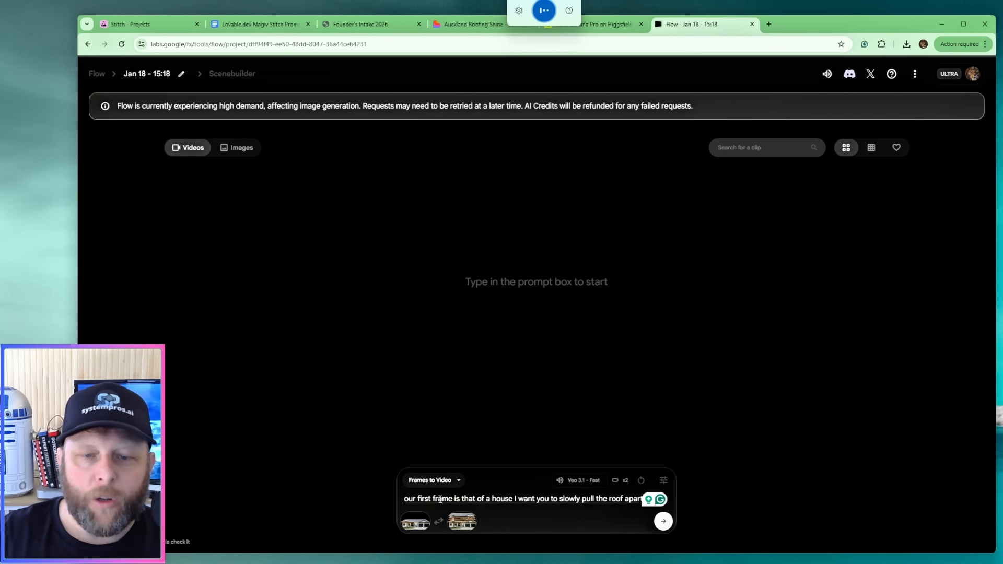
{"action": "type", "text": " and"}
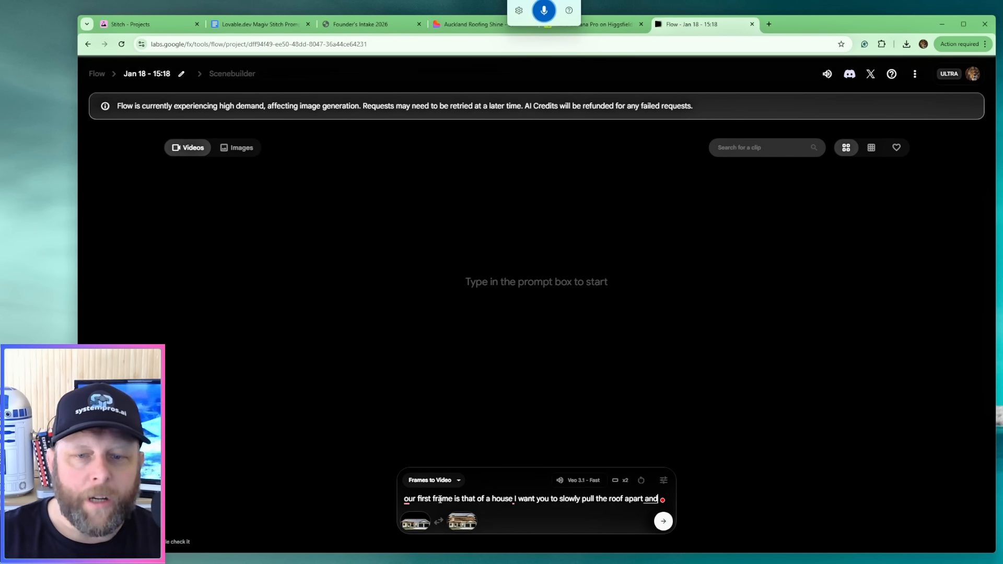
{"action": "type", "text": " a good animated style for"}
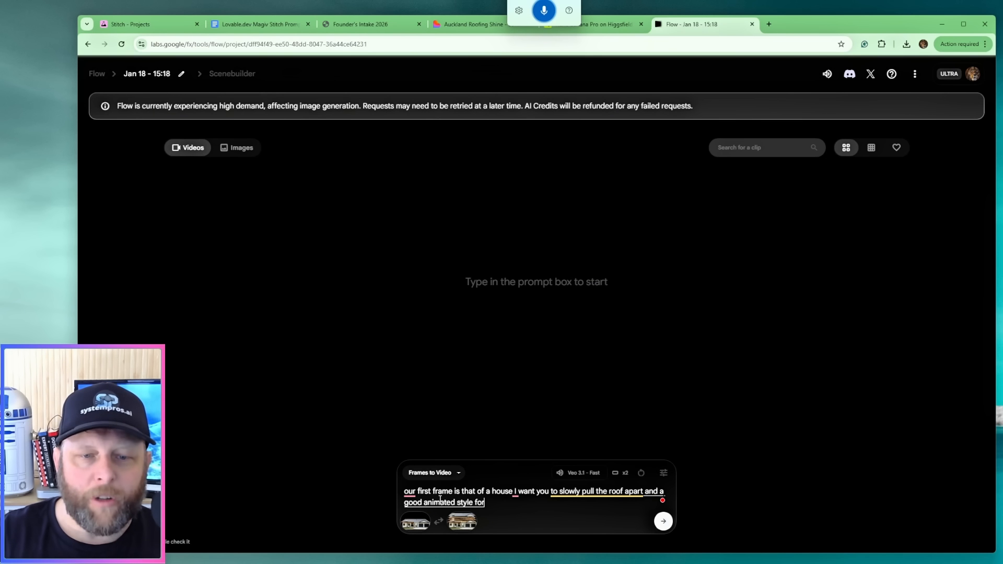
{"action": "type", "text": " an advertising to show the different layers of the roof up to the end"}
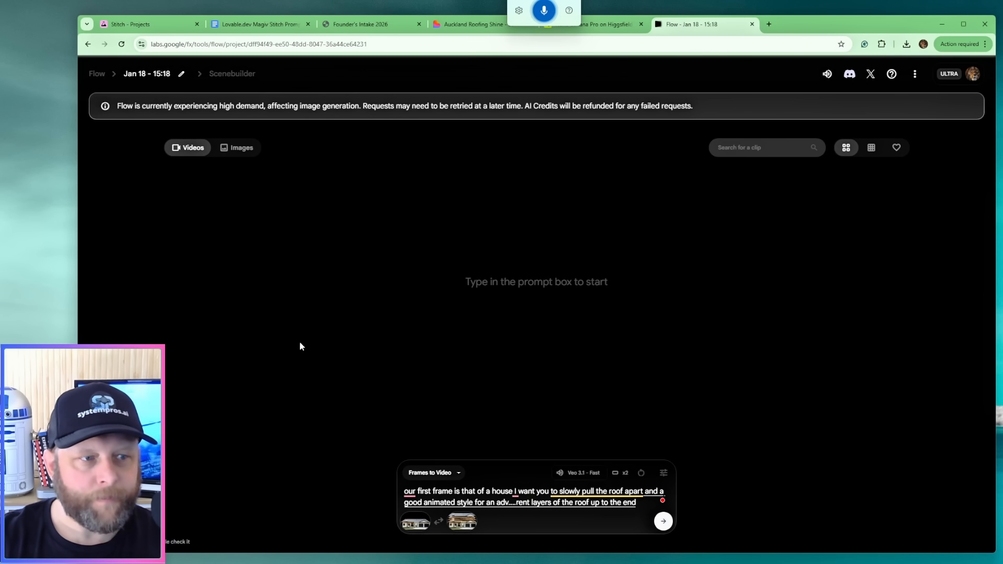
{"action": "type", "text": " section"}
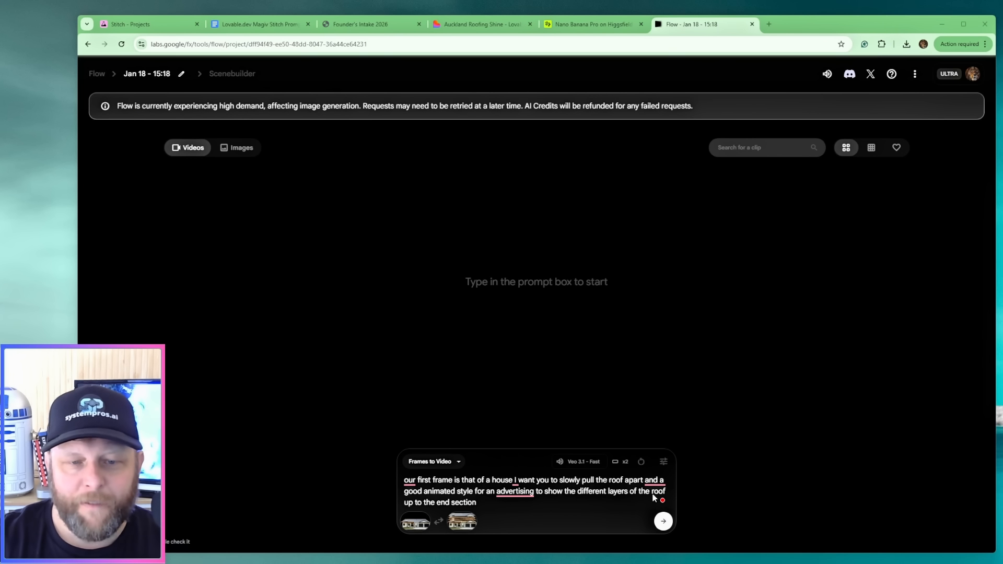
{"action": "left_click", "coordinate": [663, 522]}
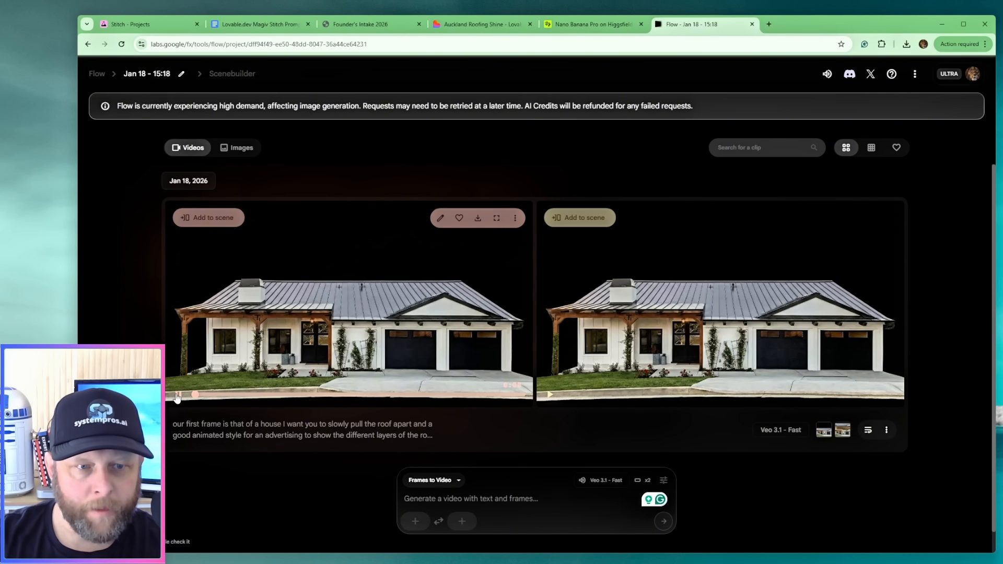
Play both generated house clips and compare how the roof layers separate.
{"action": "left_click", "coordinate": [176, 398]}
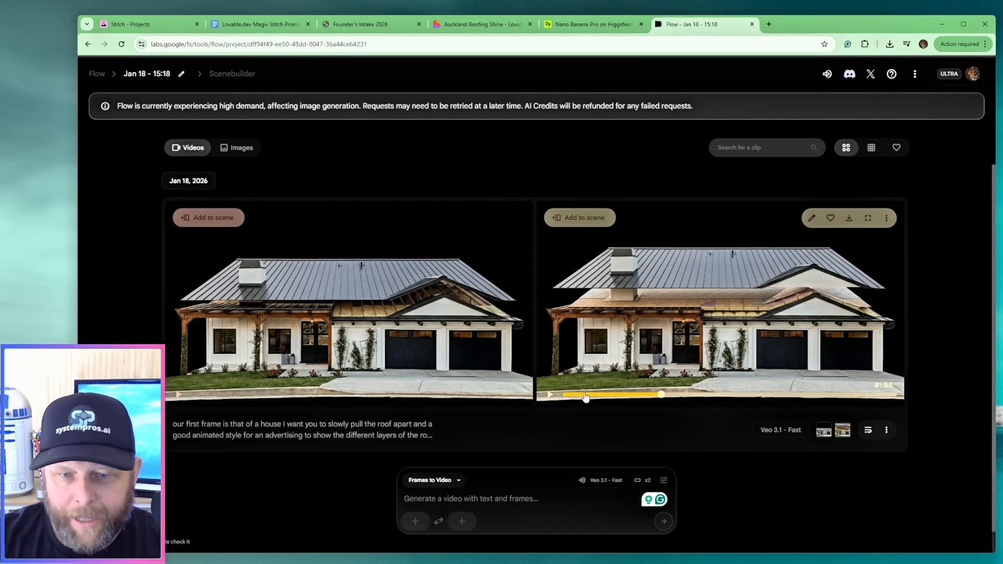
{"action": "left_click", "coordinate": [569, 396]}
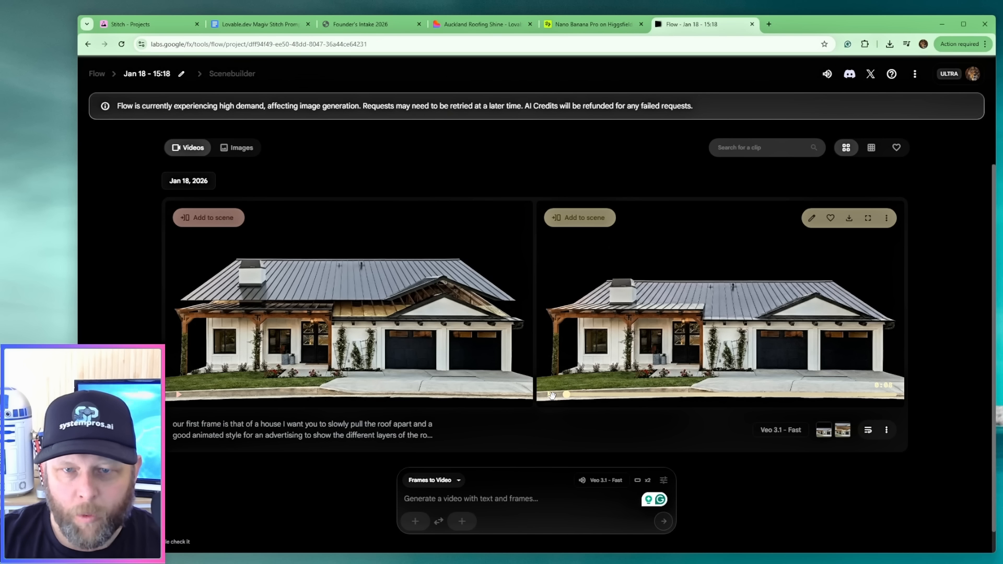
{"action": "left_click", "coordinate": [550, 397]}
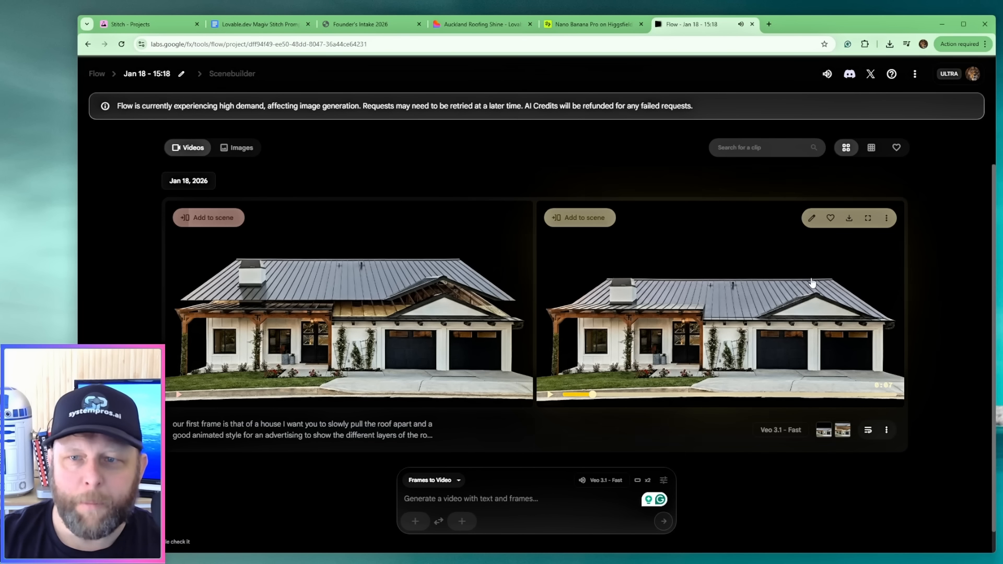
Download the second generated clip in its original 720p size.
{"action": "left_click", "coordinate": [850, 219]}
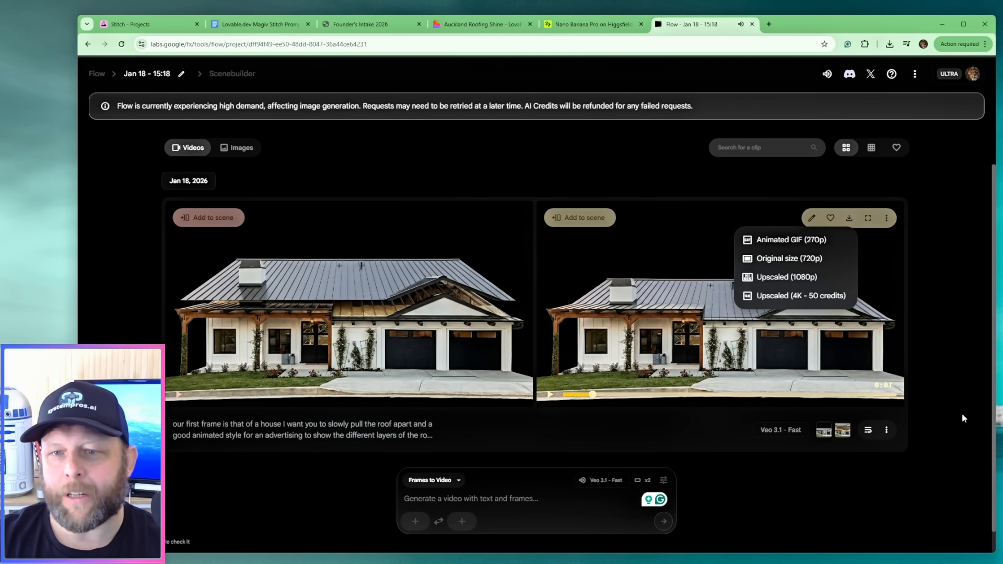
{"action": "left_click", "coordinate": [850, 220]}
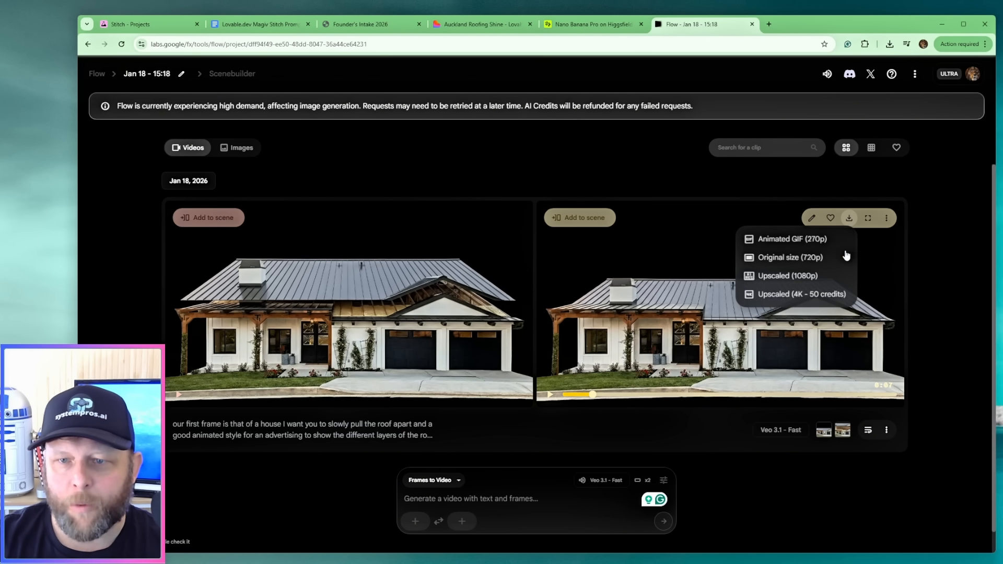
{"action": "left_click", "coordinate": [788, 259]}
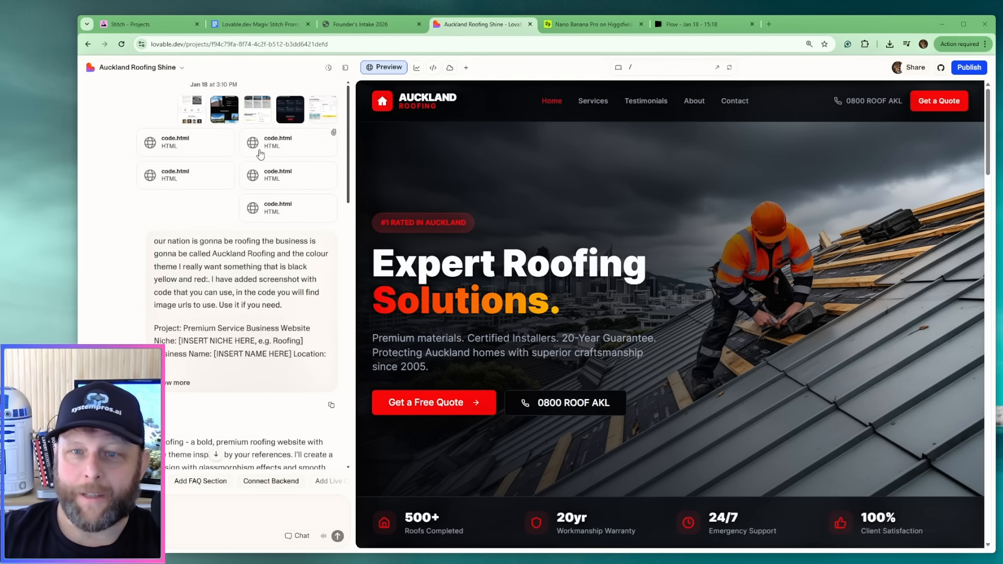
In Lovable, open the Auckland Roofing site preview in a new tab and read through the build log in the chat.
{"action": "left_click", "coordinate": [716, 69]}
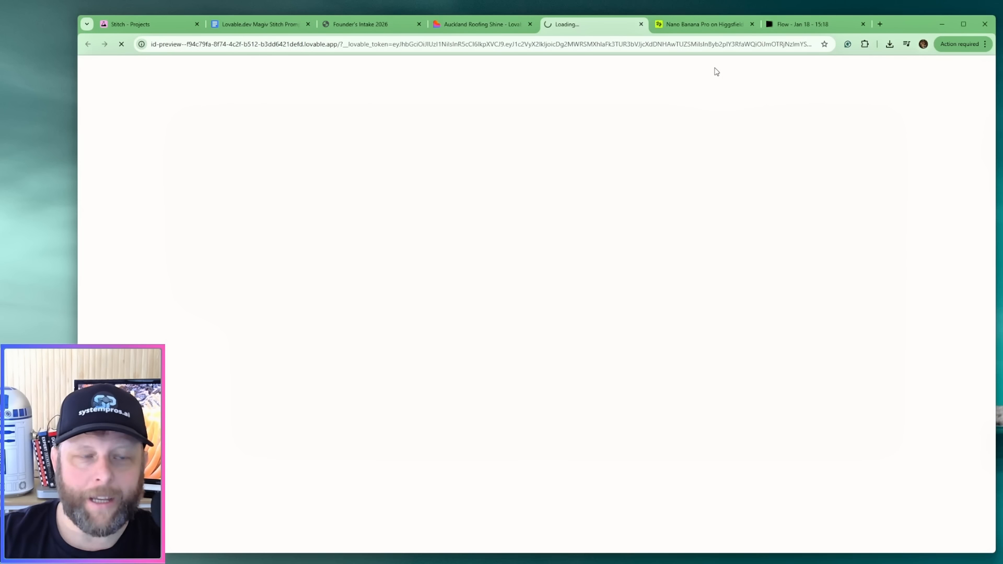
{"action": "left_click", "coordinate": [456, 23]}
{"action": "scroll", "coordinate": [216, 289], "scroll_direction": "down", "scroll_amount": 10}
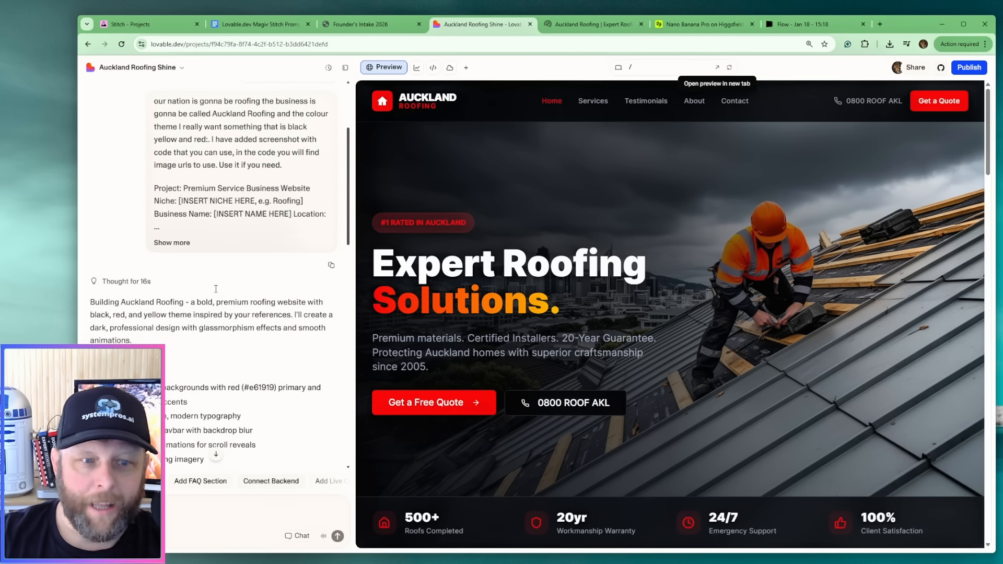
{"action": "scroll", "coordinate": [216, 291], "scroll_direction": "down", "scroll_amount": 5}
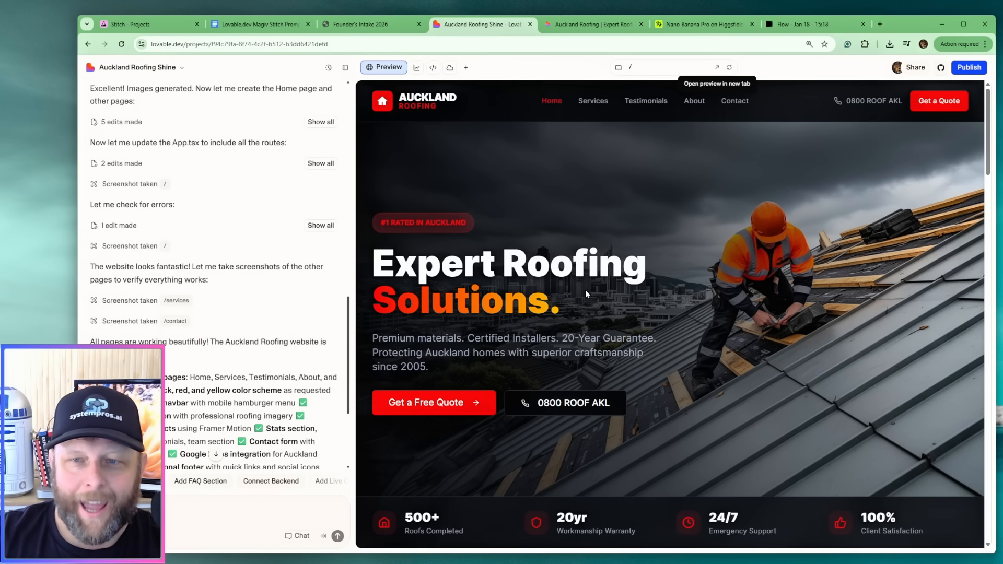
Examine the full-size home page of the preview from the hero through services, testimonials and service area to the footer.
{"action": "left_click", "coordinate": [576, 26]}
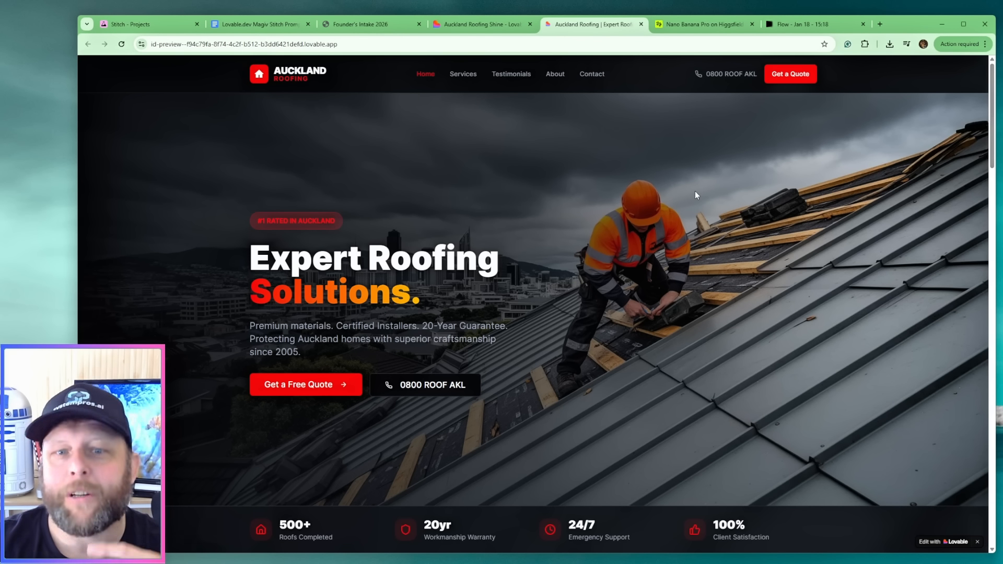
{"action": "scroll", "coordinate": [696, 197], "scroll_direction": "down", "scroll_amount": 3}
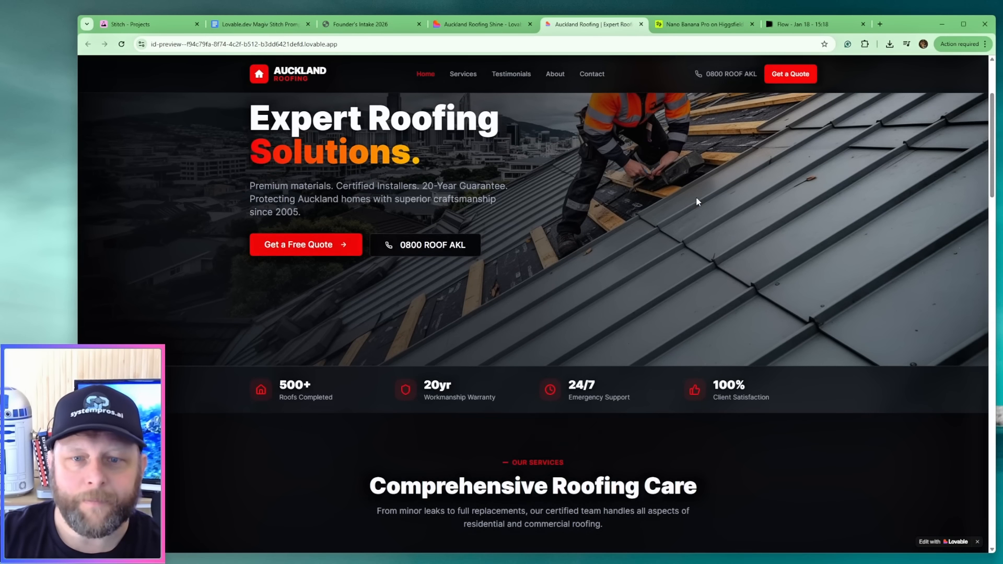
{"action": "scroll", "coordinate": [697, 201], "scroll_direction": "down", "scroll_amount": 2}
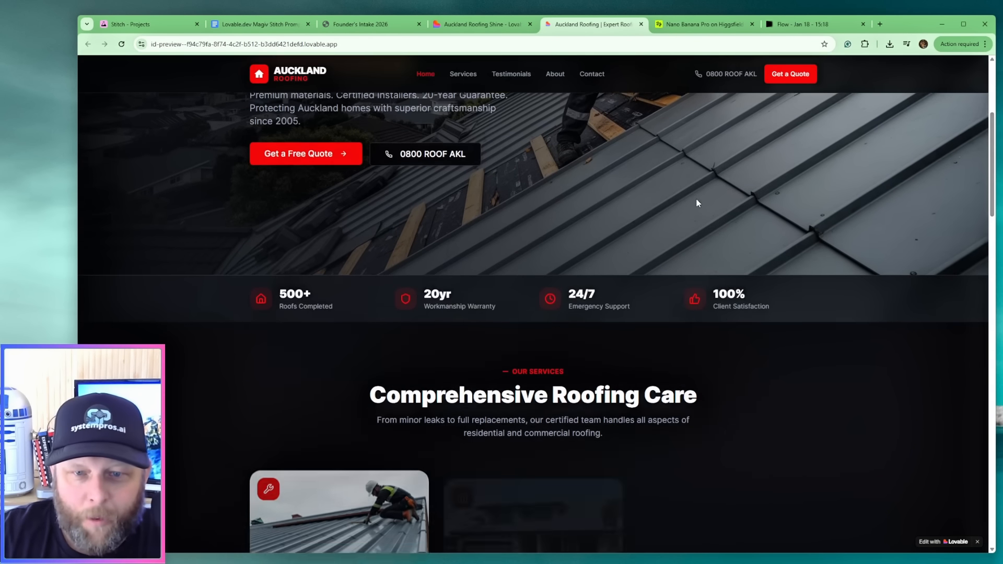
{"action": "scroll", "coordinate": [697, 201], "scroll_direction": "up", "scroll_amount": 4}
{"action": "scroll", "coordinate": [694, 205], "scroll_direction": "down", "scroll_amount": 5}
{"action": "scroll", "coordinate": [682, 306], "scroll_direction": "down", "scroll_amount": 2}
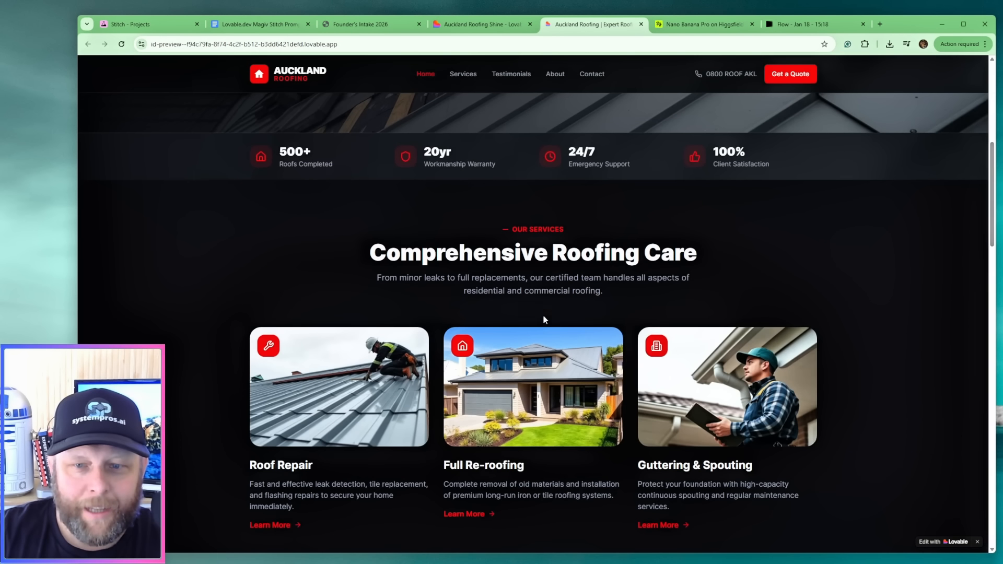
{"action": "scroll", "coordinate": [791, 323], "scroll_direction": "down", "scroll_amount": 1}
{"action": "scroll", "coordinate": [790, 323], "scroll_direction": "down", "scroll_amount": 14}
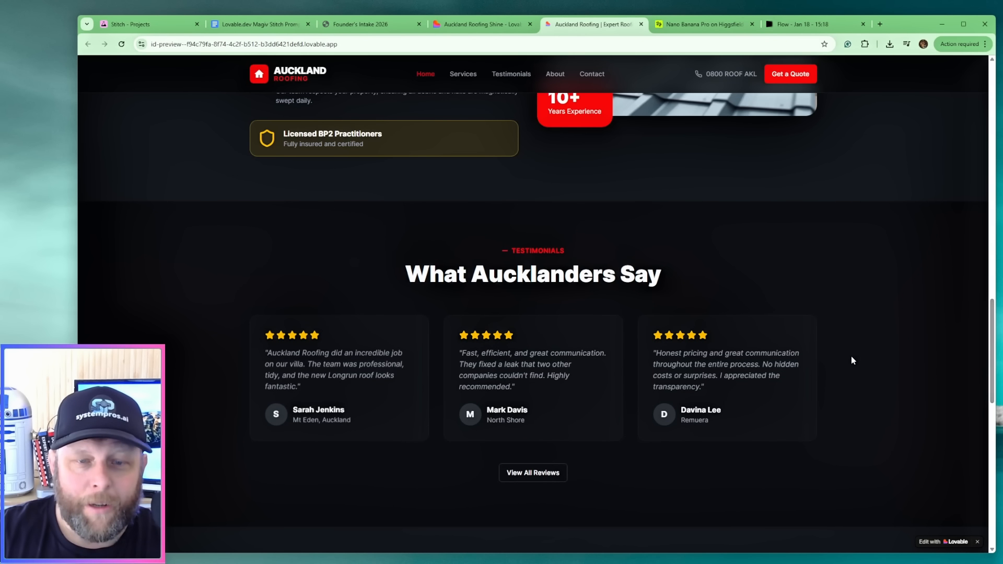
{"action": "scroll", "coordinate": [851, 360], "scroll_direction": "down", "scroll_amount": 4}
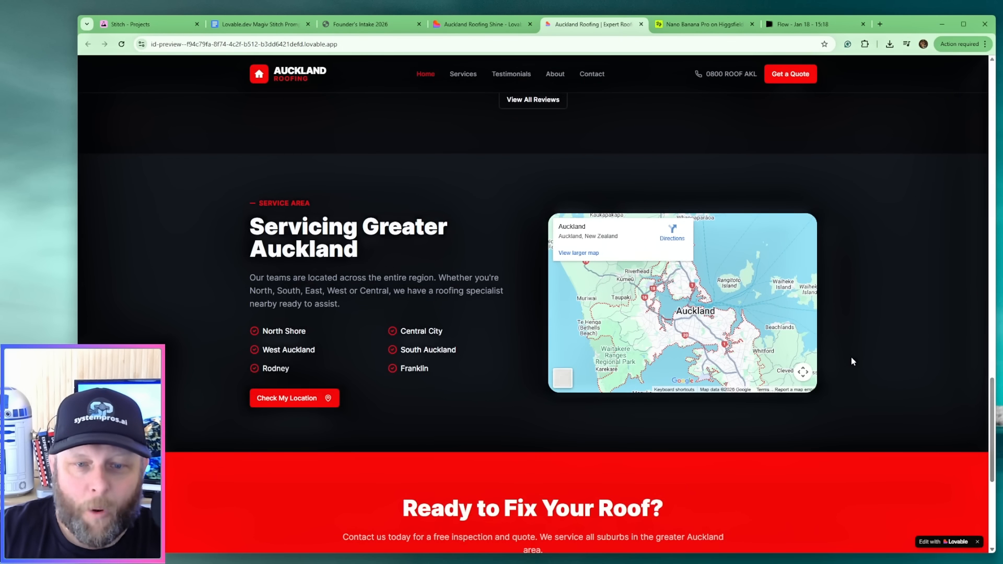
{"action": "scroll", "coordinate": [846, 397], "scroll_direction": "down", "scroll_amount": 7}
{"action": "scroll", "coordinate": [638, 439], "scroll_direction": "up", "scroll_amount": 6}
{"action": "scroll", "coordinate": [637, 441], "scroll_direction": "up", "scroll_amount": 15}
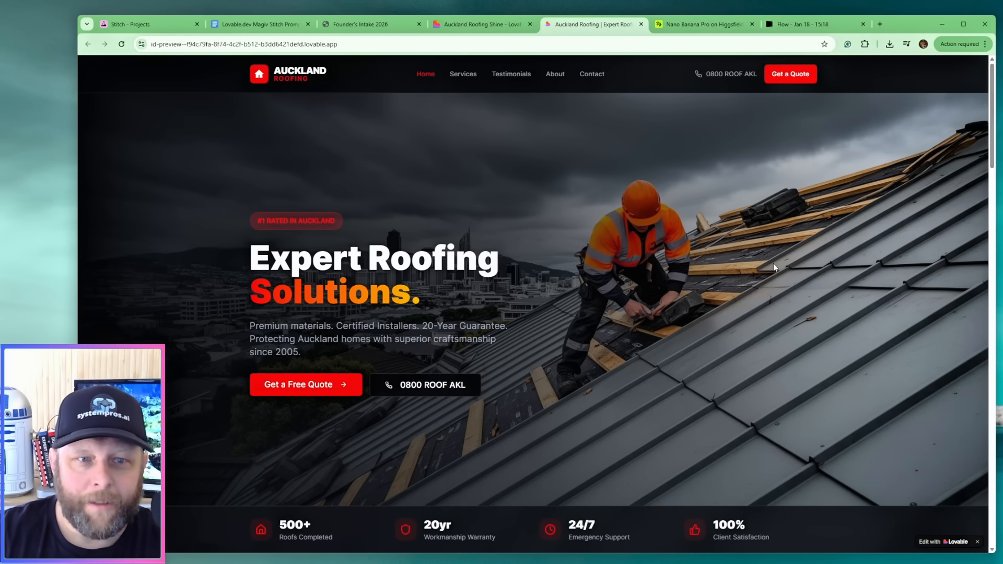
Open the site's Services page and review its service cards and work process section.
{"action": "left_click", "coordinate": [469, 76]}
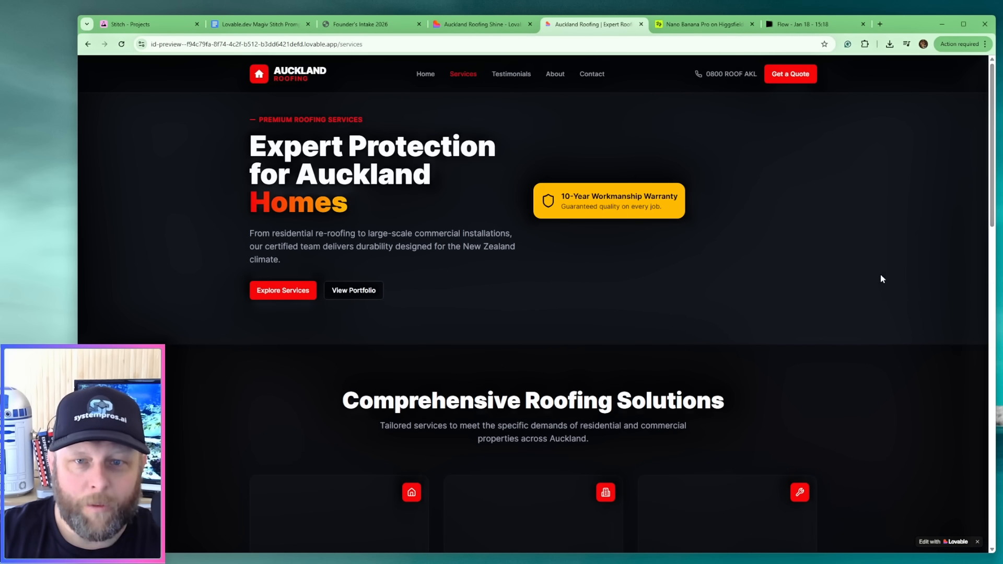
{"action": "scroll", "coordinate": [416, 233], "scroll_direction": "down", "scroll_amount": 4}
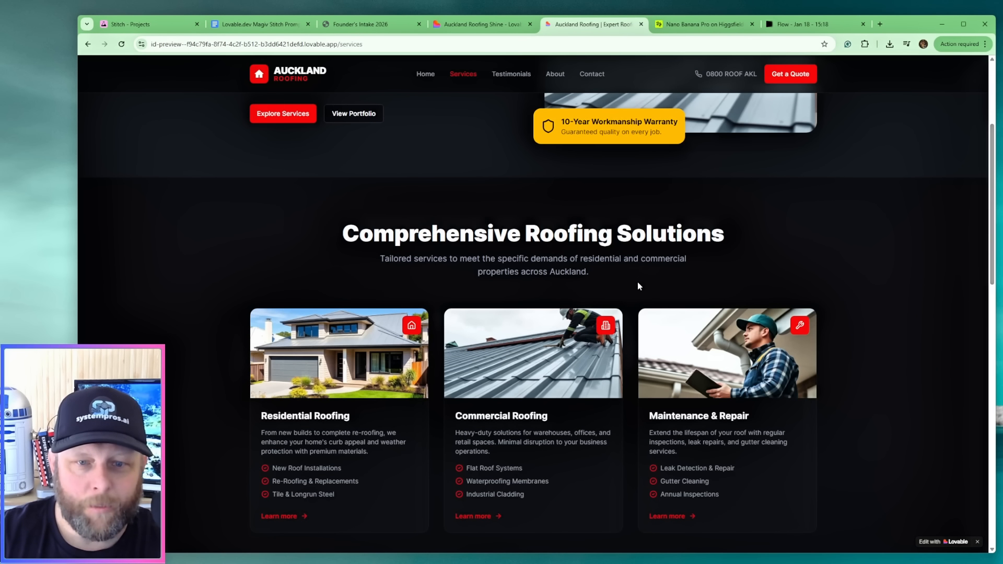
{"action": "scroll", "coordinate": [637, 282], "scroll_direction": "down", "scroll_amount": 4}
{"action": "scroll", "coordinate": [673, 399], "scroll_direction": "down", "scroll_amount": 6}
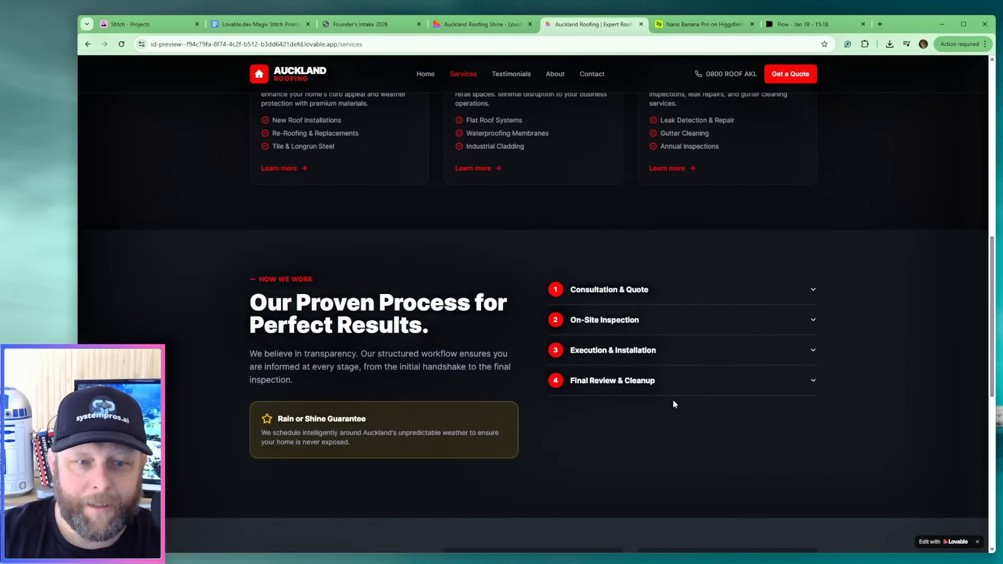
{"action": "scroll", "coordinate": [731, 368], "scroll_direction": "up", "scroll_amount": 10}
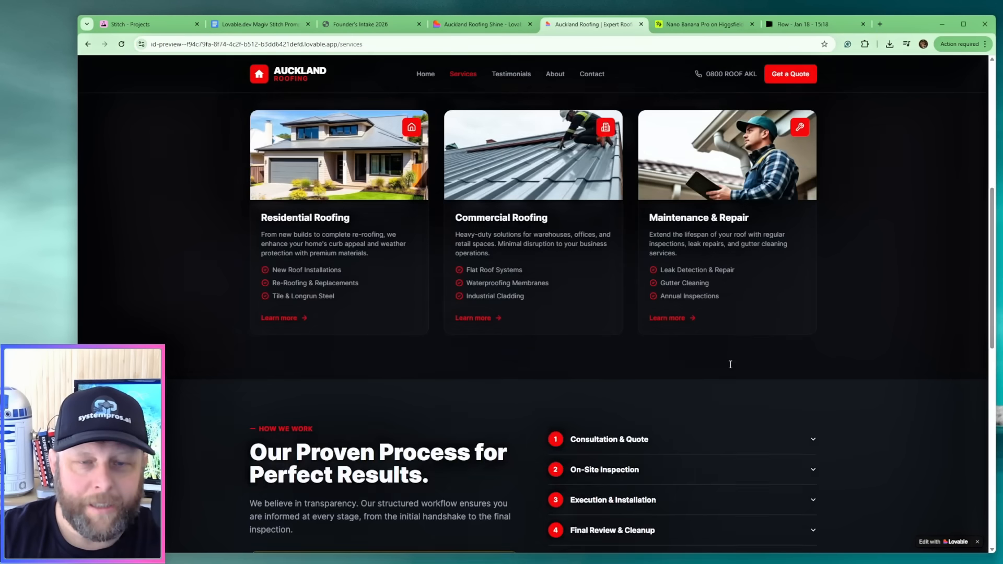
Review the Testimonials page down to its footer, and open the Contact page with its booking form.
{"action": "left_click", "coordinate": [515, 74]}
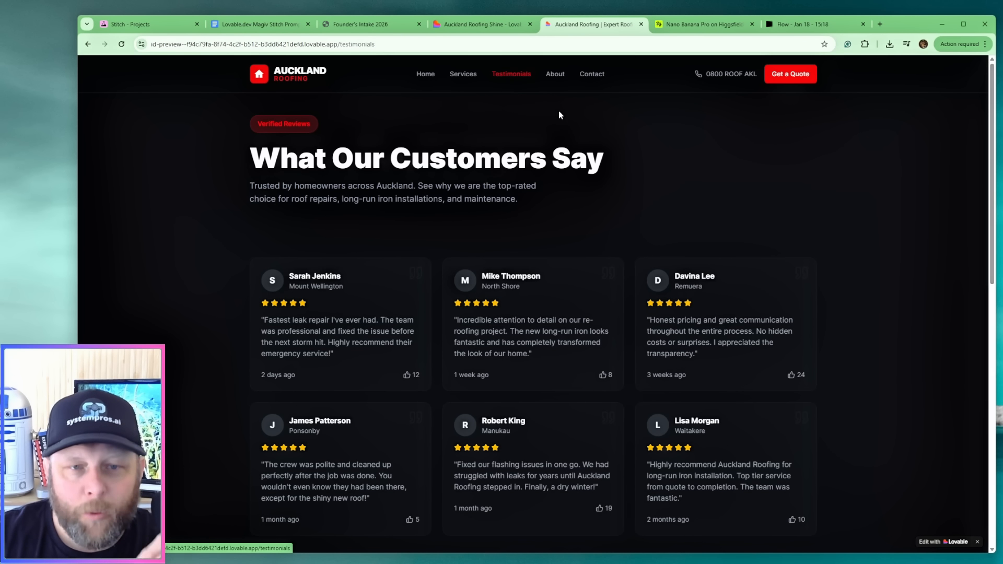
{"action": "scroll", "coordinate": [738, 176], "scroll_direction": "down", "scroll_amount": 6}
{"action": "scroll", "coordinate": [773, 330], "scroll_direction": "down", "scroll_amount": 4}
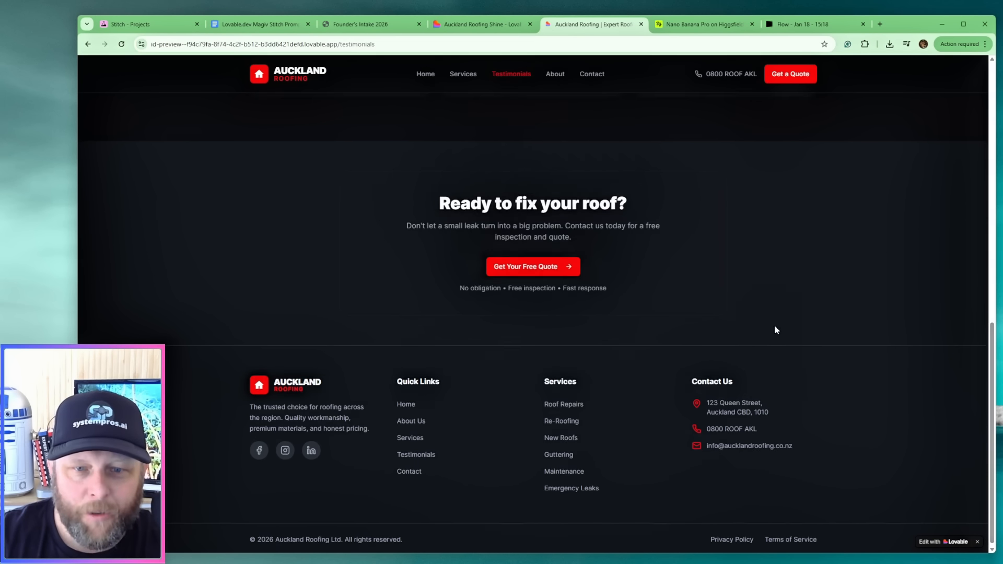
{"action": "scroll", "coordinate": [770, 347], "scroll_direction": "up", "scroll_amount": 10}
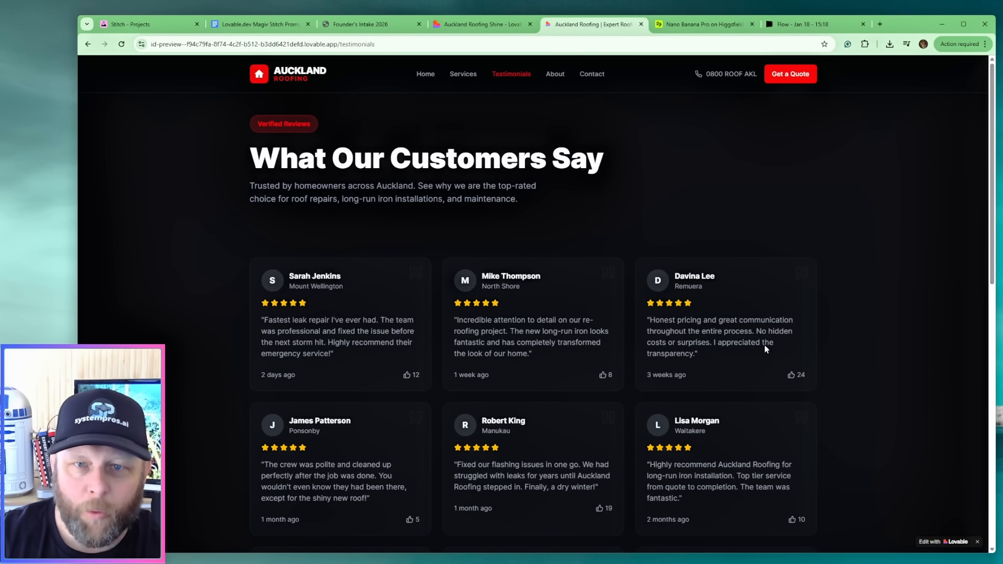
{"action": "left_click", "coordinate": [585, 74]}
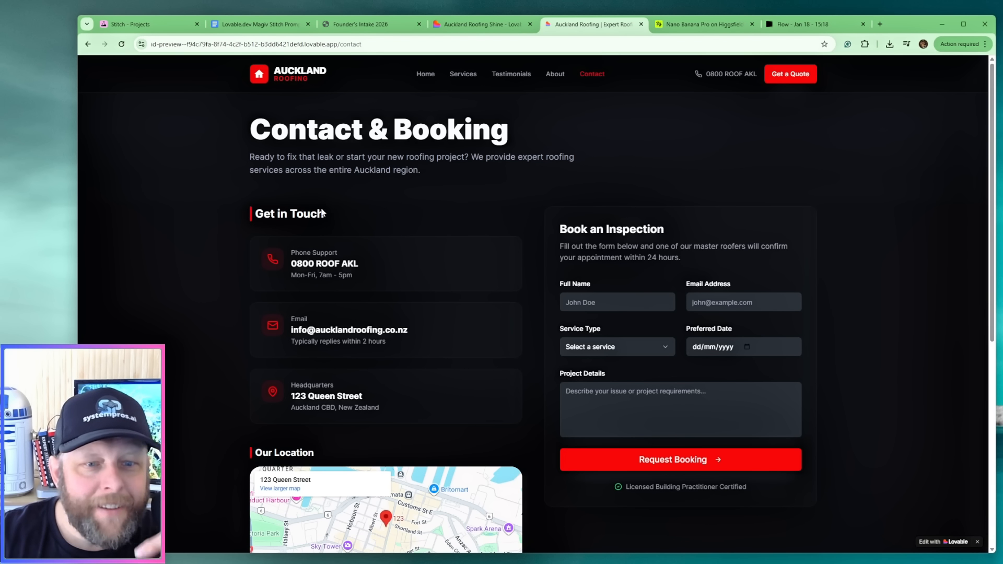
Compare the Contact & Booking design in Stitch with the Contact page of the Lovable site preview, including its location map.
{"action": "left_click", "coordinate": [130, 24]}
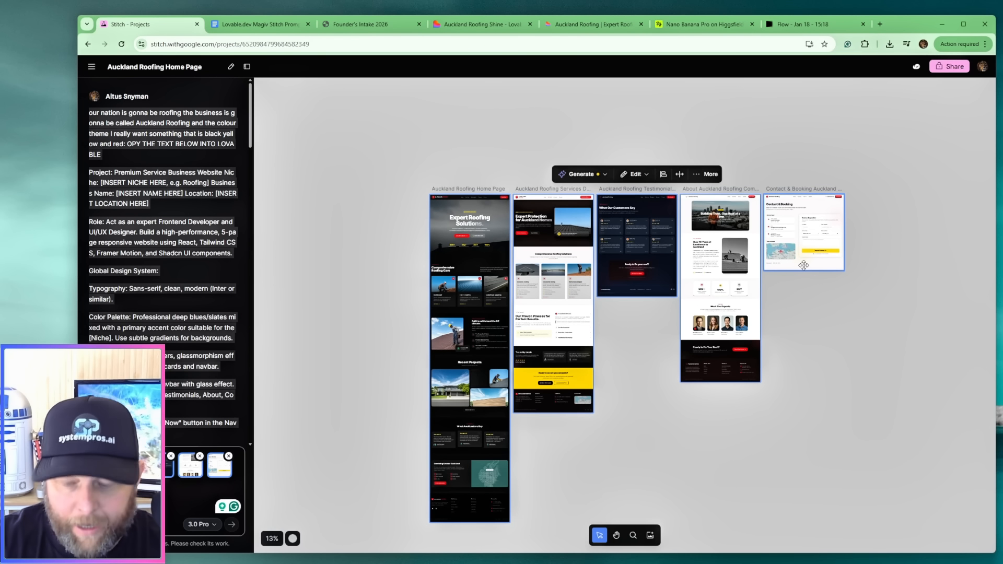
{"action": "scroll", "coordinate": [804, 266], "scroll_direction": "up", "scroll_amount": 5}
{"action": "key", "text": "space"}
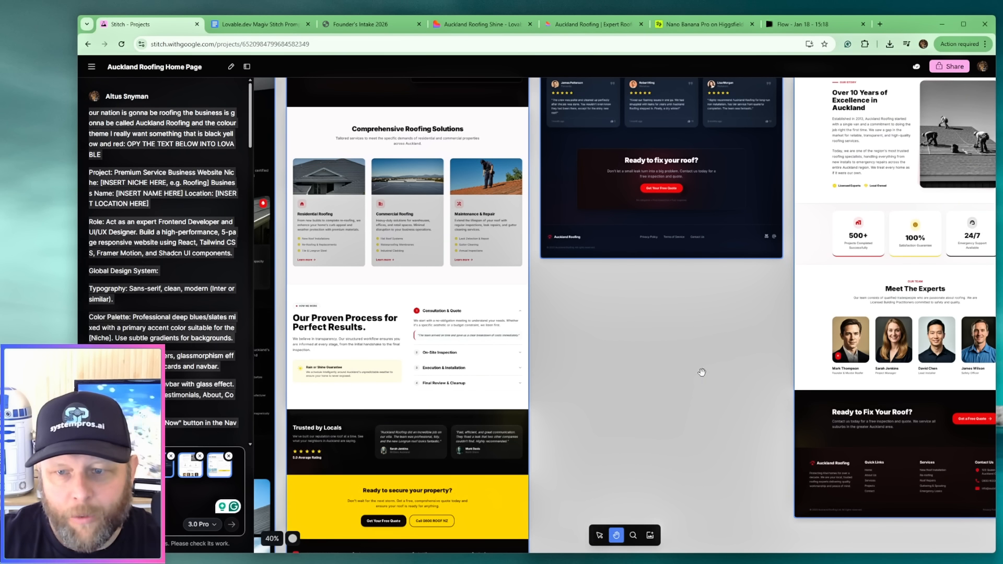
{"action": "scroll", "coordinate": [702, 372], "scroll_direction": "right", "scroll_amount": 8}
{"action": "scroll", "coordinate": [721, 335], "scroll_direction": "up", "scroll_amount": 5}
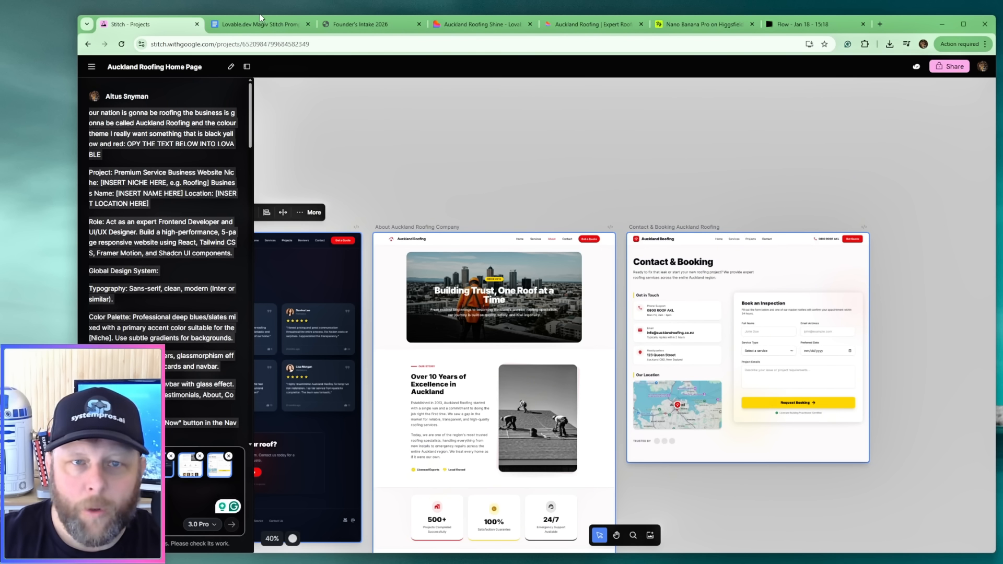
{"action": "left_click", "coordinate": [479, 24]}
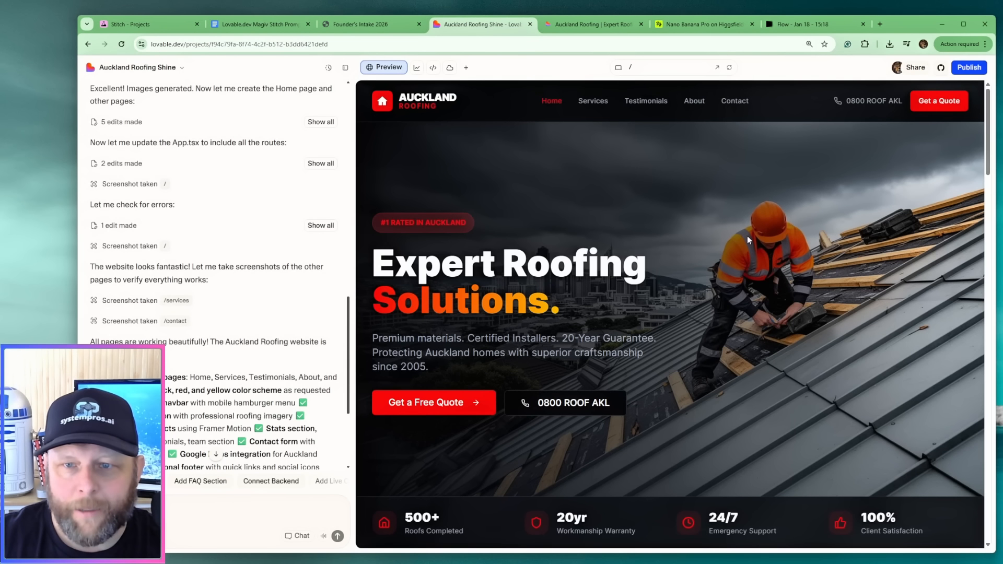
{"action": "left_click", "coordinate": [647, 24]}
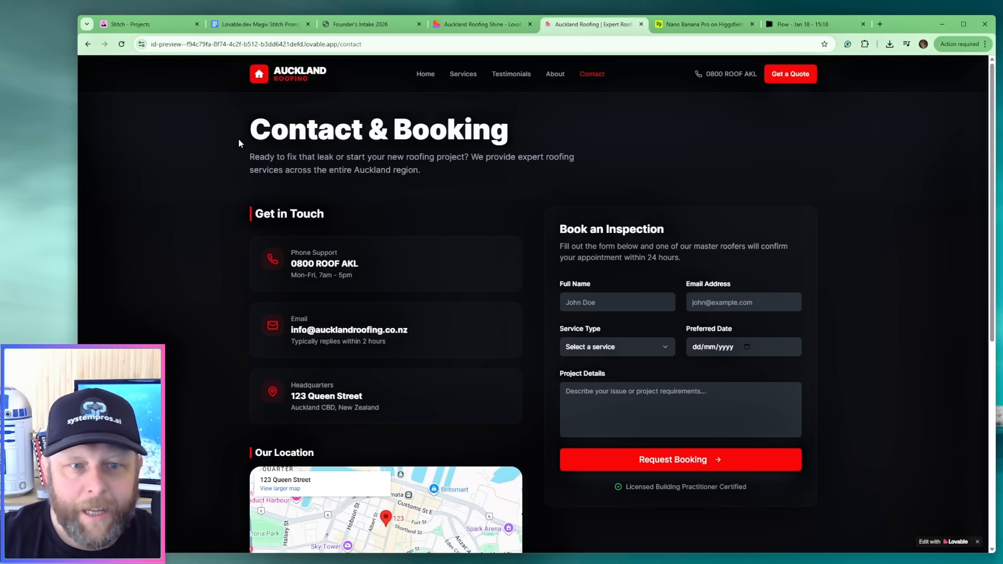
{"action": "scroll", "coordinate": [758, 453], "scroll_direction": "down", "scroll_amount": 6}
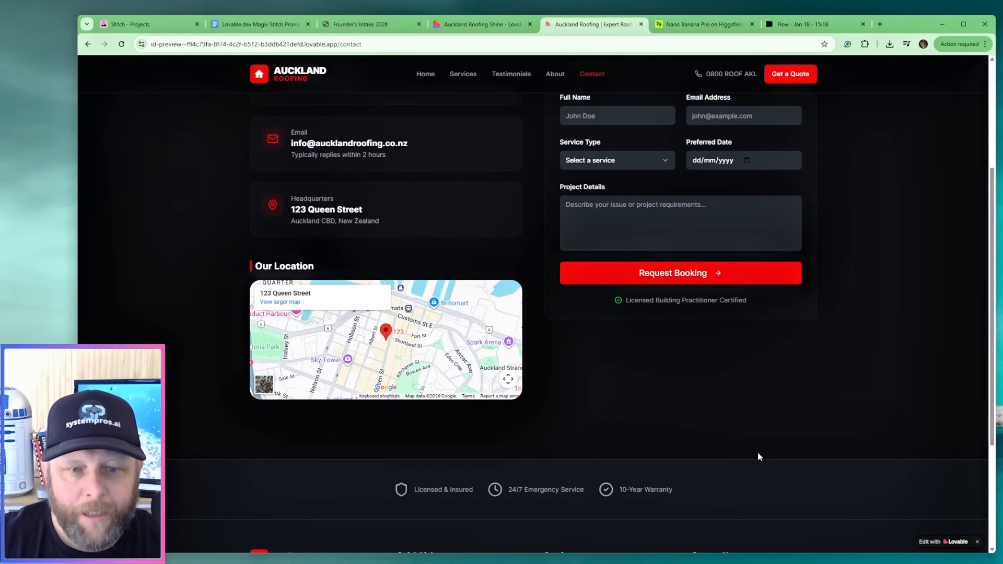
{"action": "scroll", "coordinate": [748, 458], "scroll_direction": "up", "scroll_amount": 6}
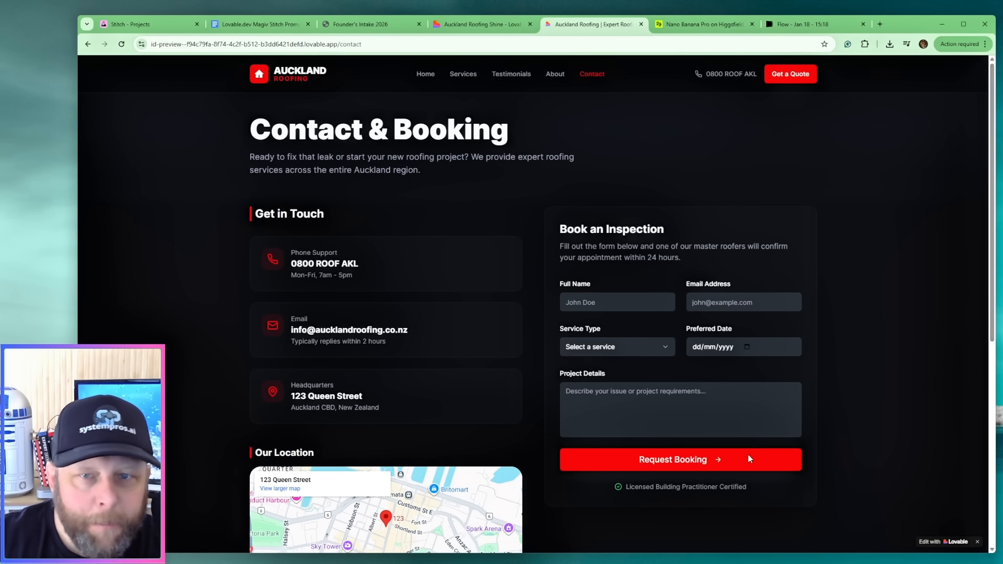
Open the preview site's About page and compare its story and statistics sections with the About design in Stitch.
{"action": "left_click", "coordinate": [555, 74]}
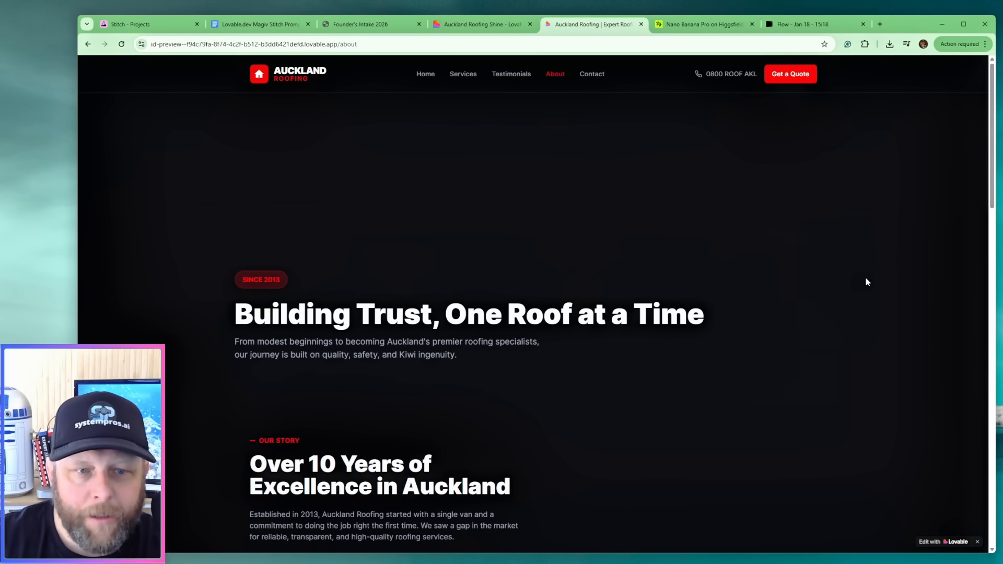
{"action": "scroll", "coordinate": [865, 282], "scroll_direction": "down", "scroll_amount": 5}
{"action": "scroll", "coordinate": [865, 283], "scroll_direction": "down", "scroll_amount": 4}
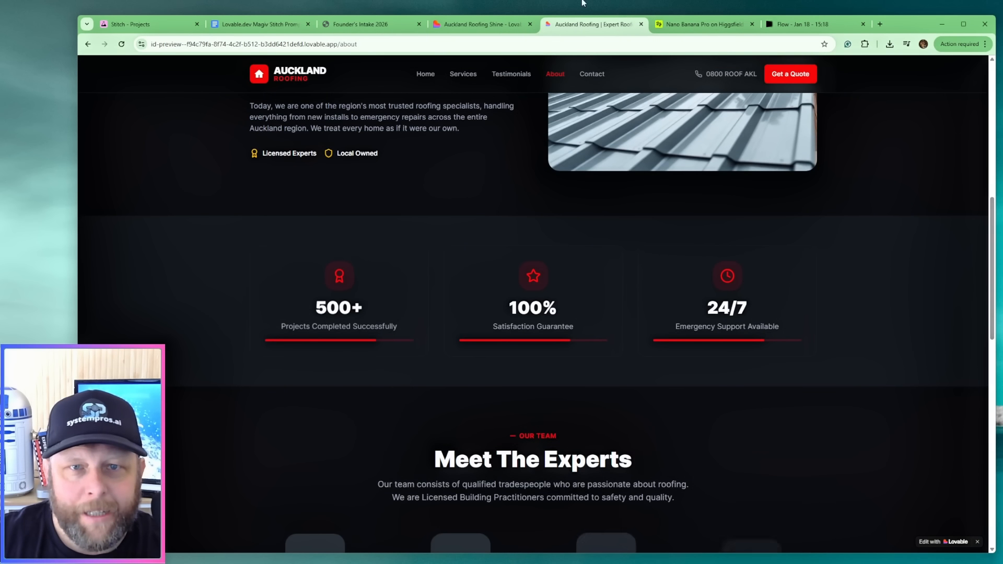
{"action": "left_click", "coordinate": [135, 24]}
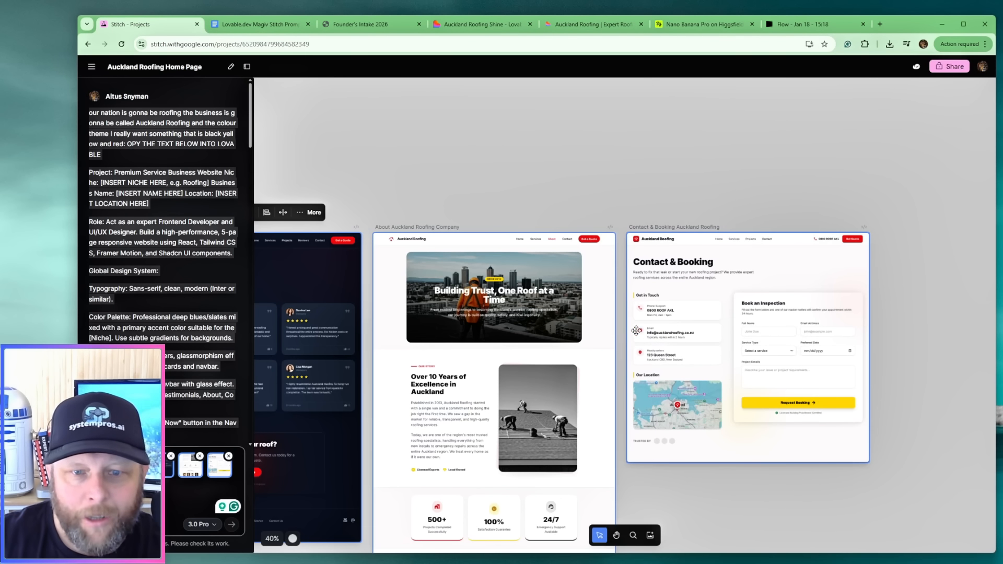
{"action": "scroll", "coordinate": [555, 356], "scroll_direction": "down", "scroll_amount": 1}
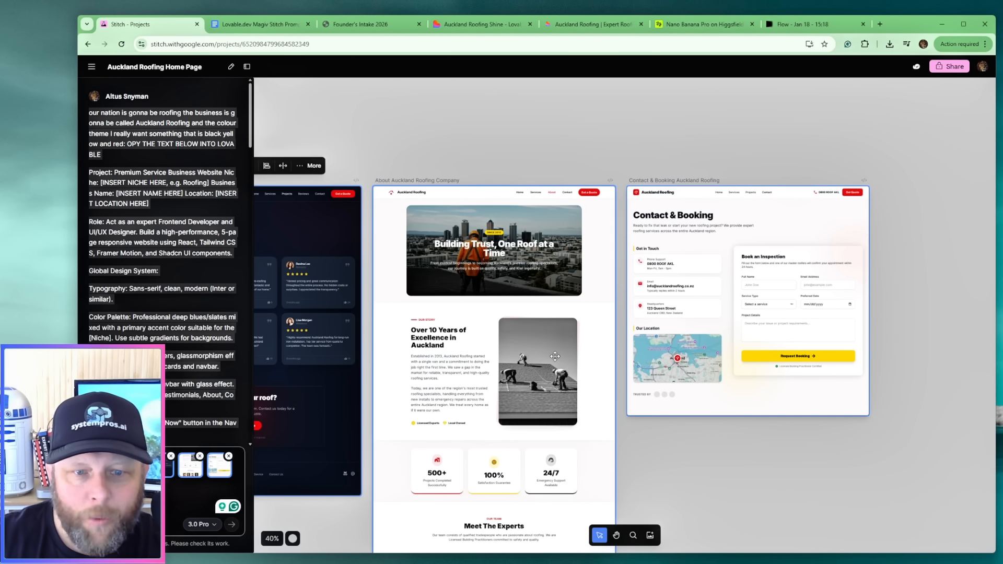
Return to the home page of the full-size site preview and examine its hero section.
{"action": "left_click", "coordinate": [699, 24]}
{"action": "left_click", "coordinate": [789, 24]}
{"action": "left_click", "coordinate": [463, 24]}
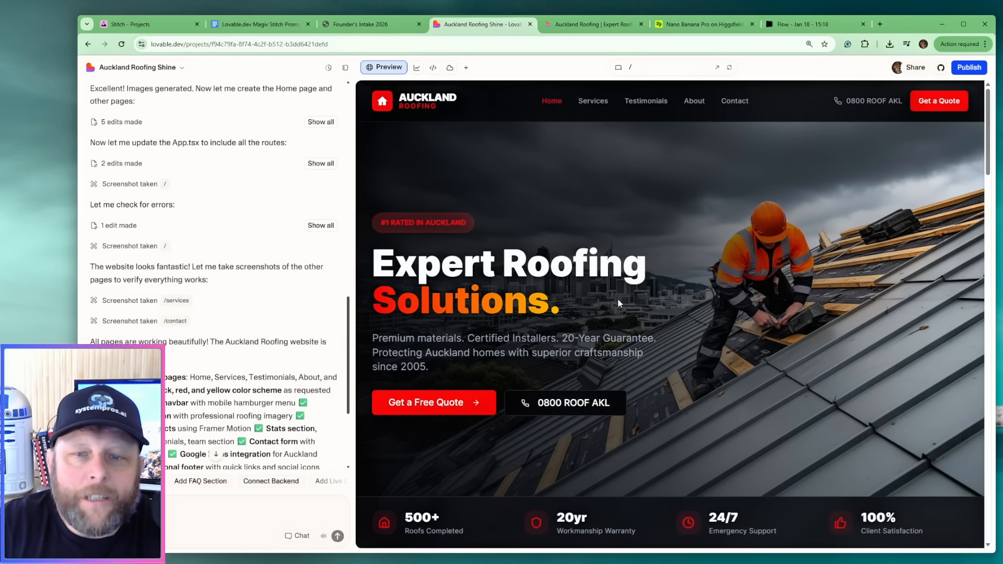
{"action": "left_click", "coordinate": [569, 24]}
{"action": "scroll", "coordinate": [608, 174], "scroll_direction": "up", "scroll_amount": 5}
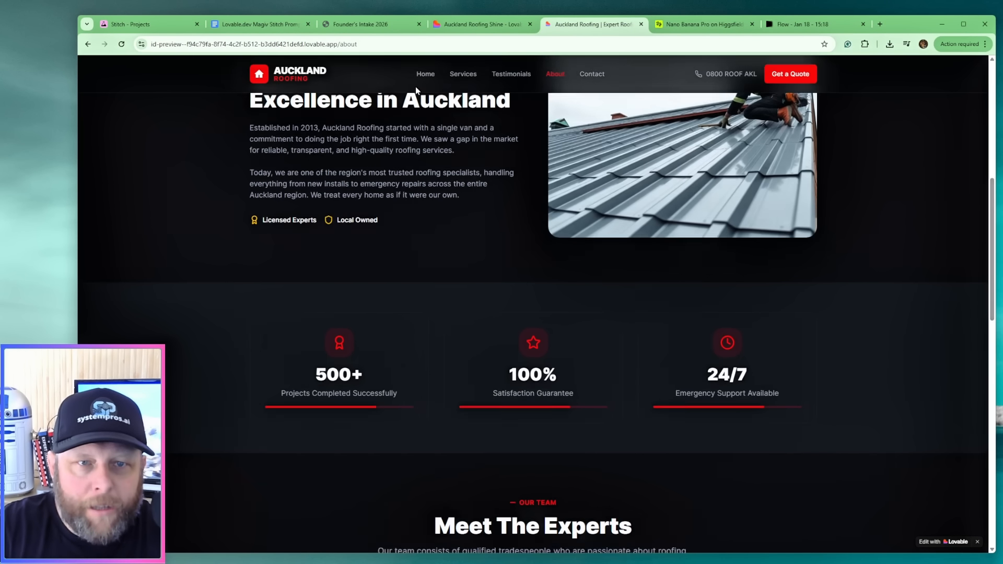
{"action": "left_click", "coordinate": [425, 74]}
{"action": "scroll", "coordinate": [833, 349], "scroll_direction": "up", "scroll_amount": 5}
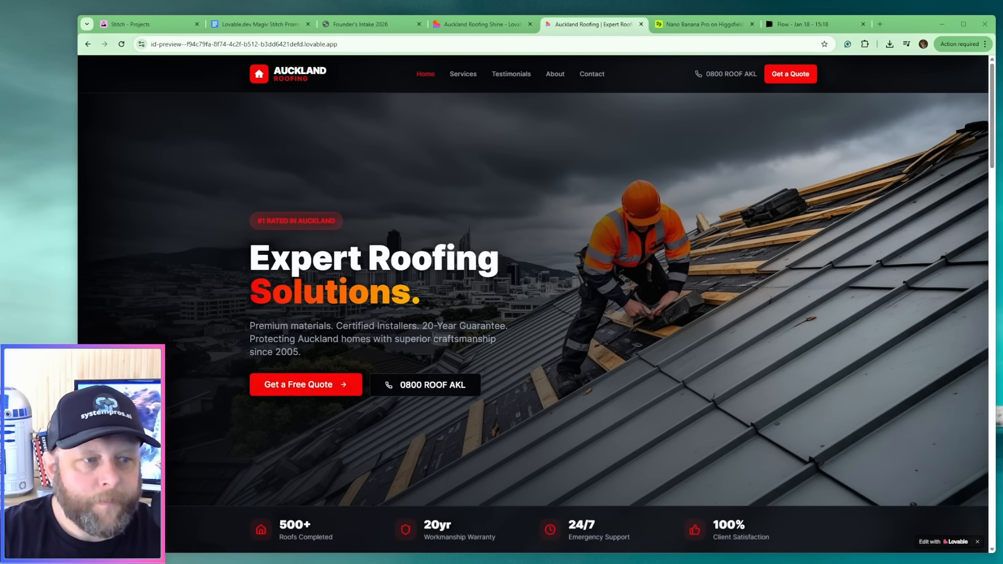
Return to the Lovable project, preview the downloaded roof video in VLC media player and close the player.
{"action": "left_click", "coordinate": [473, 27]}
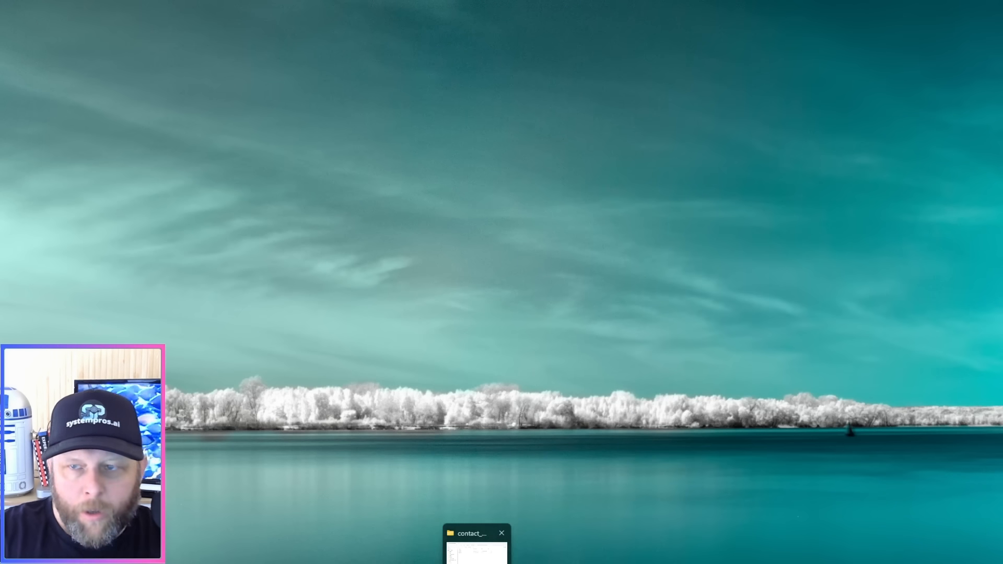
{"action": "left_click", "coordinate": [476, 549]}
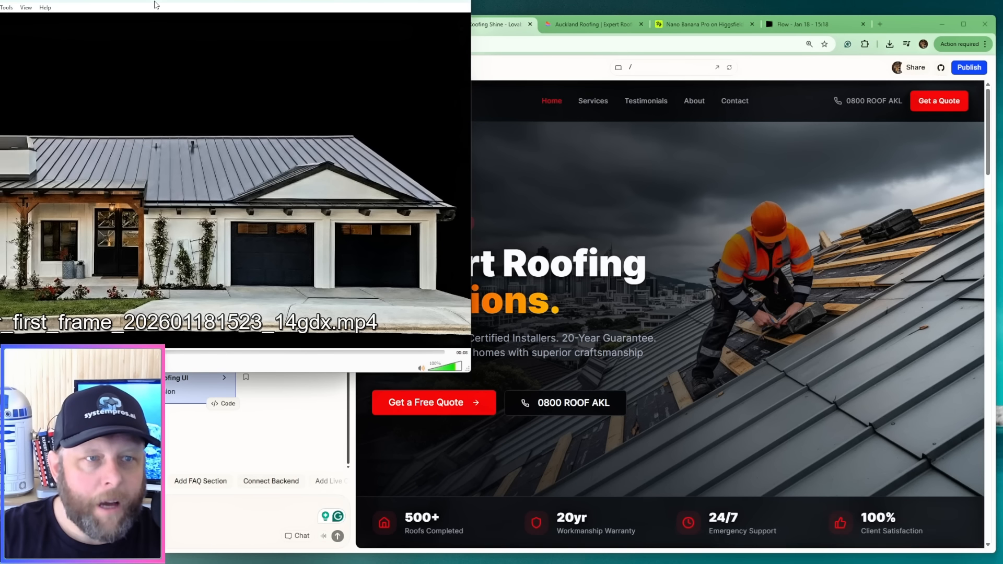
{"action": "left_click_drag", "start_coordinate": [154, 4], "coordinate": [647, 85]}
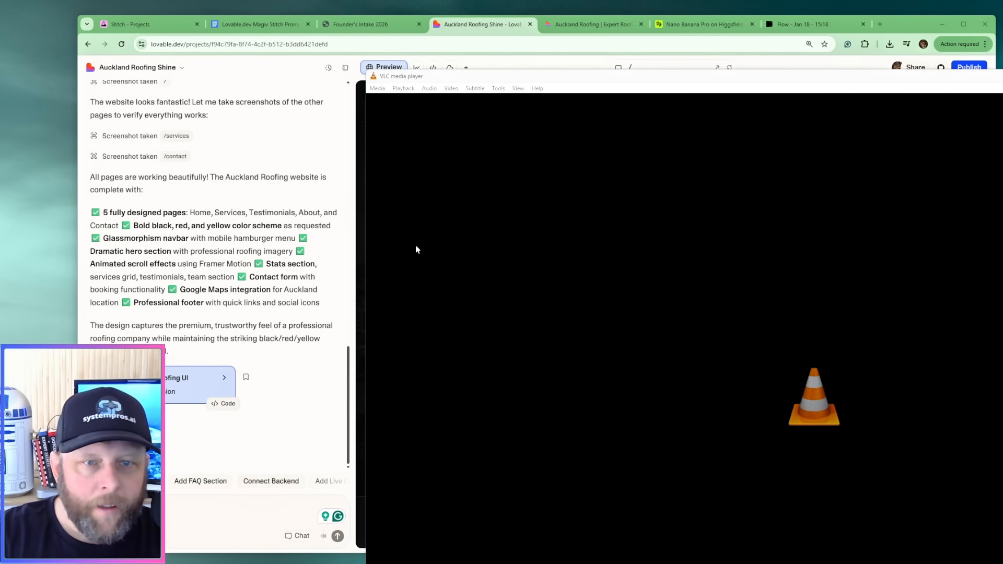
{"action": "key", "text": "alt+F4"}
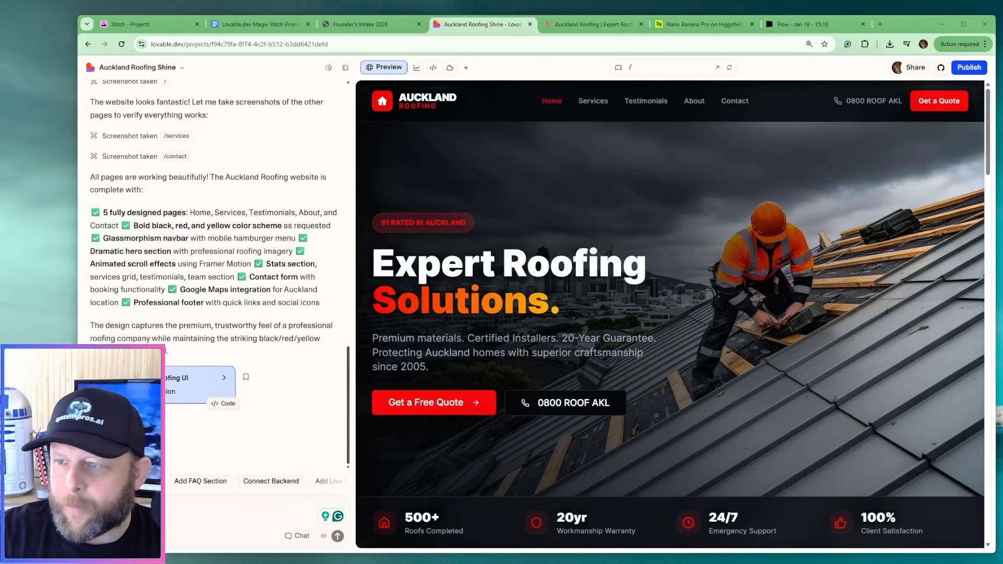
Attach the roof video to the Lovable chat and dictate a request for a muted, autoplaying hero background with animated, centred heading and subheading.
{"action": "left_click_drag", "start_coordinate": [1001, 371], "coordinate": [177, 497]}
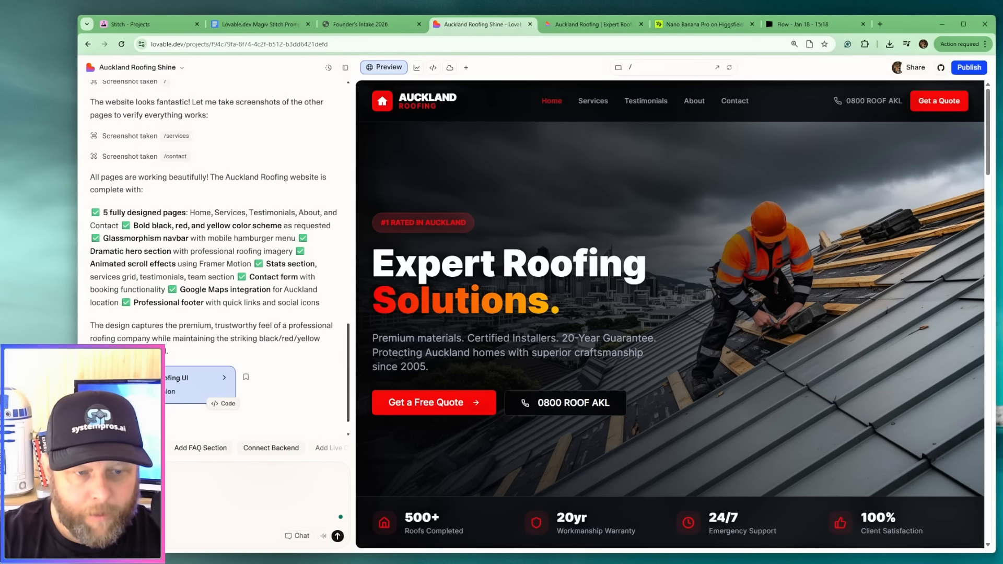
{"action": "key", "text": "super+h"}
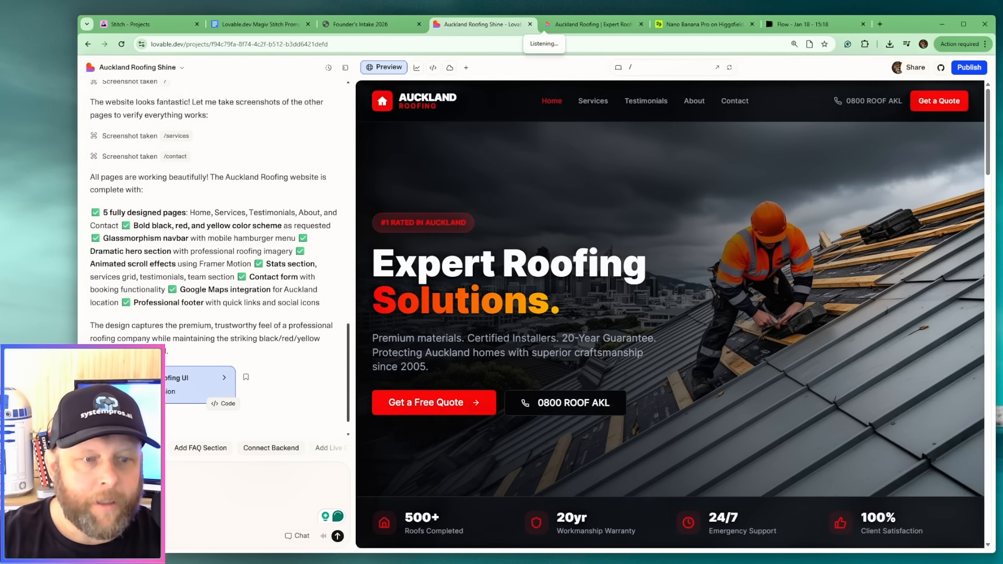
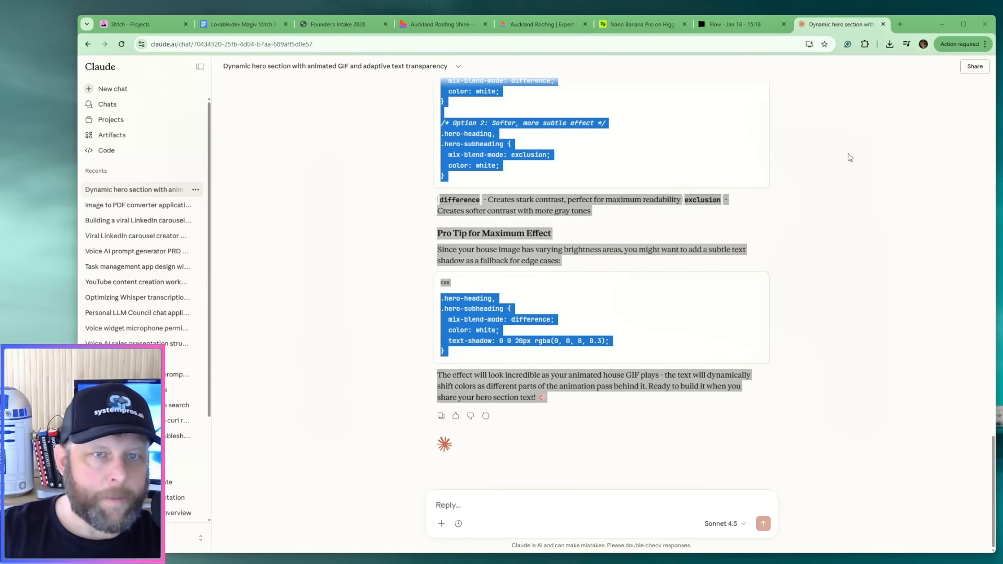
Append Claude's mix-blend-mode text transparency instructions to the Lovable prompt and submit it in Chat mode.
{"action": "left_click", "coordinate": [431, 22]}
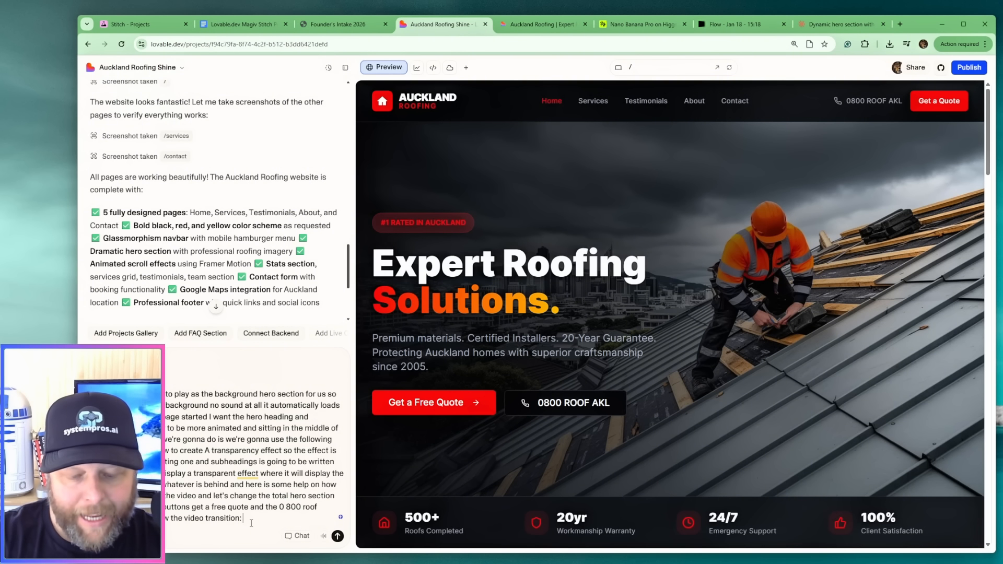
{"action": "key", "text": "ctrl+v"}
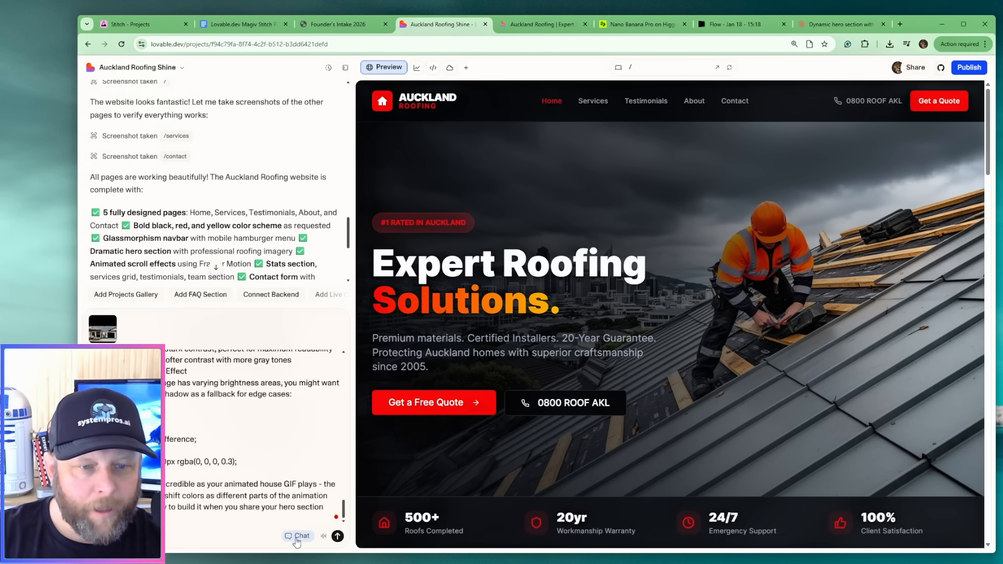
{"action": "left_click", "coordinate": [297, 537]}
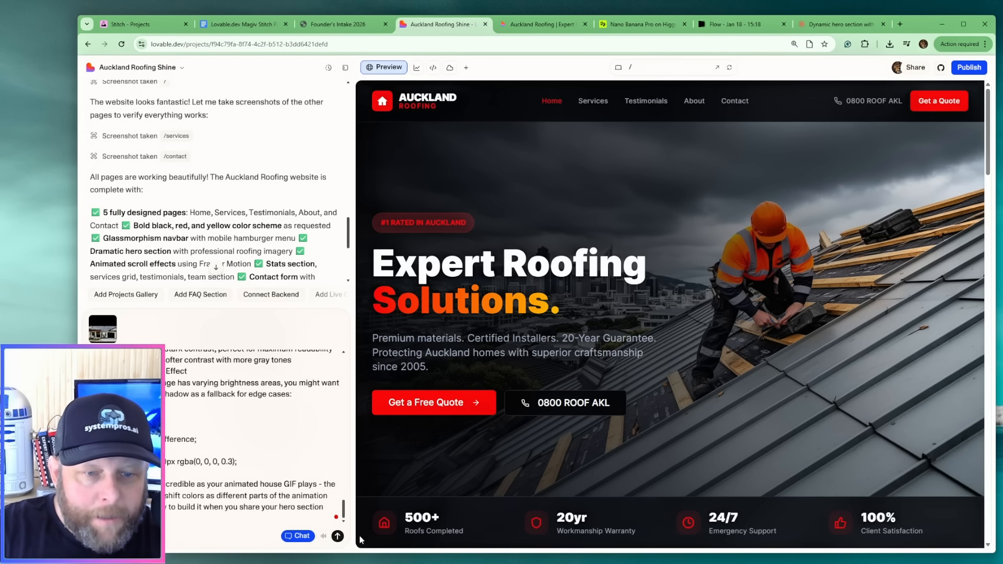
{"action": "key", "text": "Return"}
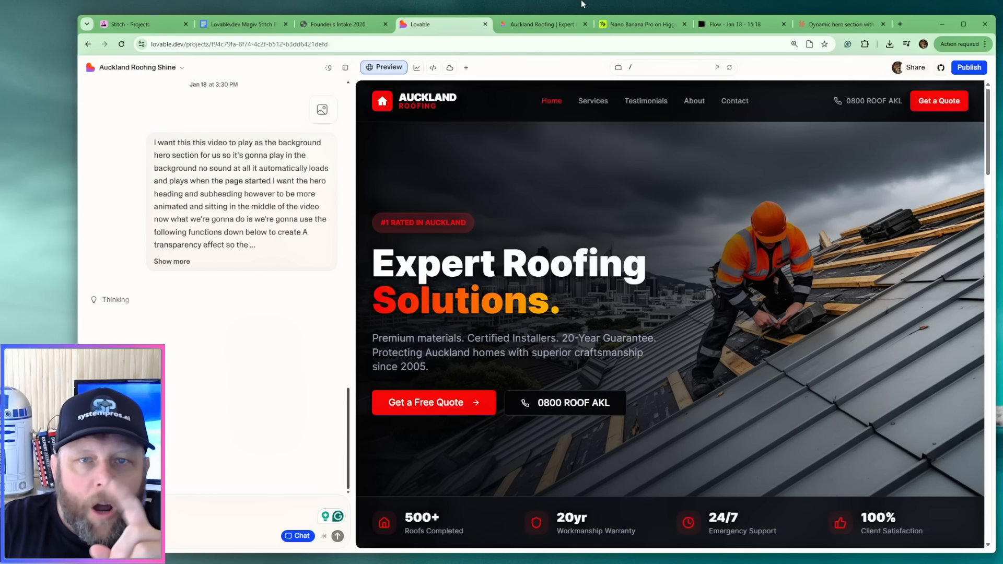
Review the preview home page's hero and service cards, and follow the Full Re-roofing card's Learn More link.
{"action": "left_click", "coordinate": [537, 26]}
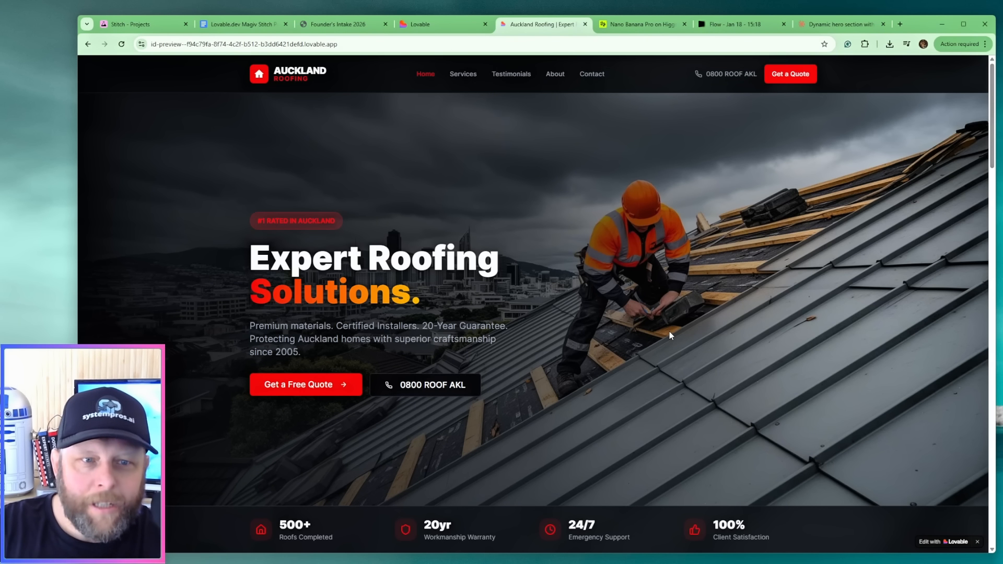
{"action": "scroll", "coordinate": [670, 333], "scroll_direction": "down", "scroll_amount": 5}
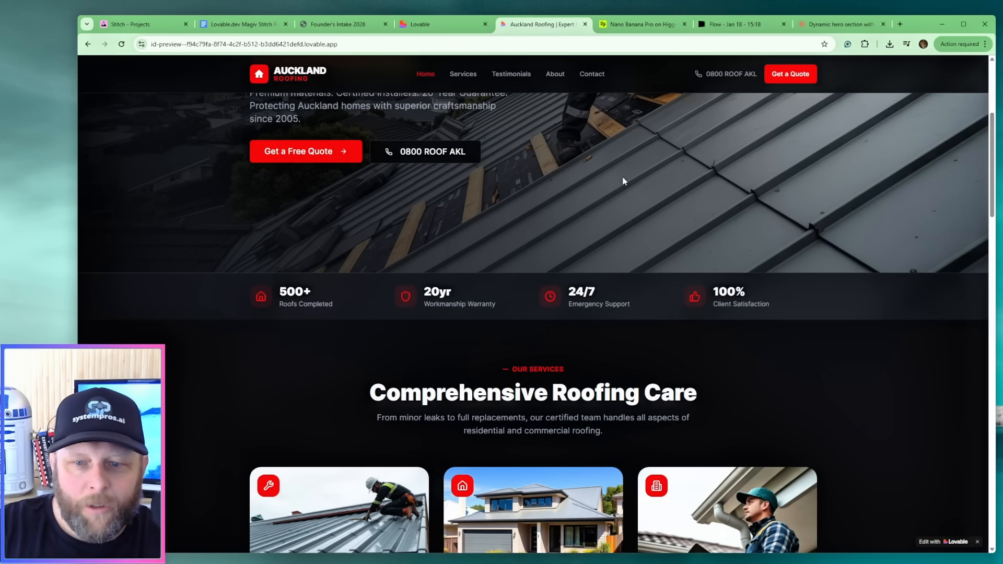
{"action": "scroll", "coordinate": [688, 303], "scroll_direction": "down", "scroll_amount": 5}
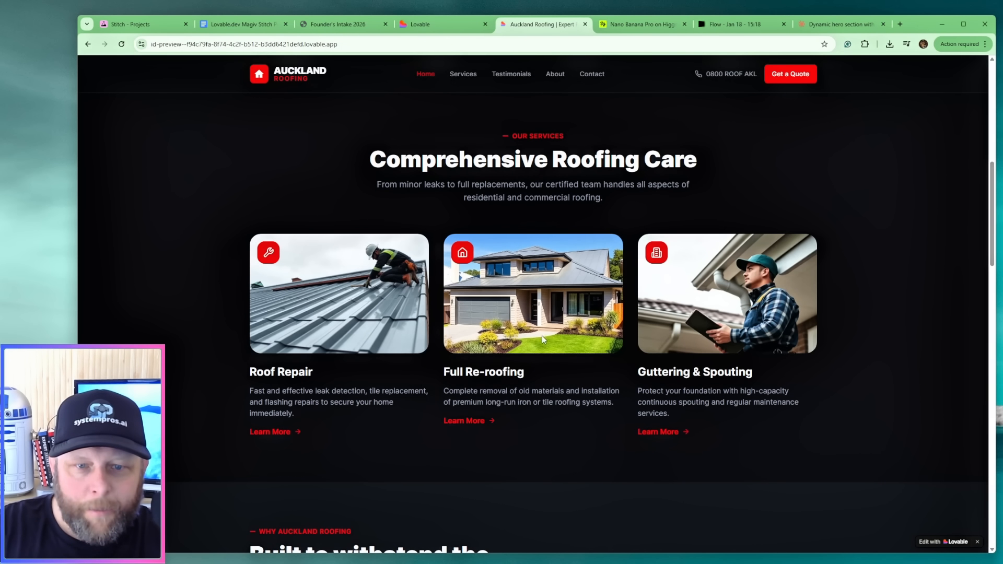
{"action": "left_click", "coordinate": [464, 423]}
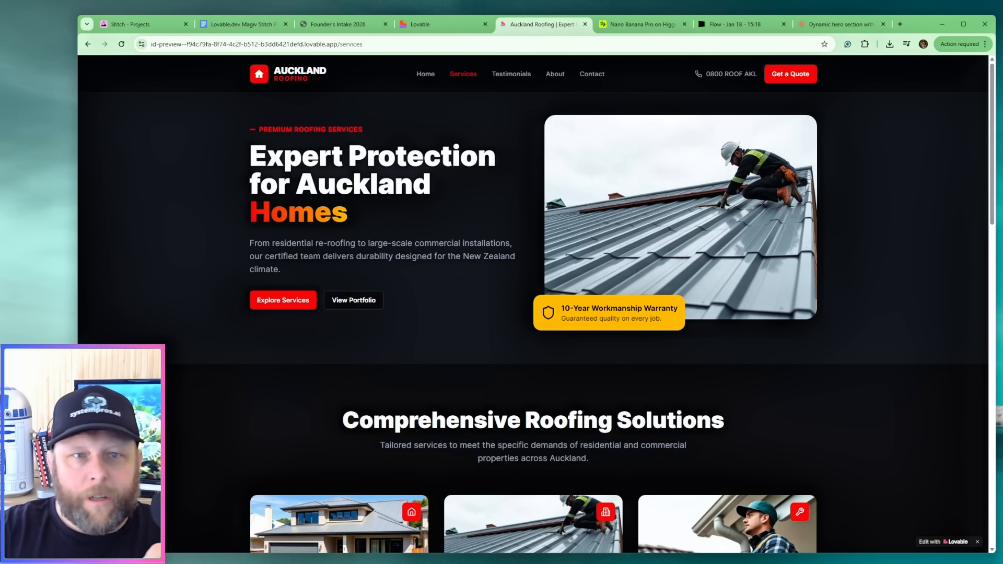
In Lovable, review the Video Background Hero with Inverse Text Effect plan and have it implemented.
{"action": "left_click", "coordinate": [450, 24]}
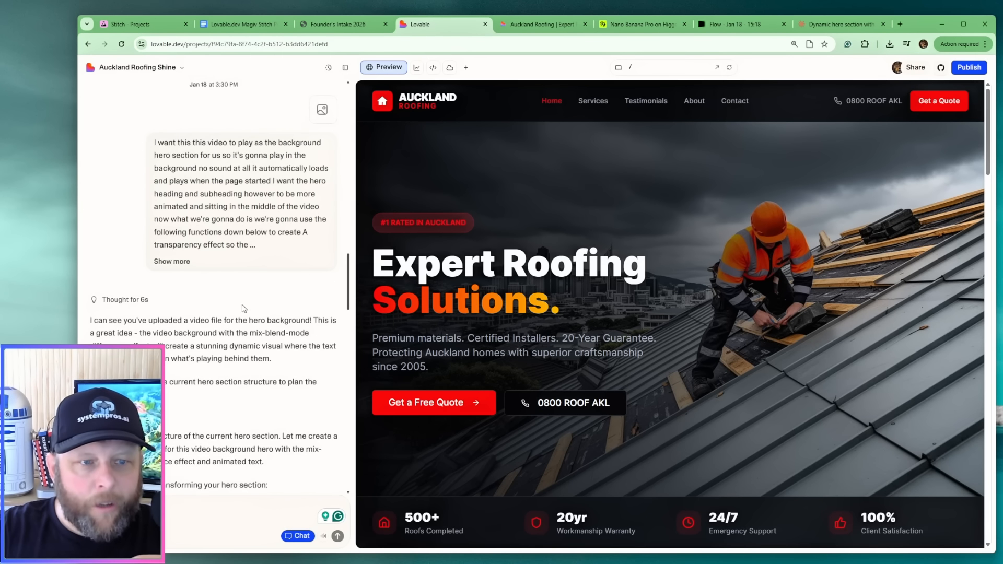
{"action": "scroll", "coordinate": [242, 308], "scroll_direction": "down", "scroll_amount": 10}
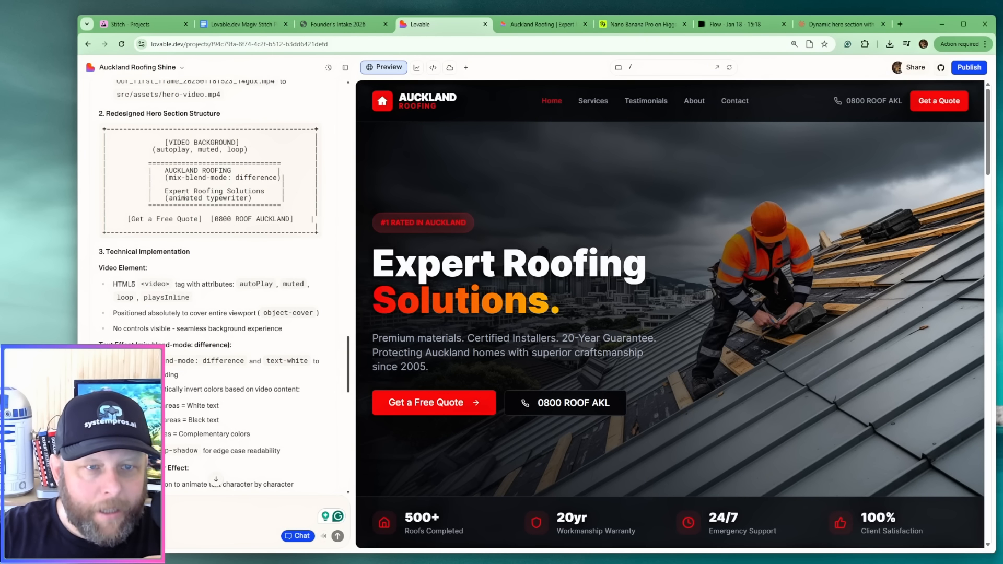
{"action": "scroll", "coordinate": [150, 221], "scroll_direction": "down", "scroll_amount": 15}
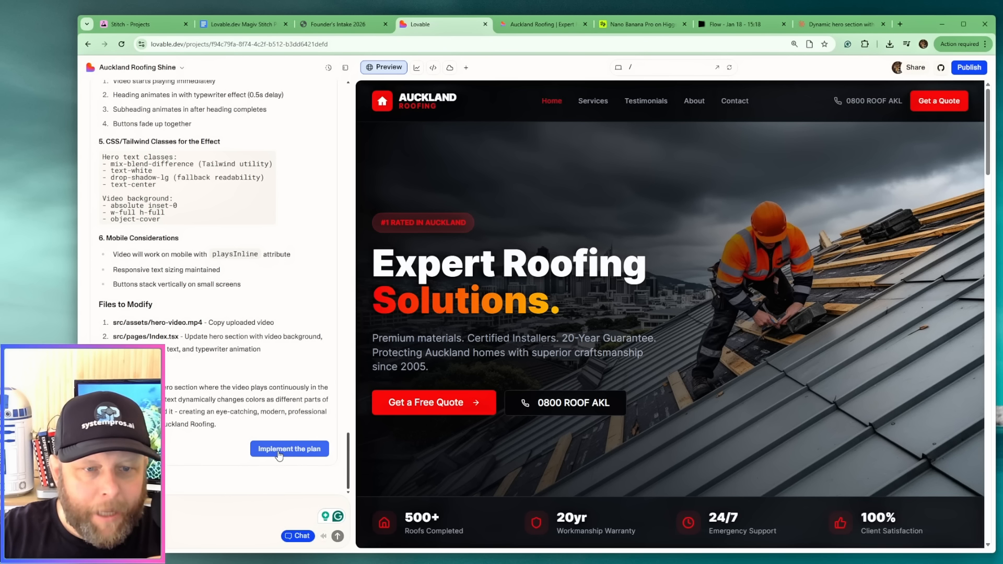
{"action": "left_click", "coordinate": [279, 453]}
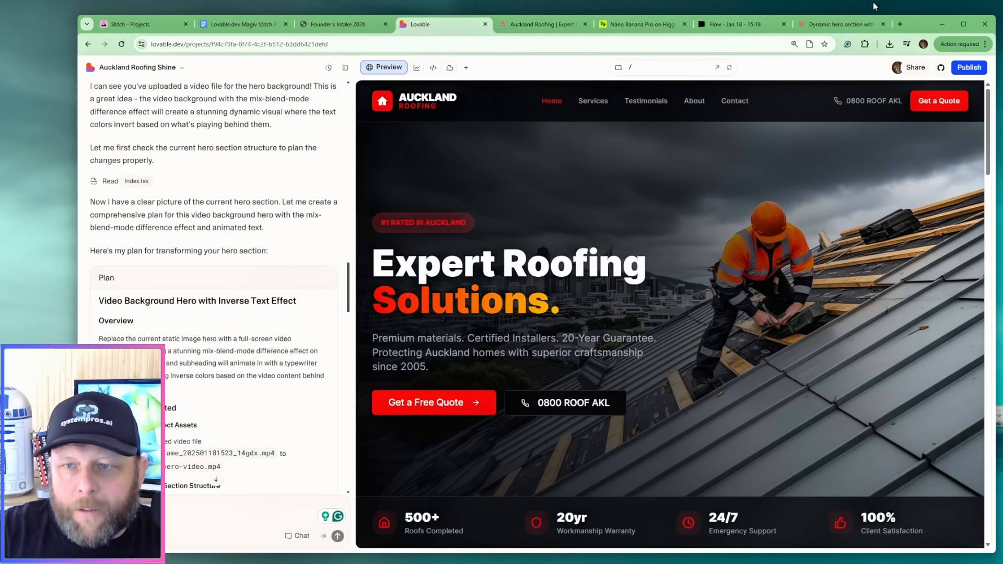
Open the 21st.dev community components site in a new browser tab.
{"action": "left_click", "coordinate": [898, 24]}
{"action": "type", "text": "21st.dev"}
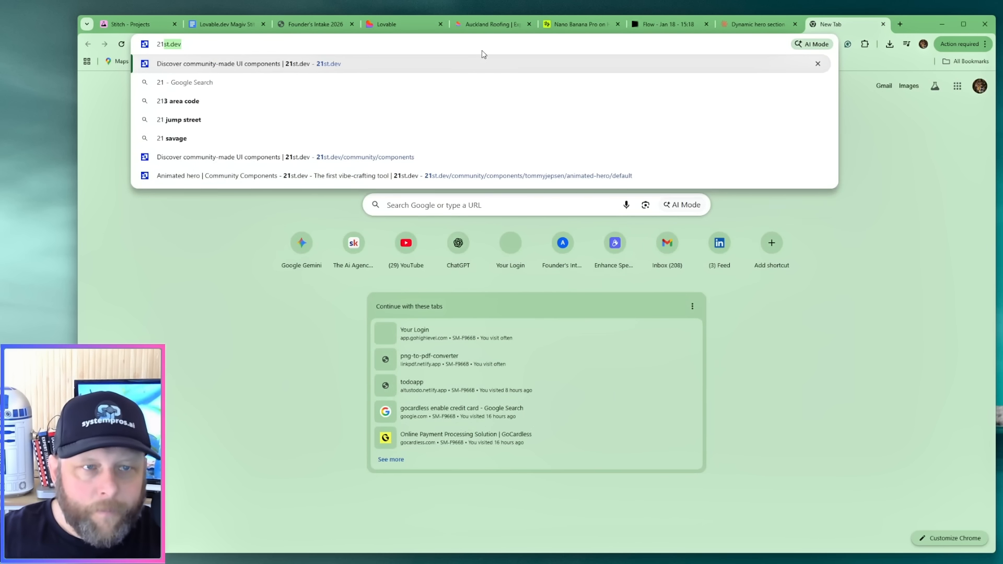
{"action": "key", "text": "Return"}
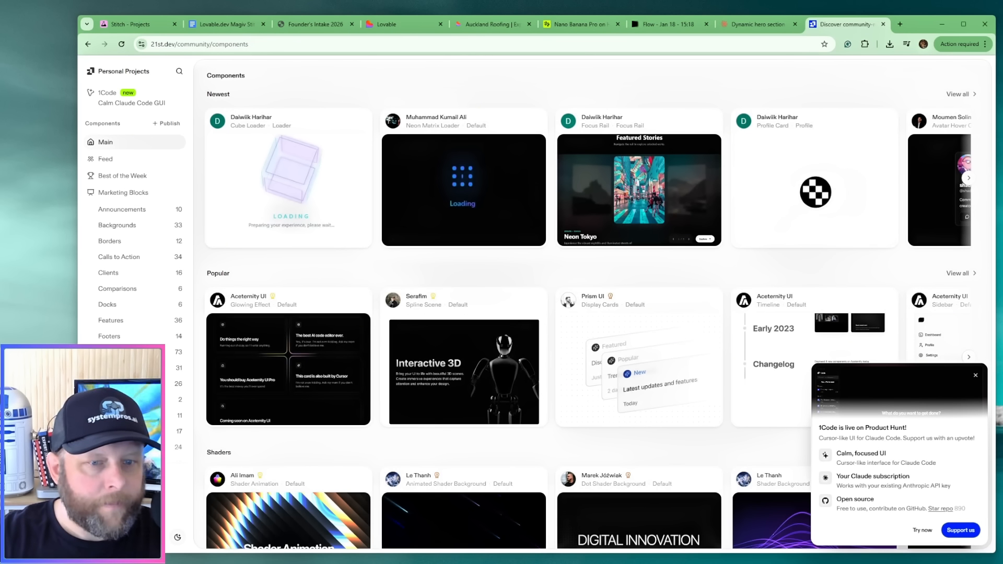
Open the CodePen site in a new browser tab.
{"action": "left_click", "coordinate": [899, 24]}
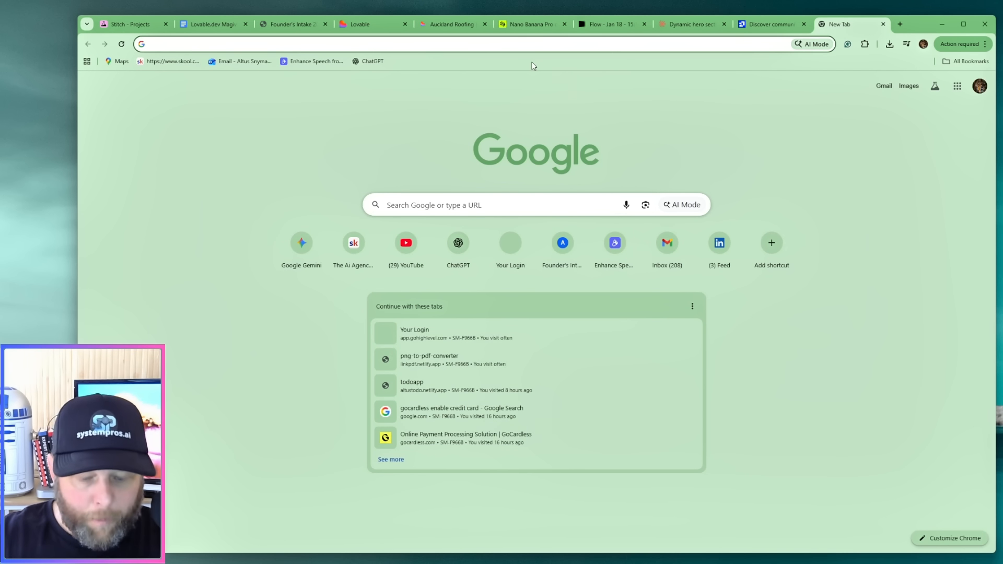
{"action": "type", "text": "codepen"}
{"action": "key", "text": "Return"}
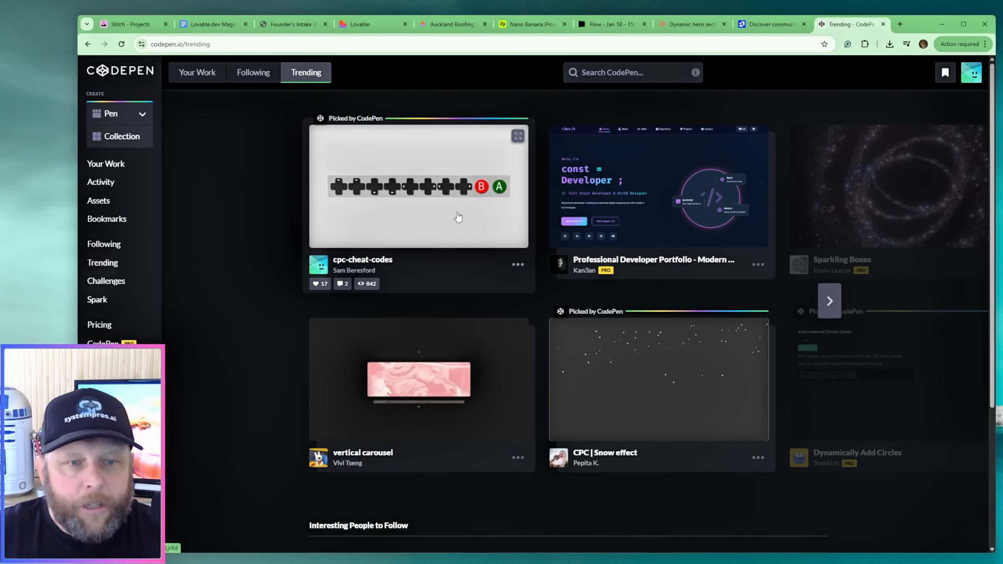
Return to the 21st.dev components site and search all components for buttons.
{"action": "left_click", "coordinate": [778, 24]}
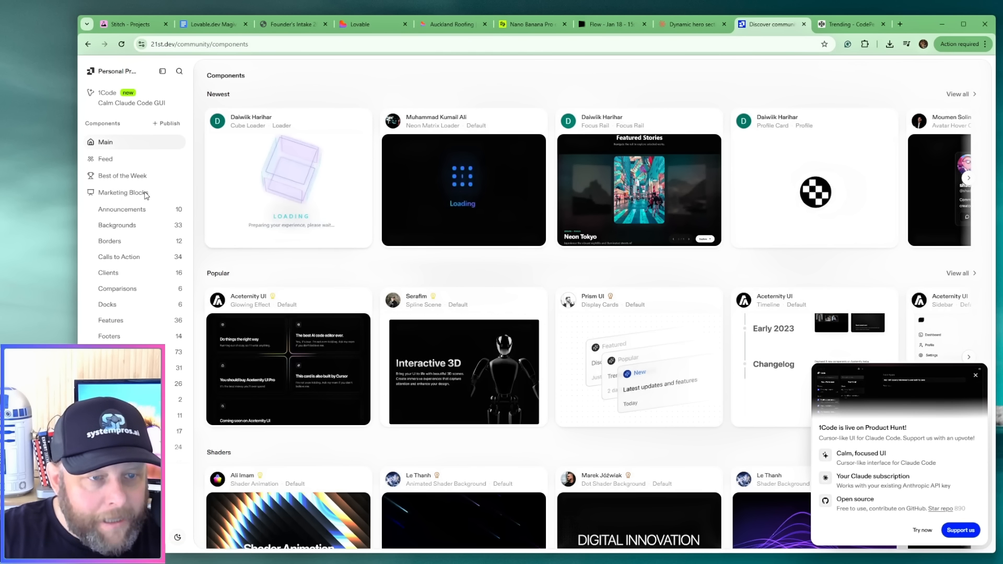
{"action": "scroll", "coordinate": [123, 320], "scroll_direction": "down", "scroll_amount": 1}
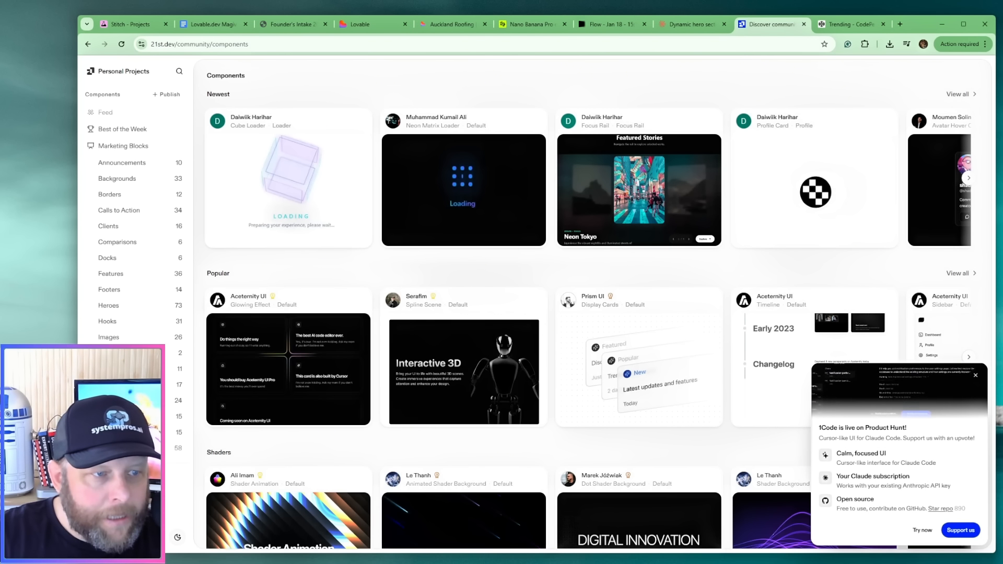
{"action": "scroll", "coordinate": [131, 209], "scroll_direction": "up", "scroll_amount": 1}
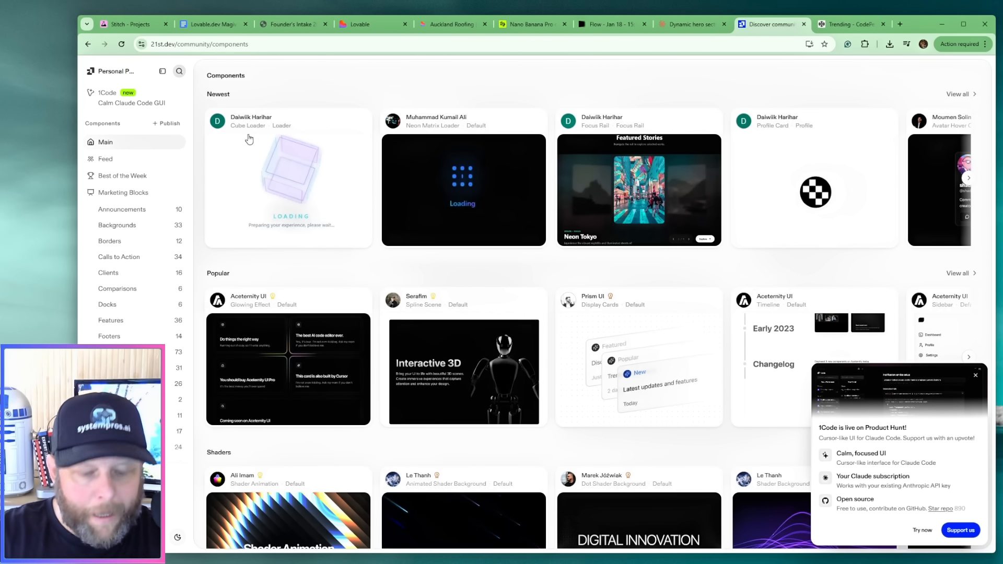
{"action": "key", "text": "ctrl+k"}
{"action": "type", "text": "b"}
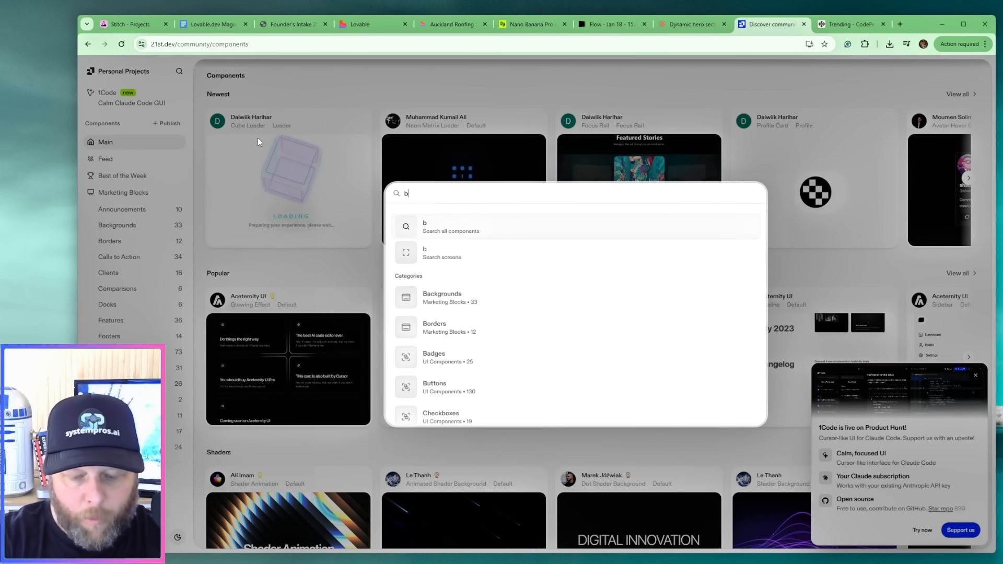
{"action": "type", "text": "utto"}
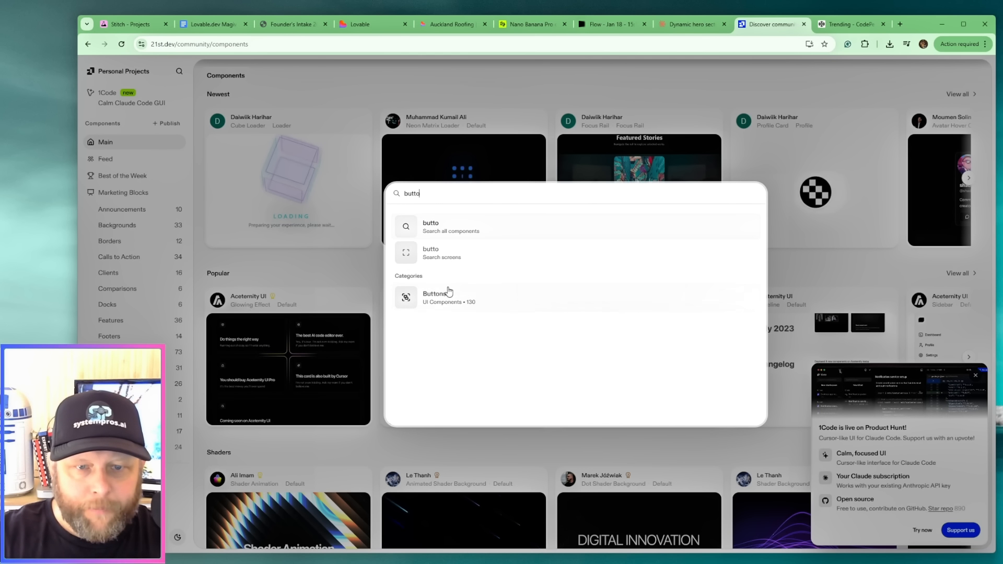
{"action": "left_click", "coordinate": [831, 391]}
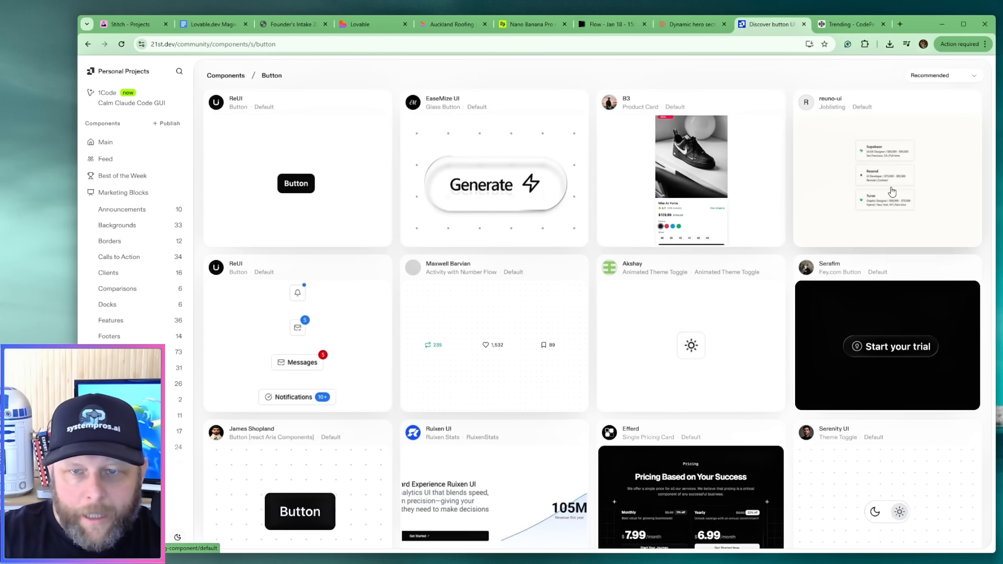
Browse the button components, open the Explore CAT UI button and copy its prompt.
{"action": "scroll", "coordinate": [889, 235], "scroll_direction": "down", "scroll_amount": 2}
{"action": "scroll", "coordinate": [860, 255], "scroll_direction": "down", "scroll_amount": 3}
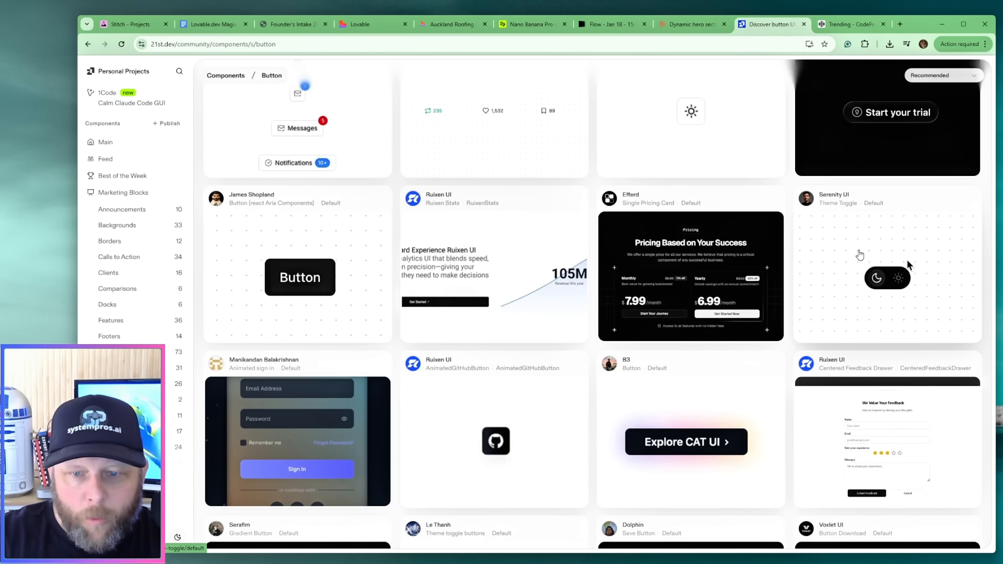
{"action": "scroll", "coordinate": [836, 261], "scroll_direction": "down", "scroll_amount": 3}
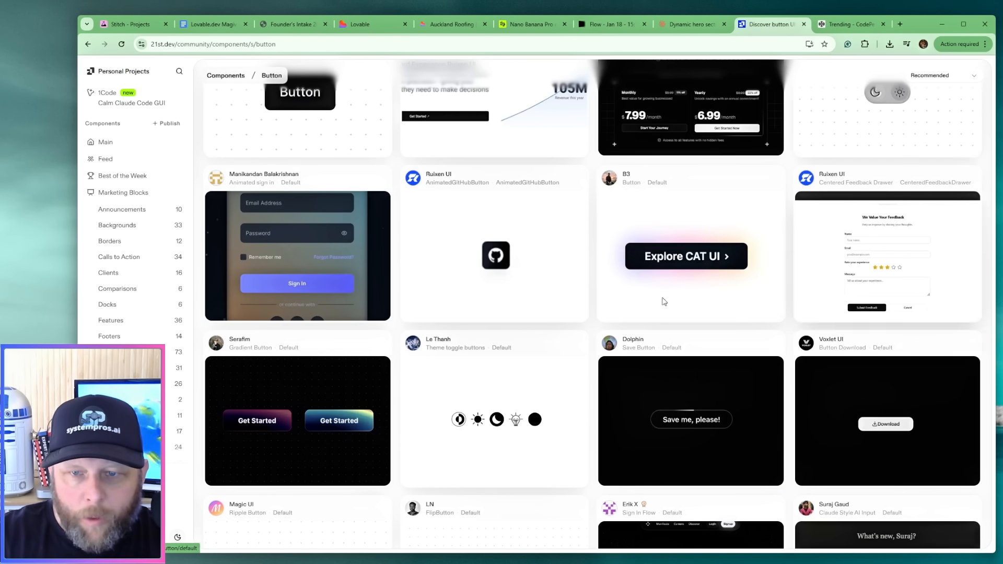
{"action": "left_click", "coordinate": [669, 265]}
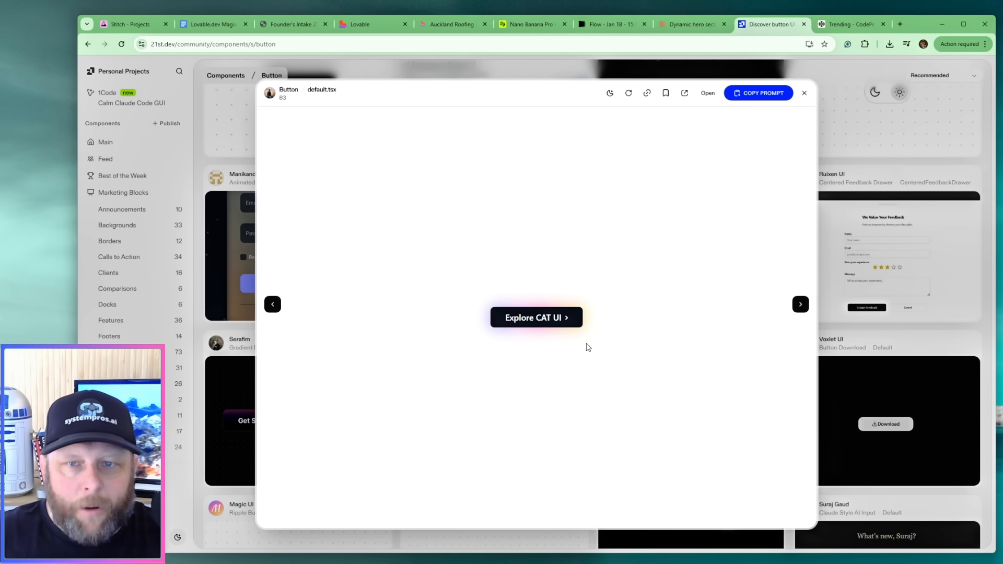
{"action": "left_click", "coordinate": [759, 93]}
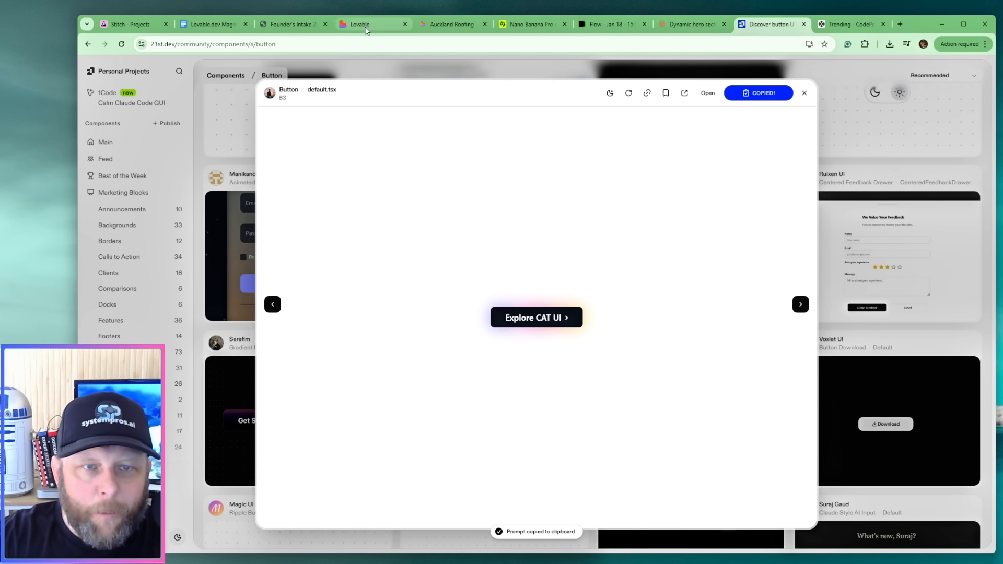
Switch to Lovable, review the home page's video hero and open the preview in its own browser tab.
{"action": "left_click", "coordinate": [365, 26]}
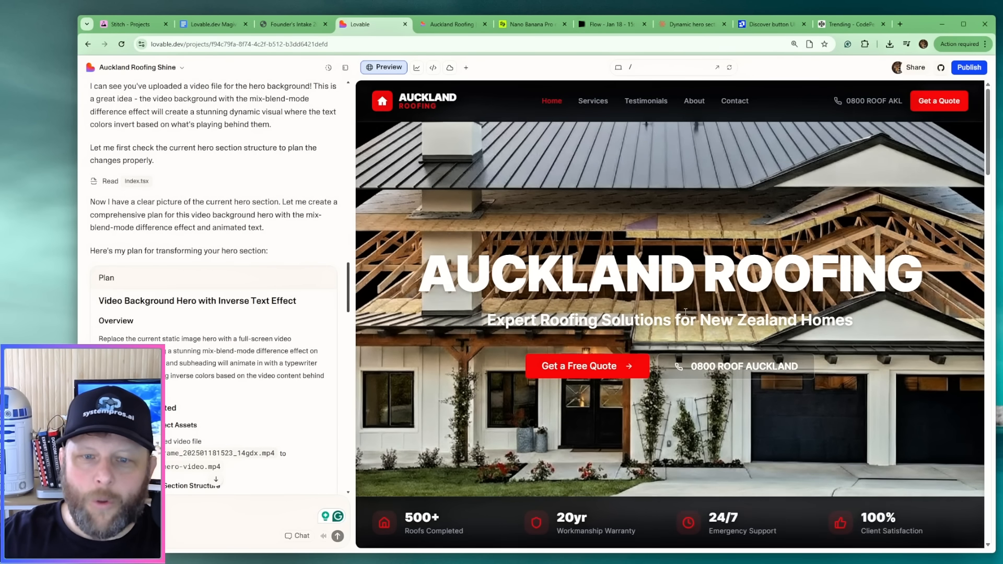
{"action": "scroll", "coordinate": [686, 313], "scroll_direction": "down", "scroll_amount": 2}
{"action": "scroll", "coordinate": [699, 340], "scroll_direction": "up", "scroll_amount": 2}
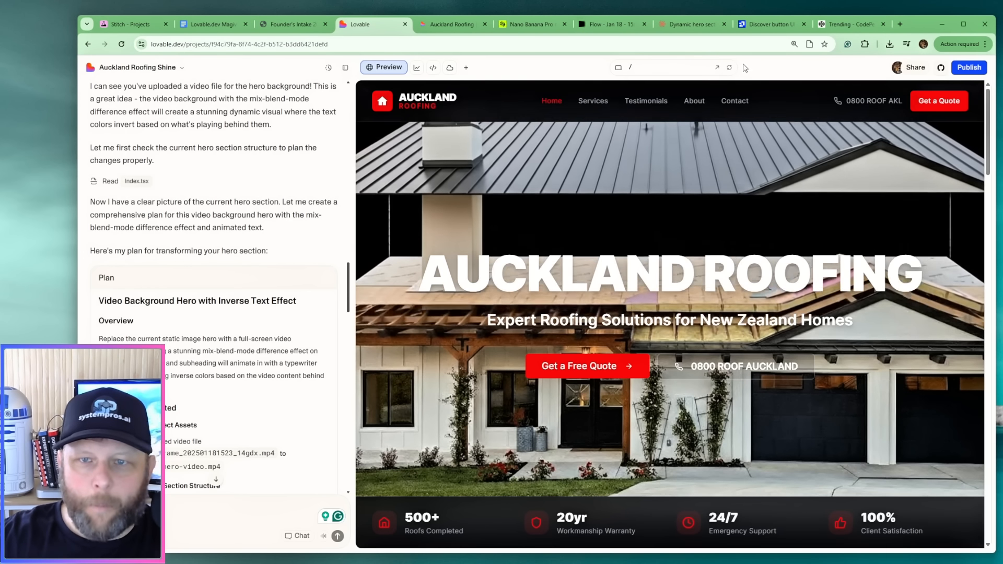
{"action": "left_click", "coordinate": [718, 67]}
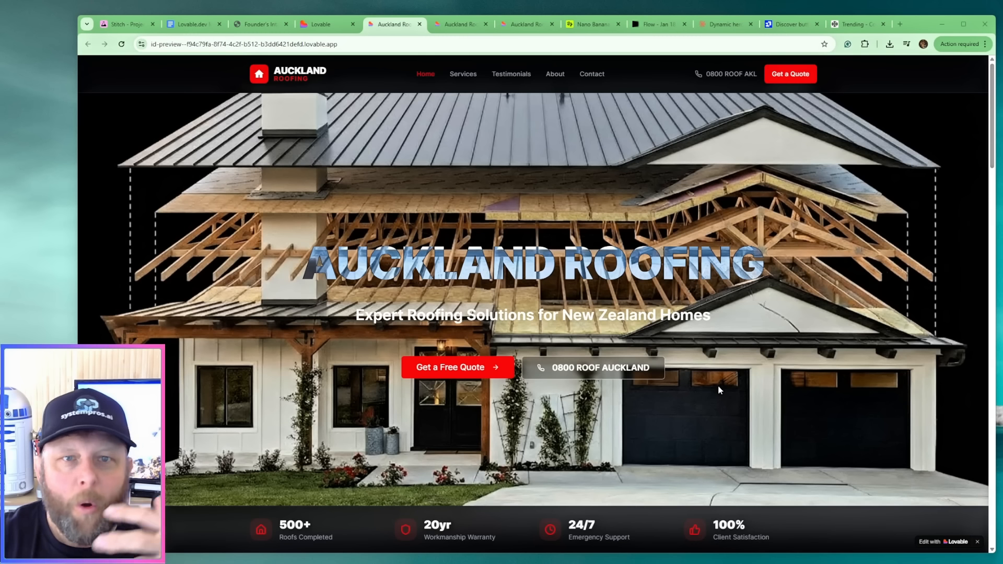
Compare the home page hero across the open Auckland Roofing preview tabs, ending on the version with blended heading text.
{"action": "left_click", "coordinate": [453, 25]}
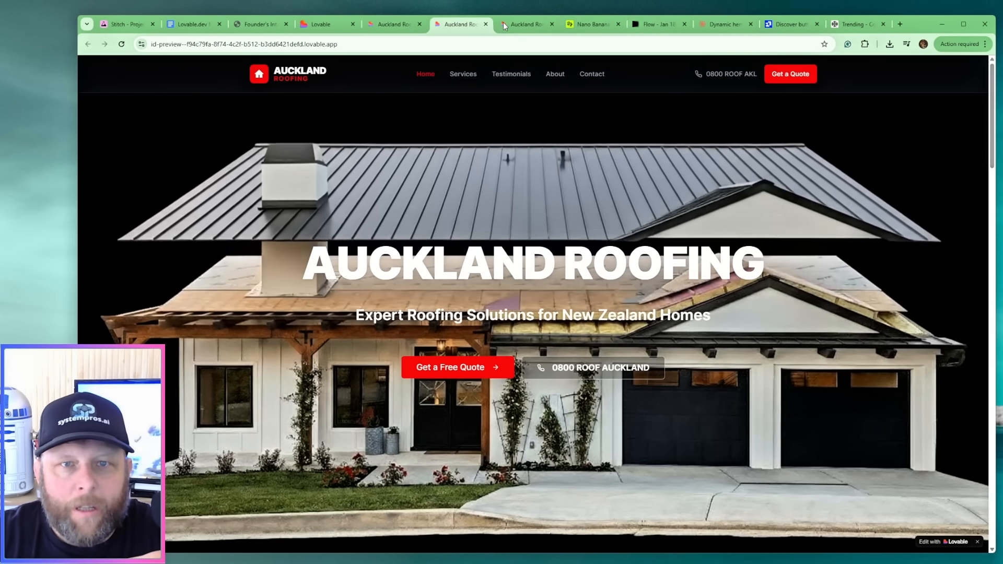
{"action": "left_click", "coordinate": [525, 28]}
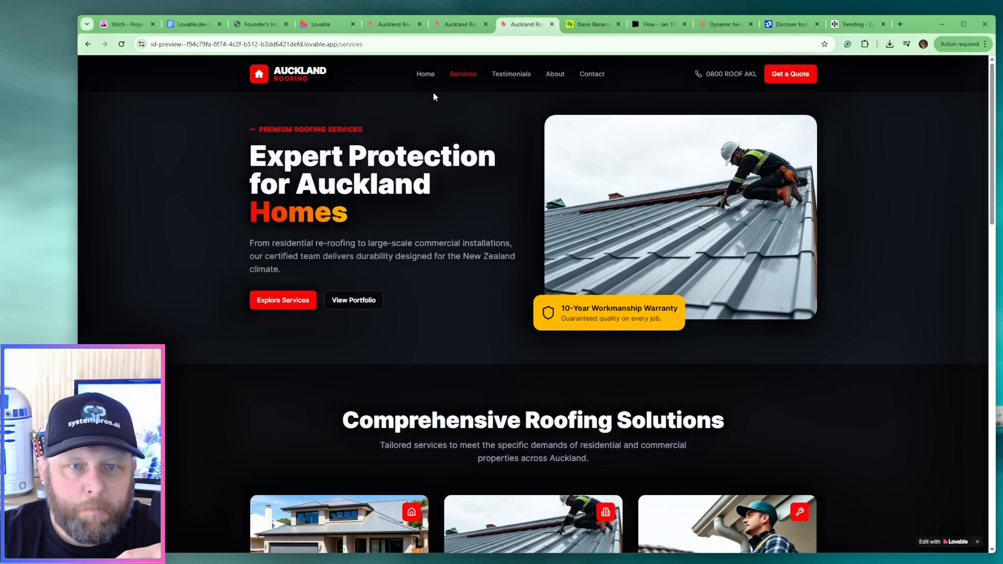
{"action": "left_click", "coordinate": [426, 76]}
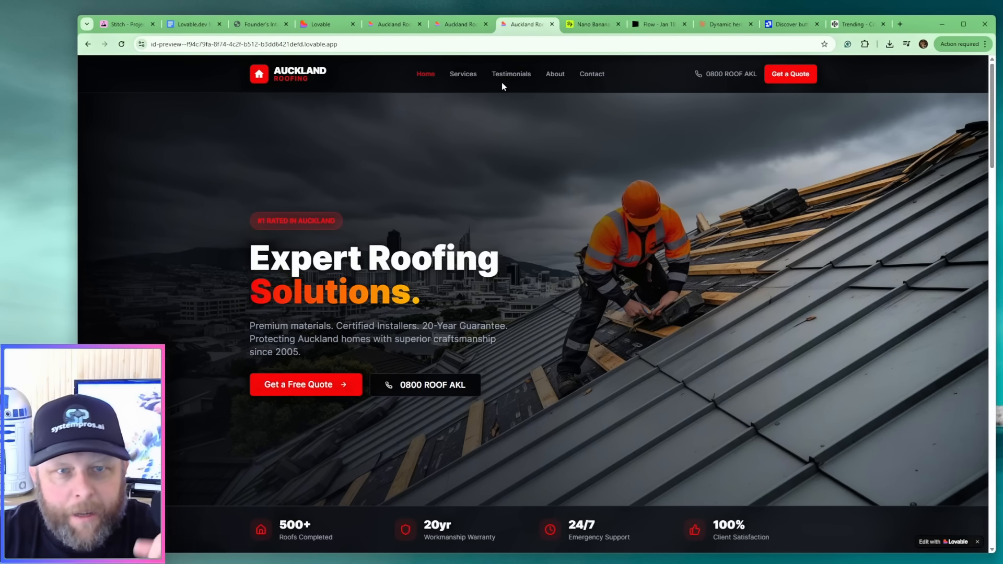
{"action": "mouse_move", "coordinate": [388, 27]}
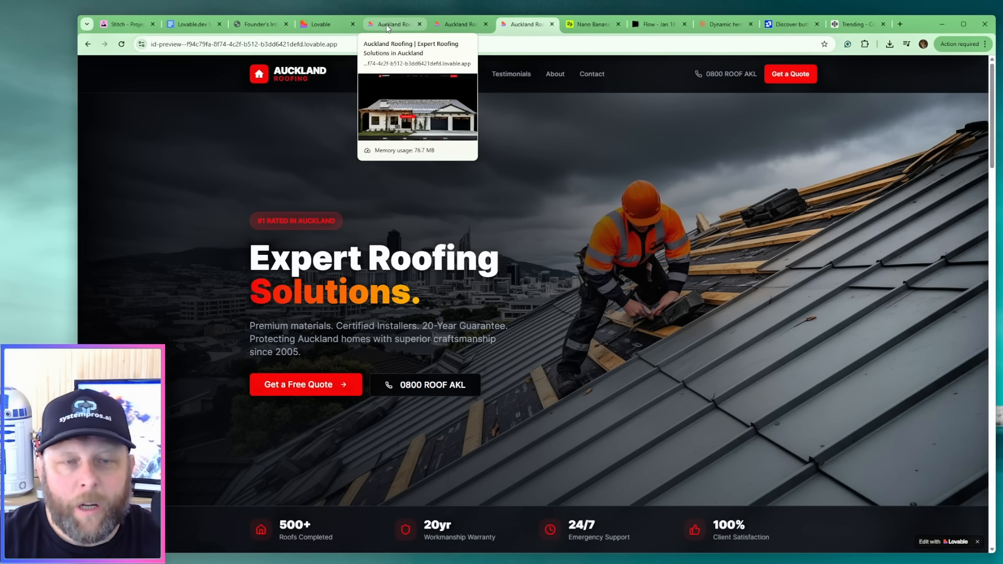
{"action": "left_click", "coordinate": [387, 27]}
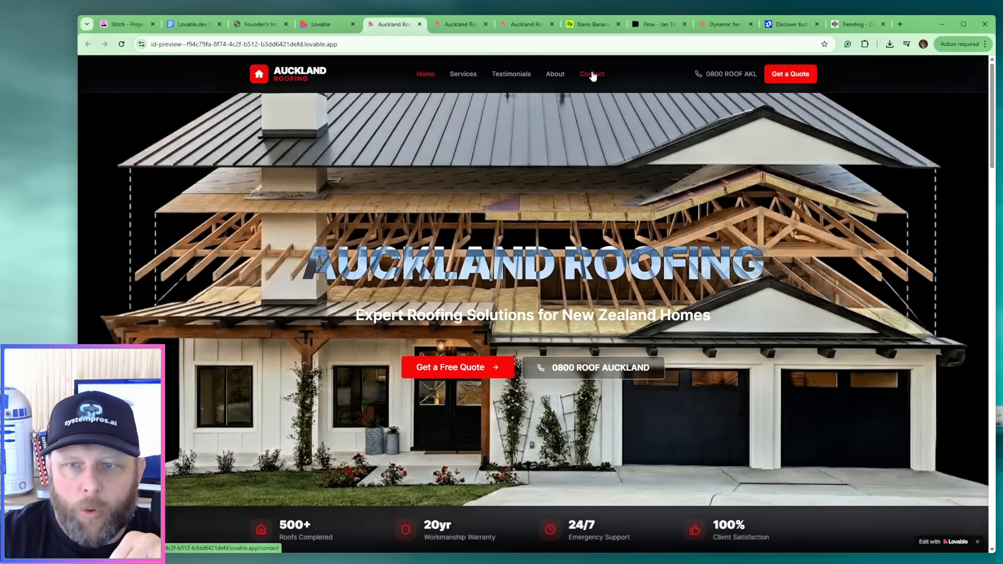
In 21st.dev, open Animata's Generate thumbnails button and copy its prompt, dismissing the feedback survey.
{"action": "left_click", "coordinate": [789, 24]}
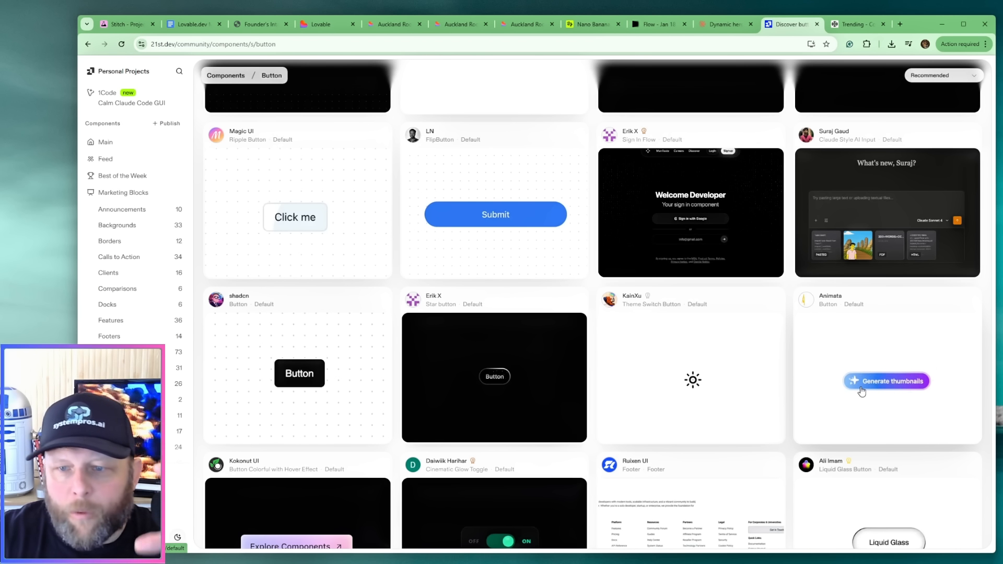
{"action": "left_click", "coordinate": [897, 388]}
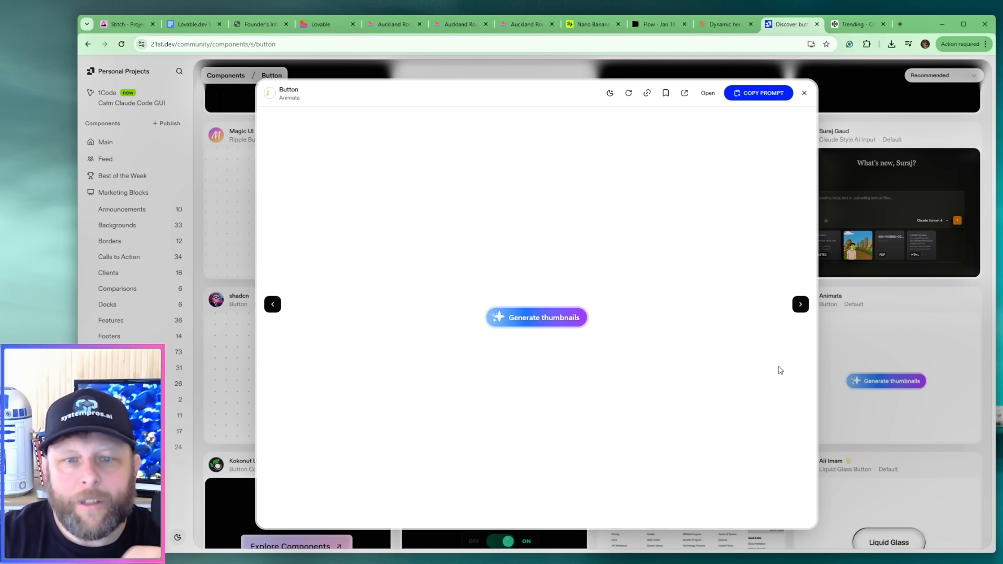
{"action": "left_click", "coordinate": [762, 93]}
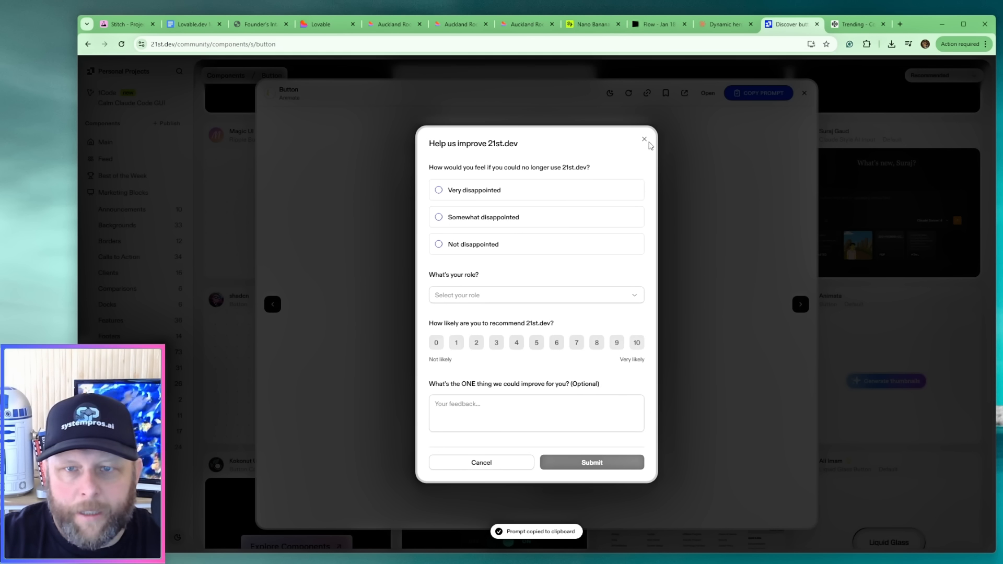
{"action": "left_click", "coordinate": [645, 141]}
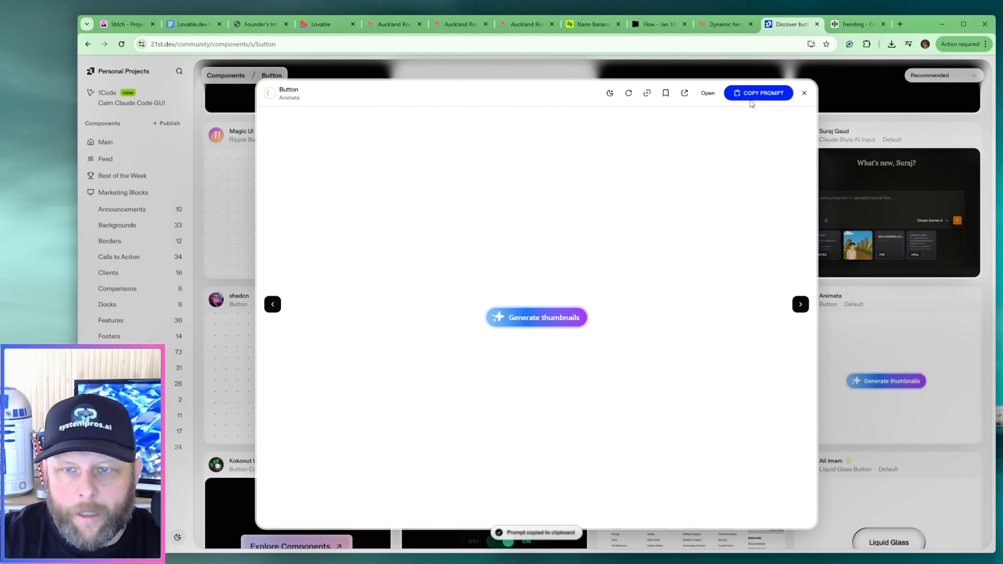
{"action": "left_click", "coordinate": [754, 100]}
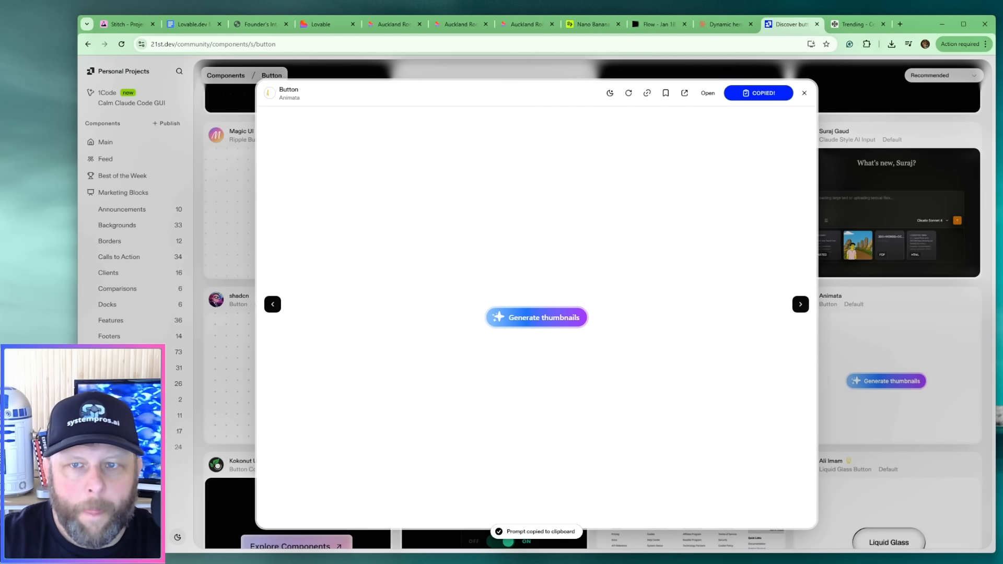
Switch to Lovable and begin a prompt saying the top navbar has a Get a Quote button that you want to animate.
{"action": "left_click", "coordinate": [324, 25]}
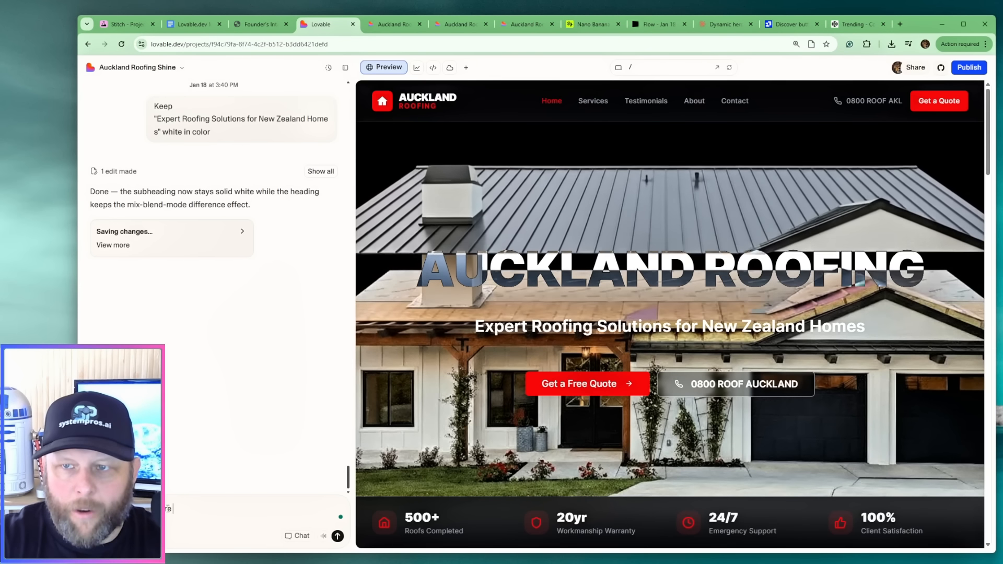
{"action": "type", "text": "re isa Get"}
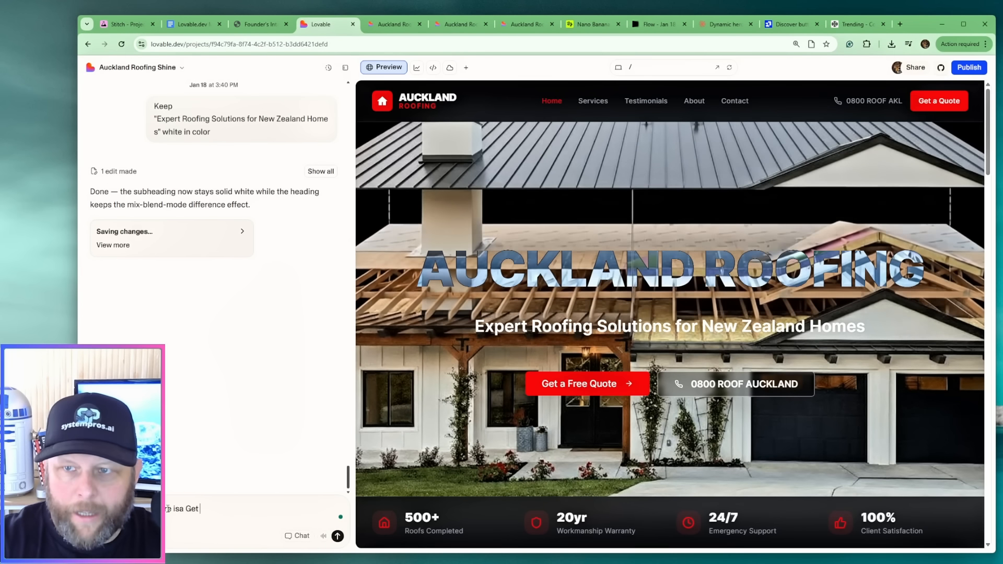
{"action": "type", "text": " a Q"}
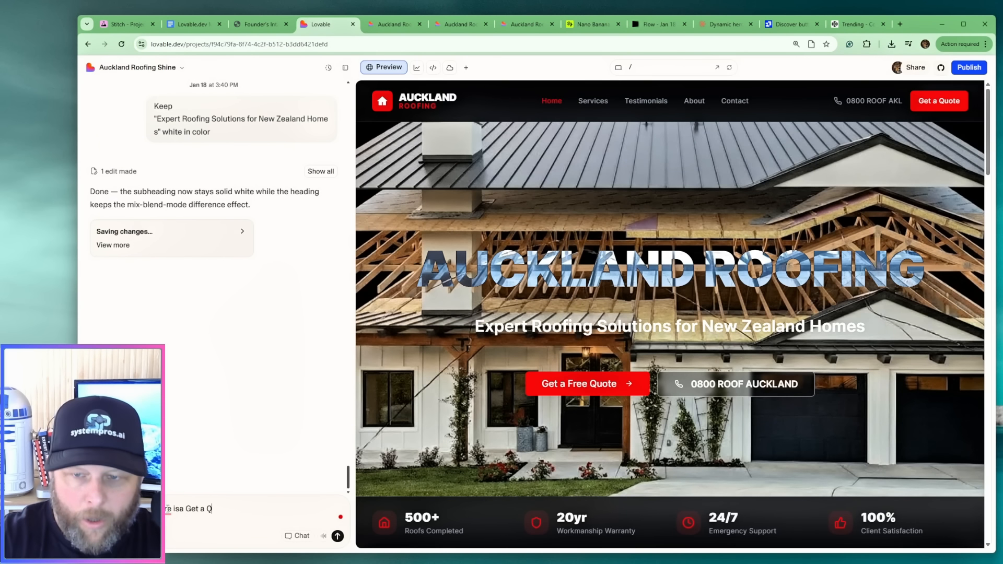
{"action": "type", "text": "uote butto"}
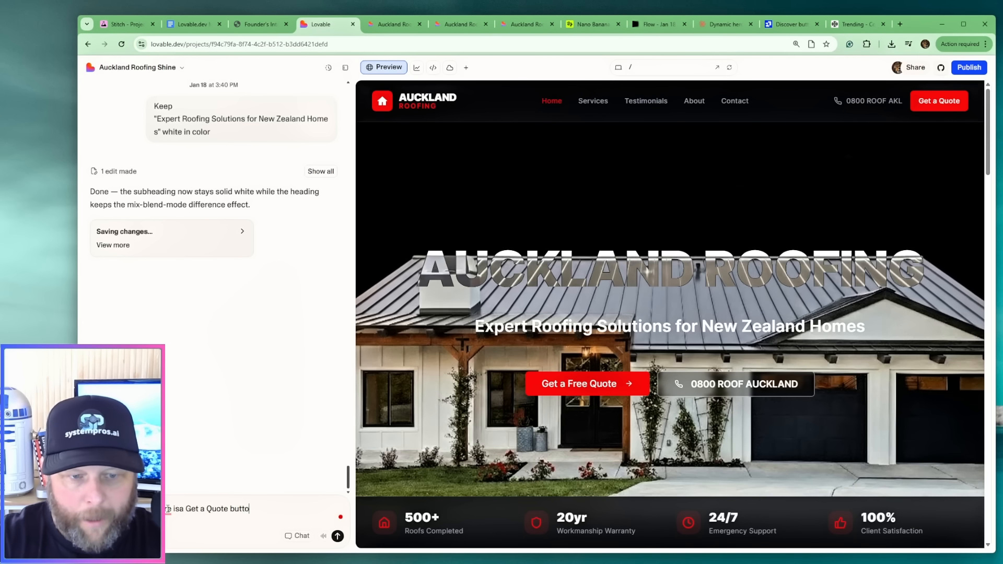
{"action": "type", "text": "n. I want to"}
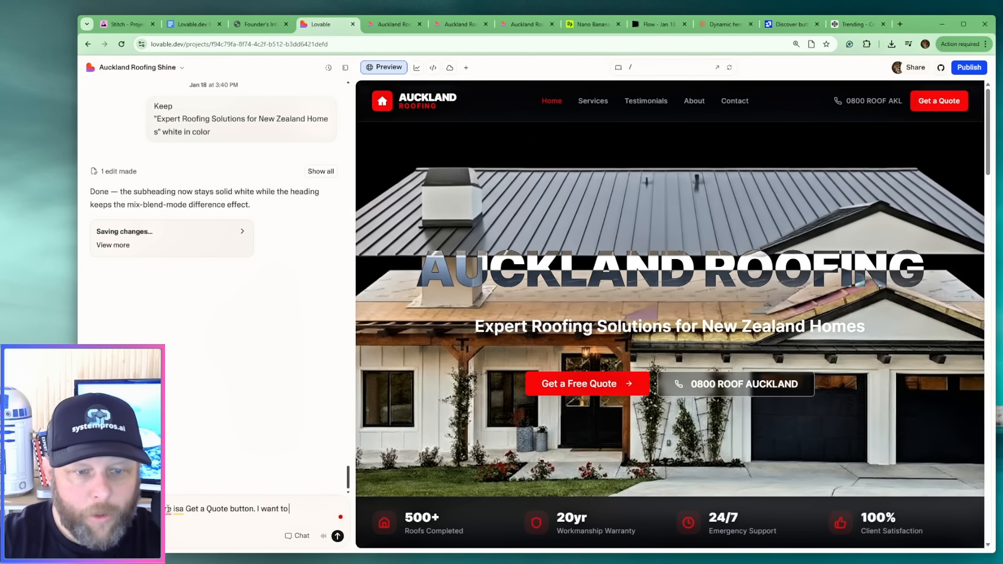
{"action": "type", "text": " animate it"}
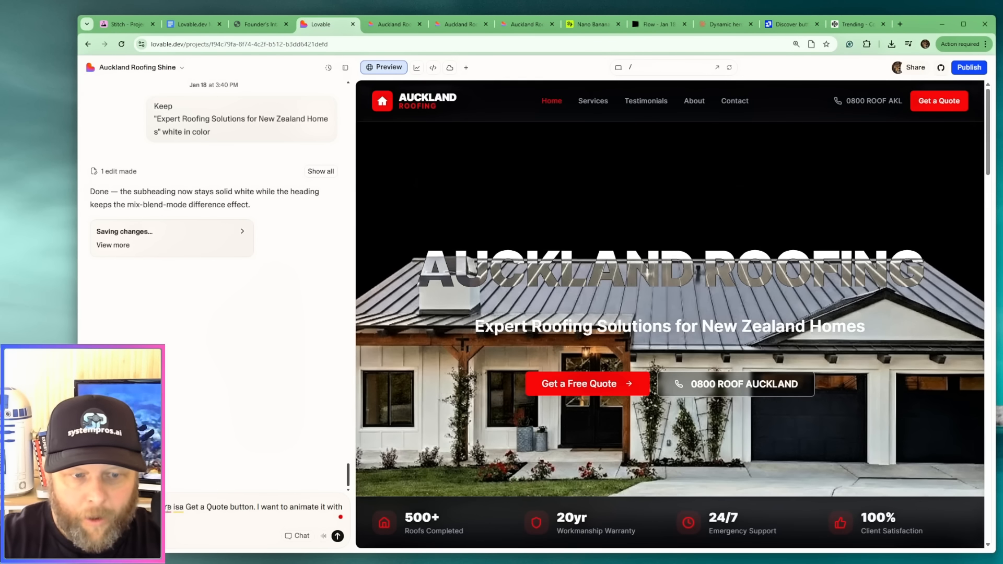
Extend the prompt to ask for a hover effect that keeps the colors red but adds this cool effect to the button.
{"action": "type", "text": "with to jee"}
{"action": "key", "text": "BackSpace"}
{"action": "key", "text": "BackSpace"}
{"action": "key", "text": "BackSpace"}
{"action": "type", "text": "keep the co"}
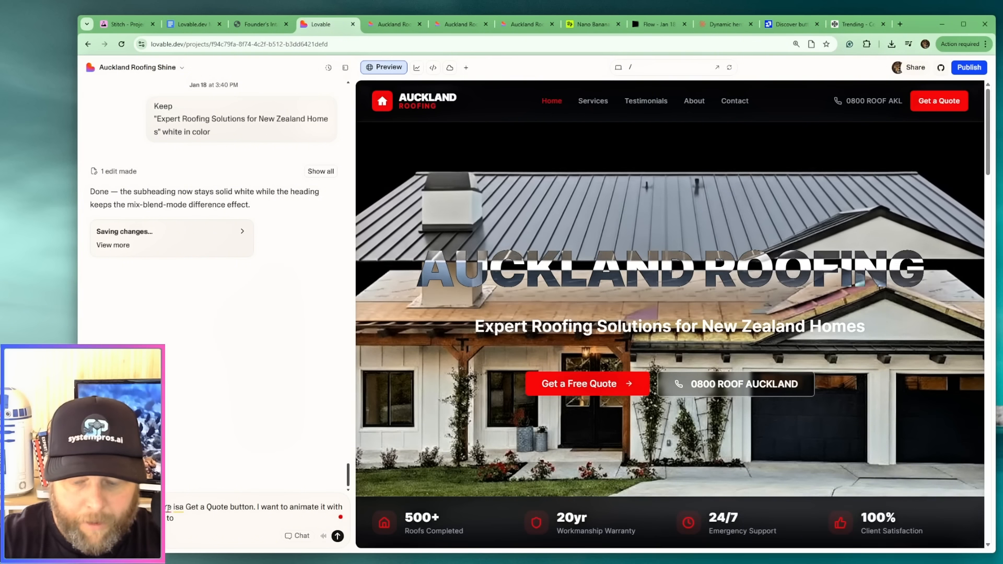
{"action": "type", "text": "lo"}
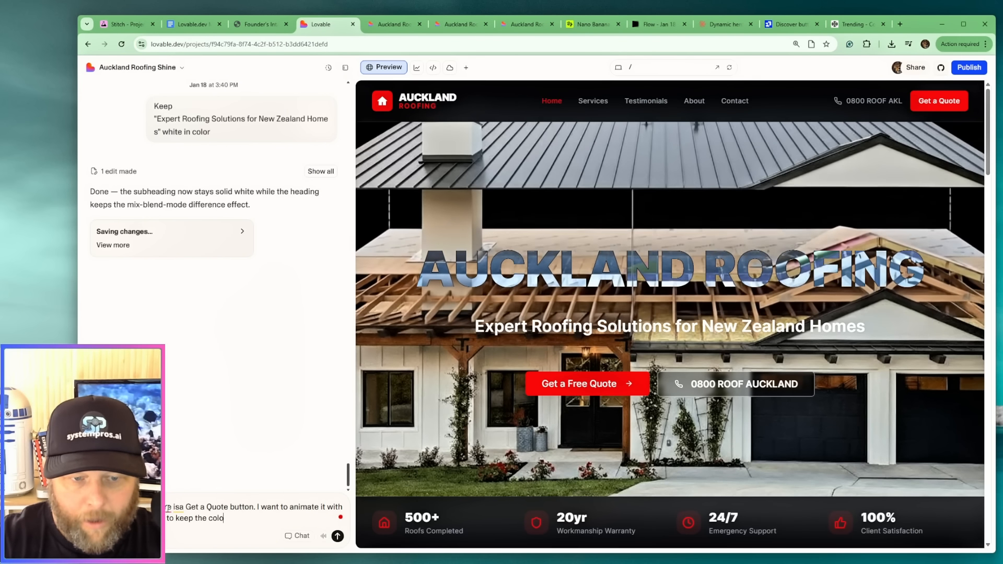
{"action": "type", "text": "rs red, but"}
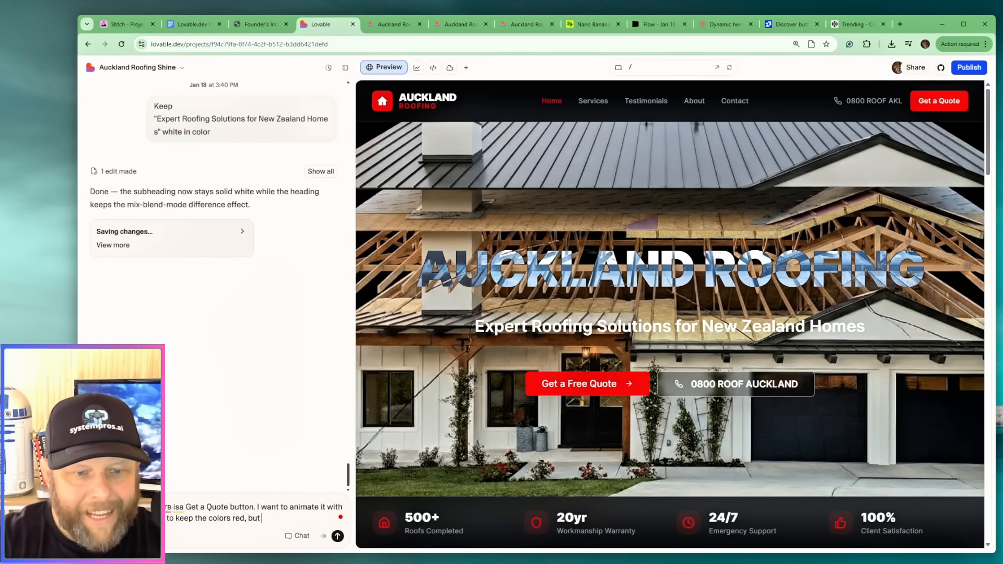
{"action": "type", "text": " add this cool"}
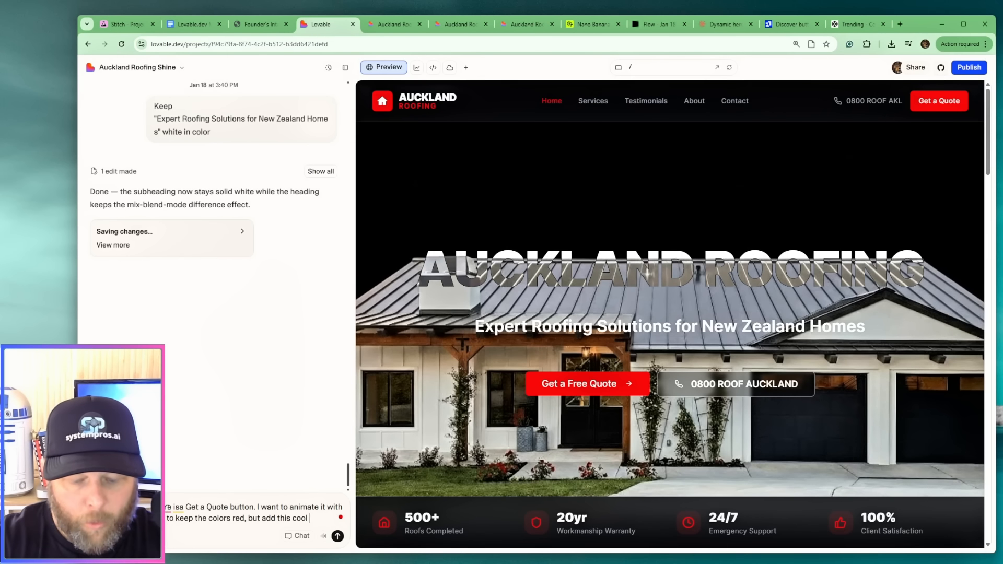
{"action": "type", "text": " effect to"}
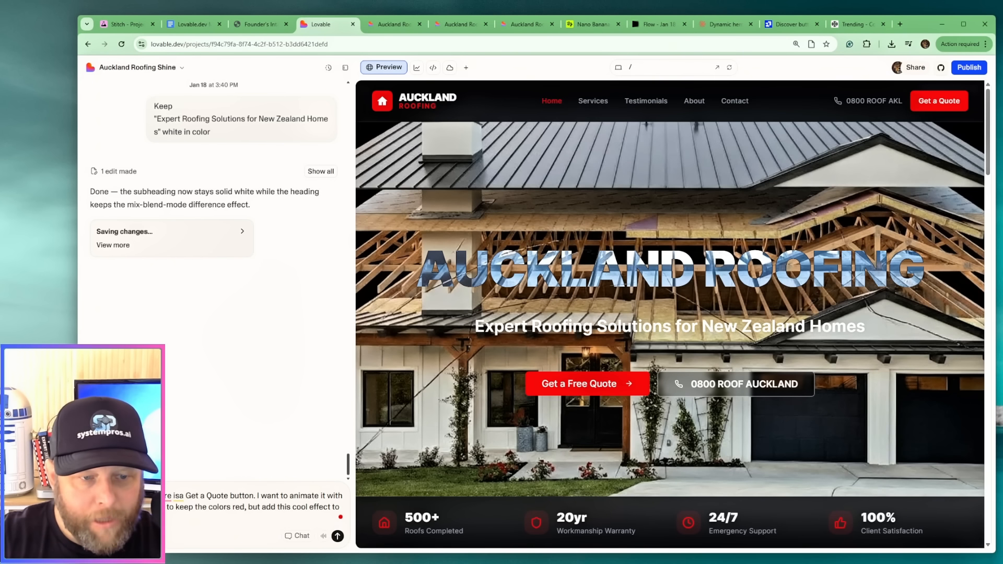
Paste the copied Animata button prompt, add a closing line about all of the section, and send it in Chat mode.
{"action": "key", "text": "ctrl+v"}
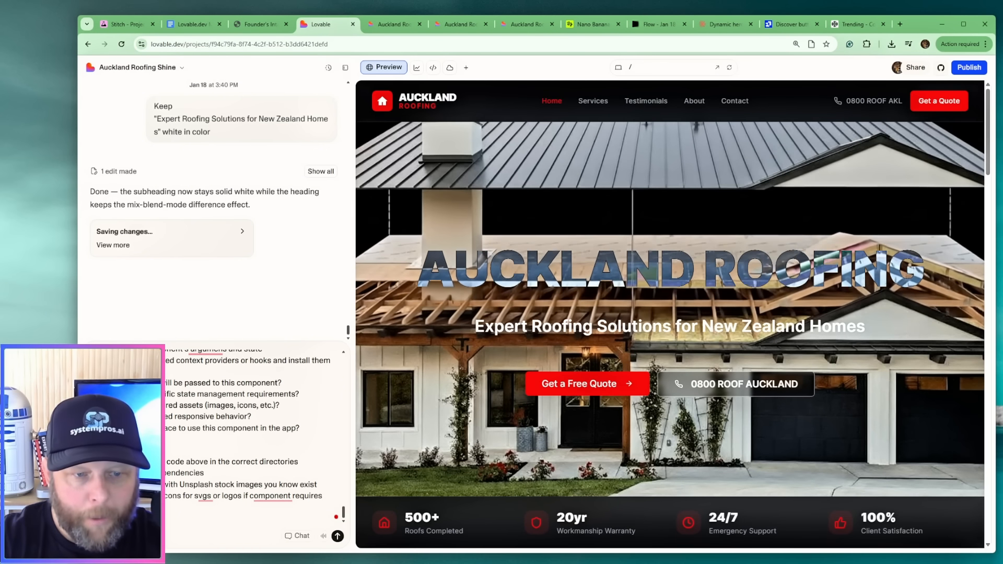
{"action": "type", "text": "es to all of"}
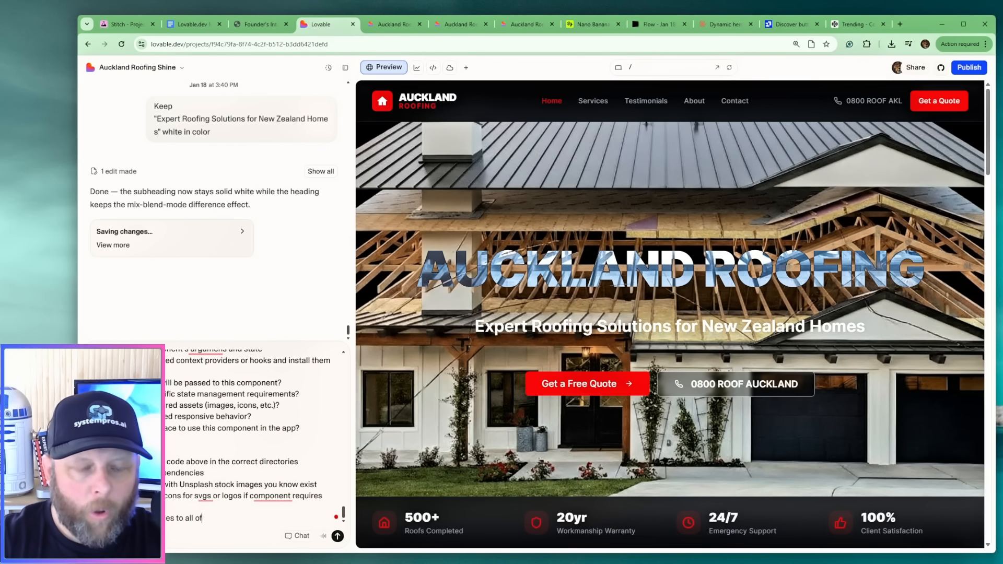
{"action": "type", "text": " the section"}
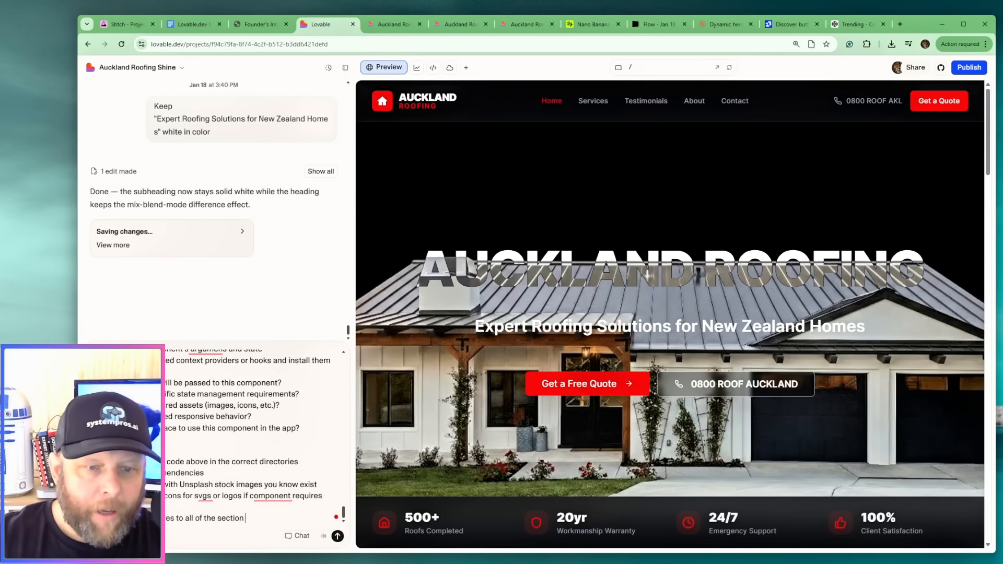
{"action": "left_click", "coordinate": [297, 536]}
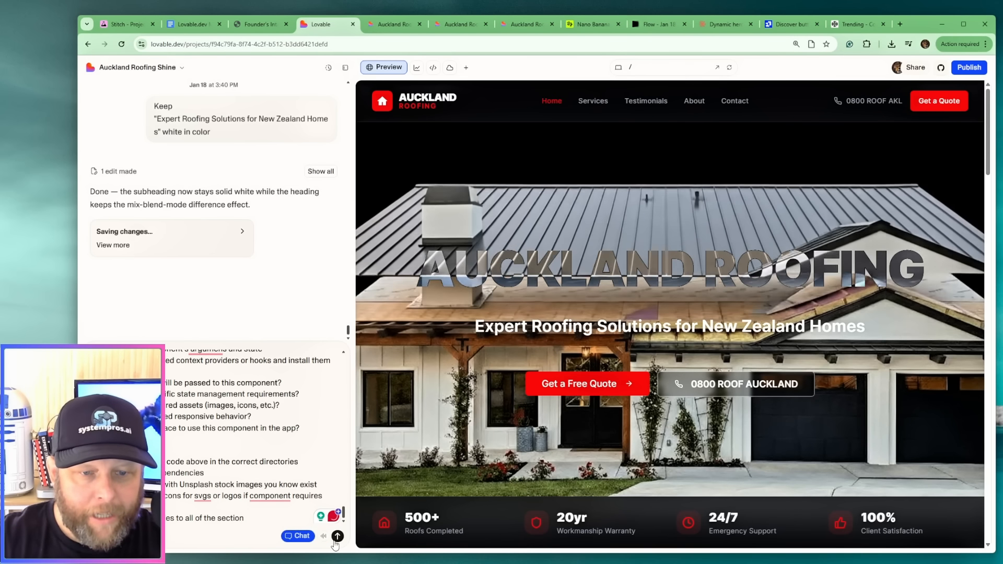
{"action": "left_click", "coordinate": [338, 536]}
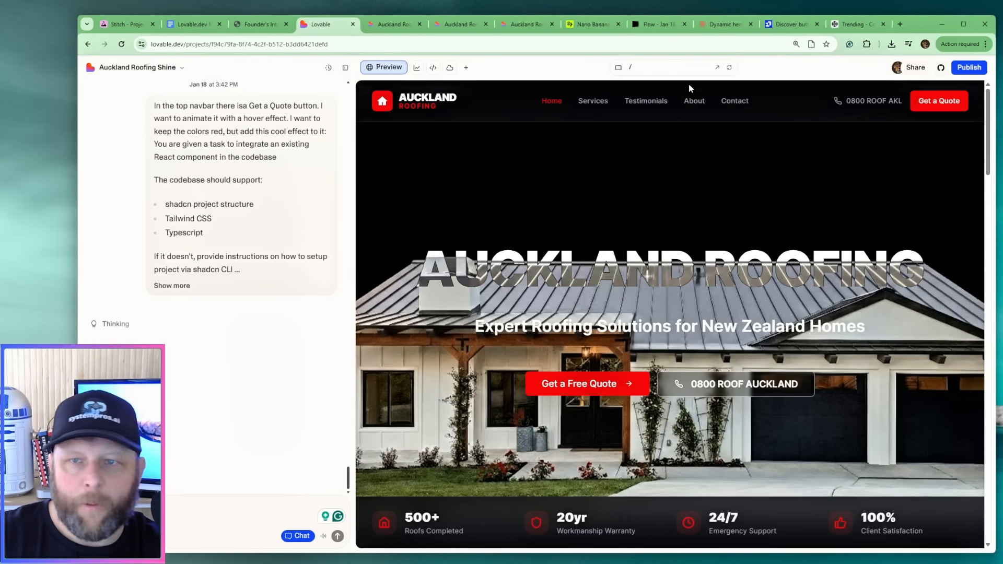
Return to 21st.dev, close the Generate thumbnails preview and browse further through the button components.
{"action": "left_click", "coordinate": [786, 29]}
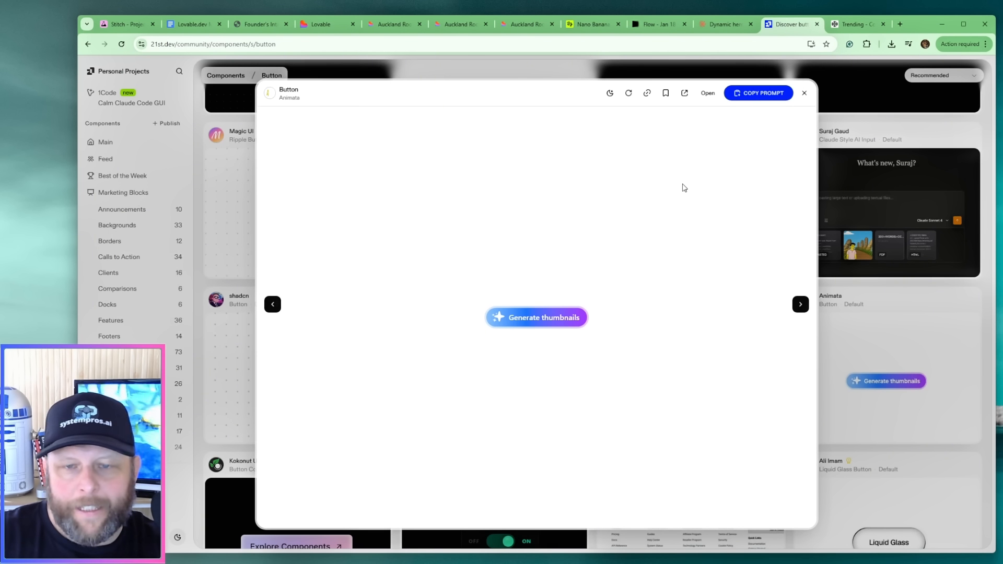
{"action": "left_click", "coordinate": [981, 291]}
{"action": "scroll", "coordinate": [629, 316], "scroll_direction": "down", "scroll_amount": 6}
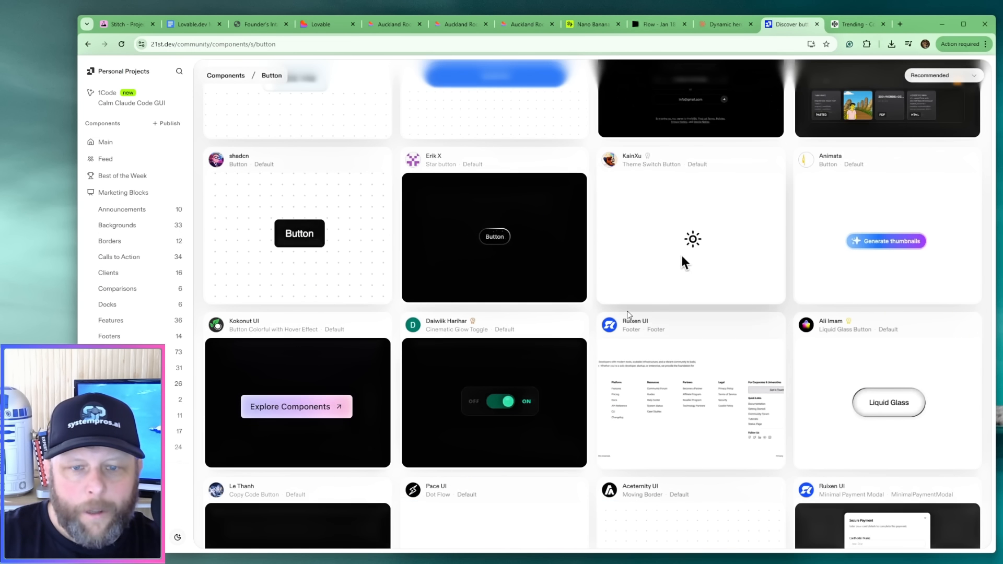
{"action": "scroll", "coordinate": [629, 316], "scroll_direction": "down", "scroll_amount": 1}
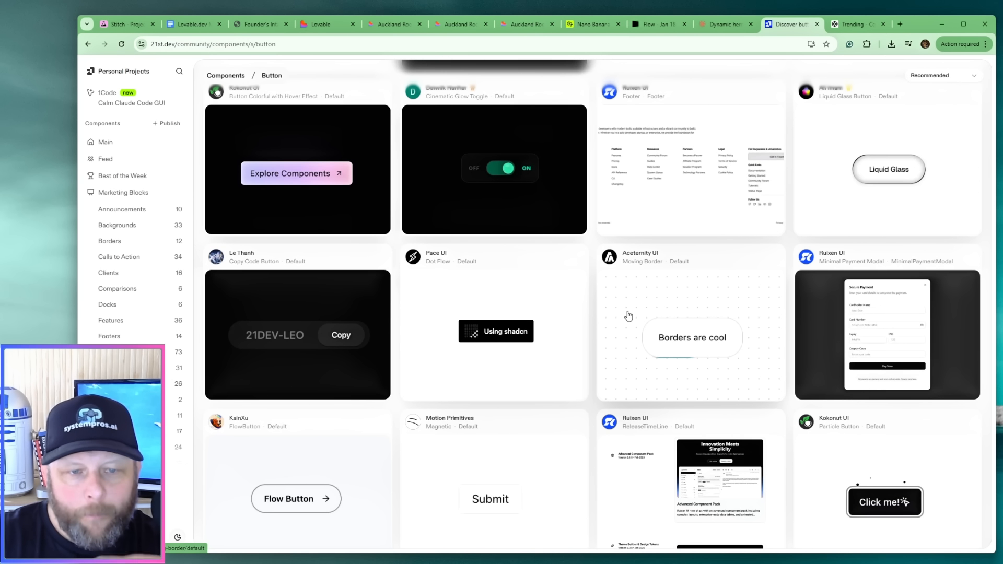
{"action": "scroll", "coordinate": [629, 316], "scroll_direction": "down", "scroll_amount": 1}
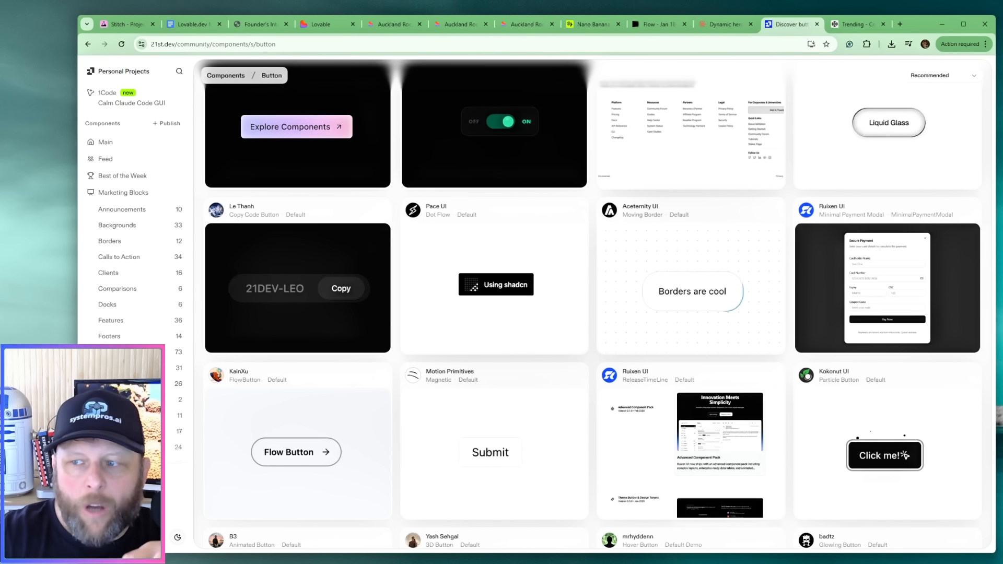
Switch to Lovable, review the sparkle particle hover effect plan for the Get a Quote button and implement it.
{"action": "left_click", "coordinate": [320, 24]}
{"action": "scroll", "coordinate": [209, 405], "scroll_direction": "down", "scroll_amount": 15}
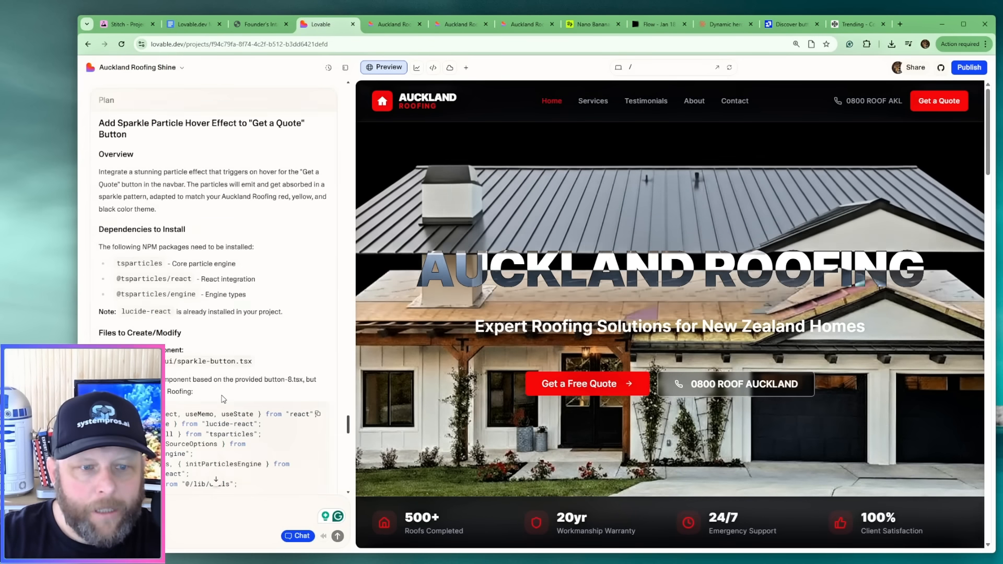
{"action": "scroll", "coordinate": [220, 409], "scroll_direction": "down", "scroll_amount": 5}
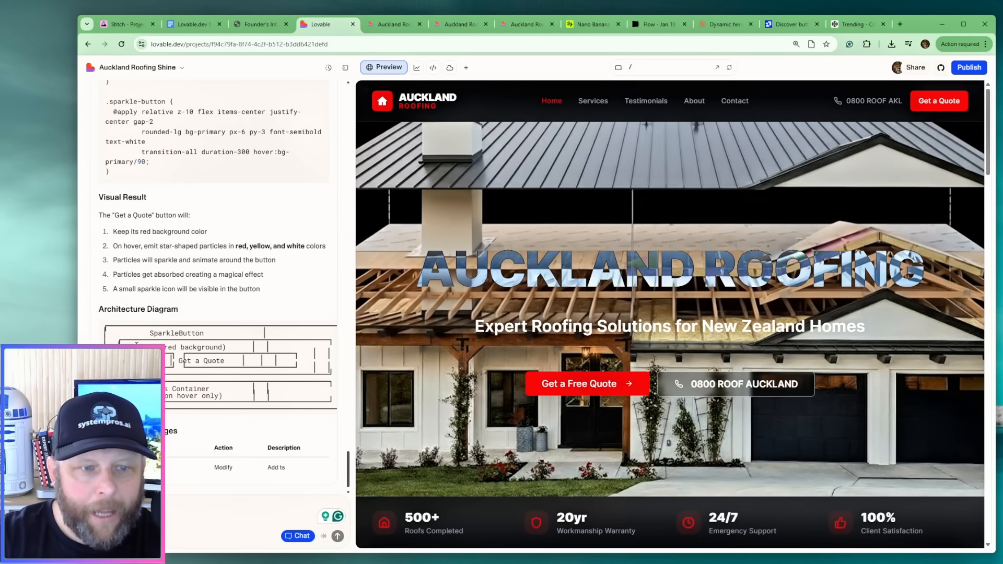
{"action": "scroll", "coordinate": [165, 371], "scroll_direction": "down", "scroll_amount": 1}
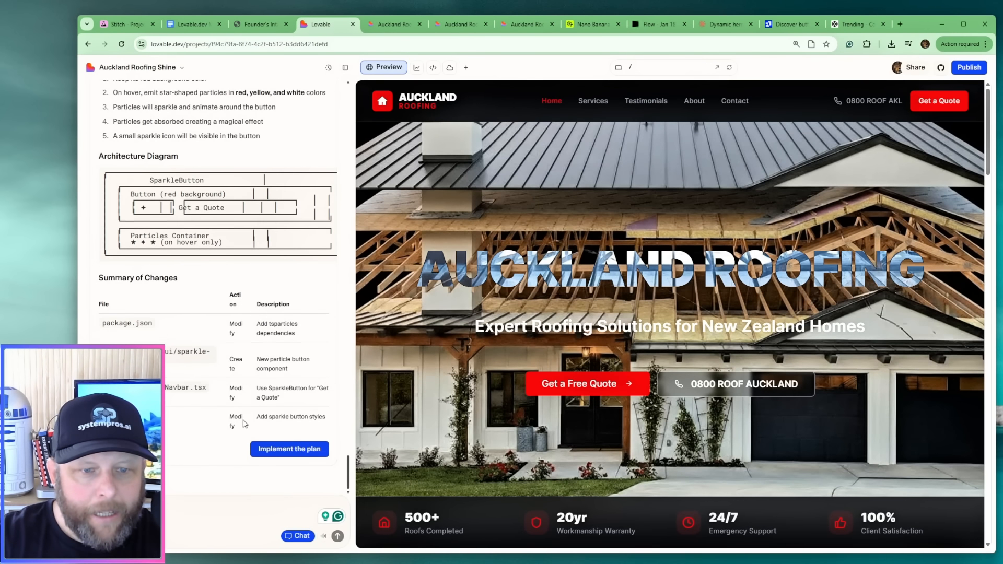
{"action": "left_click", "coordinate": [261, 450]}
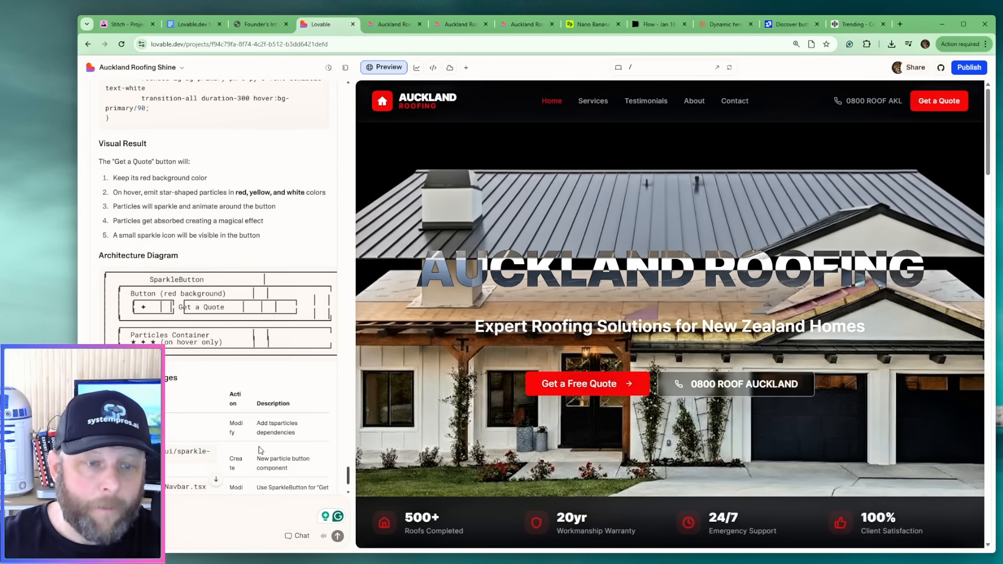
{"action": "scroll", "coordinate": [266, 346], "scroll_direction": "down", "scroll_amount": 2}
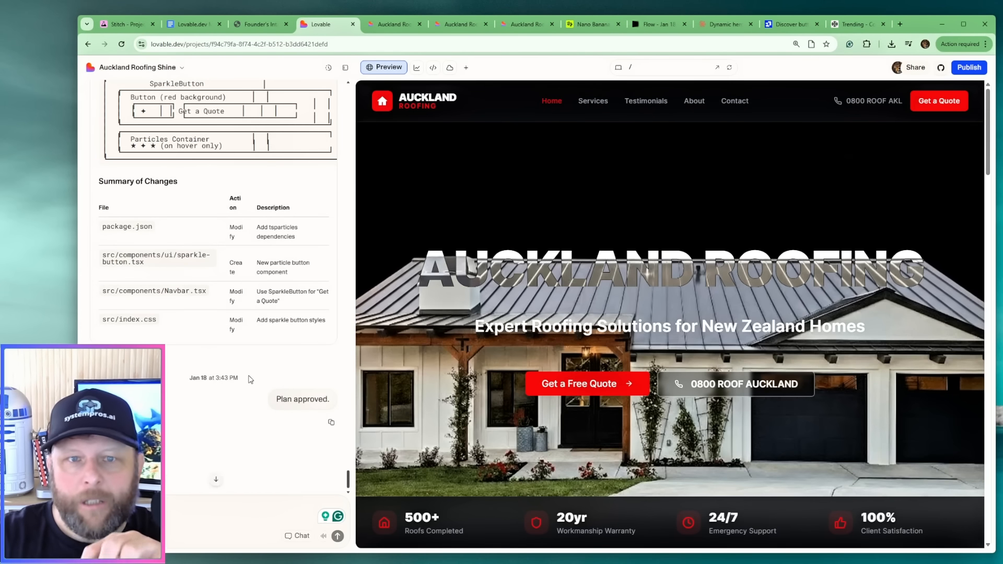
{"action": "scroll", "coordinate": [660, 276], "scroll_direction": "down", "scroll_amount": 2}
Review the home page preview down to its footer, and open the Contact & Booking page to look over its form and map.
{"action": "scroll", "coordinate": [808, 389], "scroll_direction": "down", "scroll_amount": 15}
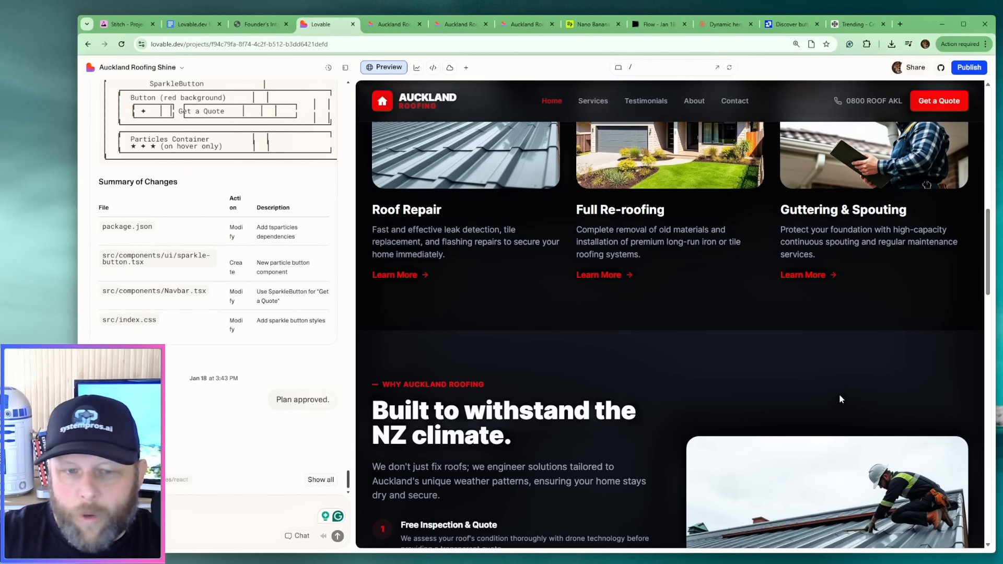
{"action": "scroll", "coordinate": [840, 399], "scroll_direction": "down", "scroll_amount": 7}
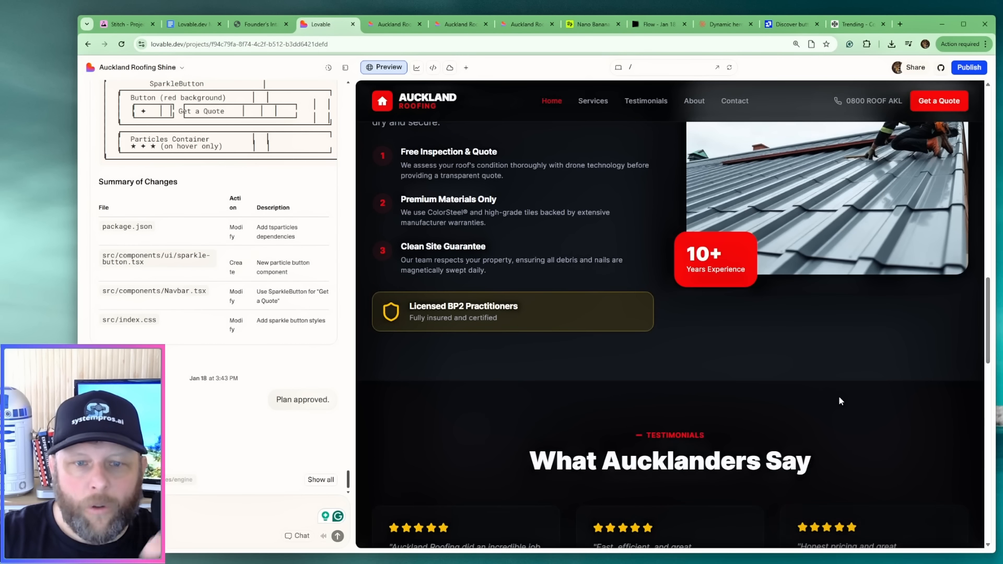
{"action": "scroll", "coordinate": [831, 405], "scroll_direction": "up", "scroll_amount": 10}
{"action": "scroll", "coordinate": [794, 428], "scroll_direction": "down", "scroll_amount": 3}
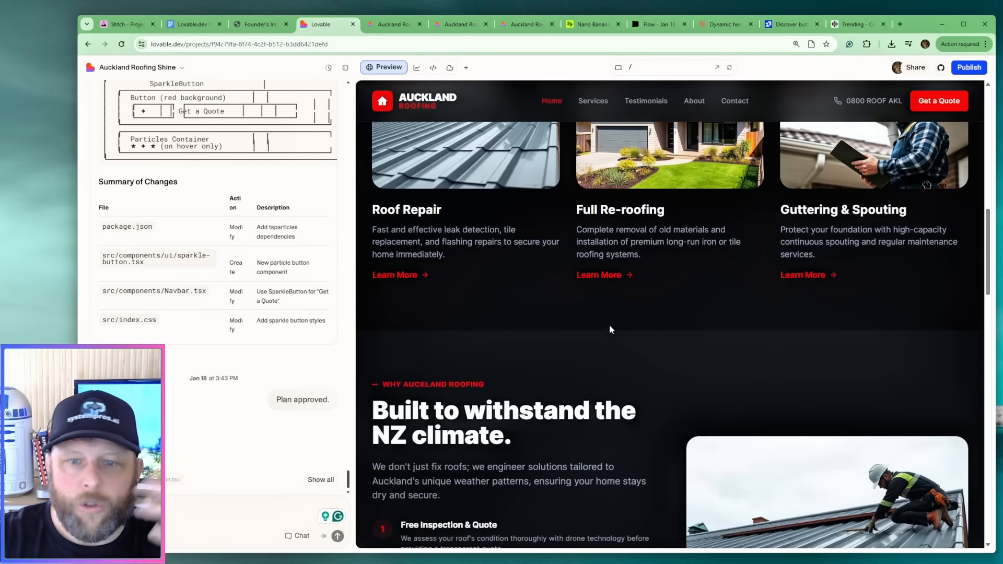
{"action": "scroll", "coordinate": [622, 329], "scroll_direction": "down", "scroll_amount": 12}
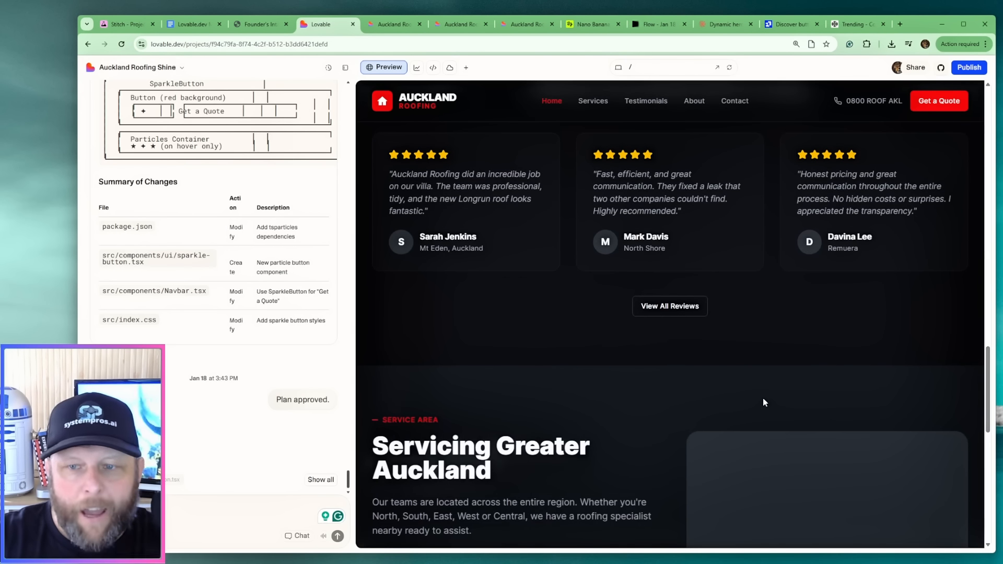
{"action": "scroll", "coordinate": [765, 410], "scroll_direction": "down", "scroll_amount": 5}
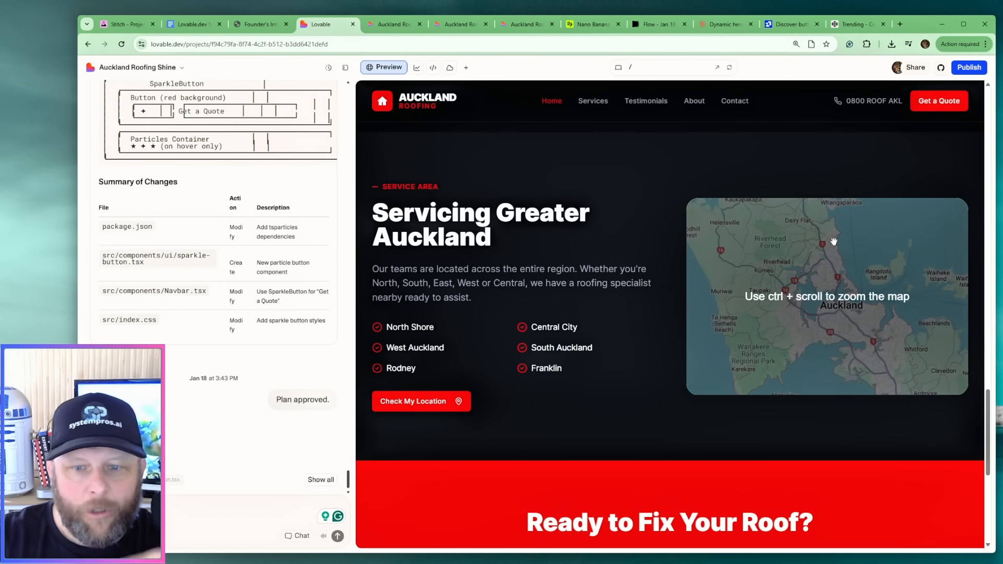
{"action": "scroll", "coordinate": [814, 372], "scroll_direction": "down", "scroll_amount": 7}
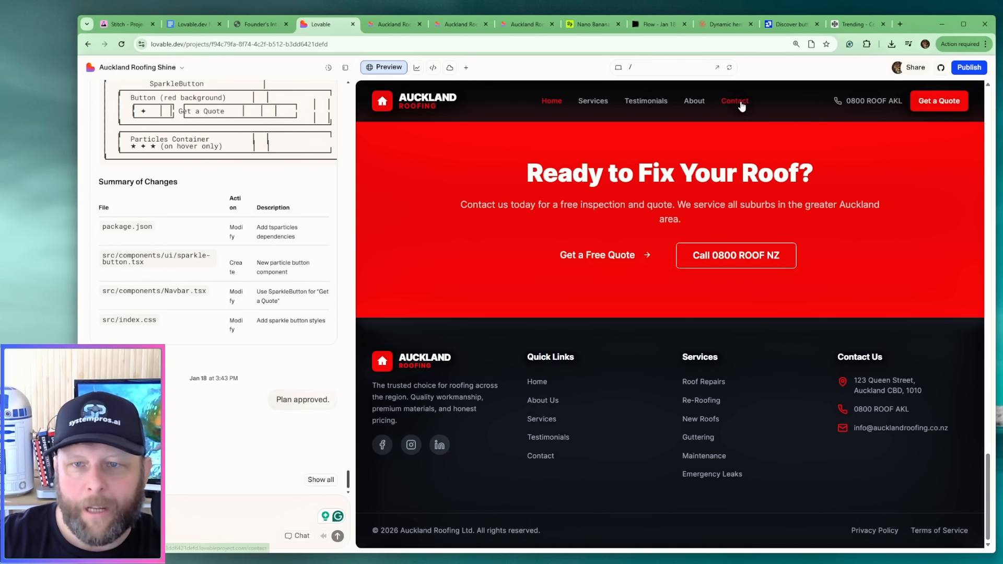
{"action": "left_click", "coordinate": [931, 104]}
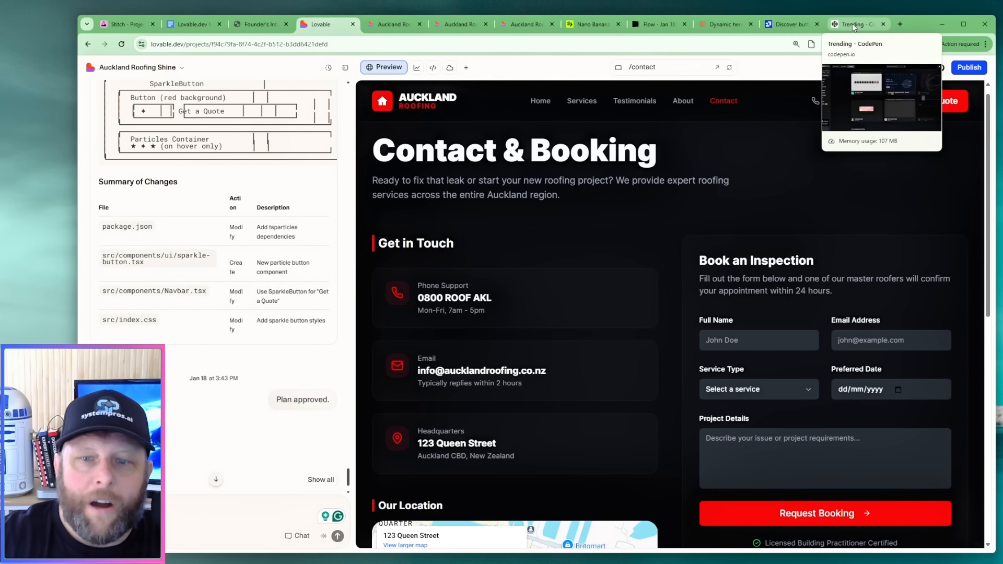
{"action": "scroll", "coordinate": [815, 359], "scroll_direction": "down", "scroll_amount": 3}
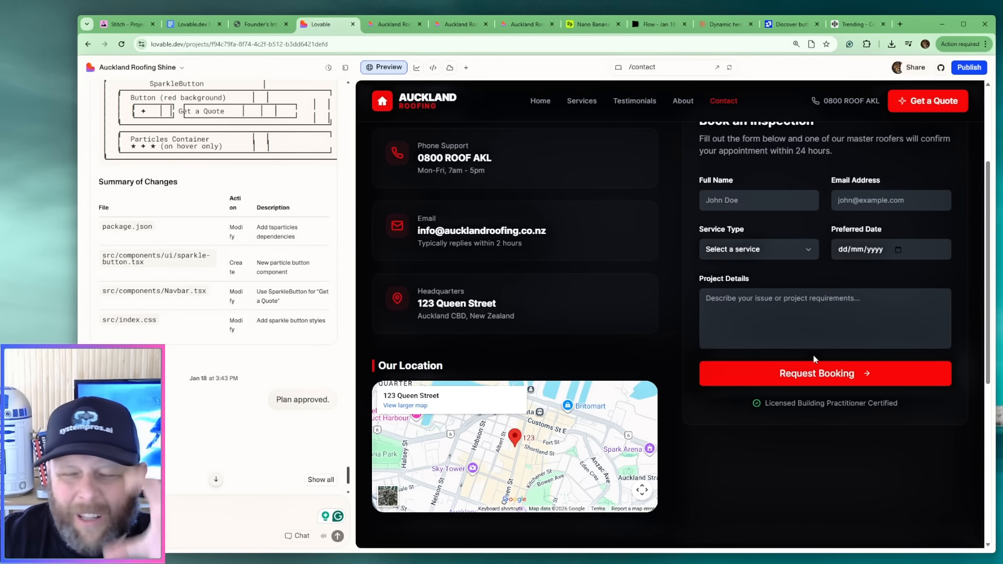
Open aiagencymentorship.ai in a new browser tab.
{"action": "left_click", "coordinate": [901, 24]}
{"action": "type", "text": "aia"}
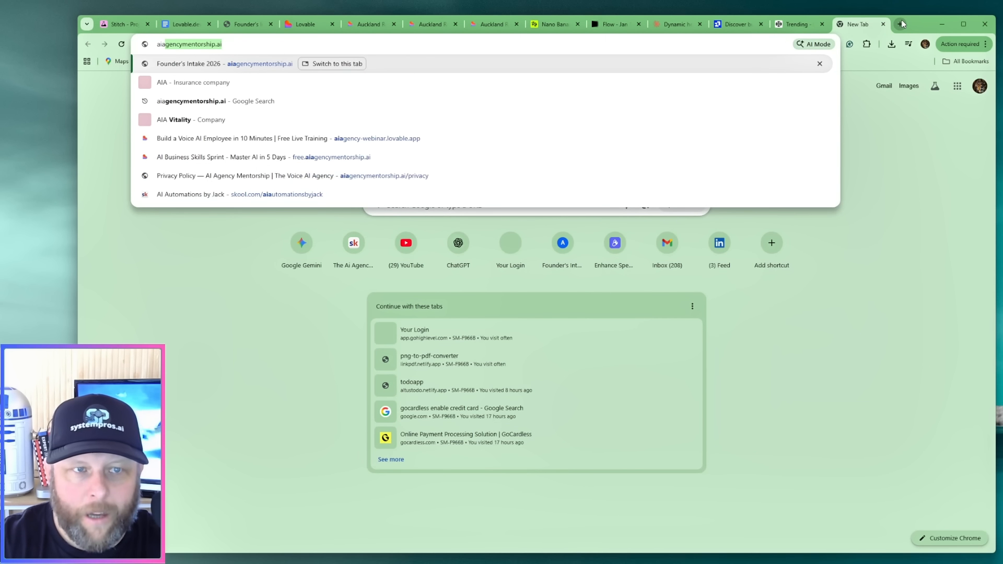
{"action": "key", "text": "Return"}
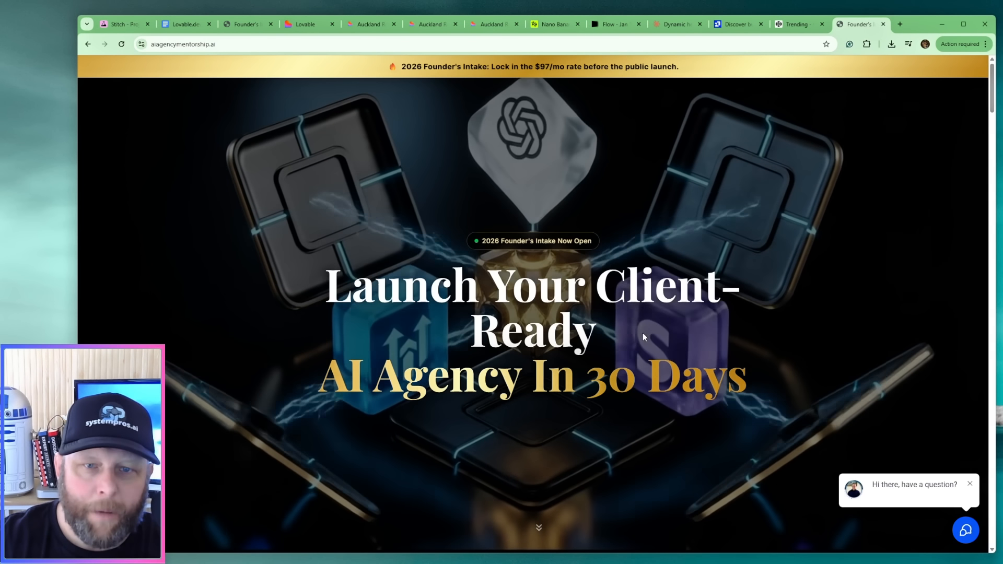
Return to Lovable, open the contact page preview in its own tab, and view the Engine and Deploy panels of the workflow infographic.
{"action": "left_click", "coordinate": [324, 25]}
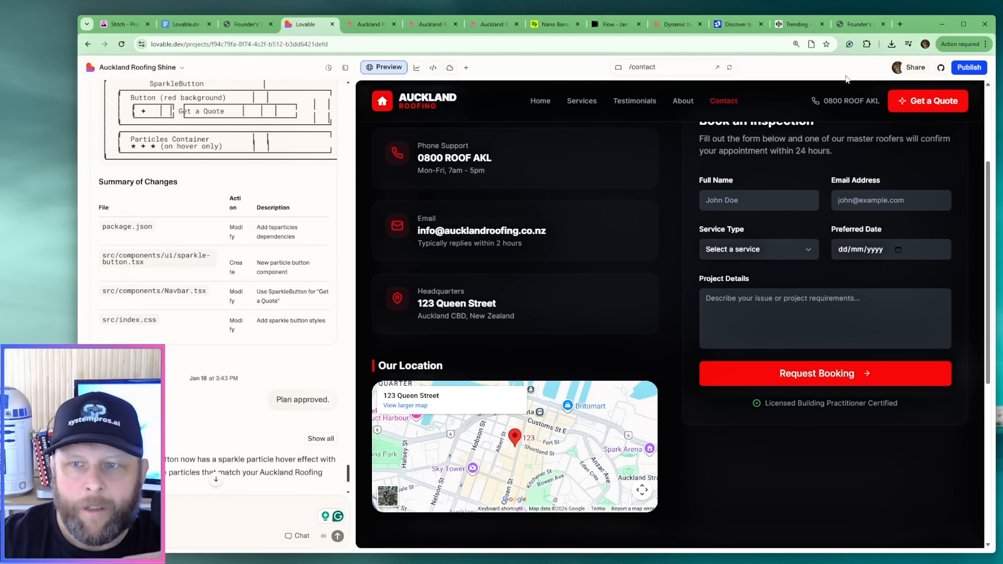
{"action": "left_click", "coordinate": [717, 67]}
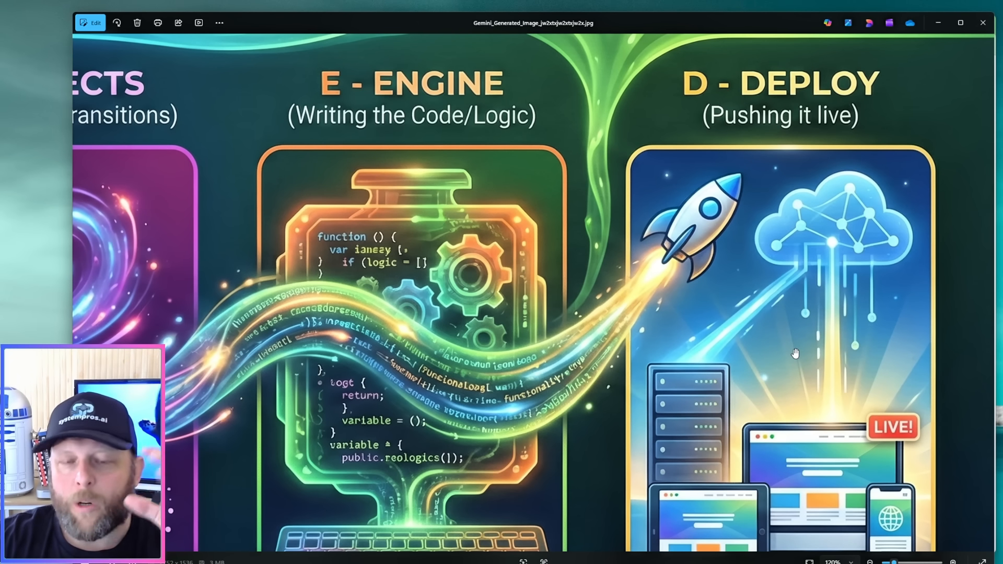
{"action": "left_click_drag", "start_coordinate": [317, 256], "coordinate": [262, 259]}
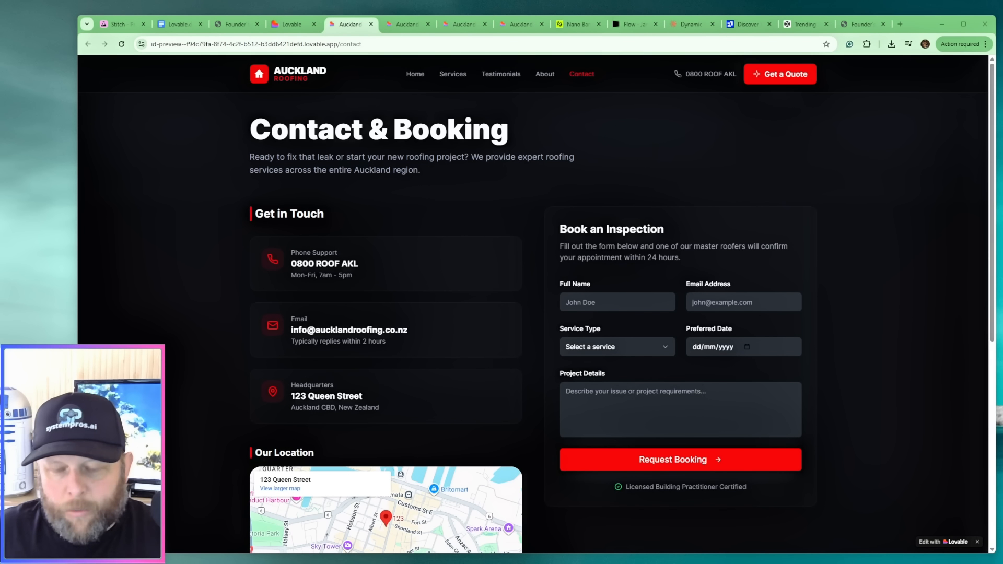
Connect the Auckland Roofing Shine project in Lovable to the personal GitHub organization and approve the transfer for two-way sync.
{"action": "left_click", "coordinate": [292, 24]}
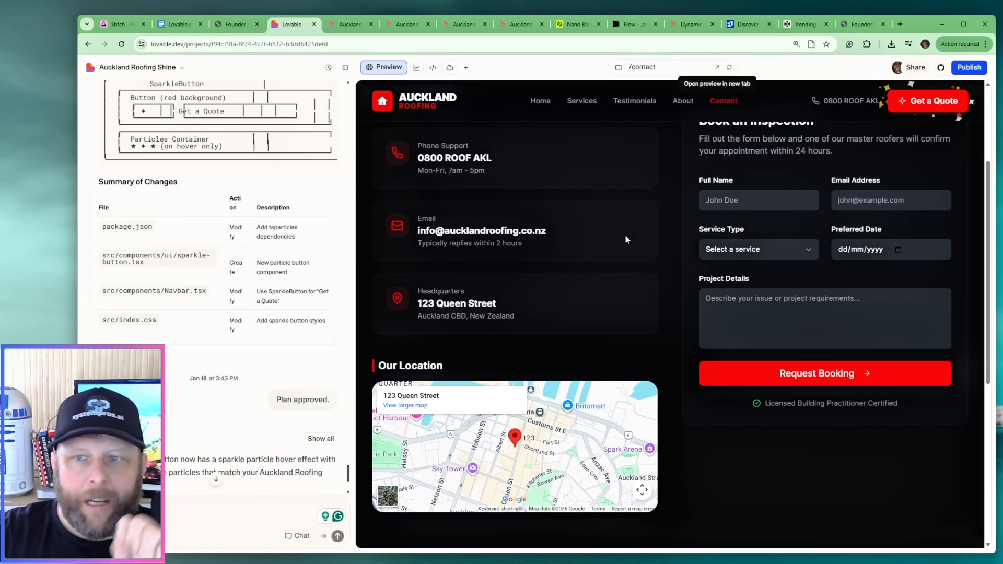
{"action": "left_click", "coordinate": [942, 69]}
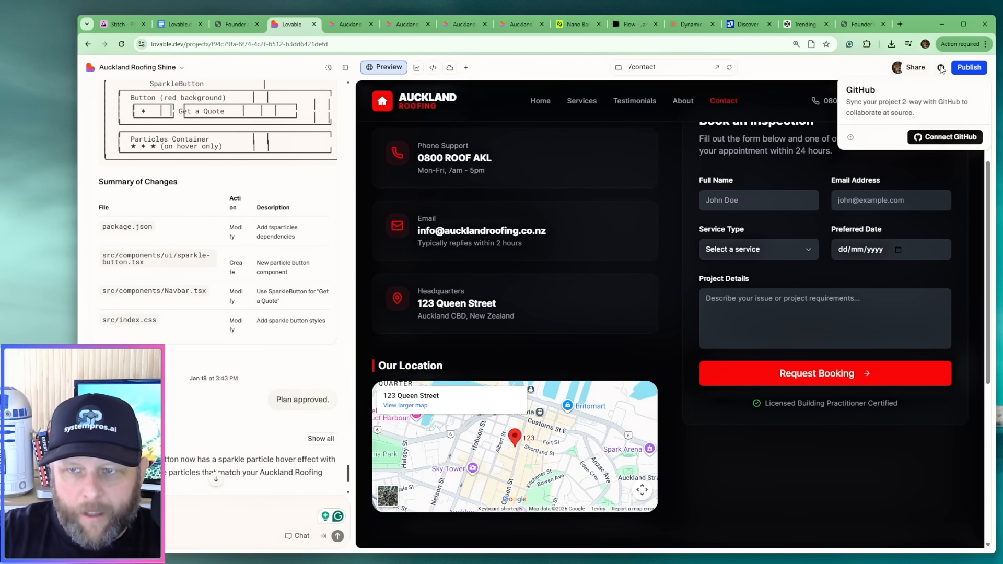
{"action": "left_click", "coordinate": [939, 138]}
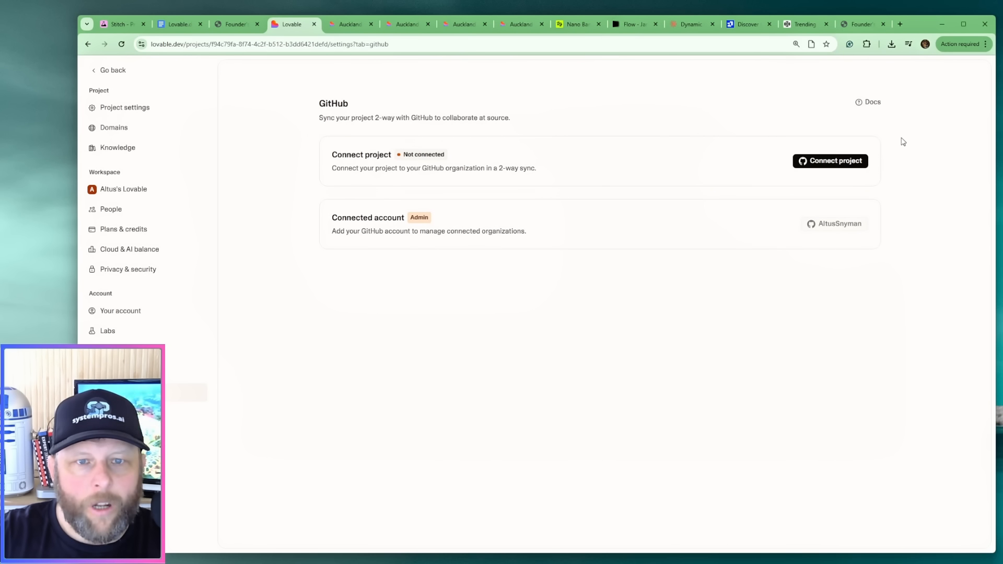
{"action": "left_click", "coordinate": [837, 165]}
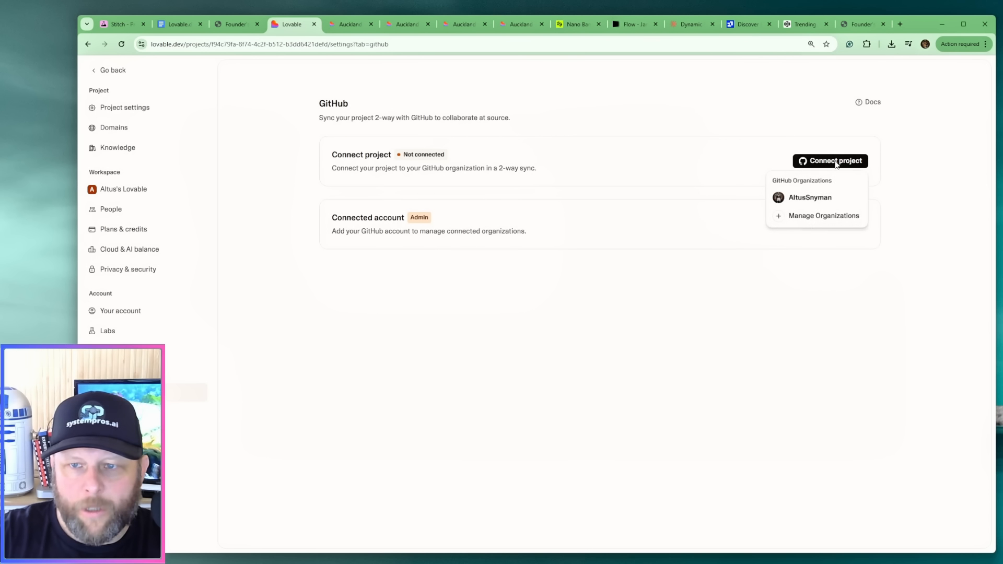
{"action": "left_click", "coordinate": [807, 198]}
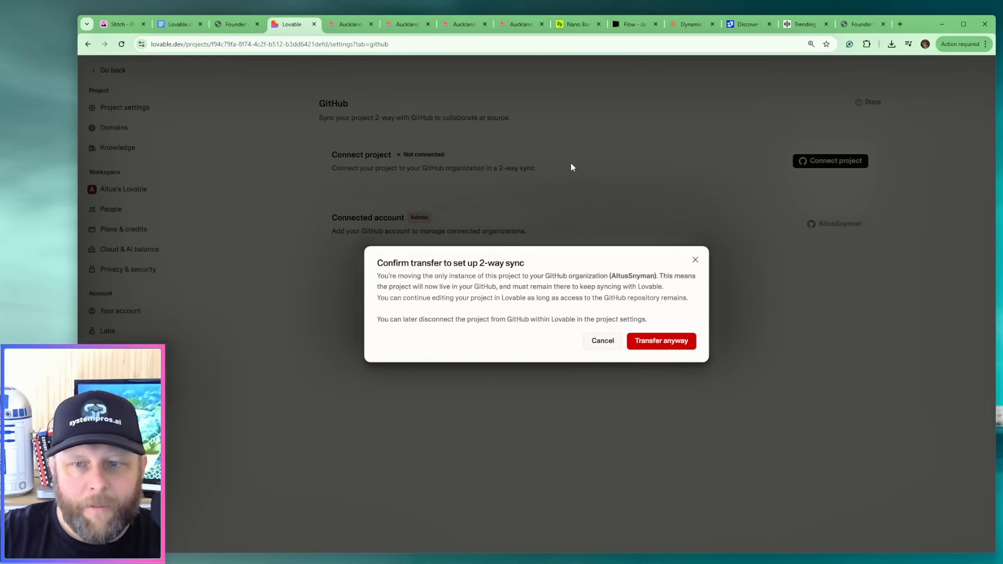
{"action": "left_click", "coordinate": [647, 347]}
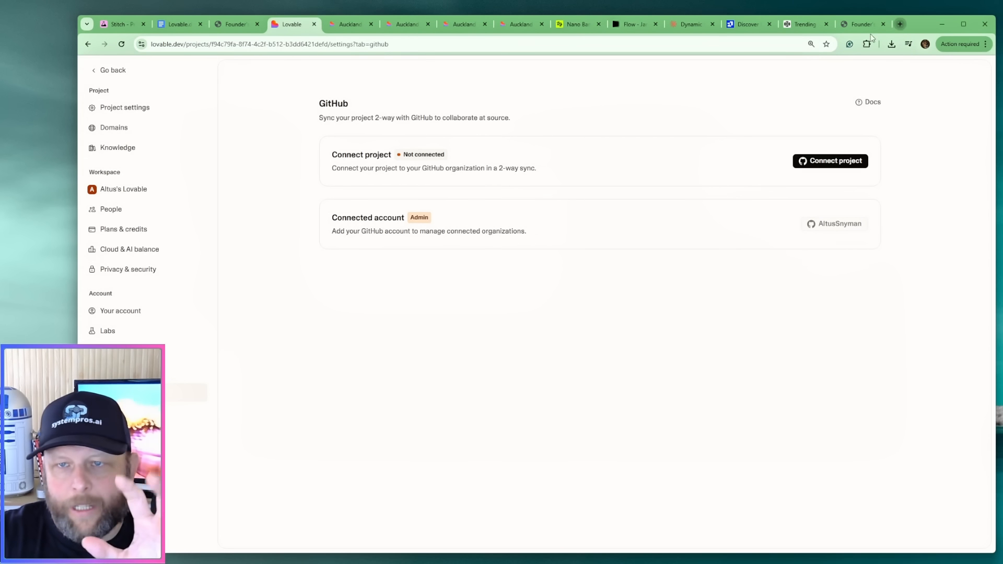
Open netlify.com in a new browser tab.
{"action": "left_click", "coordinate": [900, 24]}
{"action": "left_click", "coordinate": [731, 46]}
{"action": "type", "text": "net"}
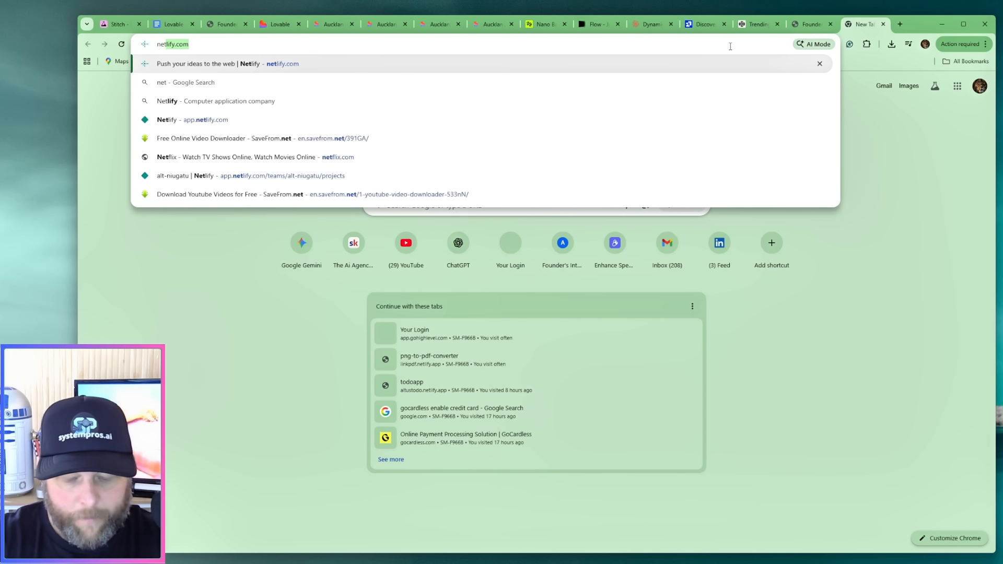
{"action": "type", "text": "lify.com"}
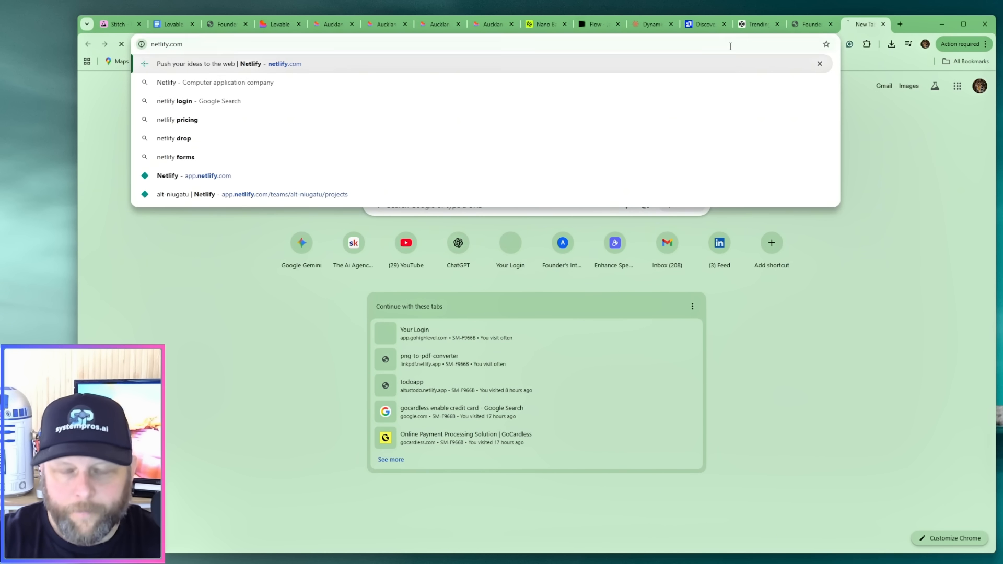
{"action": "key", "text": "Return"}
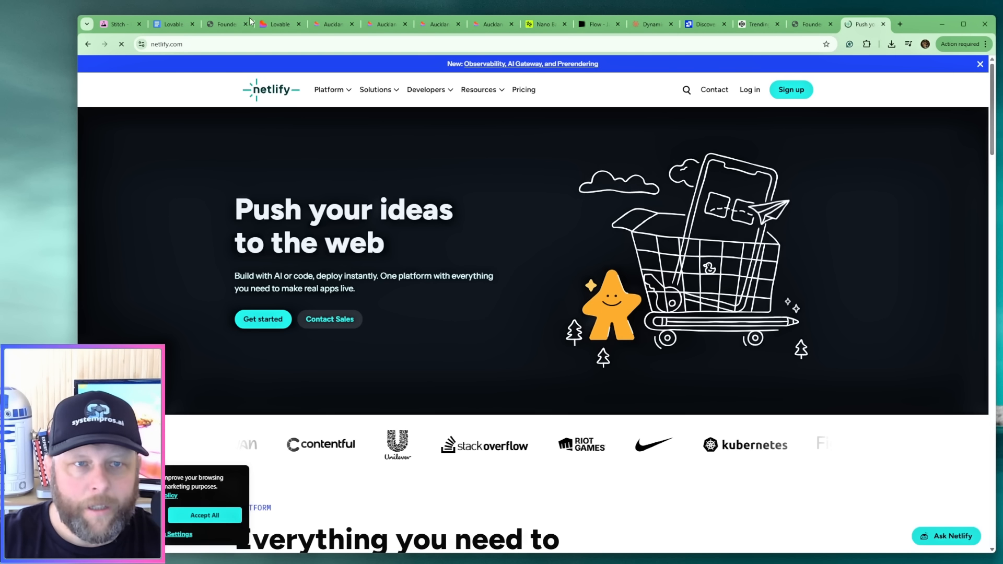
Back in Lovable's GitHub settings, copy the repository name auckland-roofing-shine from the HTTPS clone address.
{"action": "left_click", "coordinate": [279, 24]}
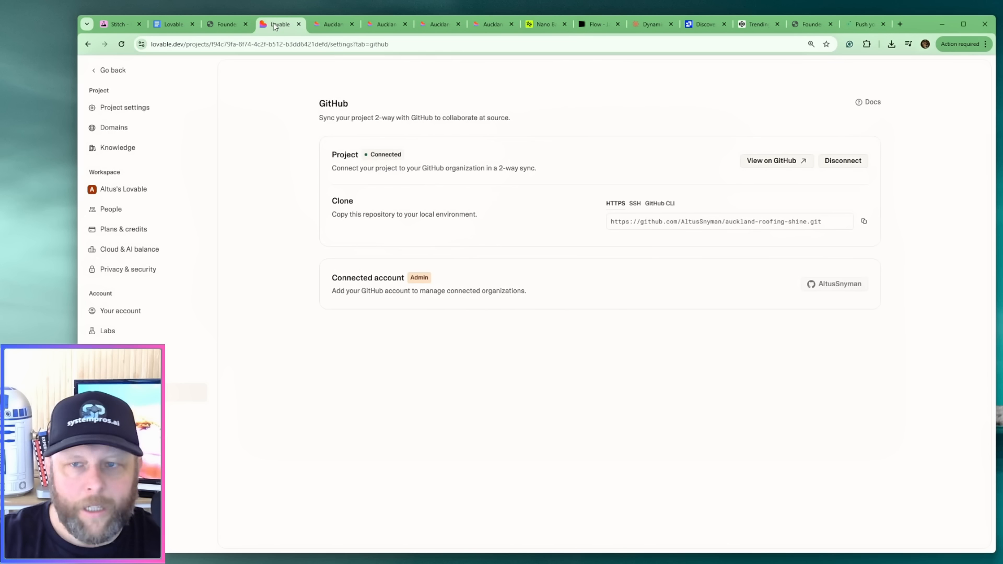
{"action": "left_click", "coordinate": [787, 221]}
{"action": "left_click", "coordinate": [731, 222]}
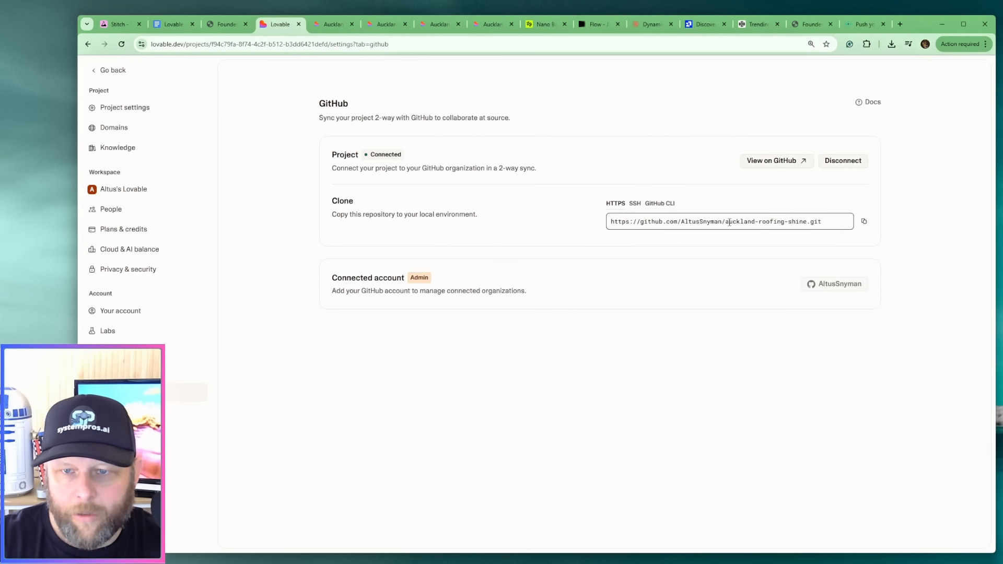
{"action": "left_click_drag", "start_coordinate": [729, 223], "coordinate": [808, 223]}
{"action": "key", "text": "ctrl+c"}
{"action": "left_click", "coordinate": [743, 221]}
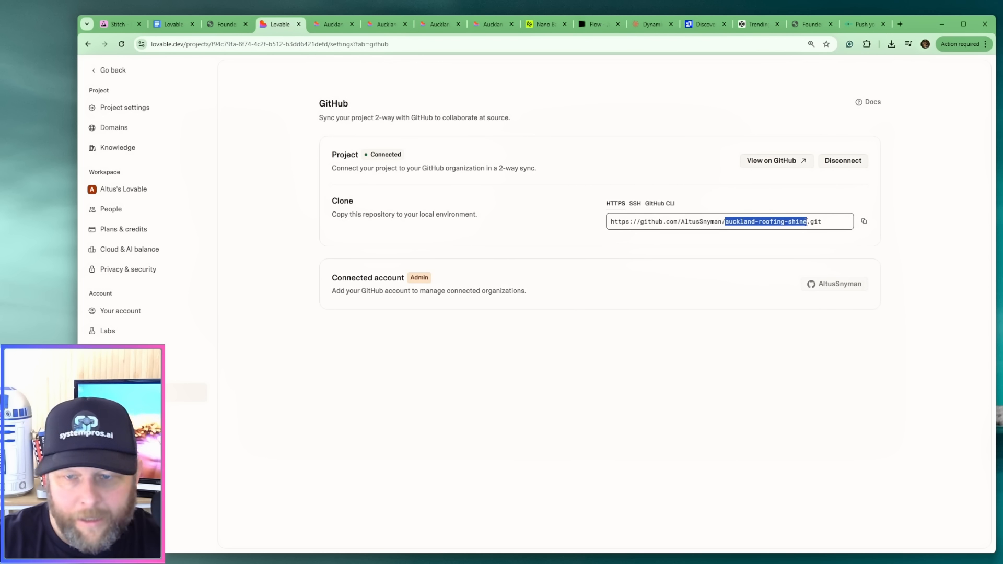
Switch to Netlify, log in and start importing an existing project from GitHub.
{"action": "left_click", "coordinate": [860, 25]}
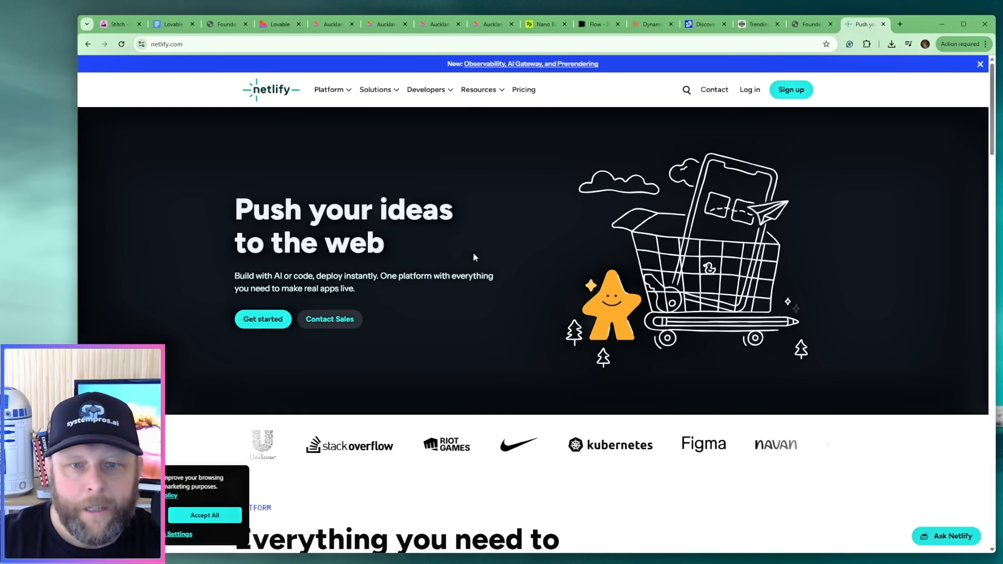
{"action": "left_click", "coordinate": [754, 92]}
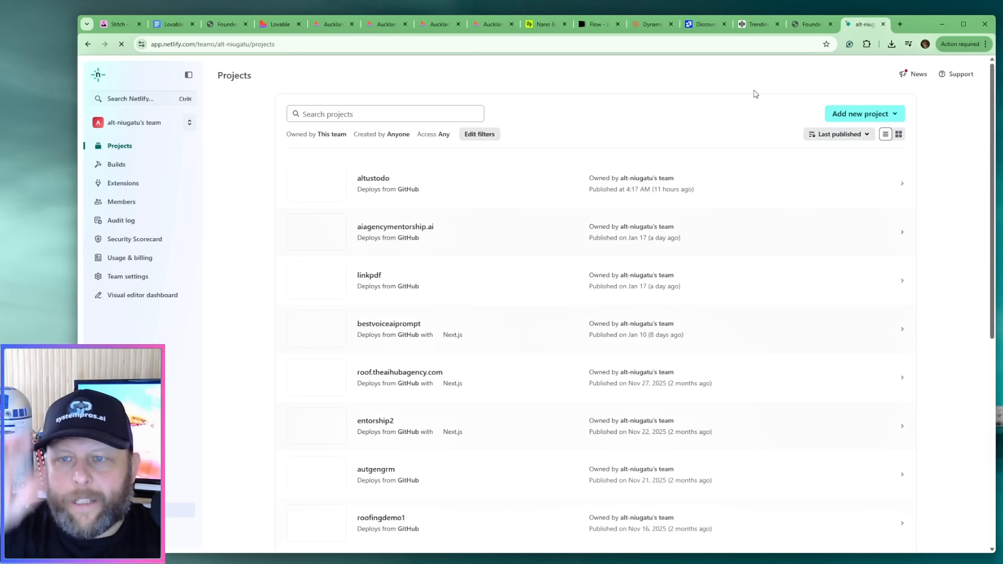
{"action": "left_click", "coordinate": [858, 116]}
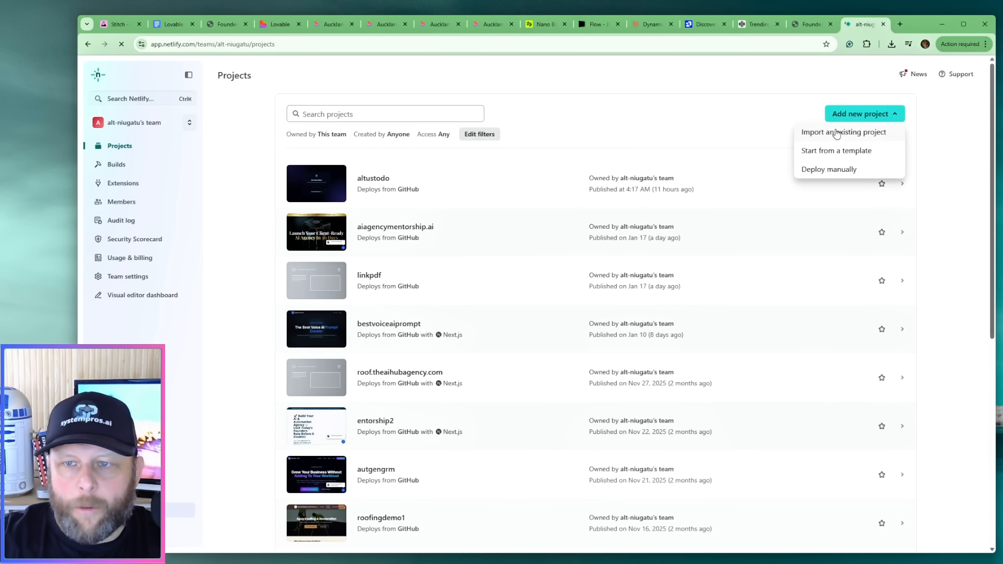
{"action": "left_click", "coordinate": [840, 130]}
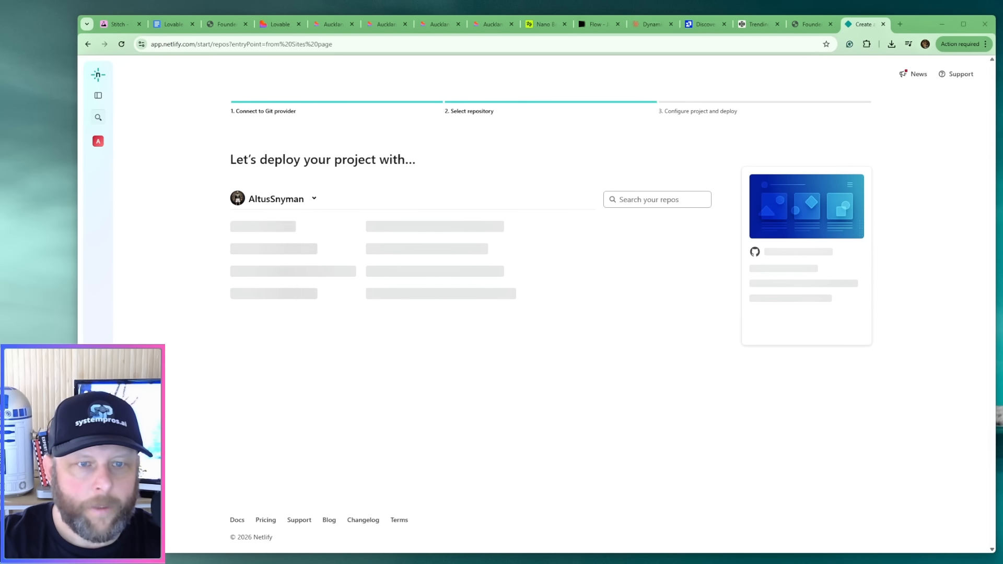
Search the GitHub repositories for auckland-roofing-shine and select it for deployment.
{"action": "left_click", "coordinate": [629, 202]}
{"action": "key", "text": "ctrl+v"}
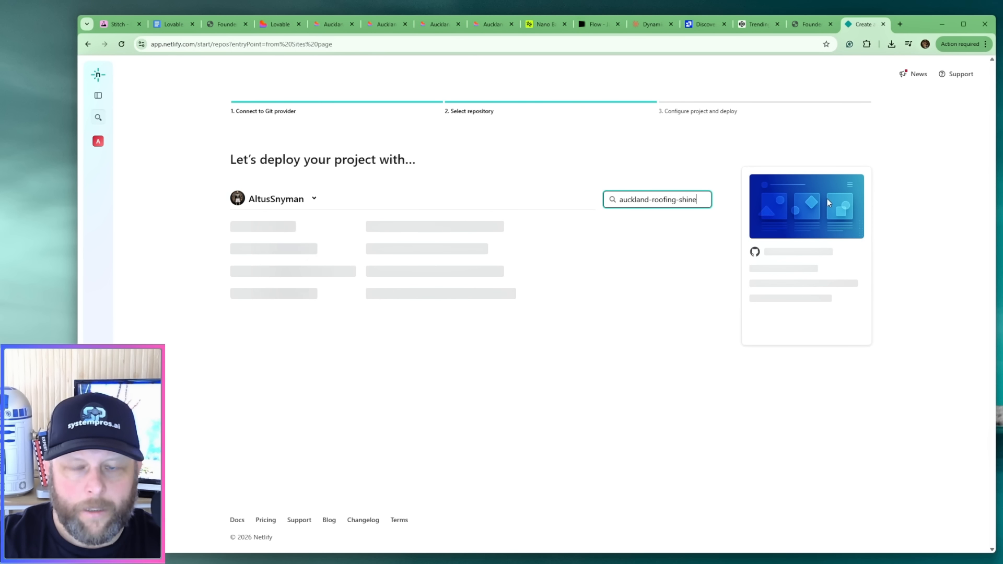
{"action": "left_click", "coordinate": [519, 245]}
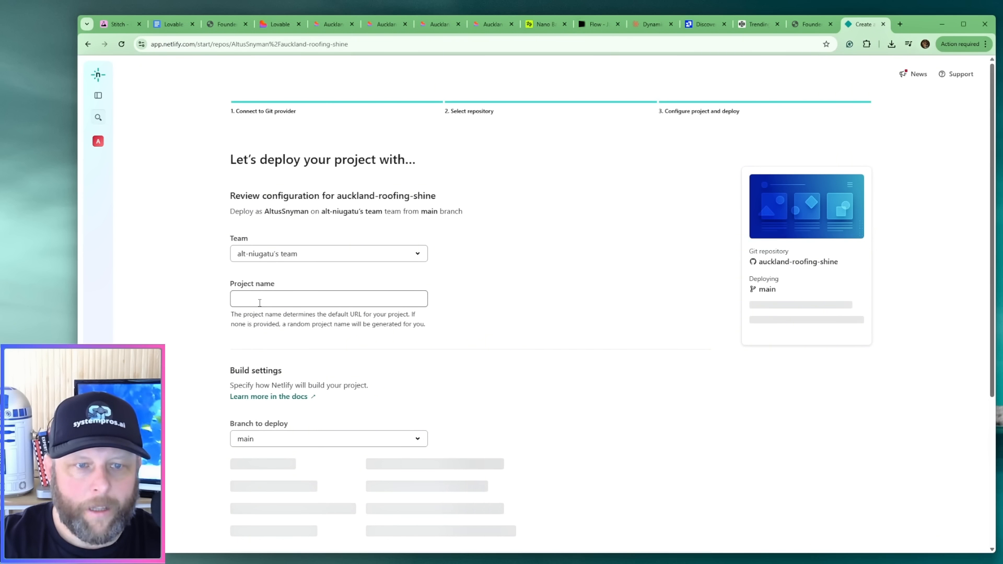
Name the Netlify project auckland-roofing-shine and deploy it from the main branch with the default build settings.
{"action": "left_click", "coordinate": [260, 303]}
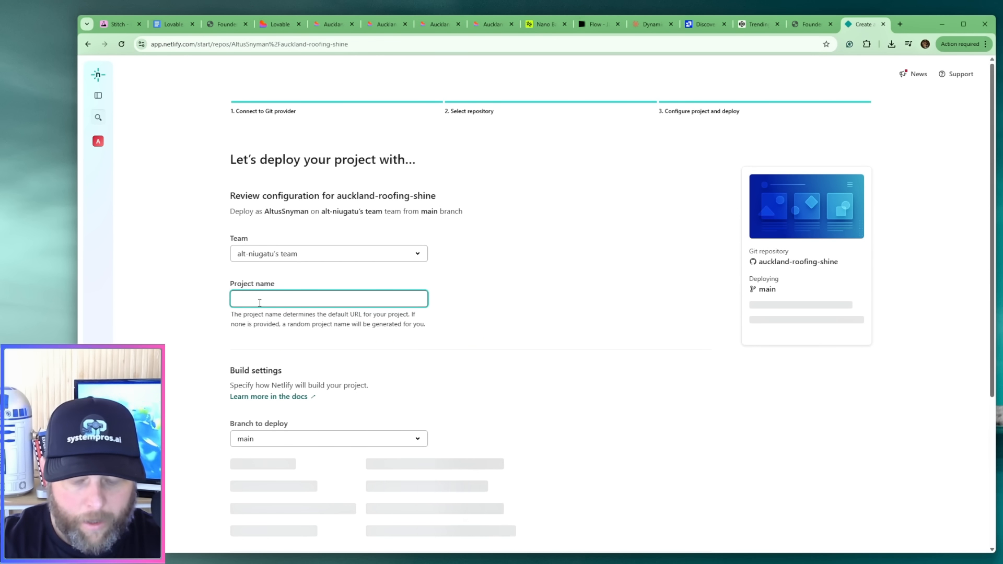
{"action": "type", "text": "auckland-"}
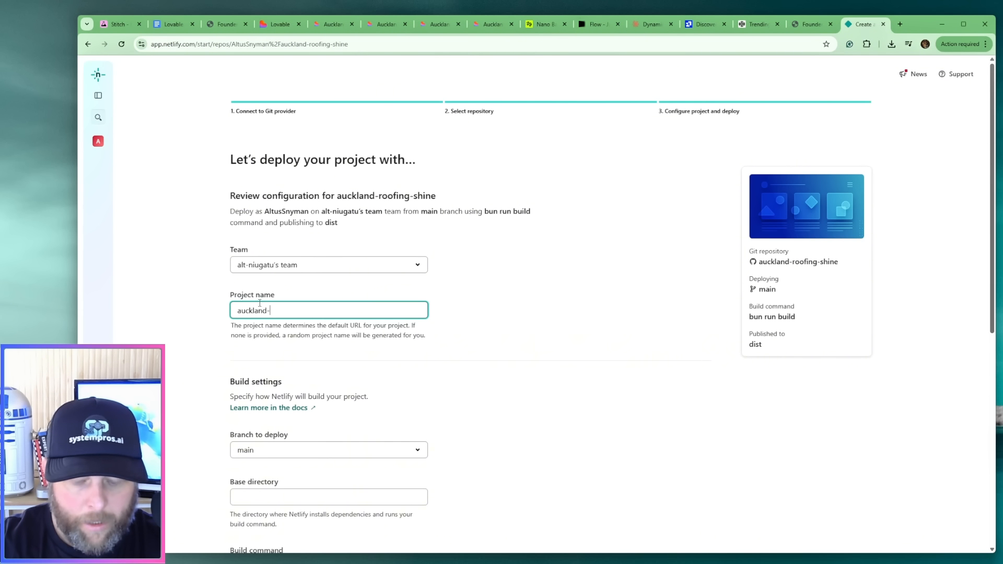
{"action": "type", "text": "r"}
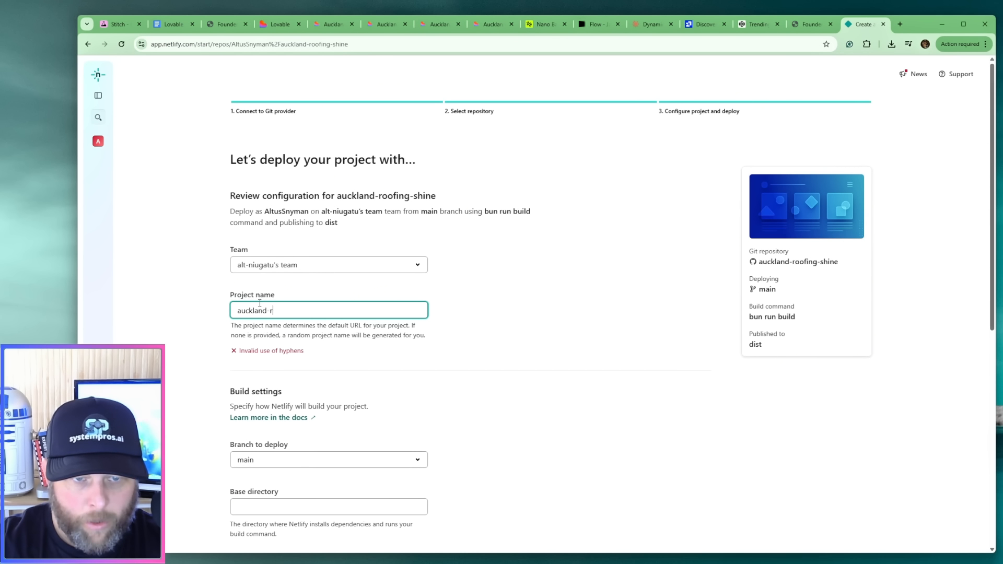
{"action": "type", "text": "oofing"}
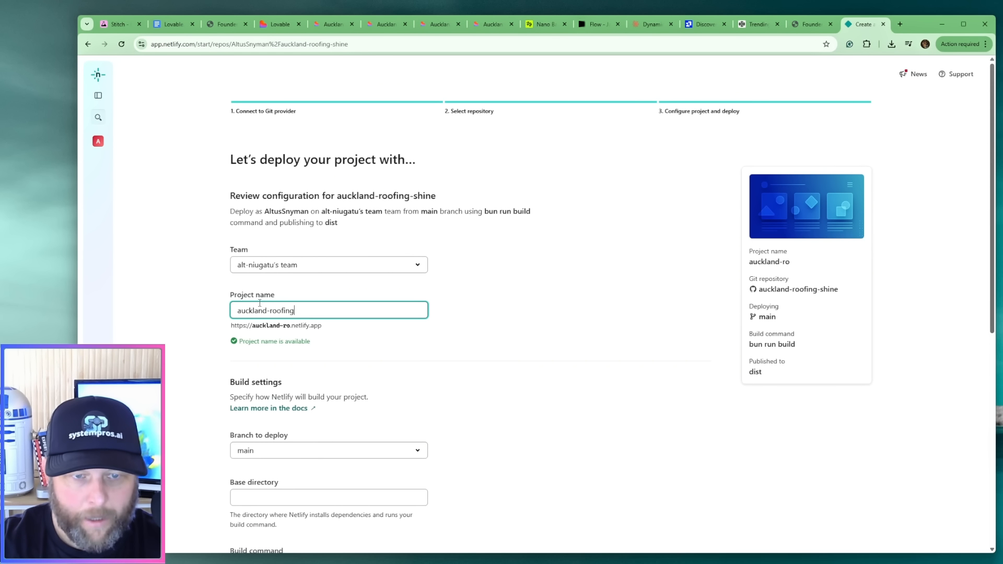
{"action": "type", "text": "-shine"}
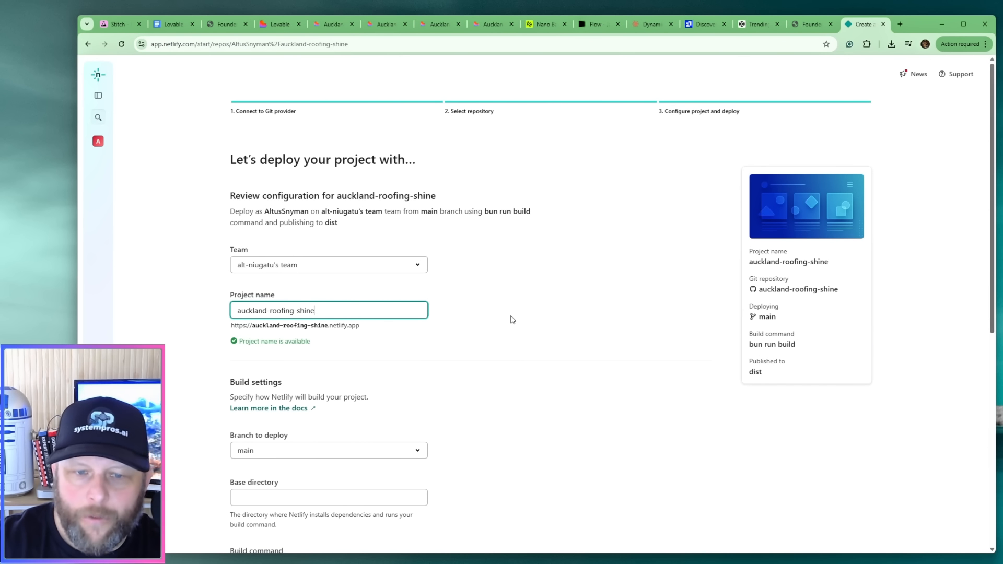
{"action": "scroll", "coordinate": [512, 320], "scroll_direction": "down", "scroll_amount": 7}
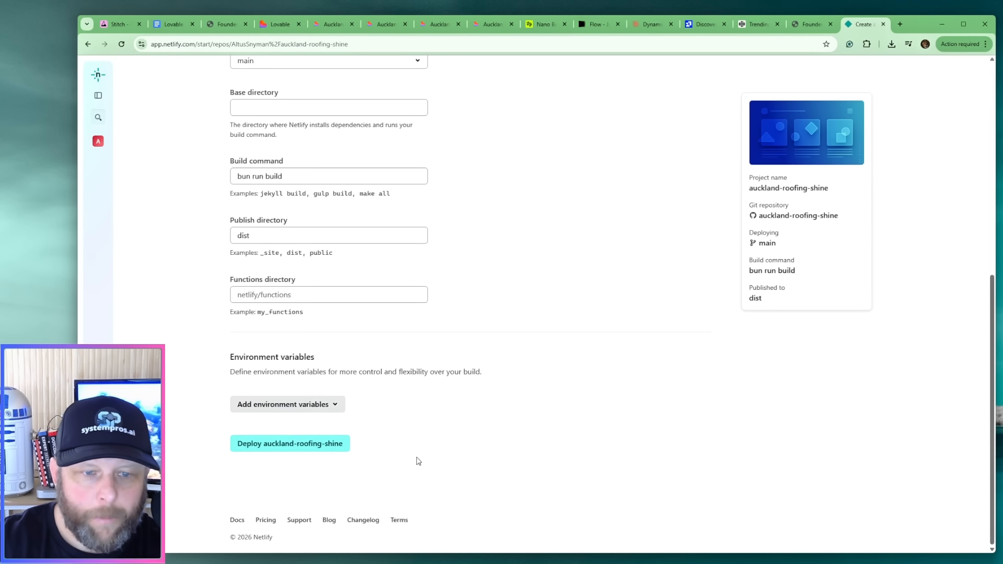
{"action": "left_click", "coordinate": [311, 449]}
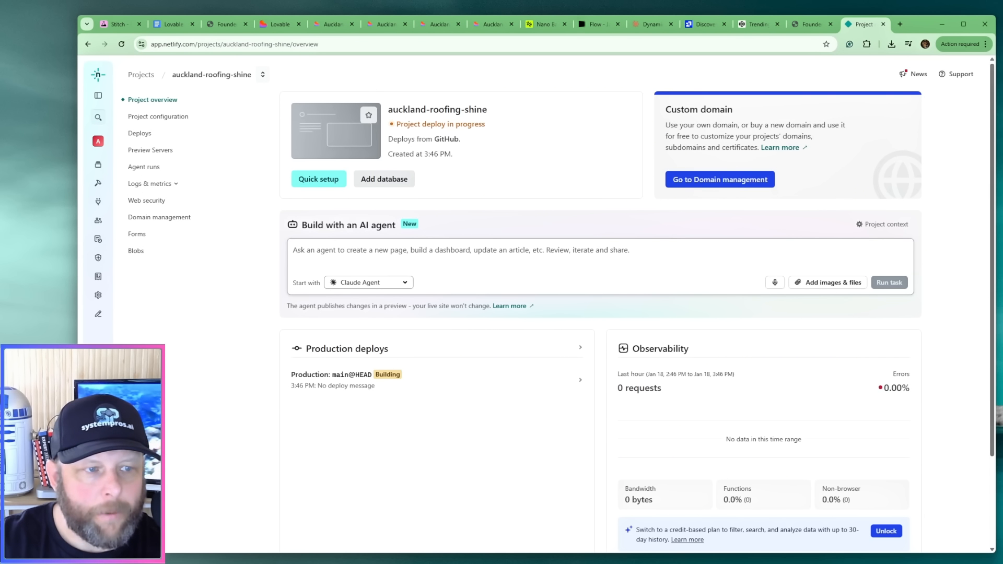
Check the production deploy's summary and open the published site.
{"action": "left_click", "coordinate": [346, 378]}
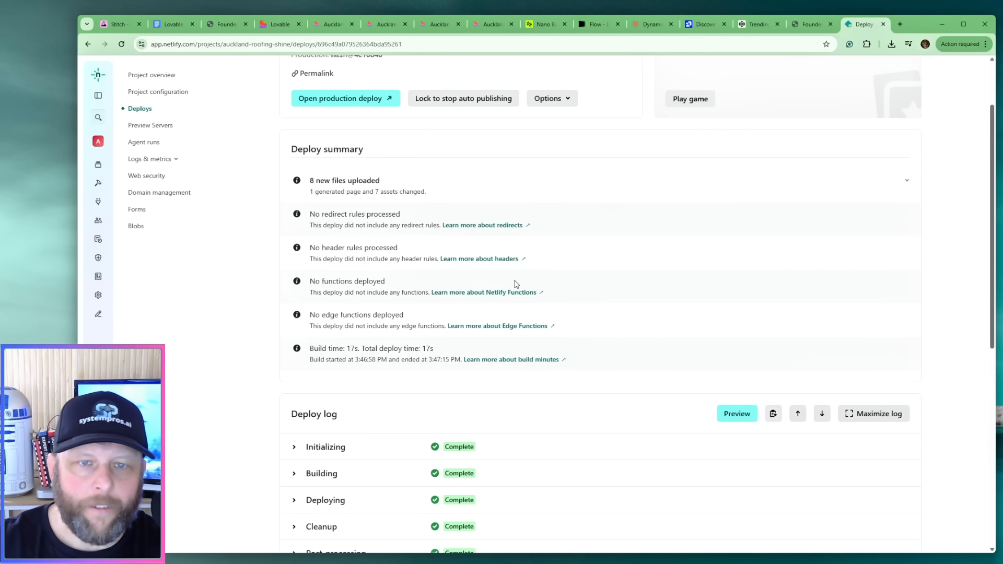
{"action": "scroll", "coordinate": [516, 284], "scroll_direction": "up", "scroll_amount": 2}
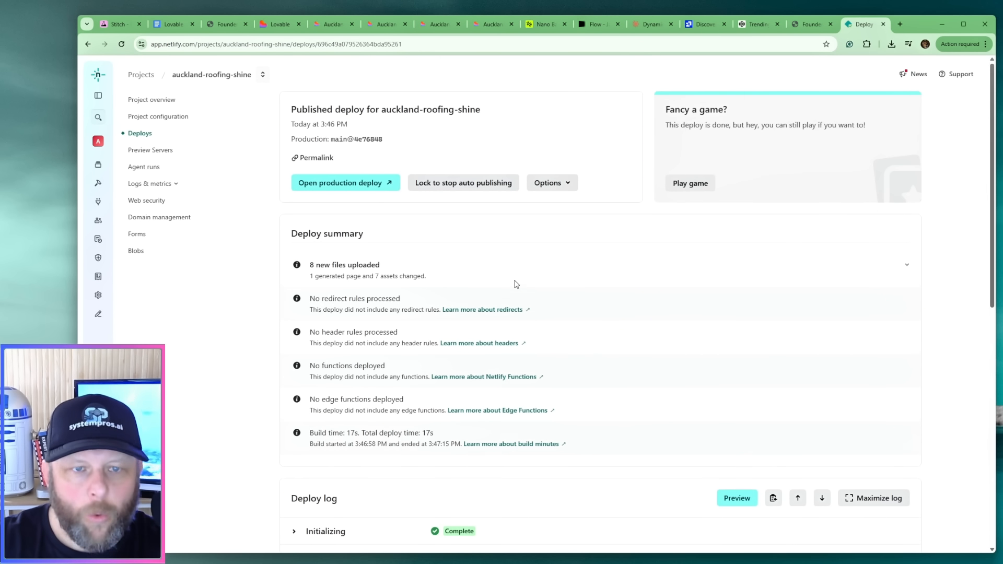
{"action": "left_click", "coordinate": [339, 183]}
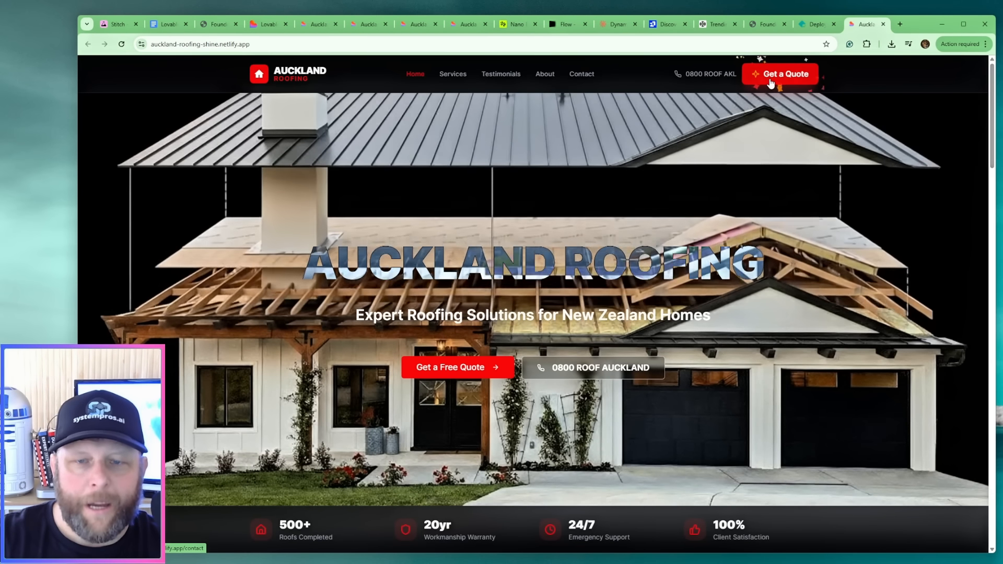
Look through the live site's Services, Testimonials and About pages.
{"action": "left_click", "coordinate": [453, 74]}
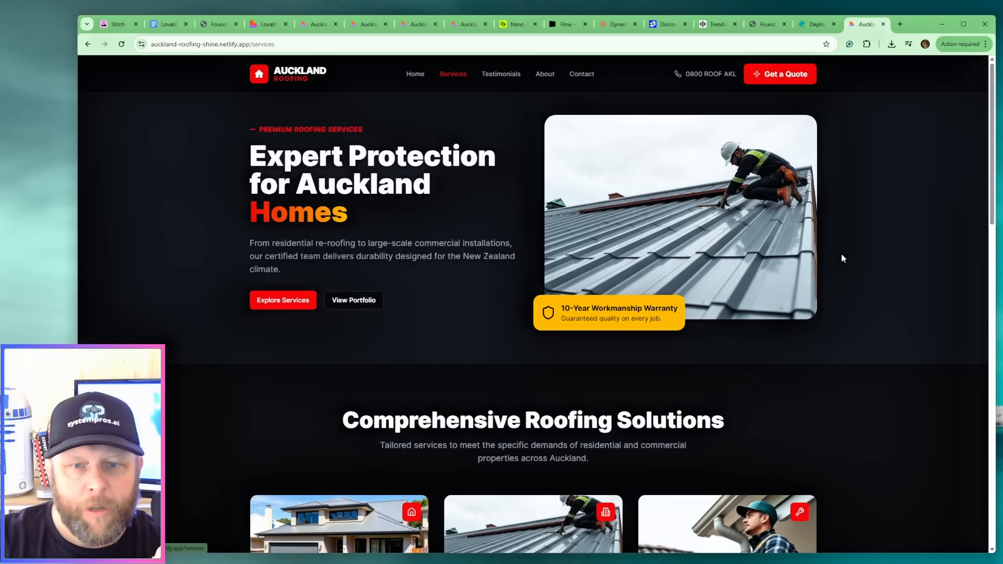
{"action": "scroll", "coordinate": [842, 256], "scroll_direction": "down", "scroll_amount": 3}
{"action": "scroll", "coordinate": [841, 260], "scroll_direction": "down", "scroll_amount": 8}
{"action": "scroll", "coordinate": [841, 256], "scroll_direction": "up", "scroll_amount": 12}
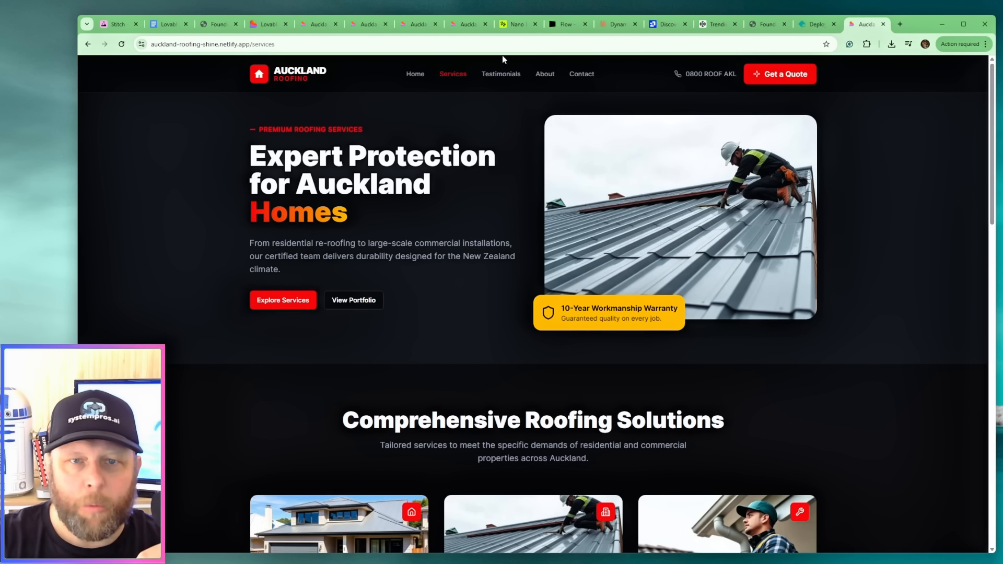
{"action": "left_click", "coordinate": [501, 74]}
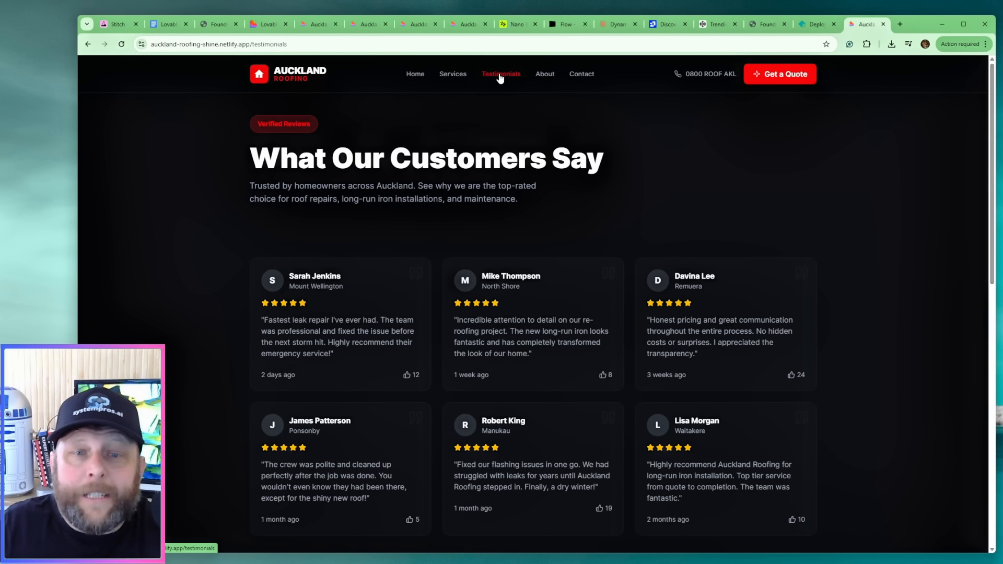
{"action": "left_click", "coordinate": [546, 74]}
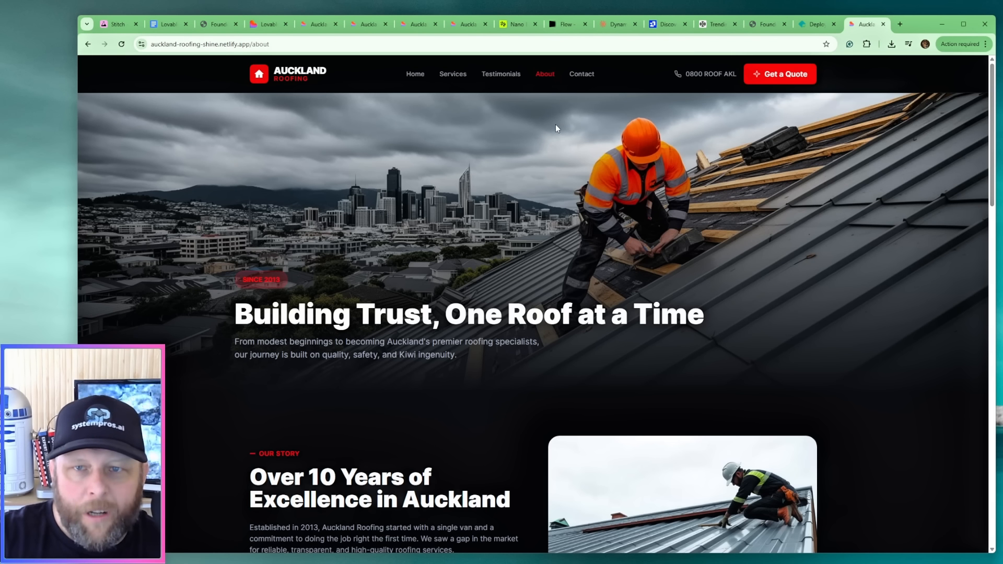
{"action": "scroll", "coordinate": [555, 136], "scroll_direction": "down", "scroll_amount": 1}
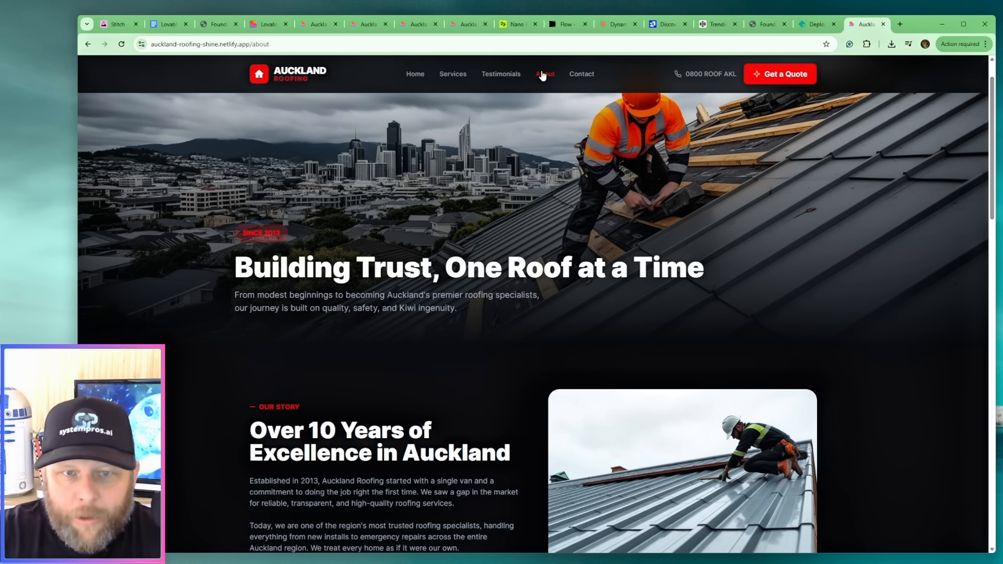
Load aiagencymentorship.ai in the current tab, then open its chat widget for a look and close it.
{"action": "left_click", "coordinate": [443, 44]}
{"action": "type", "text": "aiagencymentorship.ai"}
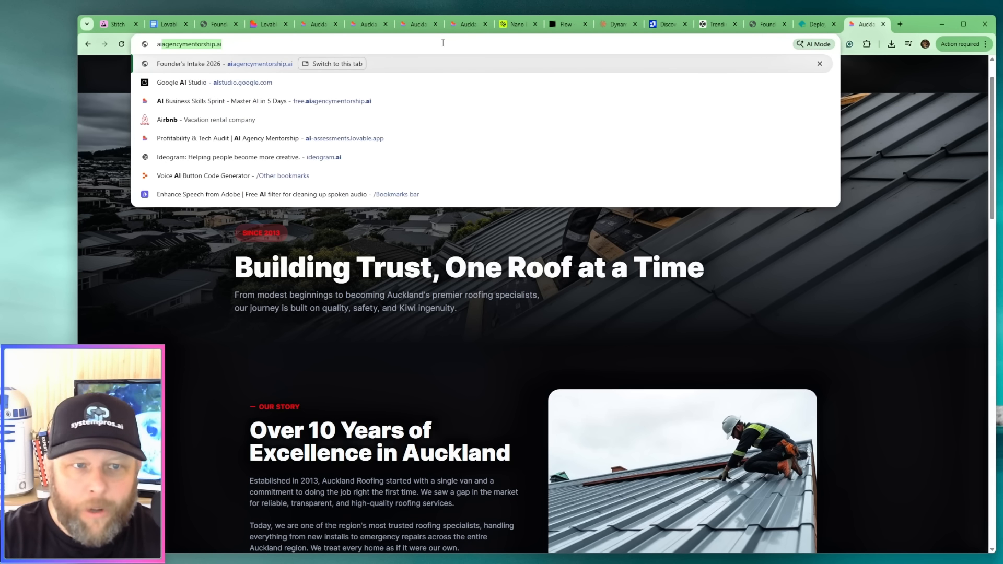
{"action": "key", "text": "Return"}
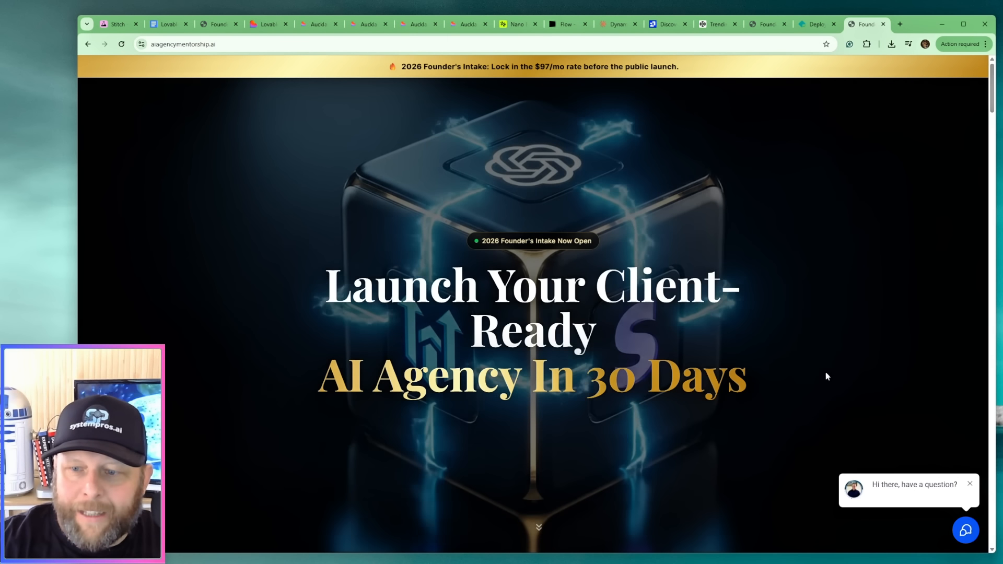
{"action": "left_click", "coordinate": [965, 531]}
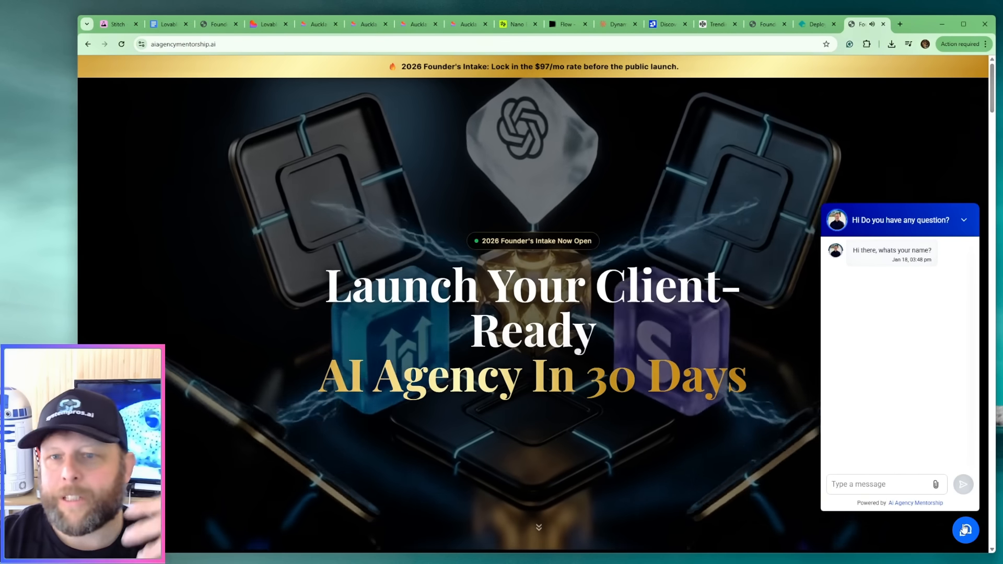
{"action": "left_click", "coordinate": [965, 530]}
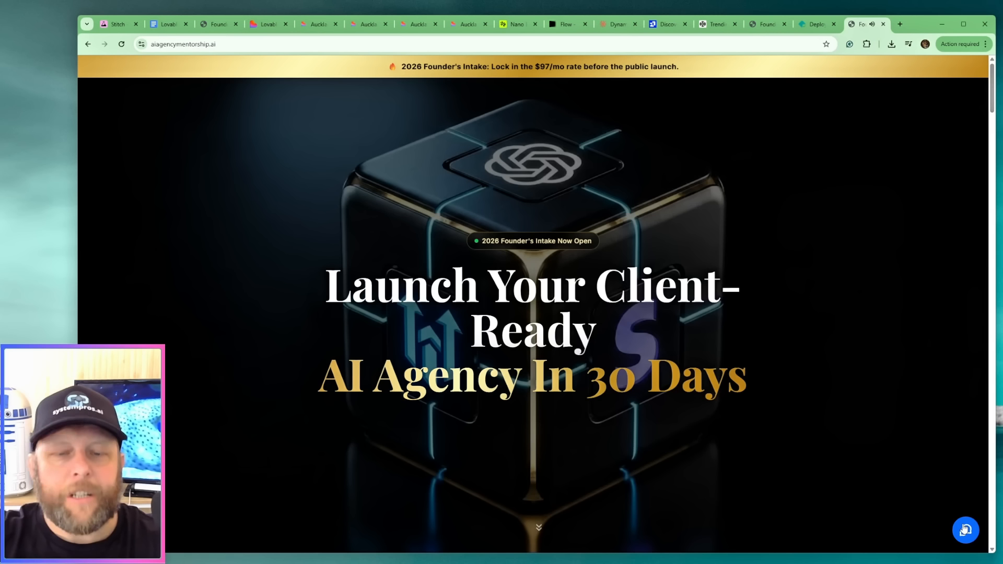